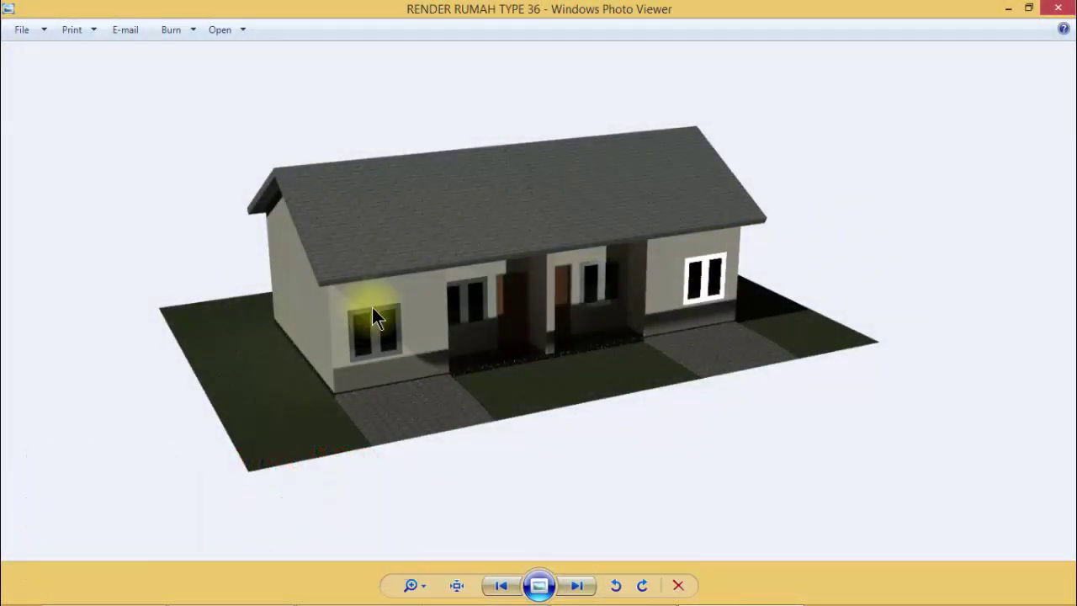
Zoom into the RENDER RUMAH TYPE 36 image to inspect the windows, then zoom back out.
{"action": "scroll", "coordinate": [372, 307], "scroll_direction": "up", "scroll_amount": 1}
{"action": "scroll", "coordinate": [373, 308], "scroll_direction": "up", "scroll_amount": 1}
{"action": "scroll", "coordinate": [372, 307], "scroll_direction": "down", "scroll_amount": 2}
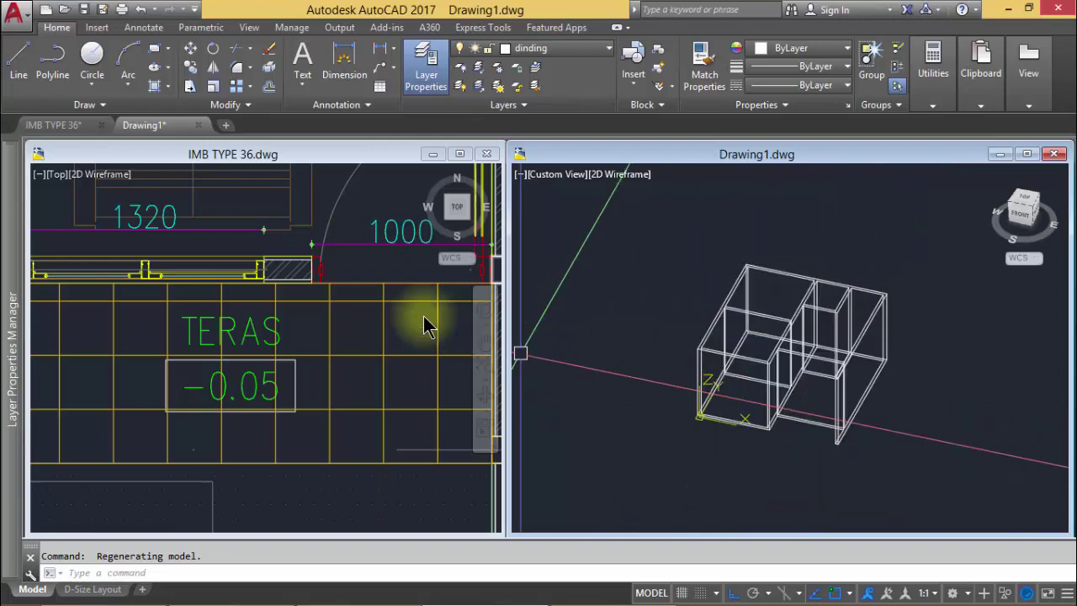
Zoom and pan IMB TYPE 36 to the door and window sections POT B-B and POT C-C.
{"action": "left_click", "coordinate": [366, 242]}
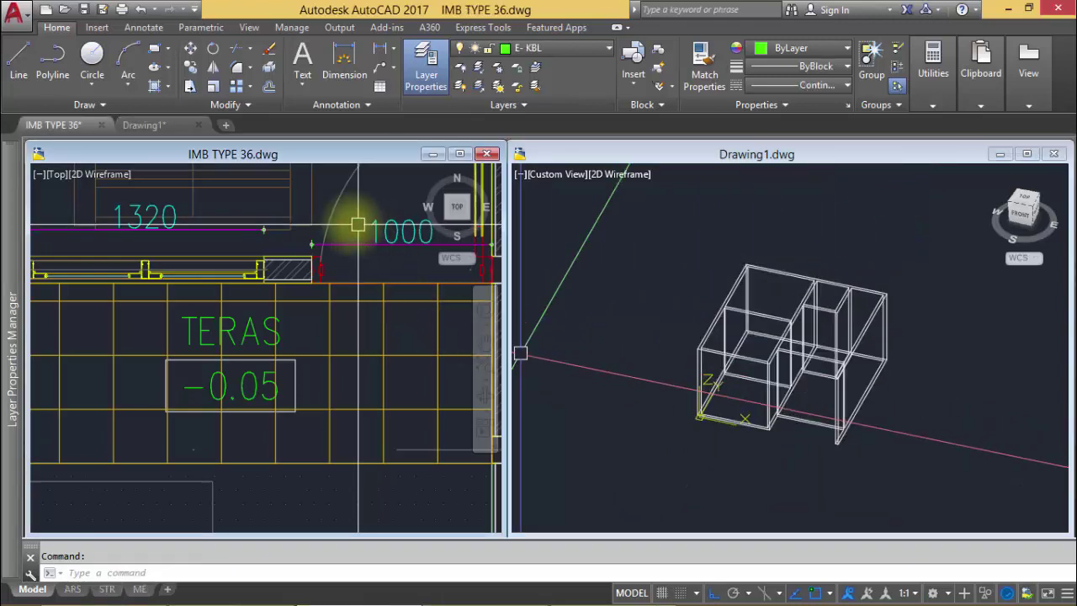
{"action": "scroll", "coordinate": [366, 244], "scroll_direction": "down", "scroll_amount": 6}
{"action": "middle_click_drag", "start_coordinate": [362, 249], "coordinate": [346, 266]}
{"action": "scroll", "coordinate": [346, 265], "scroll_direction": "up", "scroll_amount": 1}
{"action": "scroll", "coordinate": [353, 286], "scroll_direction": "up", "scroll_amount": 3}
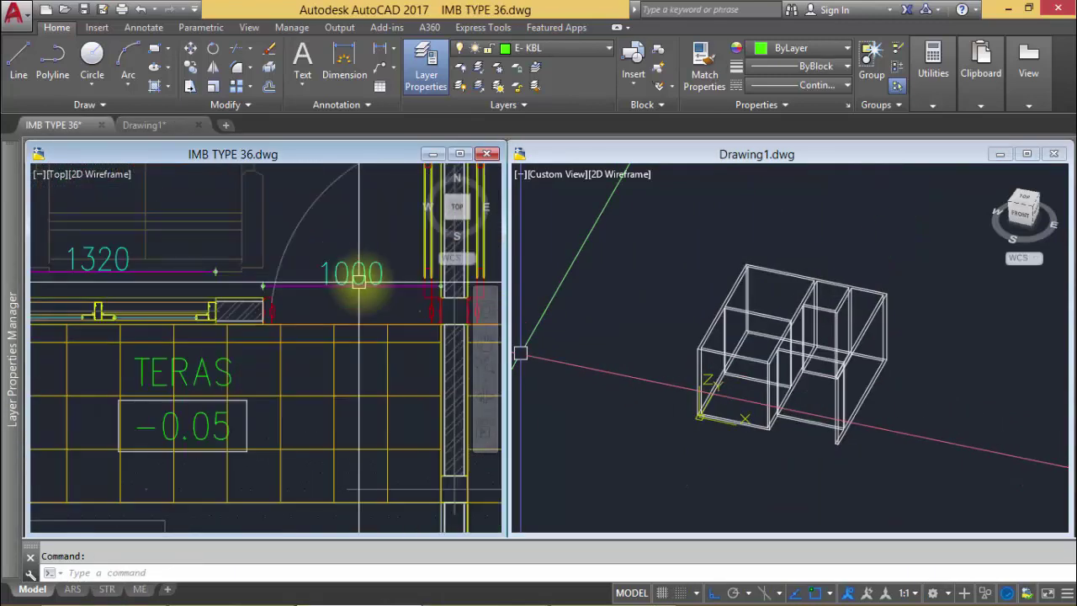
{"action": "scroll", "coordinate": [337, 320], "scroll_direction": "up", "scroll_amount": 1}
{"action": "scroll", "coordinate": [336, 319], "scroll_direction": "down", "scroll_amount": 4}
{"action": "scroll", "coordinate": [336, 337], "scroll_direction": "down", "scroll_amount": 1}
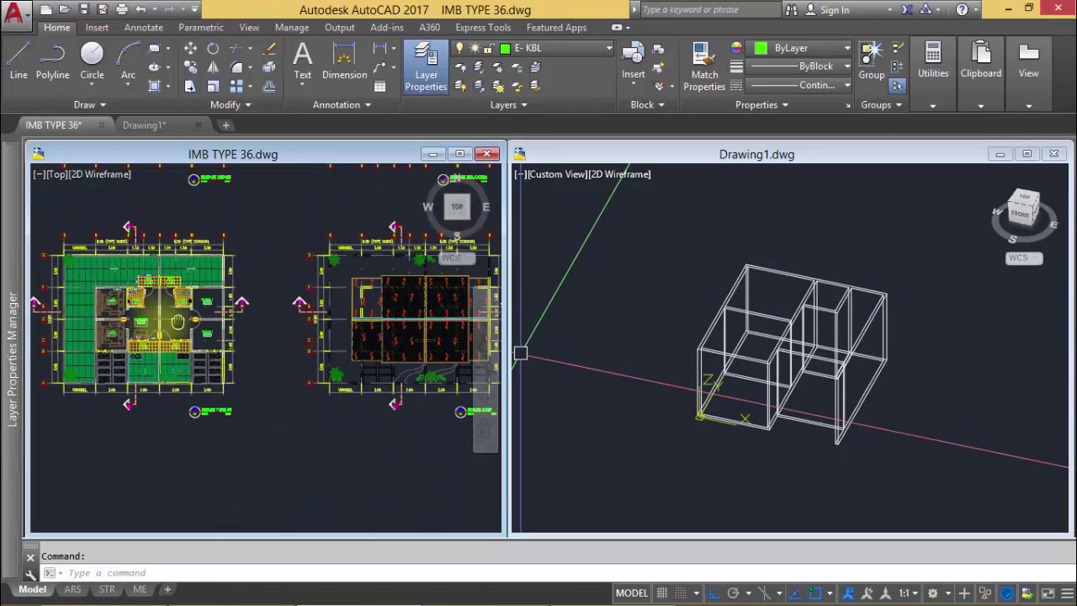
{"action": "scroll", "coordinate": [336, 353], "scroll_direction": "down", "scroll_amount": 1}
{"action": "scroll", "coordinate": [174, 357], "scroll_direction": "down", "scroll_amount": 2}
{"action": "scroll", "coordinate": [392, 337], "scroll_direction": "up", "scroll_amount": 4}
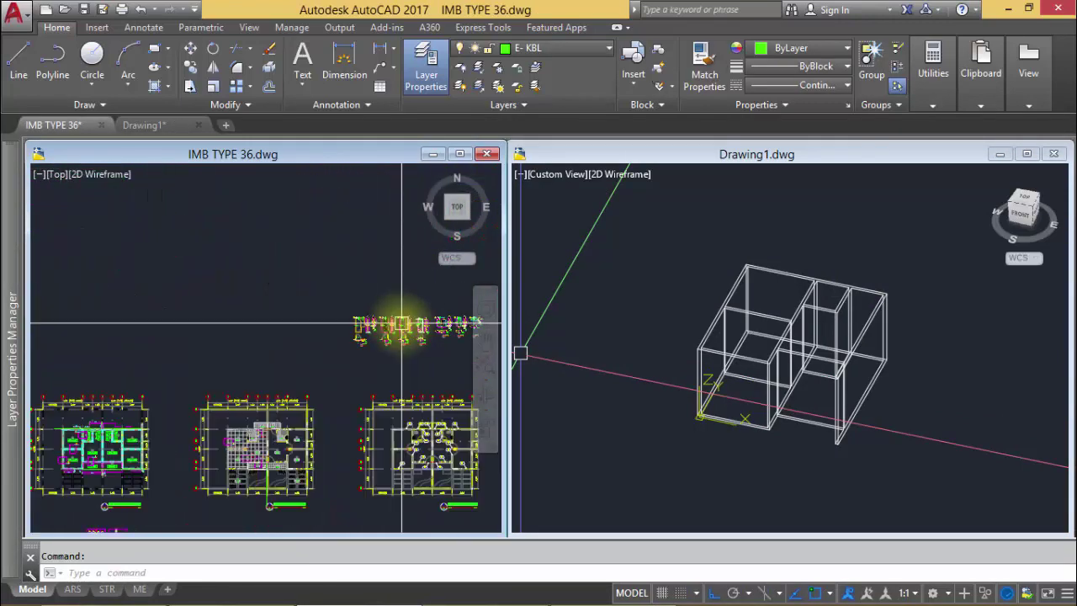
{"action": "scroll", "coordinate": [320, 320], "scroll_direction": "up", "scroll_amount": 3}
{"action": "scroll", "coordinate": [349, 317], "scroll_direction": "up", "scroll_amount": 3}
{"action": "scroll", "coordinate": [403, 308], "scroll_direction": "up", "scroll_amount": 2}
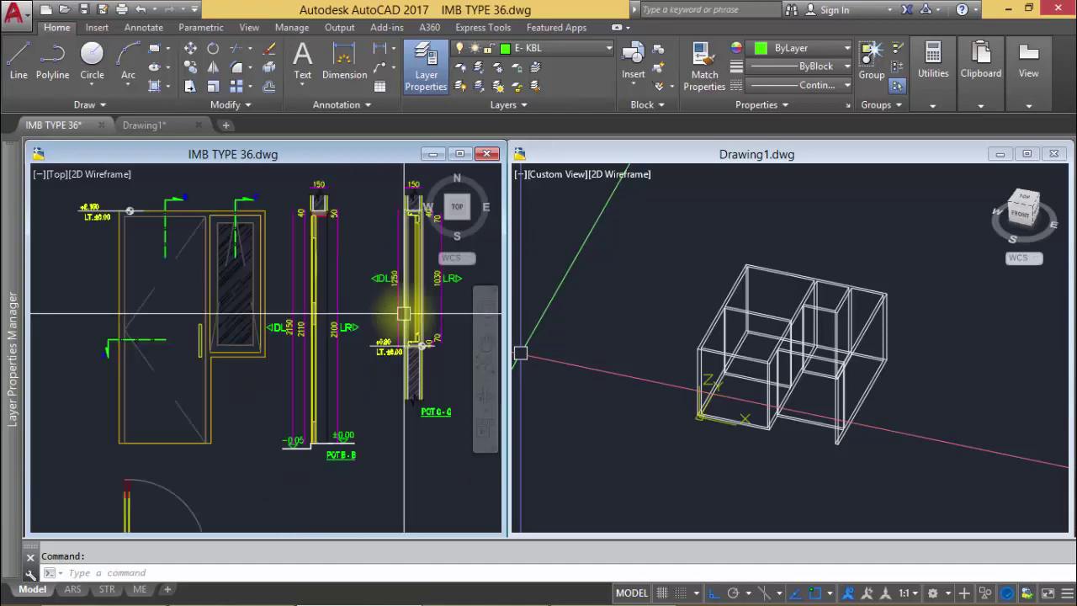
{"action": "scroll", "coordinate": [278, 329], "scroll_direction": "up", "scroll_amount": 2}
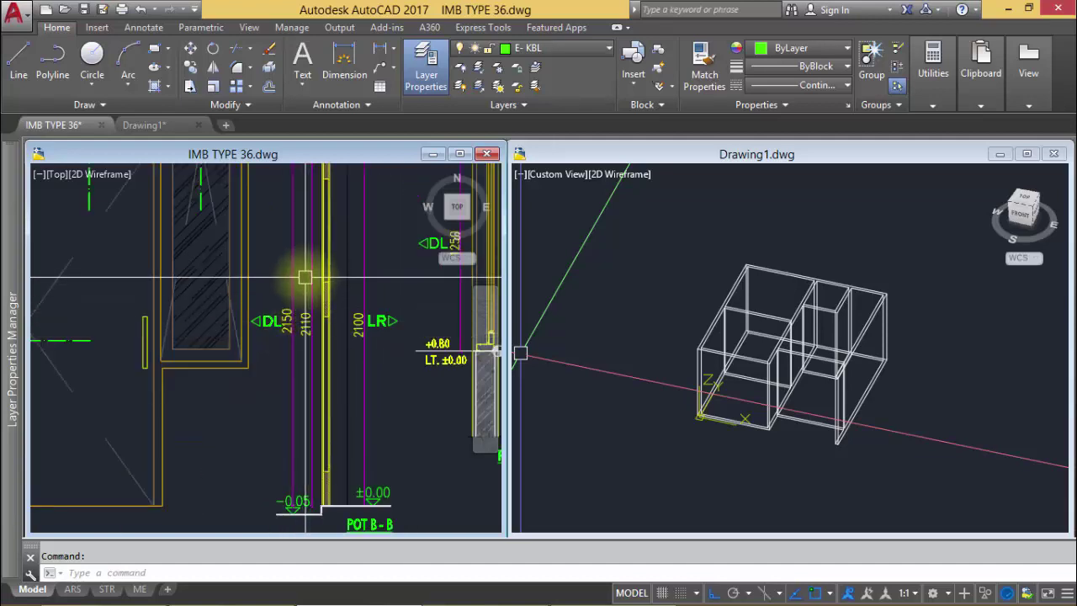
{"action": "scroll", "coordinate": [305, 281], "scroll_direction": "down", "scroll_amount": 2}
{"action": "middle_click_drag", "start_coordinate": [304, 280], "coordinate": [296, 318]}
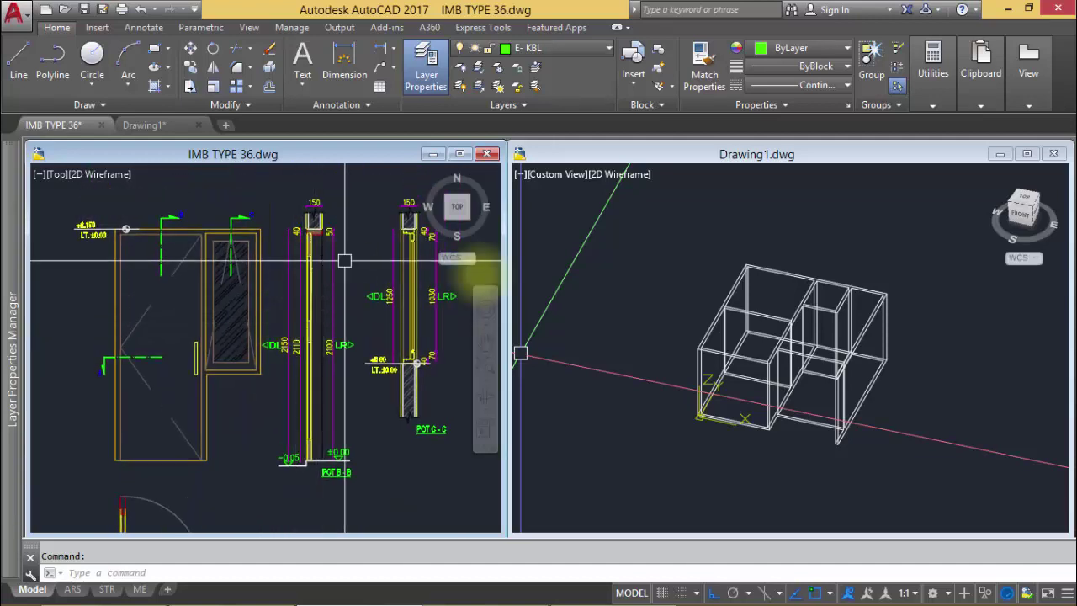
In Drawing1, add layer pintu, make it current, and switch off the dinding wall layer.
{"action": "left_click", "coordinate": [825, 440]}
{"action": "mouse_move", "coordinate": [12, 357]}
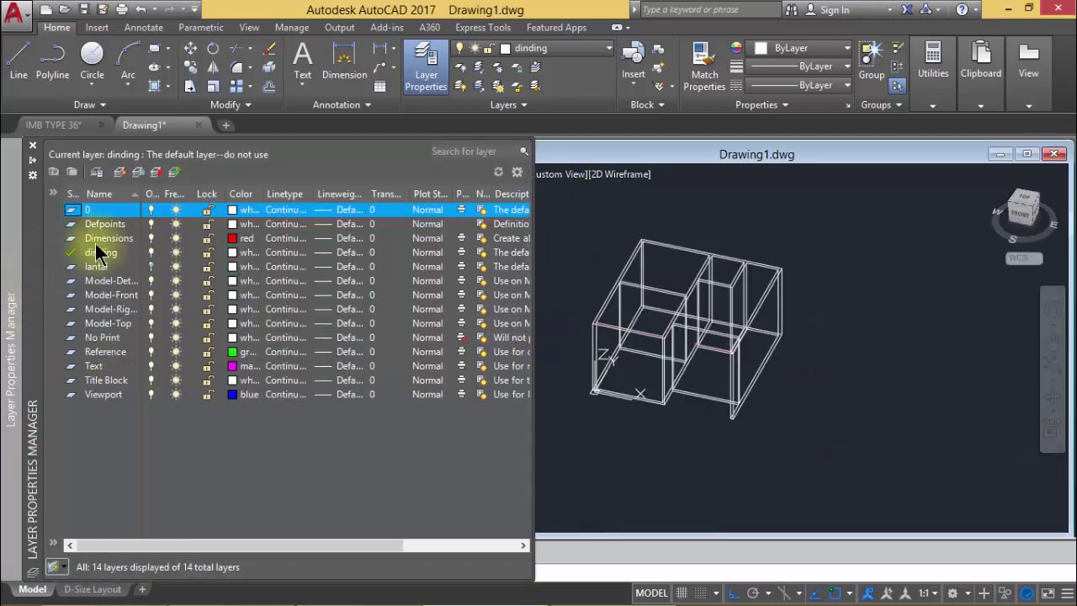
{"action": "left_click", "coordinate": [120, 173]}
{"action": "type", "text": "pintu"}
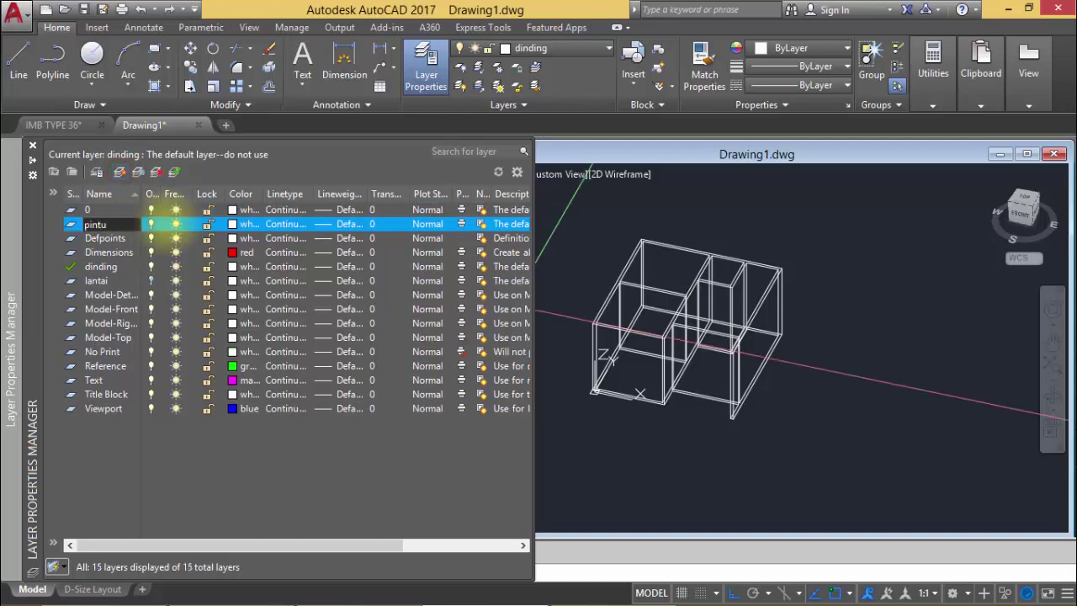
{"action": "left_click", "coordinate": [174, 172]}
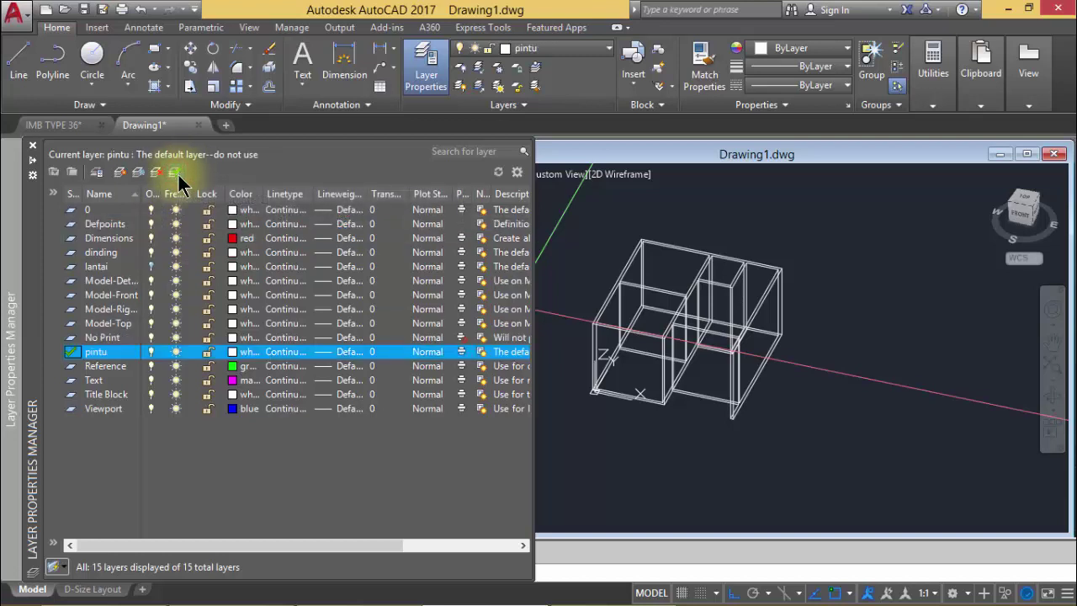
{"action": "left_click", "coordinate": [151, 253]}
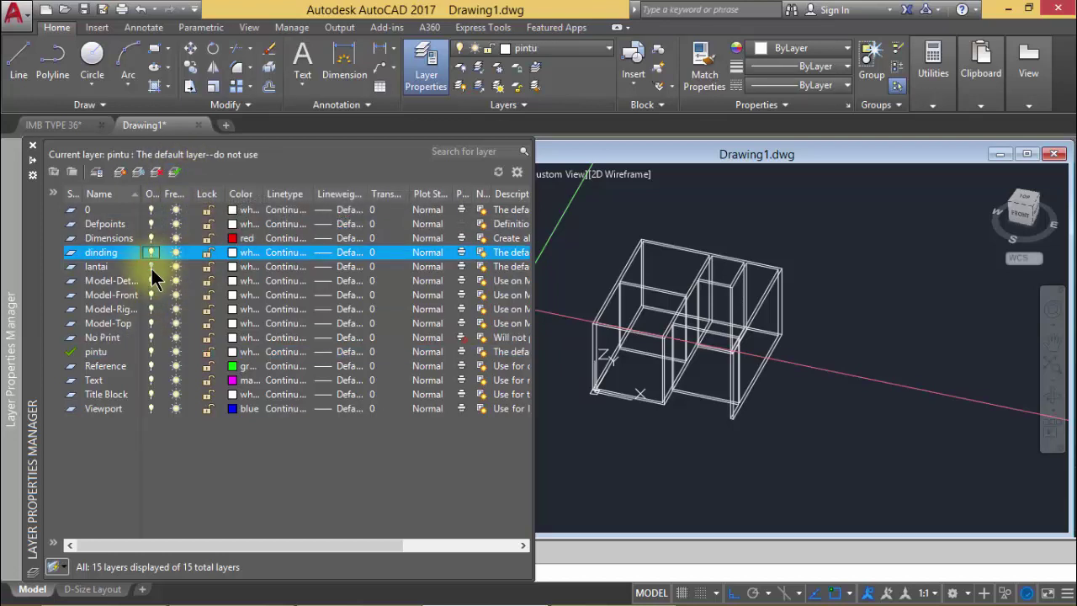
{"action": "left_click", "coordinate": [152, 254]}
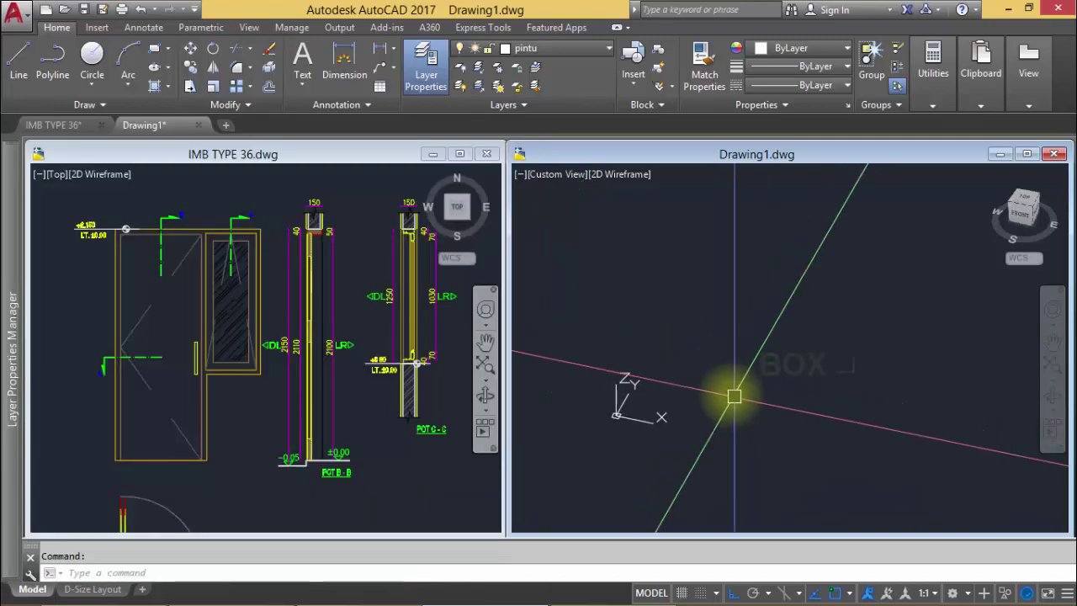
{"action": "middle_click_drag", "start_coordinate": [734, 397], "coordinate": [731, 409], "text": "shift"}
{"action": "type", "text": "BO"}
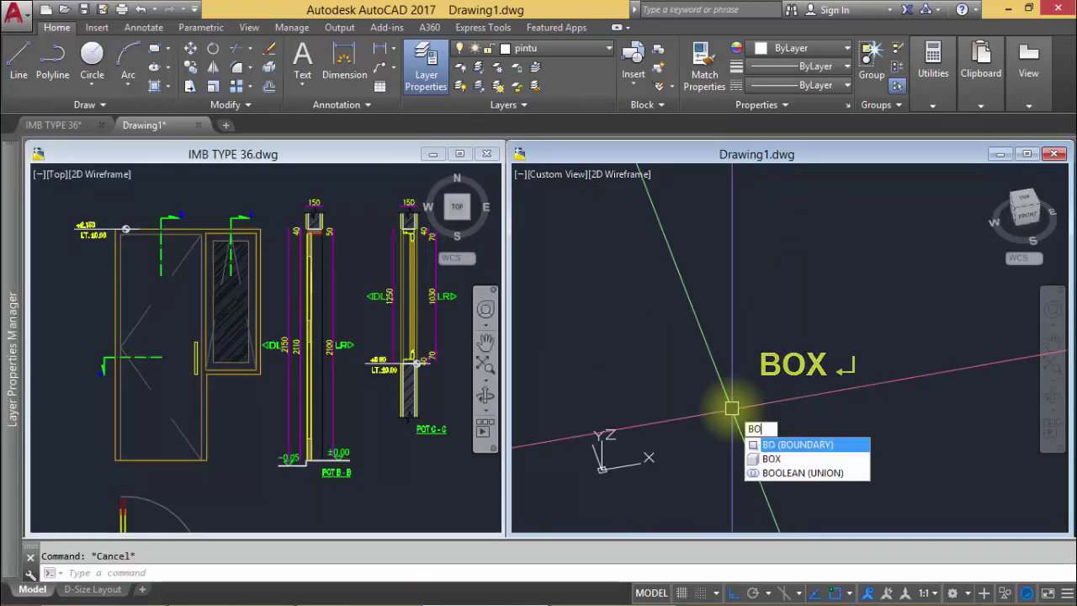
{"action": "type", "text": "x"}
{"action": "key", "text": "Return"}
{"action": "middle_click_drag", "start_coordinate": [650, 457], "coordinate": [652, 455], "text": "shift"}
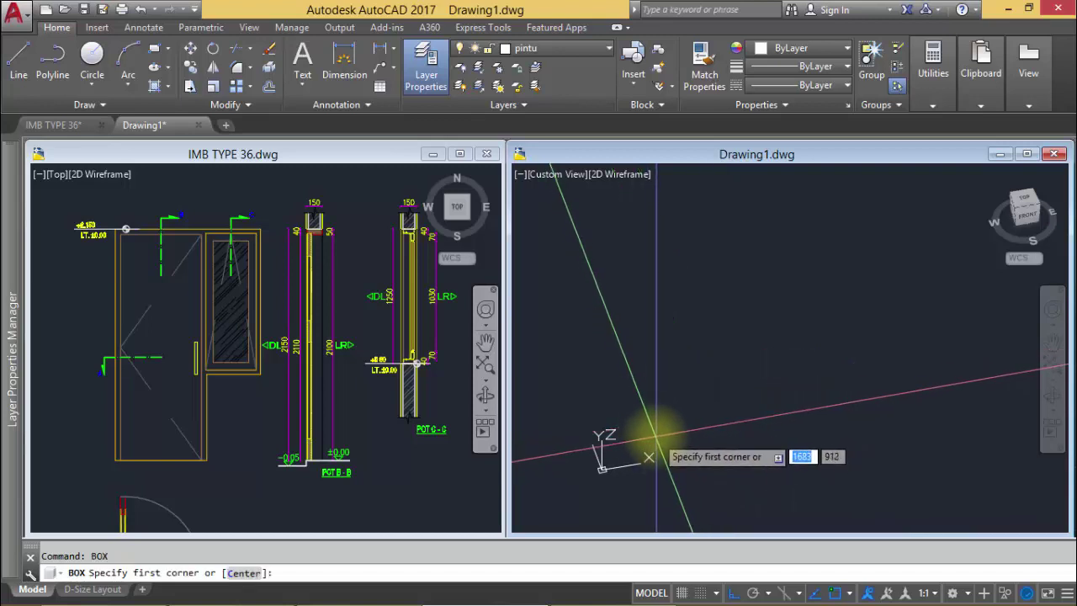
{"action": "left_click", "coordinate": [650, 454]}
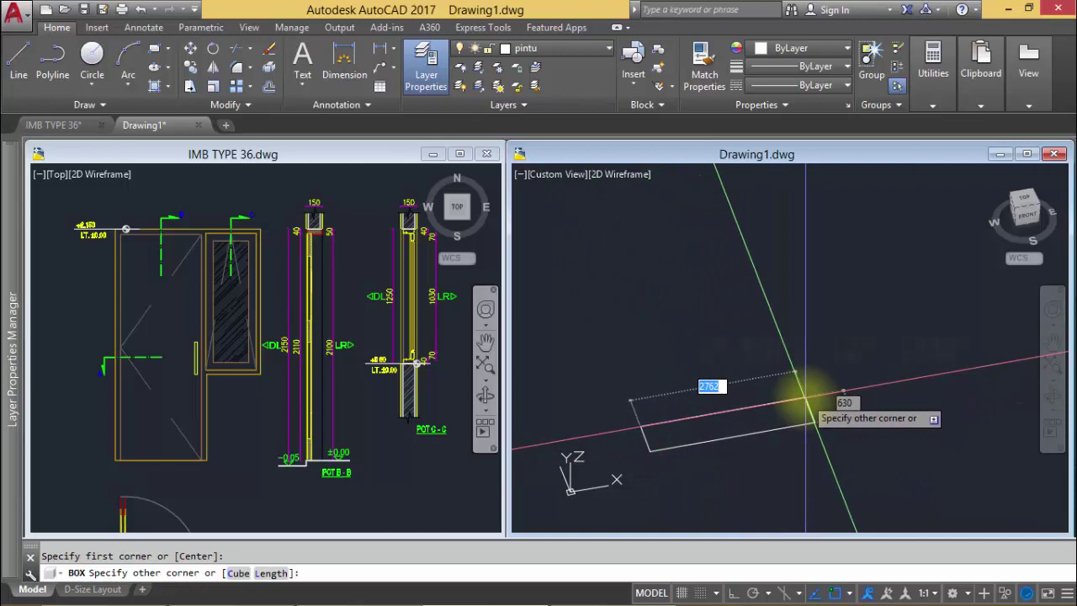
{"action": "type", "text": "@10"}
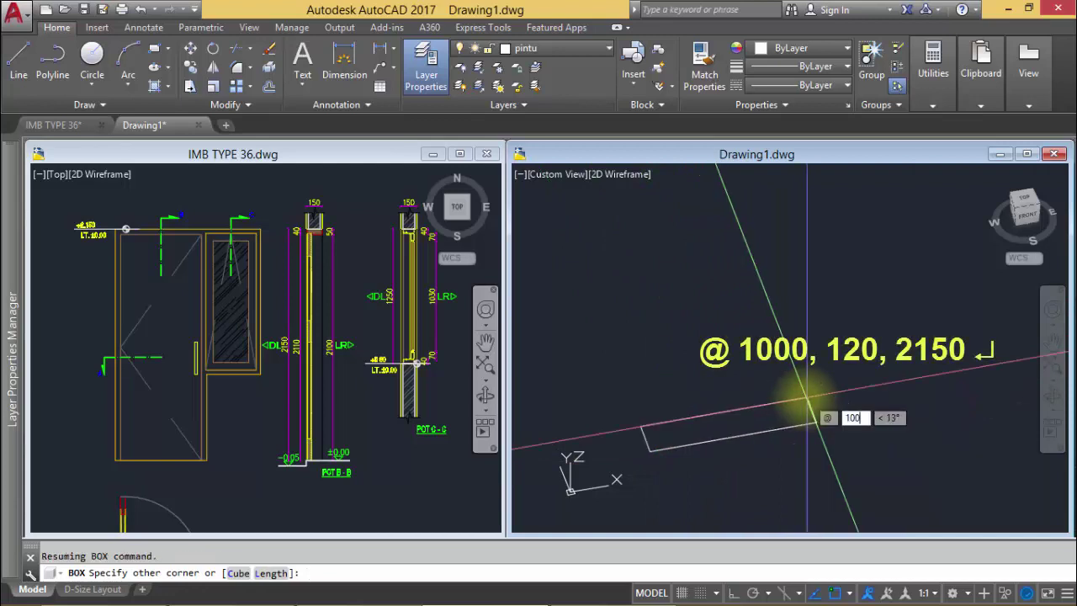
{"action": "type", "text": "0"}
{"action": "type", "text": ","}
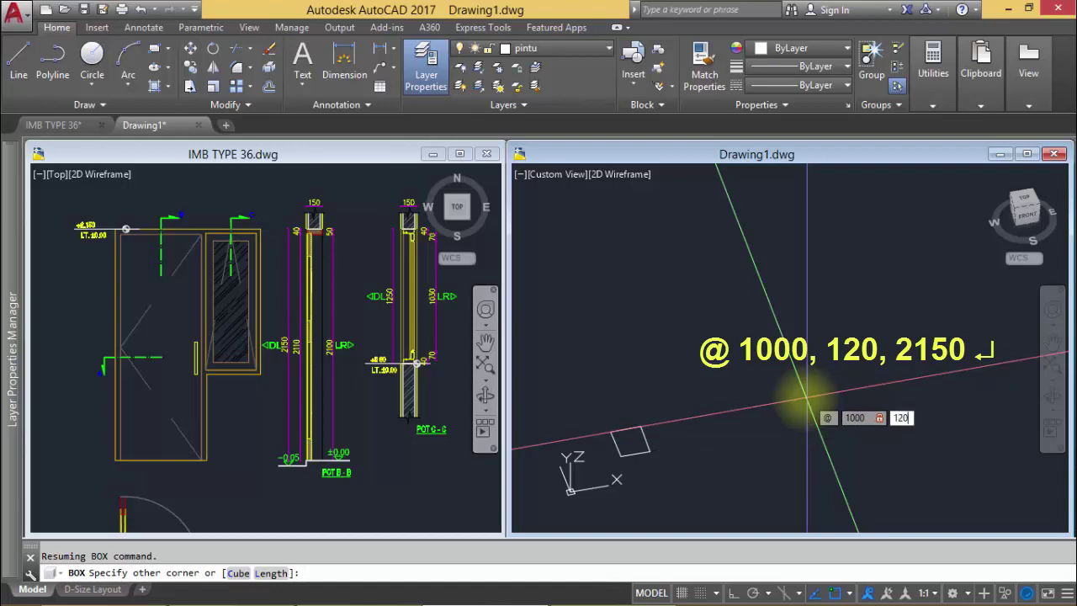
{"action": "type", "text": ","}
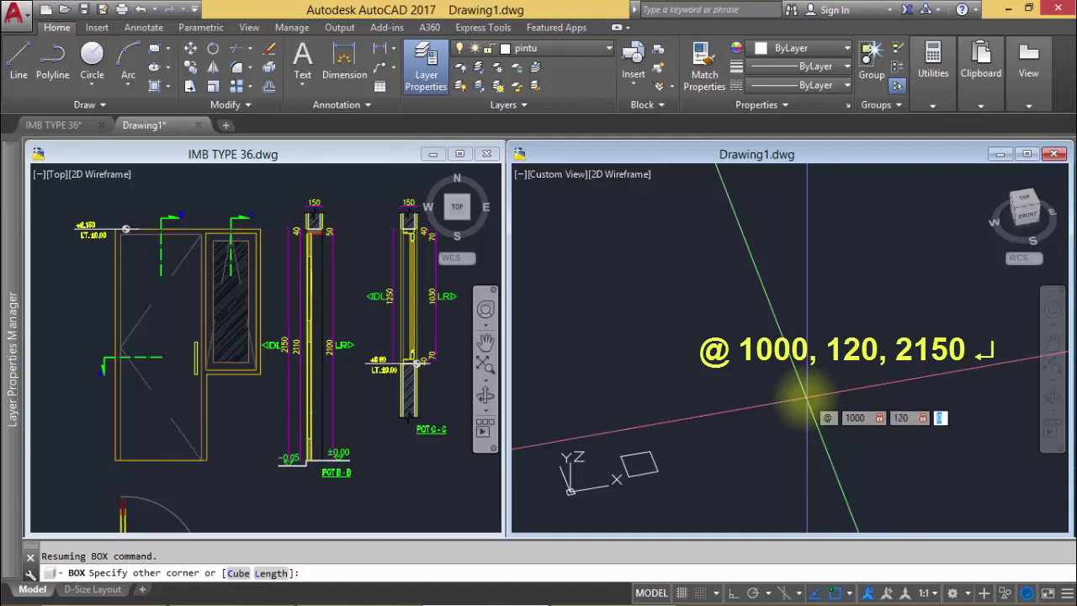
{"action": "type", "text": "2150"}
{"action": "key", "text": "Return"}
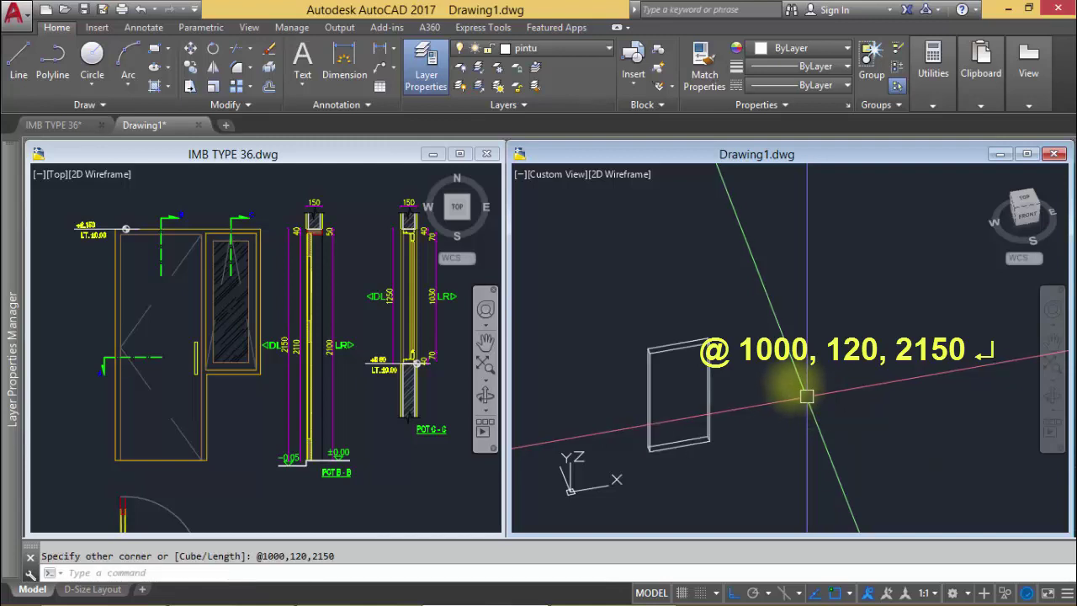
{"action": "scroll", "coordinate": [673, 409], "scroll_direction": "up", "scroll_amount": 2}
{"action": "scroll", "coordinate": [665, 449], "scroll_direction": "up", "scroll_amount": 2}
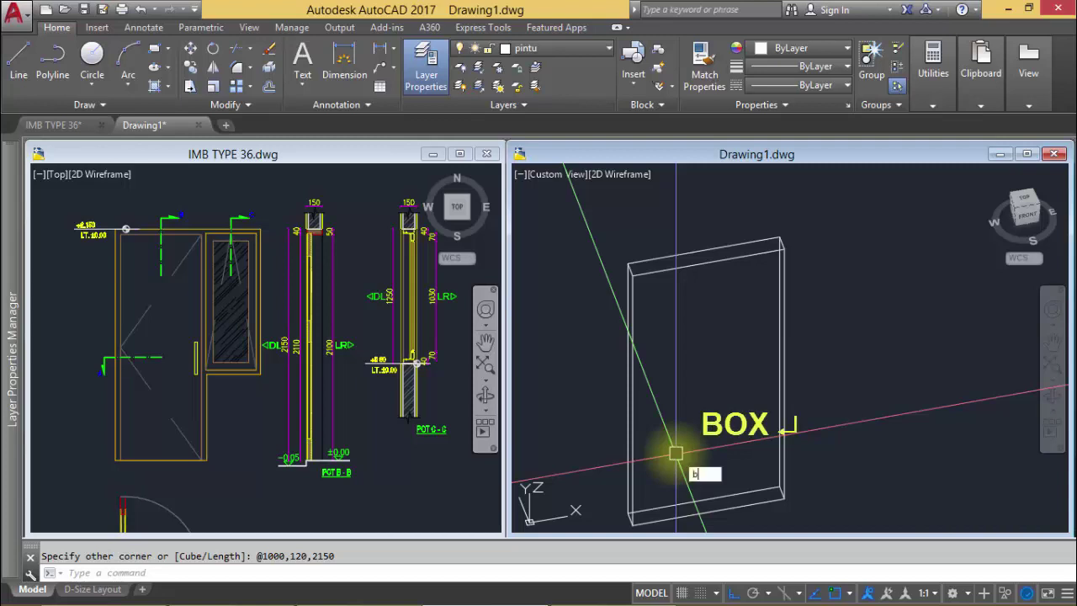
Draw a 920 × 40 × 2110 door-leaf box from the first box's bottom corner.
{"action": "type", "text": "x"}
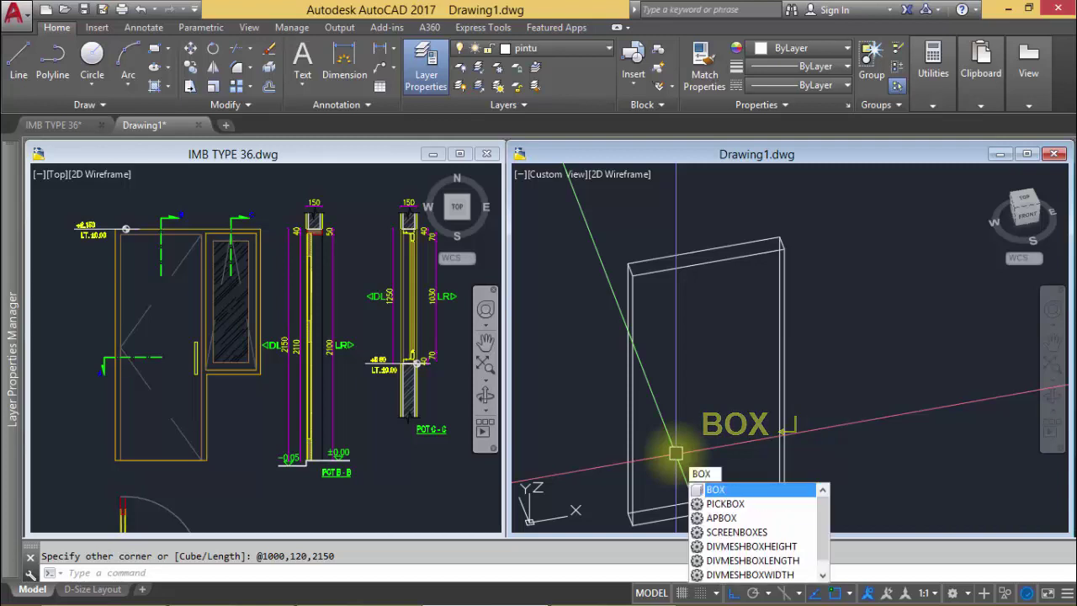
{"action": "key", "text": "Return"}
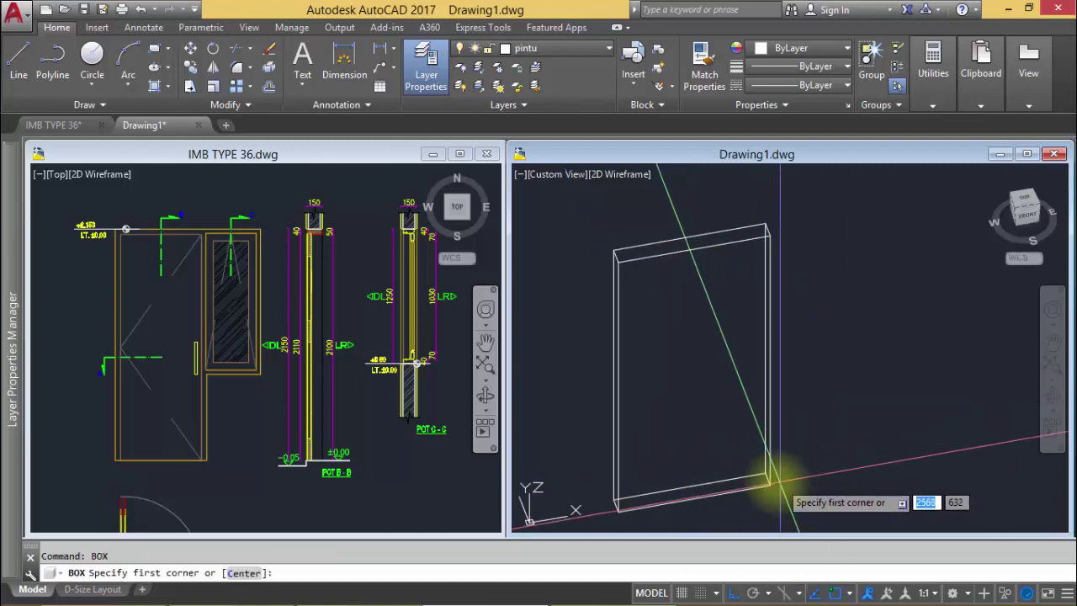
{"action": "left_click", "coordinate": [768, 483]}
{"action": "middle_click", "coordinate": [905, 456]}
{"action": "type", "text": "920"}
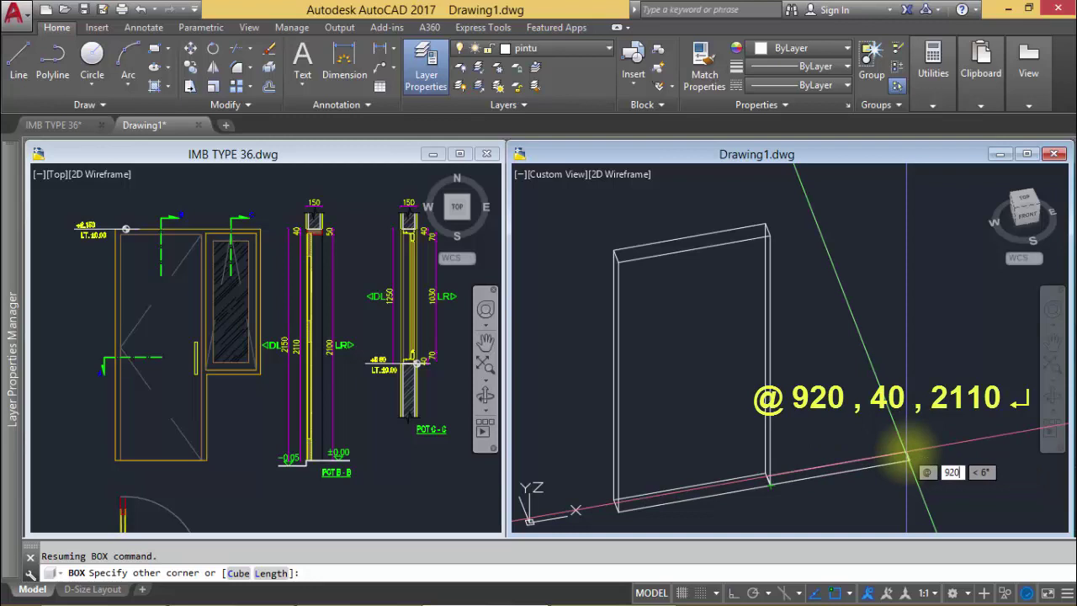
{"action": "type", "text": ",40"}
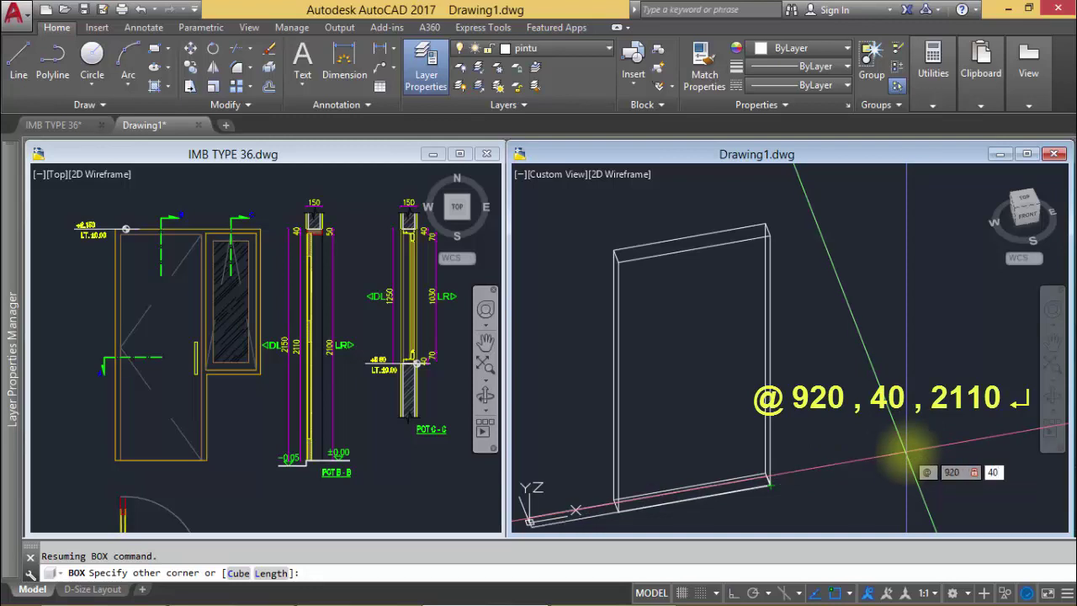
{"action": "type", "text": ",211"}
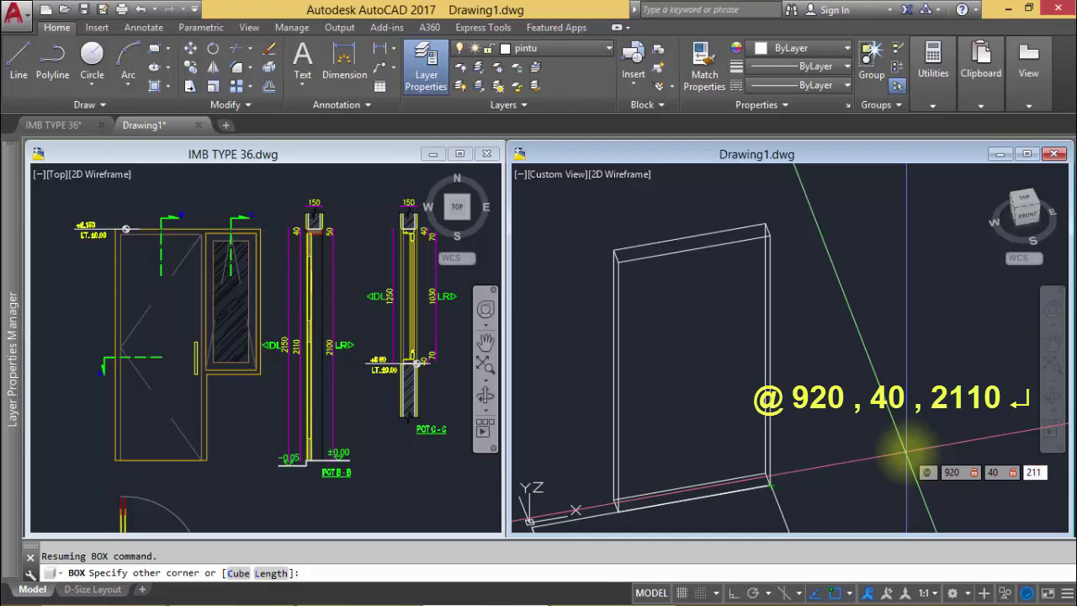
{"action": "type", "text": "0"}
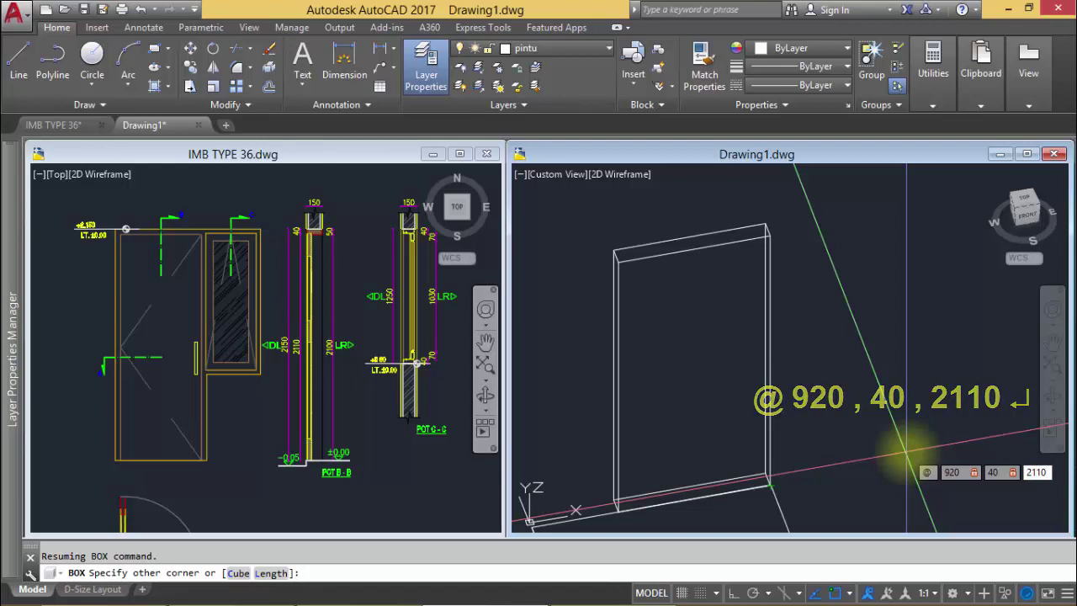
{"action": "key", "text": "Return"}
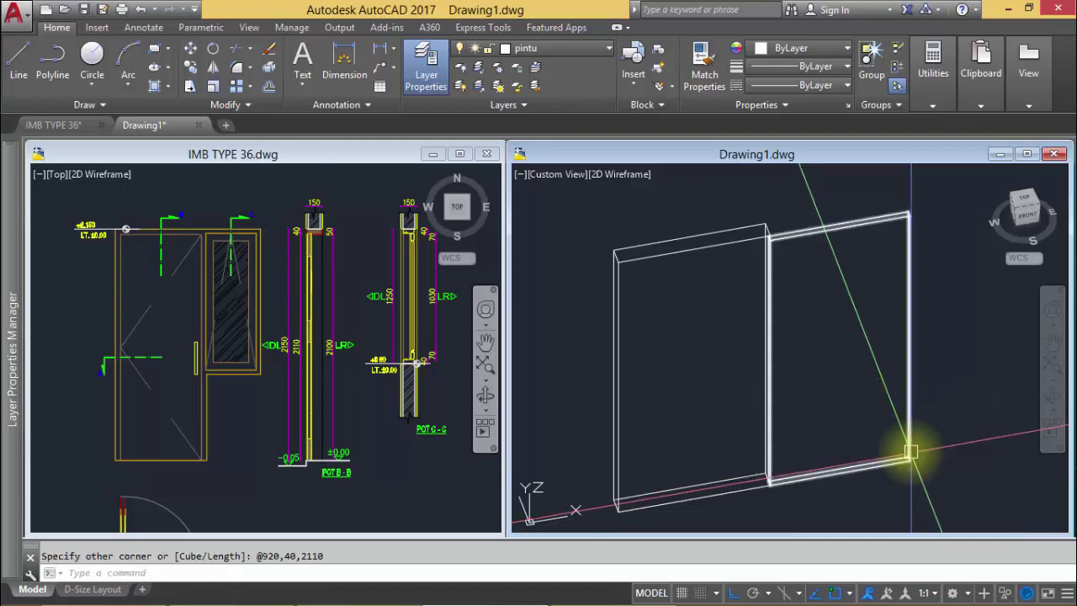
Copy the right panel box, using its lower corner as the base point.
{"action": "type", "text": "c"}
{"action": "key", "text": "Return"}
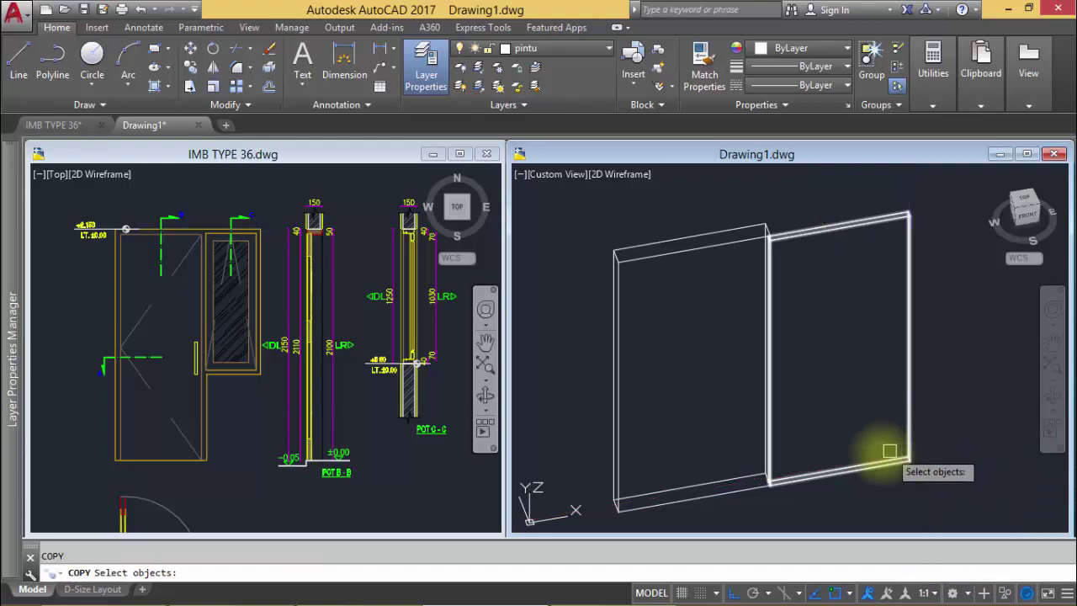
{"action": "left_click", "coordinate": [810, 479]}
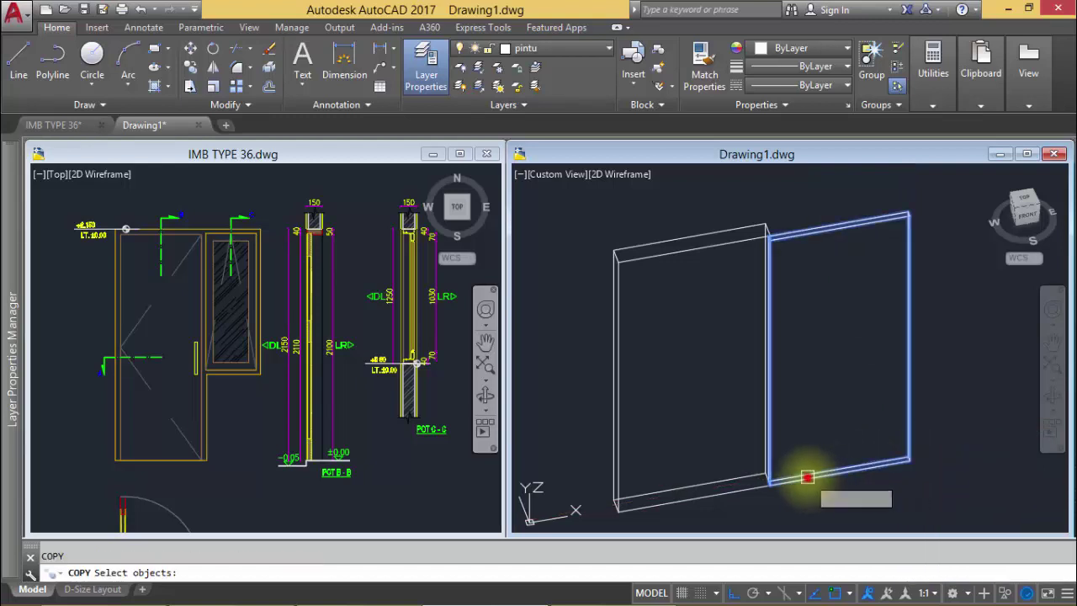
{"action": "key", "text": "Return"}
{"action": "scroll", "coordinate": [774, 493], "scroll_direction": "up", "scroll_amount": 2}
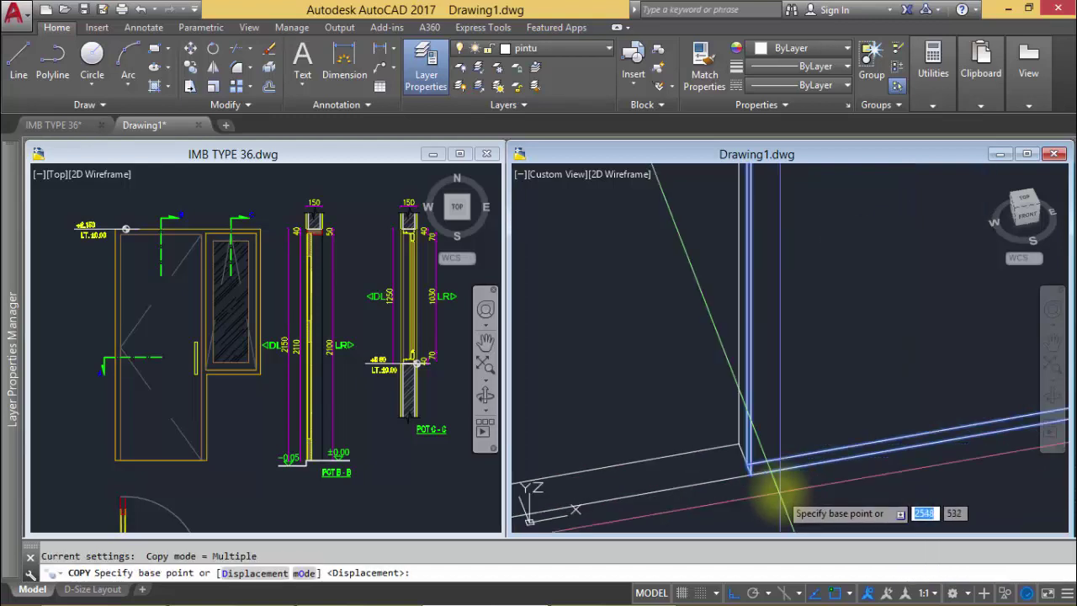
{"action": "scroll", "coordinate": [761, 480], "scroll_direction": "up", "scroll_amount": 2}
{"action": "scroll", "coordinate": [751, 471], "scroll_direction": "up", "scroll_amount": 1}
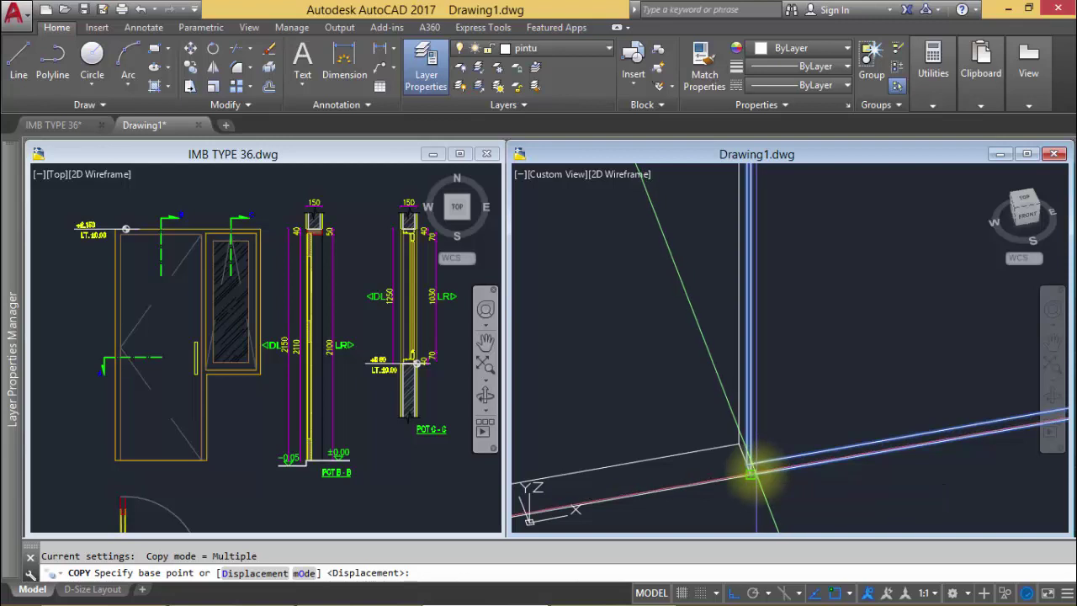
{"action": "left_click", "coordinate": [751, 472]}
{"action": "scroll", "coordinate": [753, 472], "scroll_direction": "down", "scroll_amount": 2}
{"action": "scroll", "coordinate": [757, 471], "scroll_direction": "down", "scroll_amount": 3}
{"action": "scroll", "coordinate": [723, 468], "scroll_direction": "up", "scroll_amount": 1}
{"action": "scroll", "coordinate": [719, 467], "scroll_direction": "up", "scroll_amount": 2}
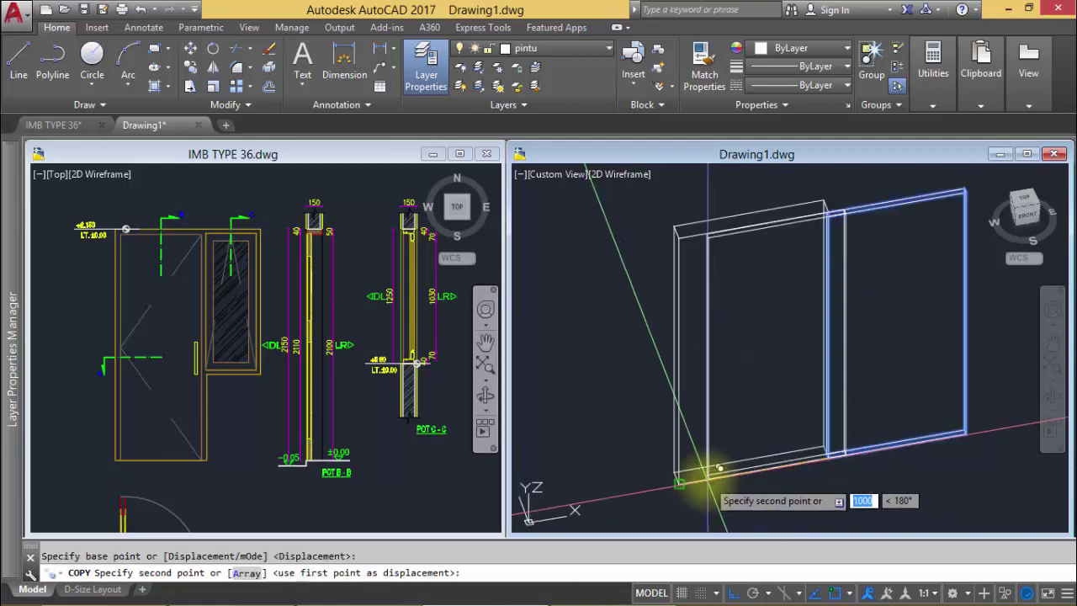
{"action": "scroll", "coordinate": [720, 467], "scroll_direction": "up", "scroll_amount": 2}
{"action": "scroll", "coordinate": [718, 467], "scroll_direction": "up", "scroll_amount": 2}
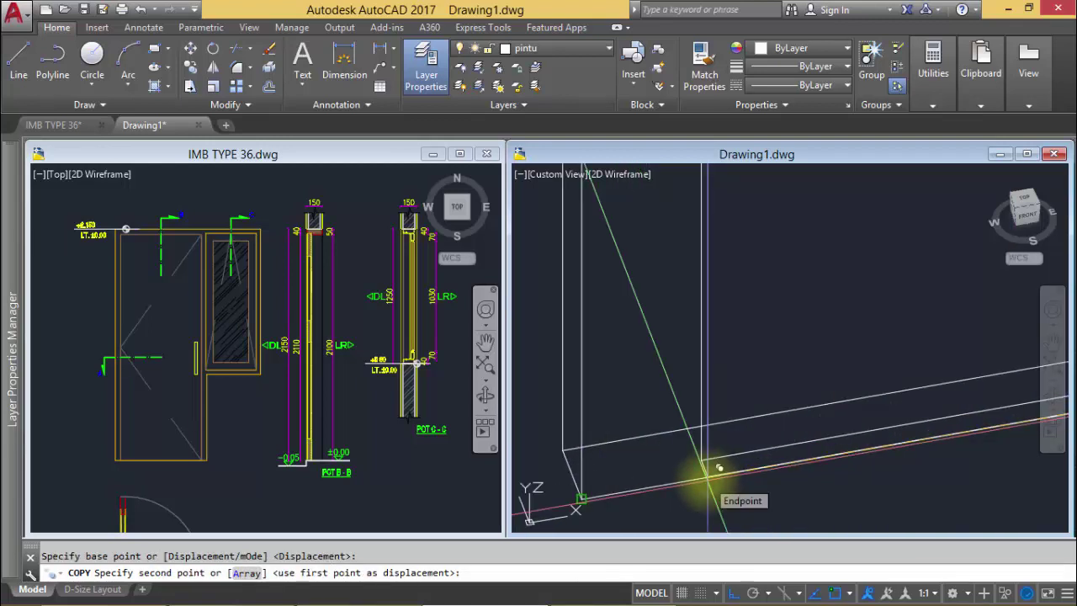
{"action": "type", "text": "from"}
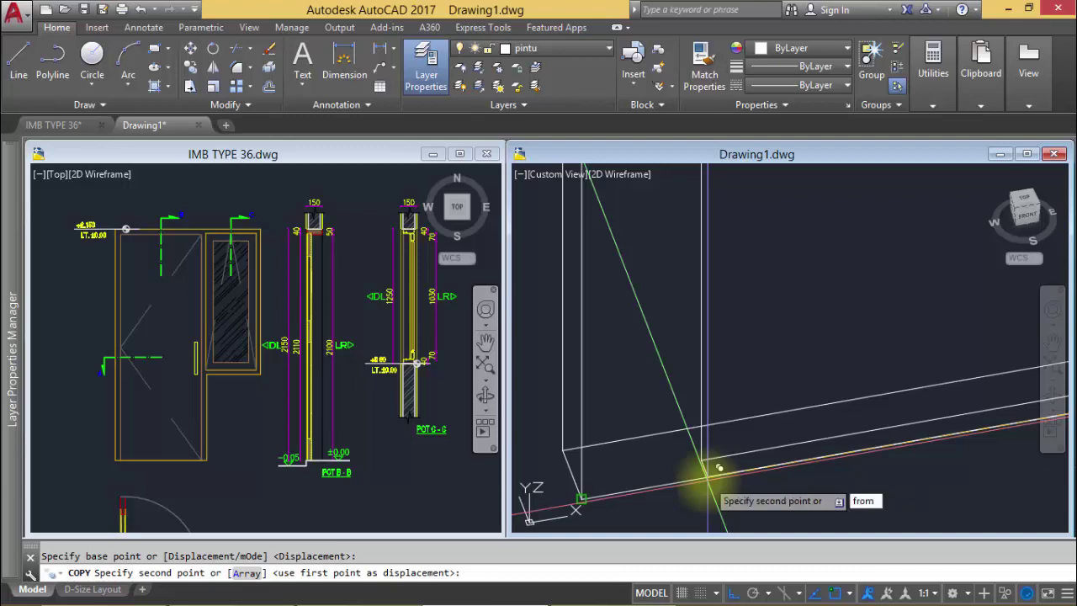
{"action": "key", "text": "Return"}
{"action": "left_click", "coordinate": [588, 501]}
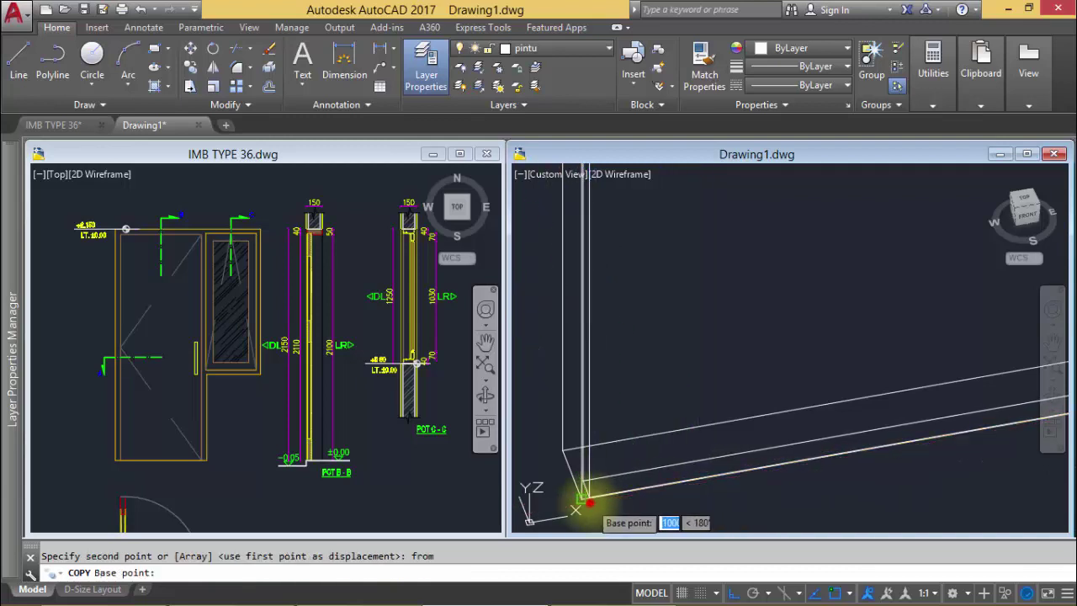
{"action": "middle_click", "coordinate": [649, 452]}
{"action": "type", "text": "40"}
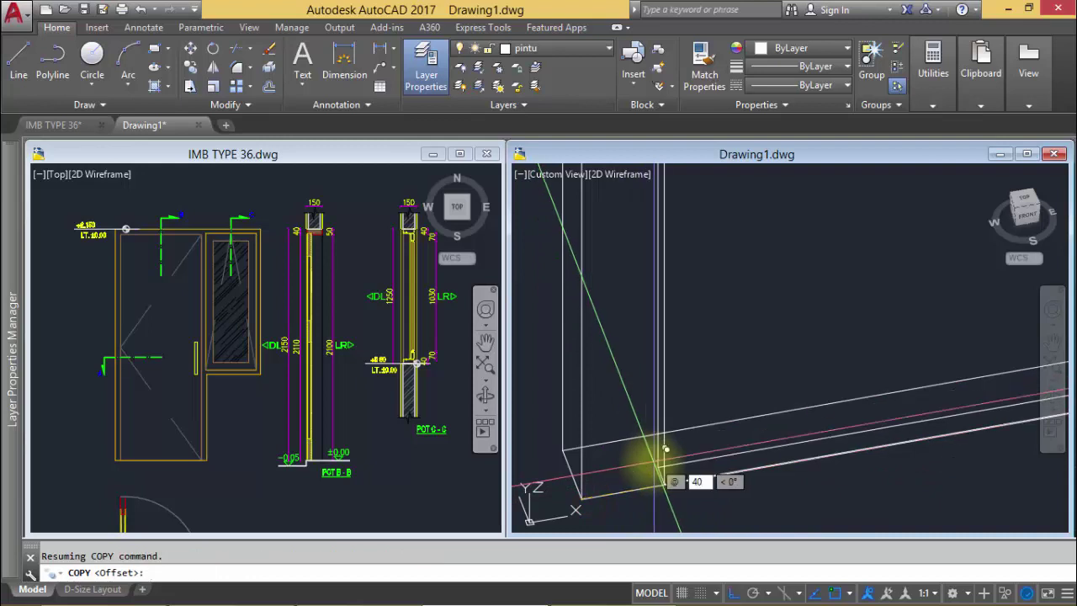
{"action": "key", "text": "Tab"}
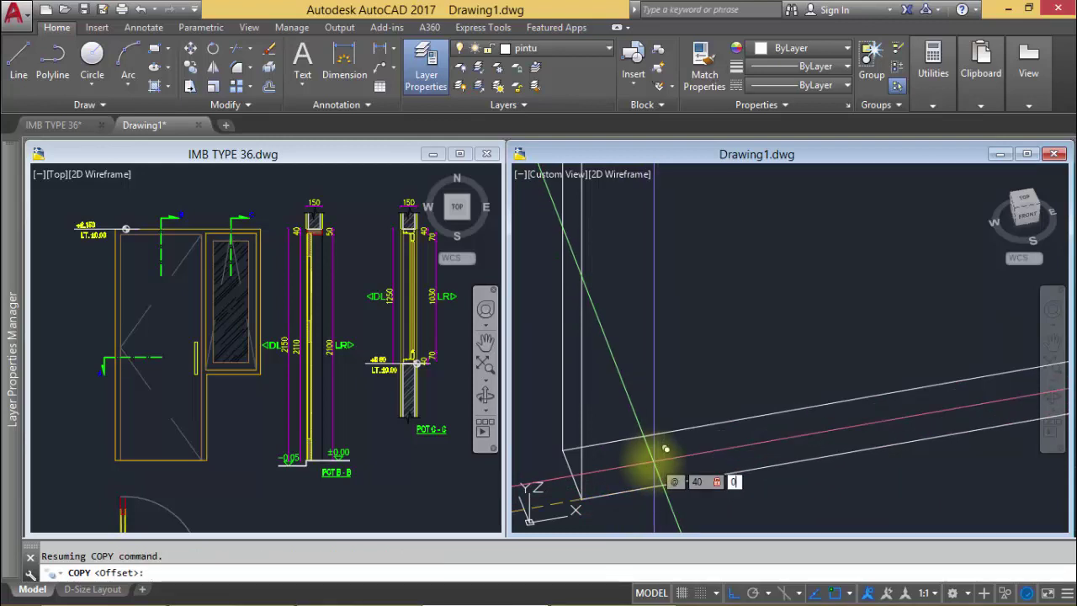
{"action": "key", "text": "Return"}
{"action": "scroll", "coordinate": [652, 450], "scroll_direction": "down", "scroll_amount": 3}
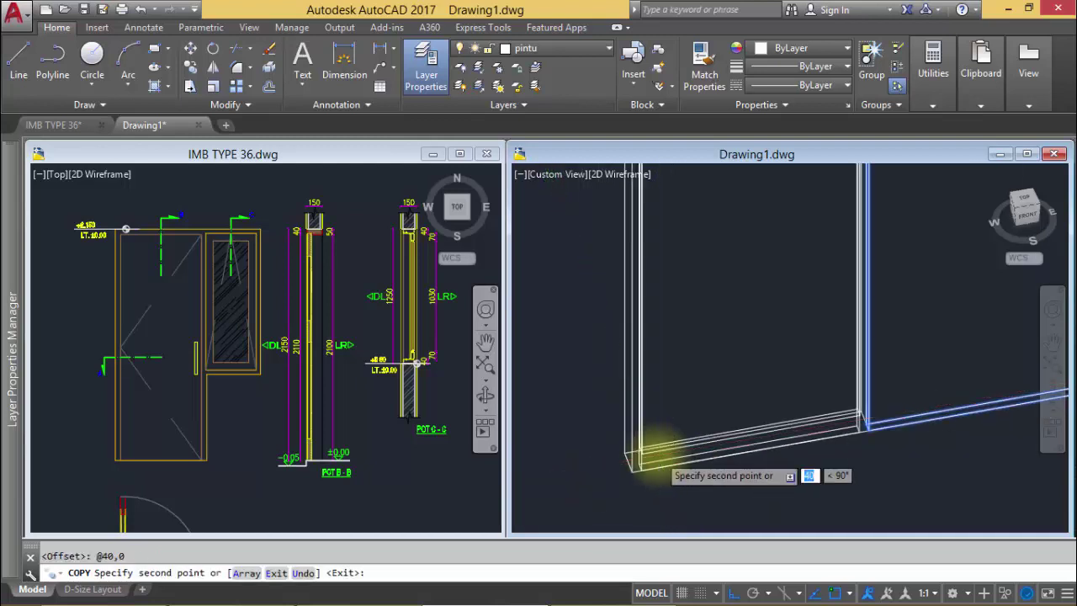
{"action": "scroll", "coordinate": [673, 436], "scroll_direction": "down", "scroll_amount": 3}
{"action": "key", "text": "Return"}
{"action": "scroll", "coordinate": [683, 455], "scroll_direction": "up", "scroll_amount": 4}
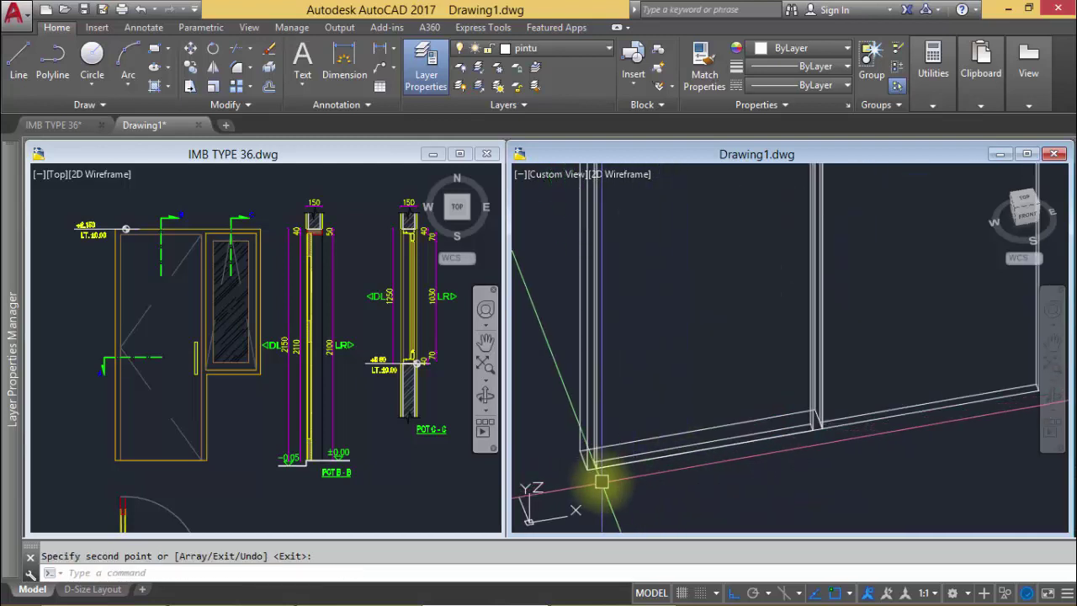
{"action": "scroll", "coordinate": [602, 481], "scroll_direction": "down", "scroll_amount": 3}
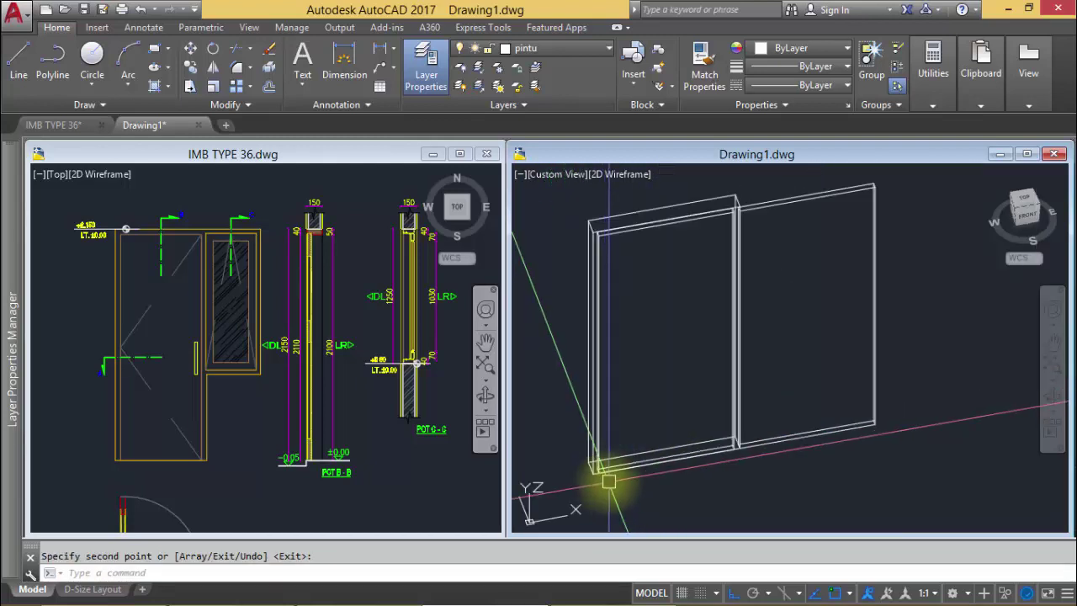
{"action": "type", "text": "Bo"}
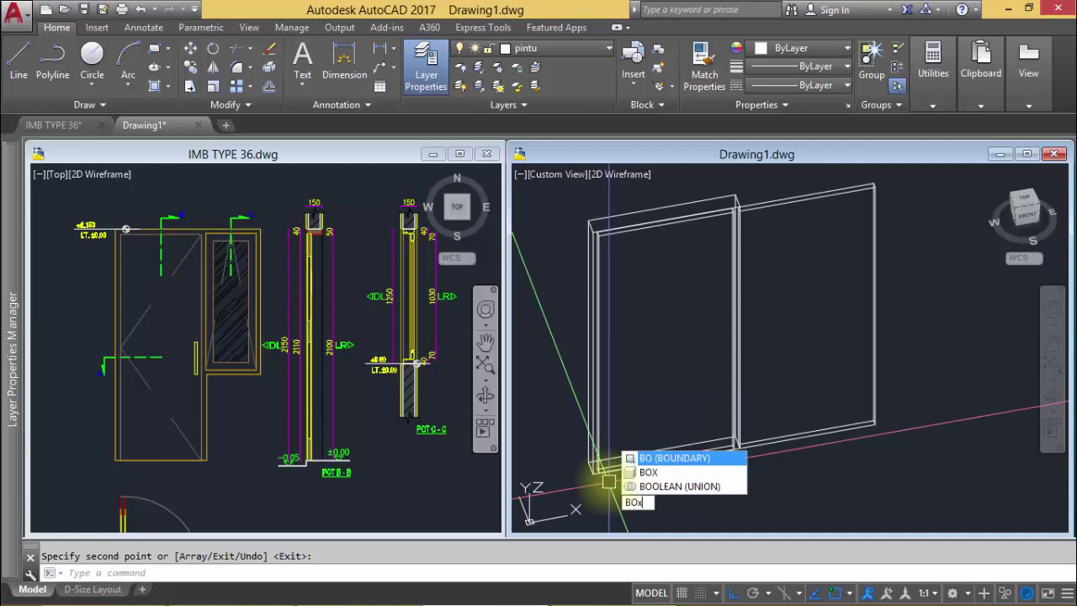
{"action": "key", "text": "Return"}
{"action": "scroll", "coordinate": [589, 475], "scroll_direction": "up", "scroll_amount": 2}
{"action": "scroll", "coordinate": [580, 475], "scroll_direction": "up", "scroll_amount": 2}
{"action": "scroll", "coordinate": [564, 471], "scroll_direction": "up", "scroll_amount": 2}
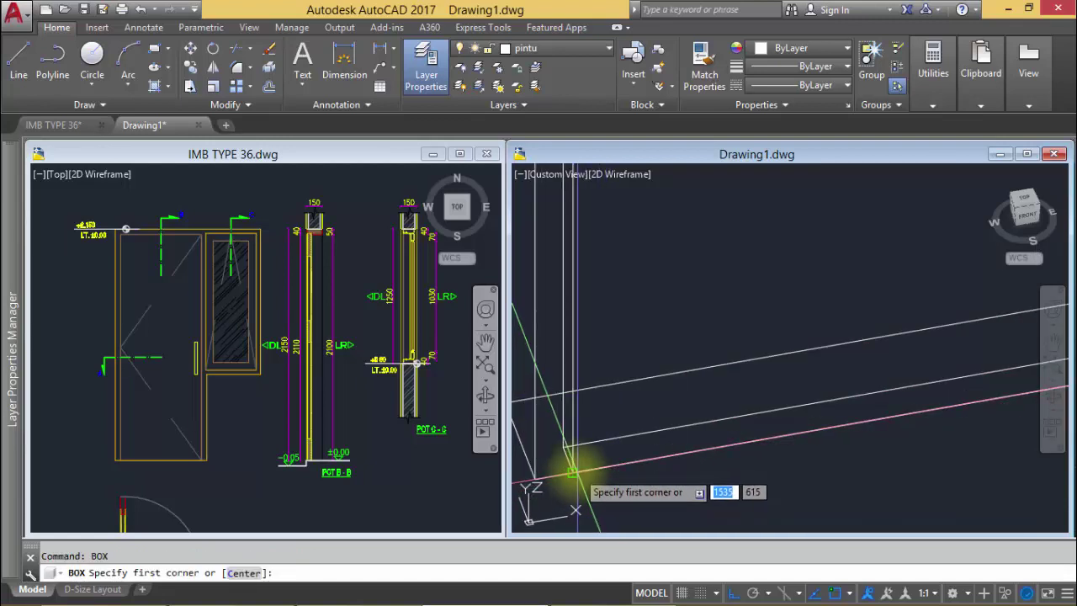
{"action": "left_click", "coordinate": [573, 472]}
{"action": "scroll", "coordinate": [593, 462], "scroll_direction": "down", "scroll_amount": 2}
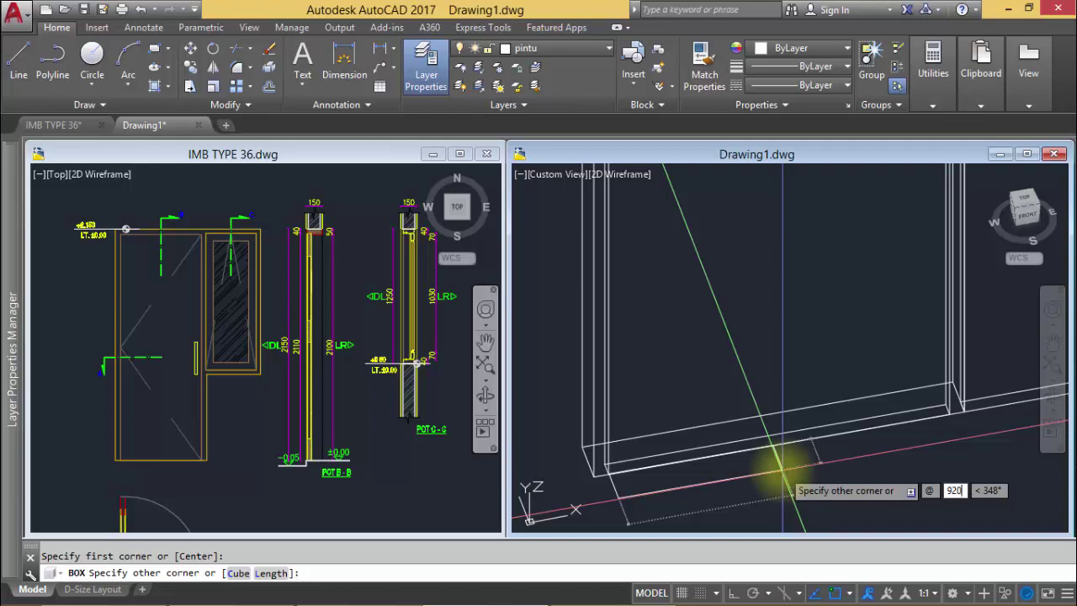
{"action": "key", "text": "Tab"}
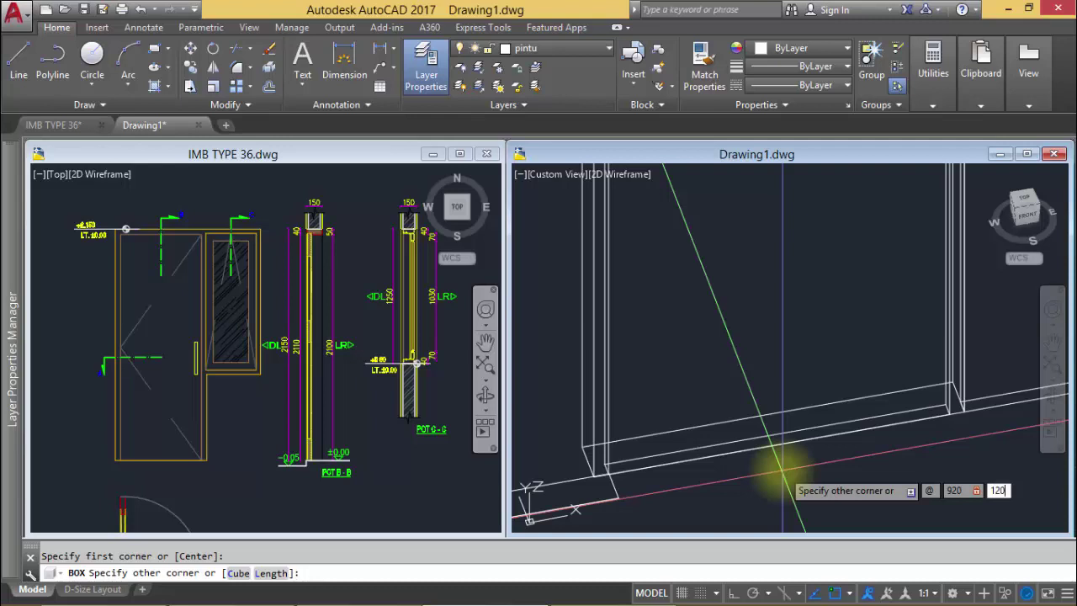
{"action": "key", "text": "Tab"}
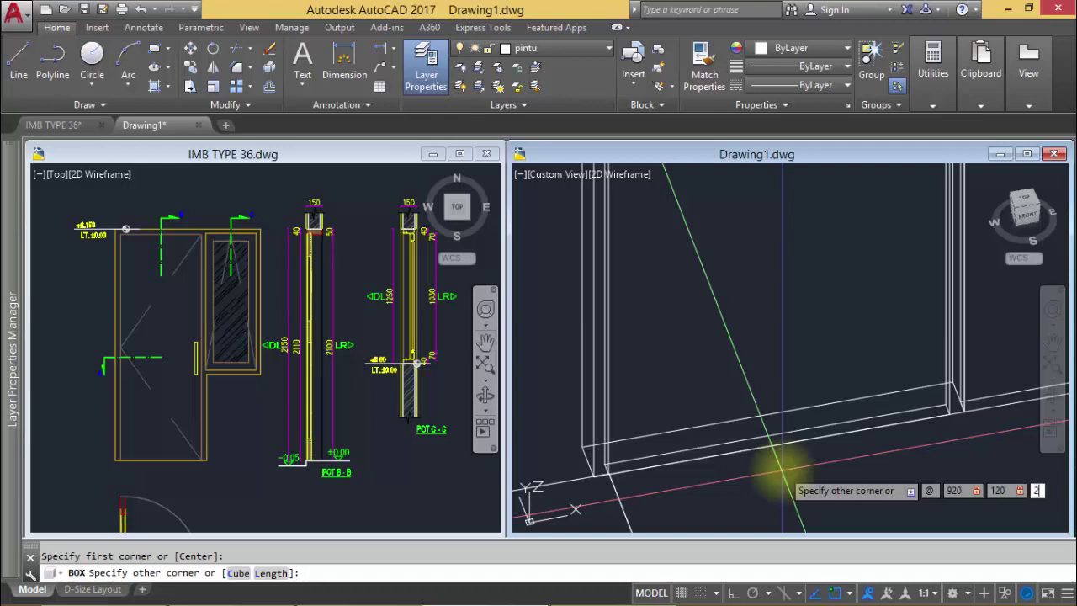
{"action": "key", "text": "Return"}
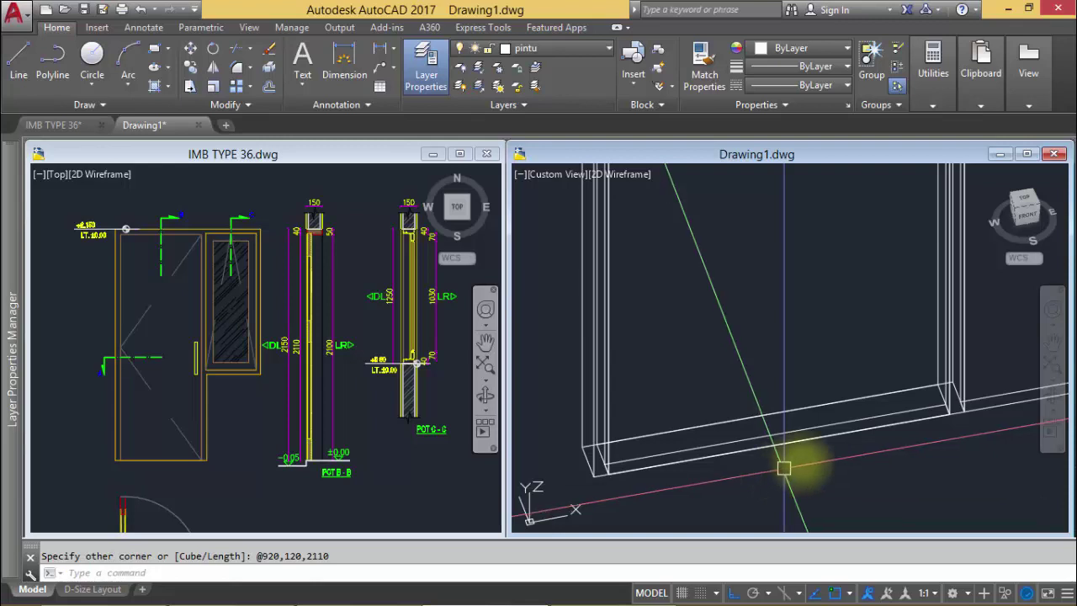
{"action": "scroll", "coordinate": [782, 463], "scroll_direction": "down", "scroll_amount": 5}
{"action": "scroll", "coordinate": [661, 300], "scroll_direction": "down", "scroll_amount": 1}
Subtract the inner box from the outer frame solid.
{"action": "scroll", "coordinate": [630, 260], "scroll_direction": "up", "scroll_amount": 5}
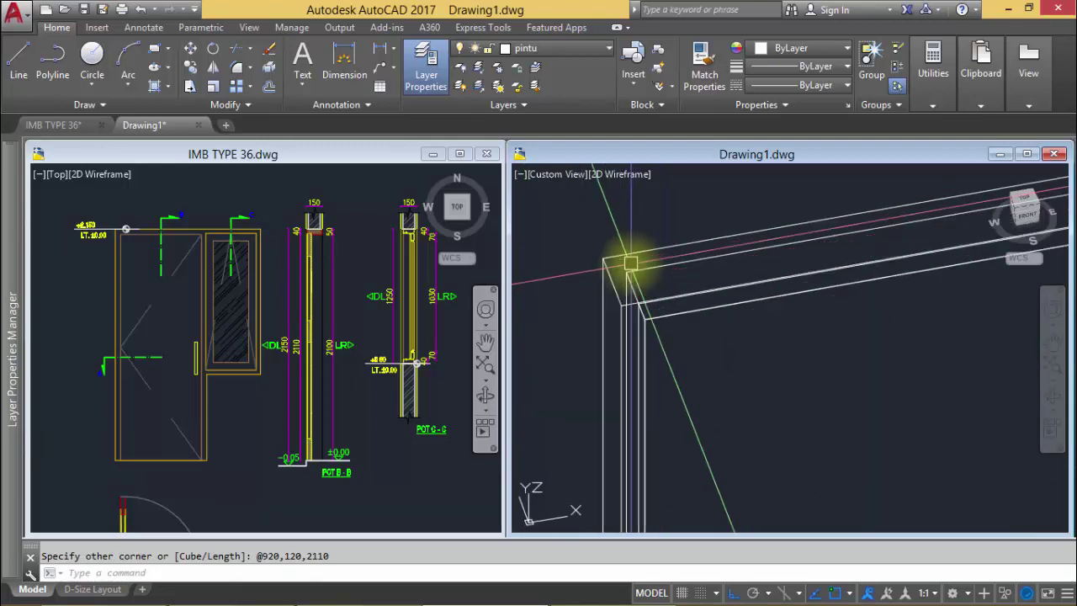
{"action": "scroll", "coordinate": [637, 241], "scroll_direction": "up", "scroll_amount": 2}
{"action": "mouse_move", "coordinate": [636, 240]}
{"action": "middle_mouse_down"}
{"action": "mouse_move", "coordinate": [629, 220]}
{"action": "mouse_move", "coordinate": [635, 259]}
{"action": "middle_mouse_up"}
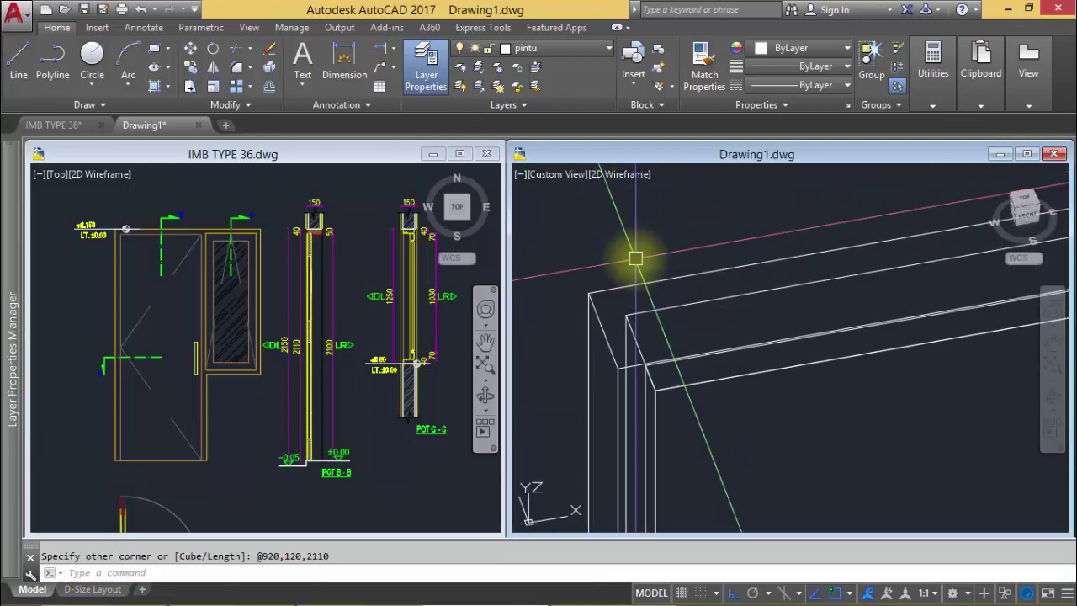
{"action": "type", "text": "SU"}
{"action": "key", "text": "Return"}
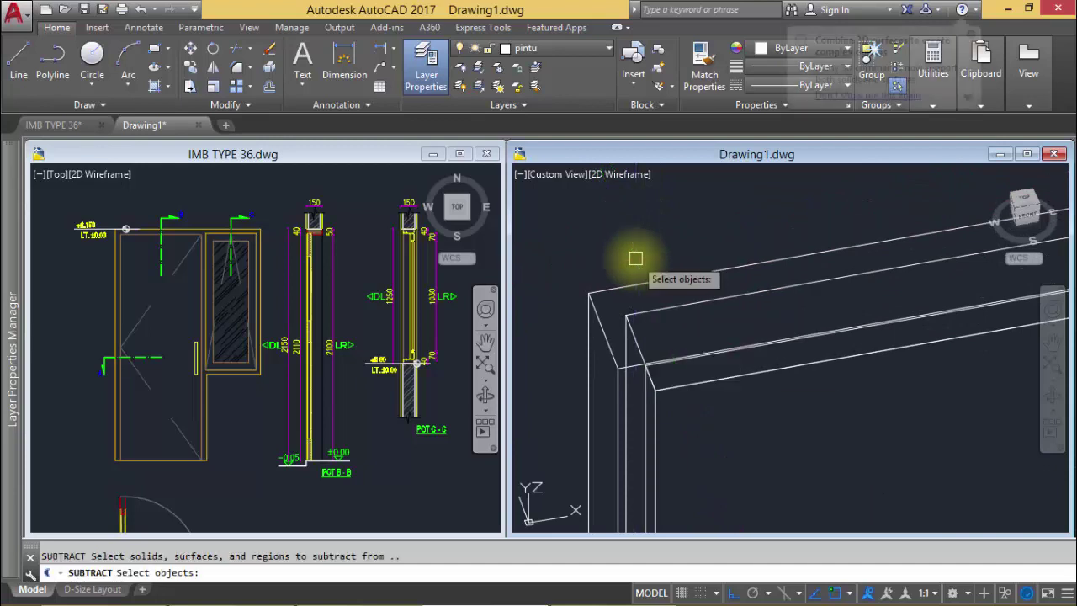
{"action": "left_click", "coordinate": [607, 291]}
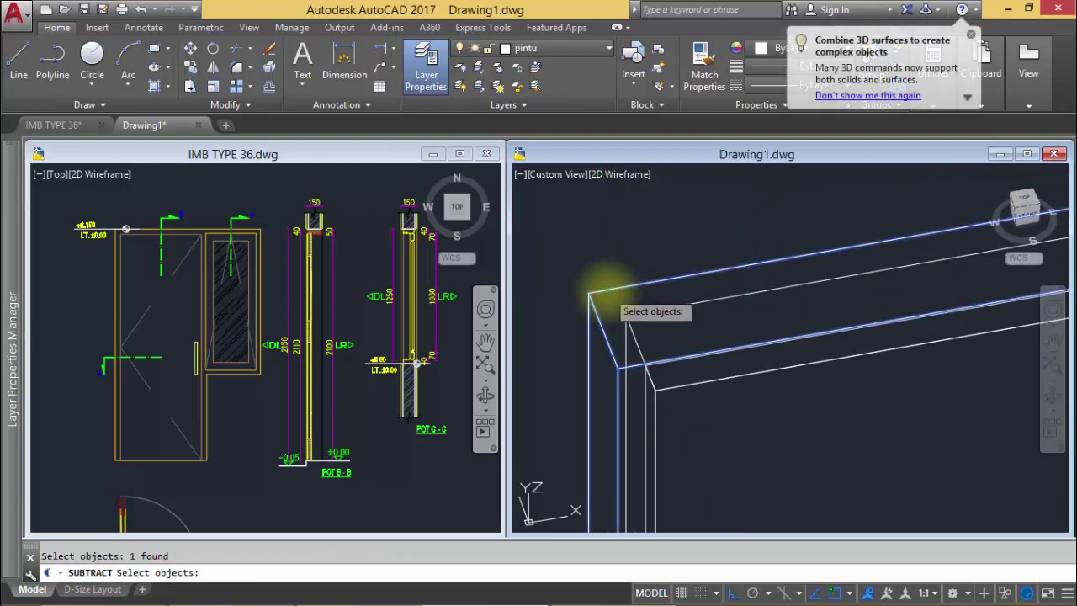
{"action": "key", "text": "Return"}
{"action": "left_click", "coordinate": [717, 302]}
{"action": "key", "text": "Return"}
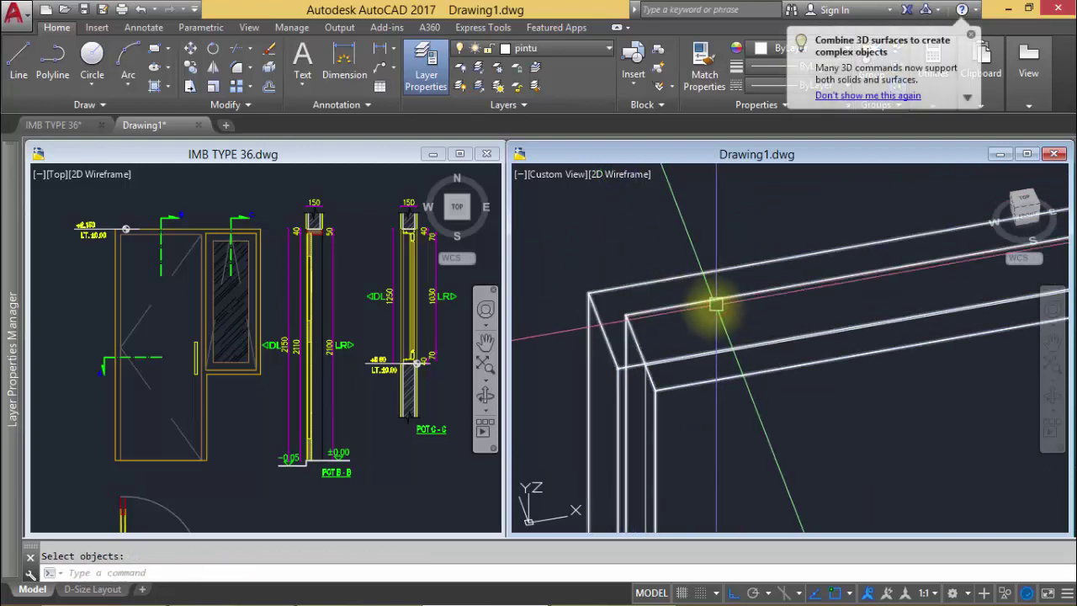
Erase the spare right-hand door panel box.
{"action": "mouse_move", "coordinate": [716, 304]}
{"action": "middle_mouse_down", "text": "shift"}
{"action": "mouse_move", "coordinate": [707, 320]}
{"action": "mouse_move", "coordinate": [793, 392]}
{"action": "mouse_move", "coordinate": [743, 392]}
{"action": "mouse_move", "coordinate": [764, 330]}
{"action": "middle_mouse_up", "text": "shift"}
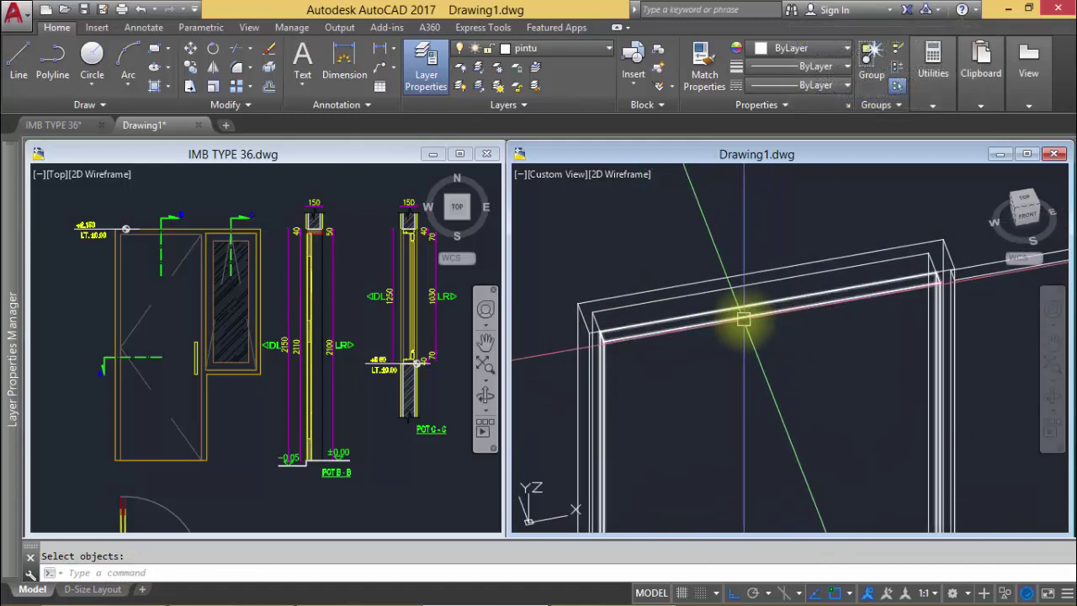
{"action": "scroll", "coordinate": [745, 277], "scroll_direction": "down", "scroll_amount": 3}
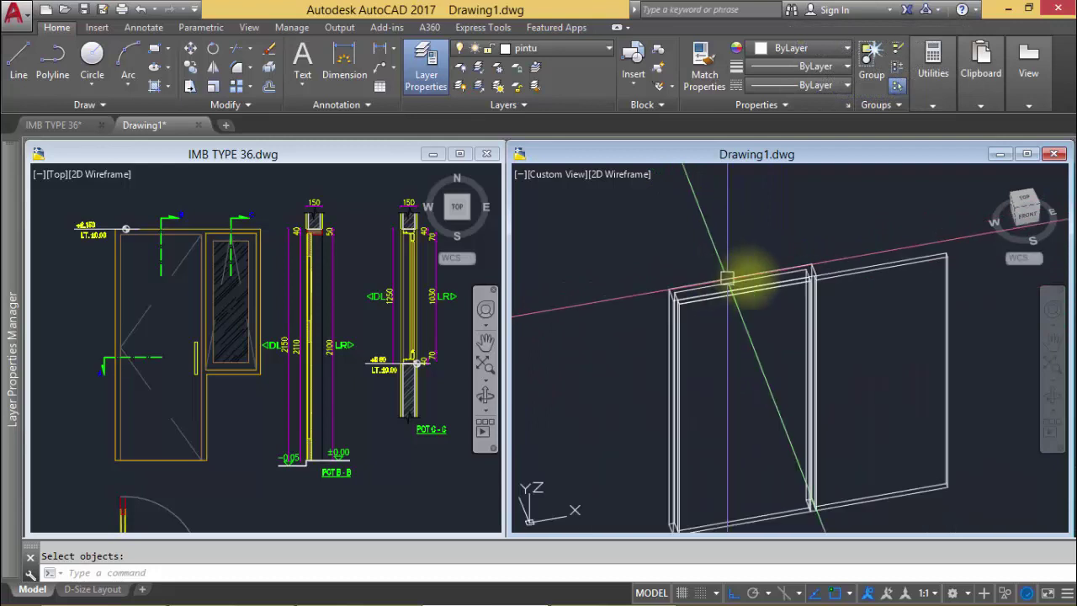
{"action": "right_click", "coordinate": [937, 278]}
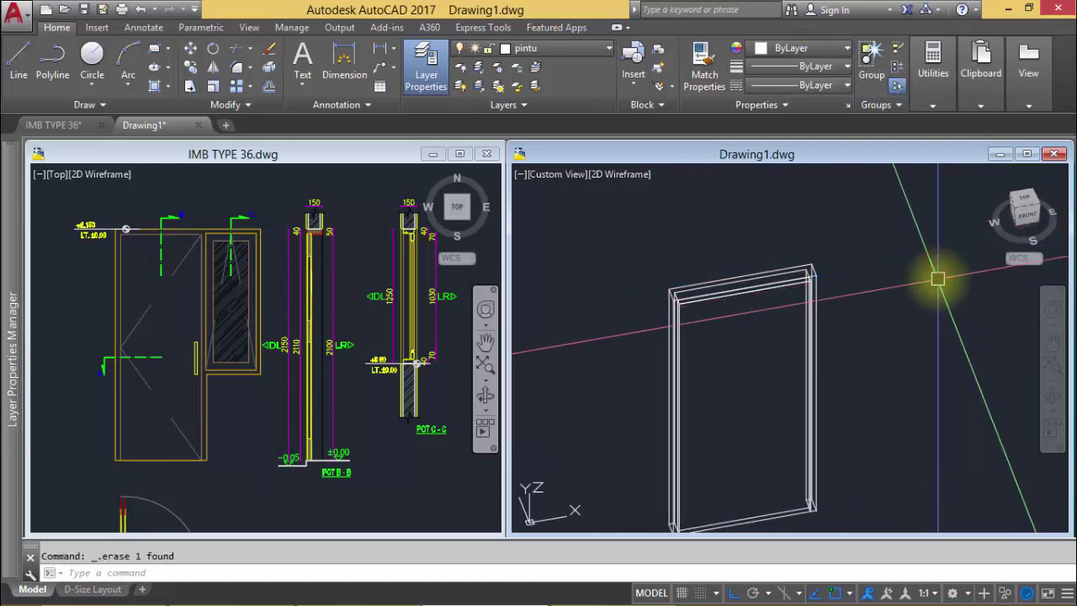
Shade the viewport in the Conceptual visual style.
{"action": "left_click", "coordinate": [632, 179]}
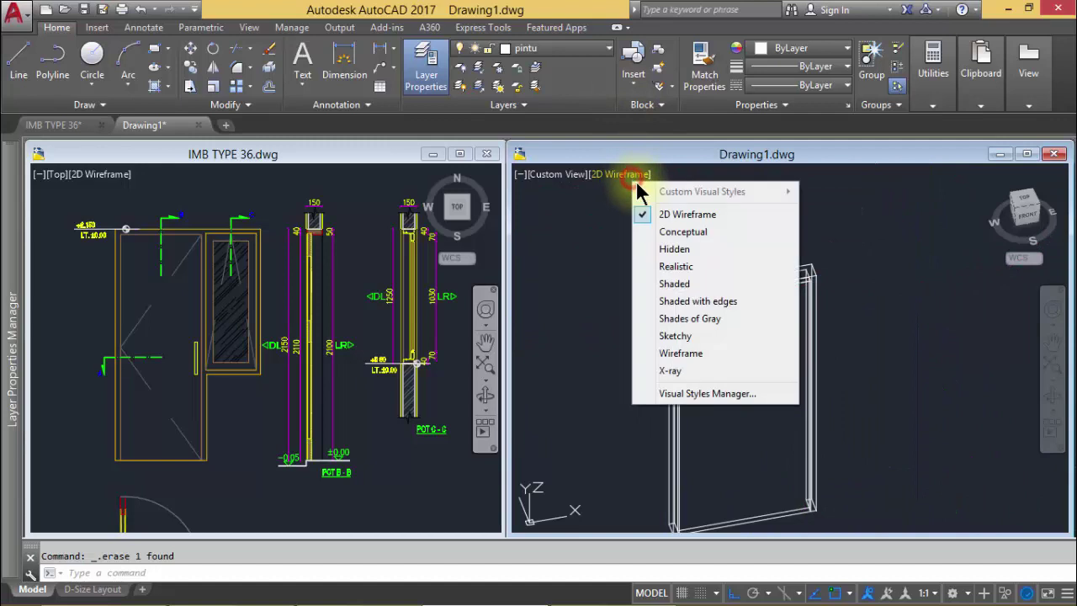
{"action": "left_click", "coordinate": [697, 231]}
{"action": "mouse_move", "coordinate": [682, 367]}
{"action": "middle_mouse_down", "text": "shift"}
{"action": "mouse_move", "coordinate": [870, 365]}
{"action": "mouse_move", "coordinate": [899, 337]}
{"action": "mouse_move", "coordinate": [842, 325]}
{"action": "mouse_move", "coordinate": [644, 354]}
{"action": "middle_mouse_up", "text": "shift"}
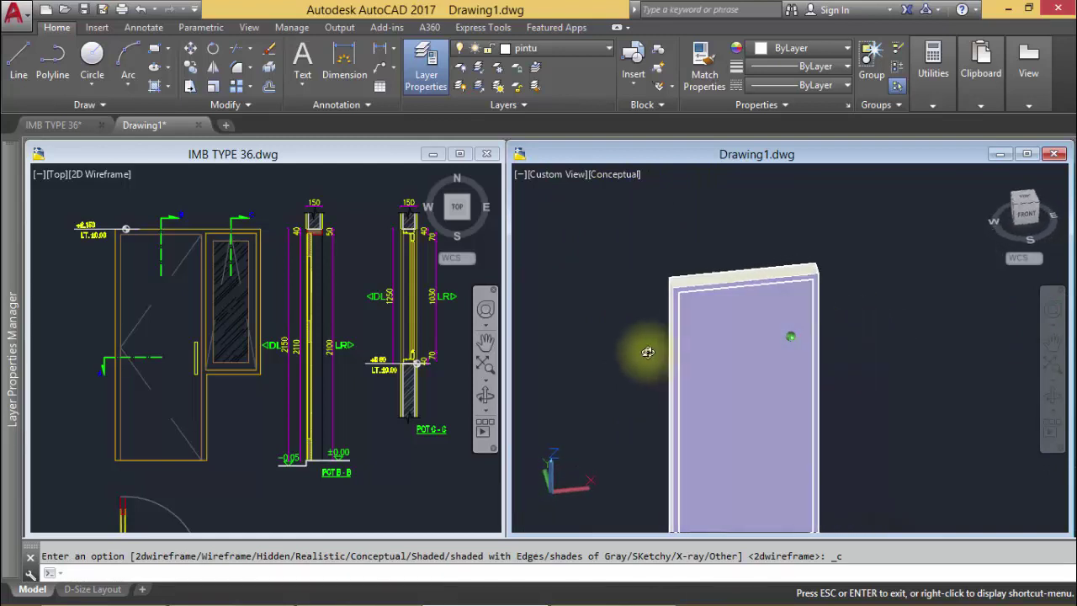
Convert the selected door frame and leaf into a block named pintu.
{"action": "left_click", "coordinate": [850, 311]}
{"action": "left_click", "coordinate": [820, 294]}
{"action": "type", "text": "pintu"}
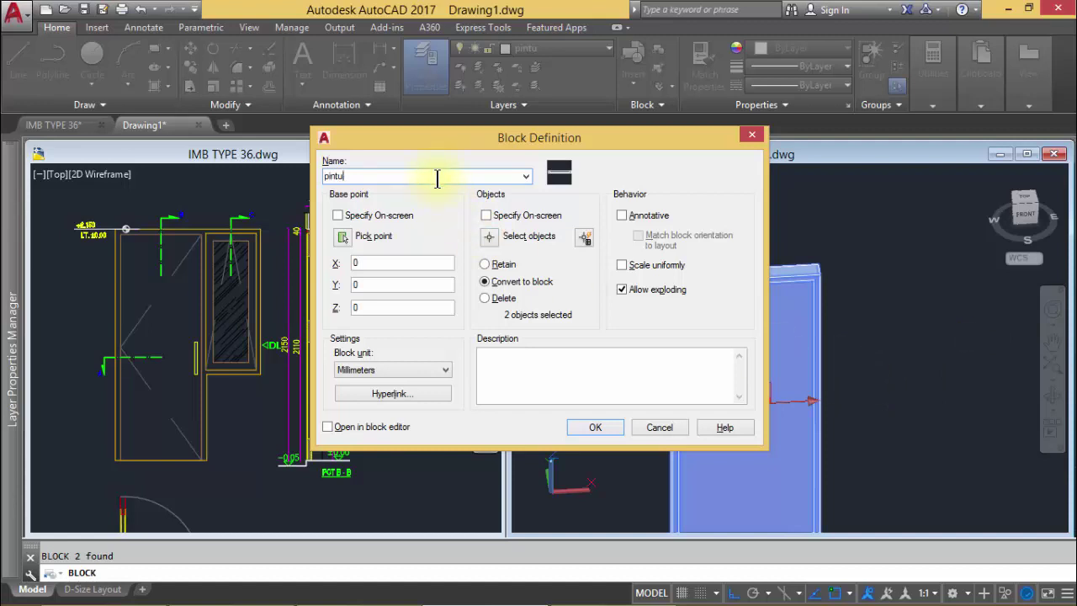
{"action": "left_click", "coordinate": [594, 428]}
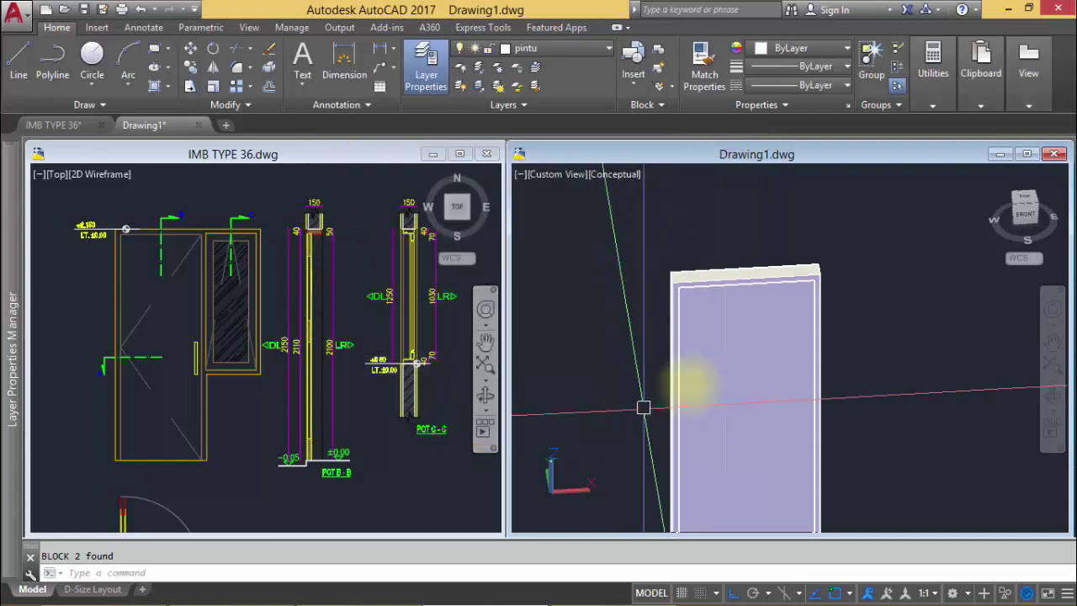
Create layer 'jendela single', set it current, and turn off the pintu layer's bulb.
{"action": "middle_click_drag", "start_coordinate": [684, 385], "coordinate": [757, 294], "text": "shift"}
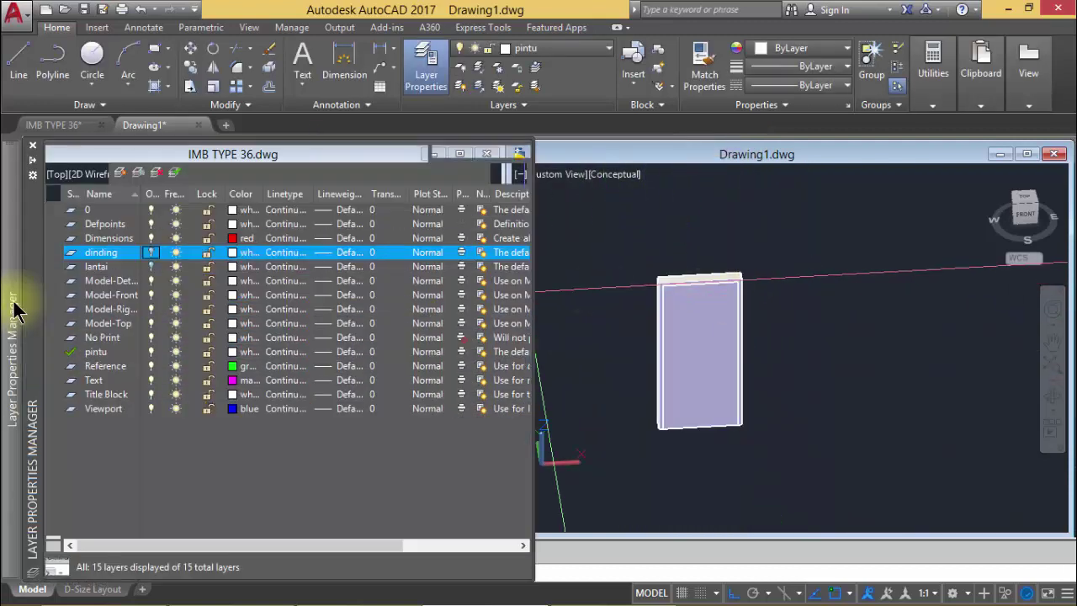
{"action": "left_click", "coordinate": [120, 173]}
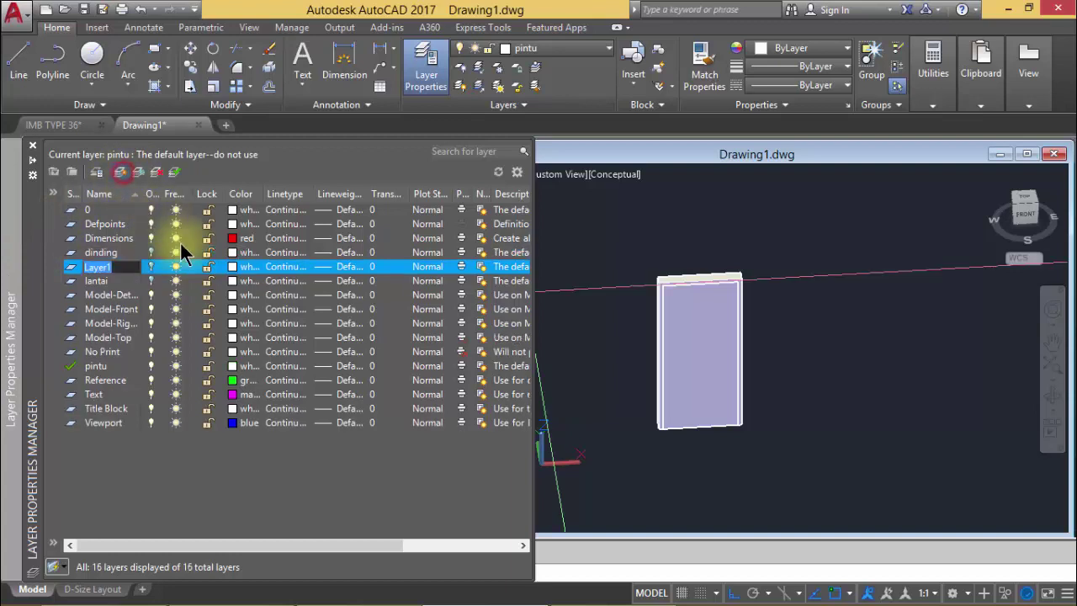
{"action": "type", "text": "jende"}
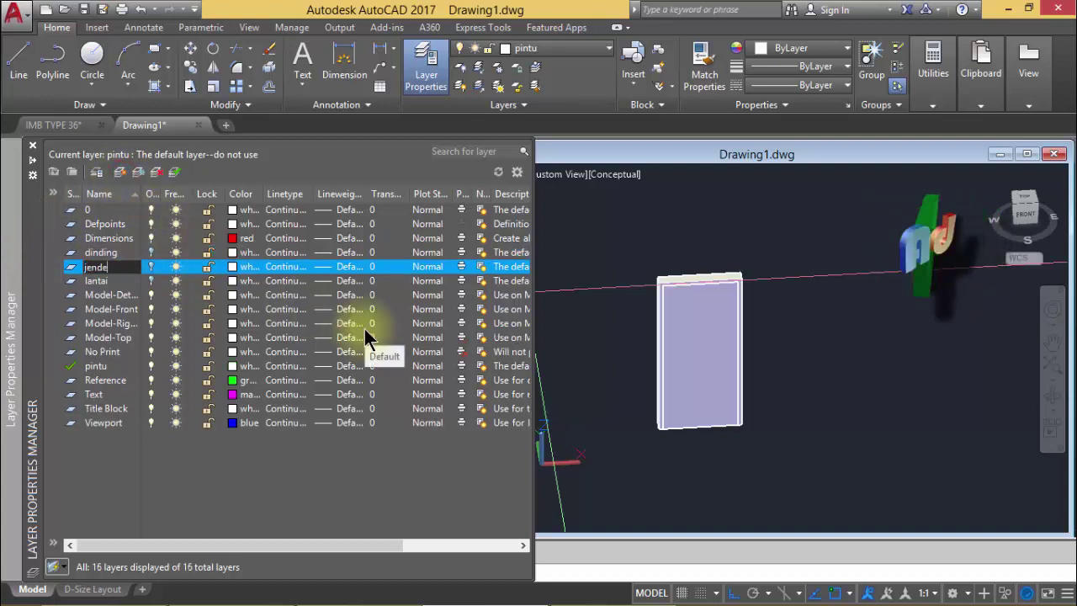
{"action": "type", "text": "la single"}
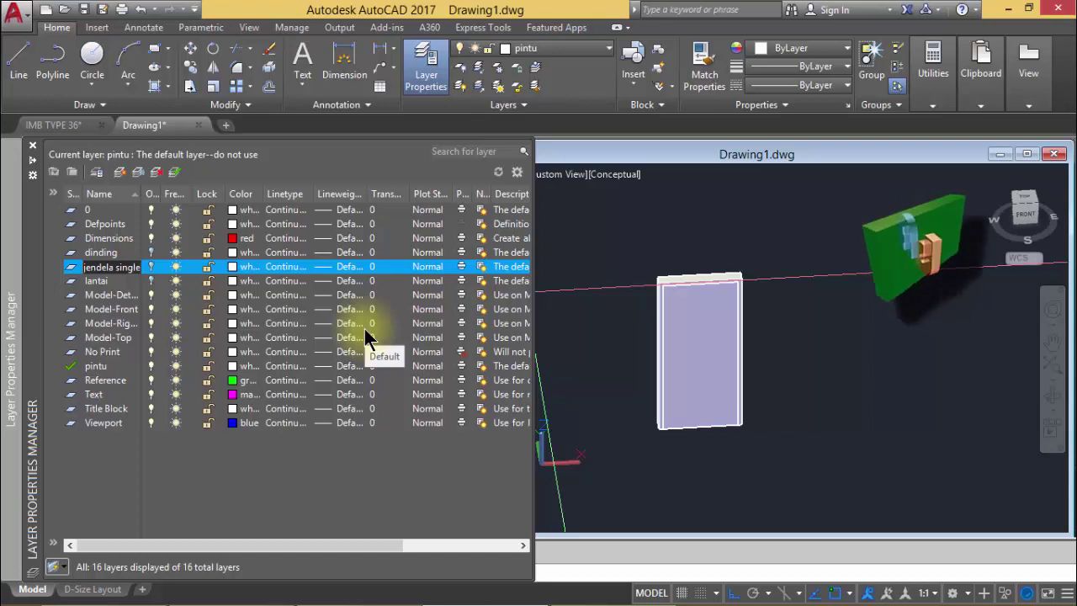
{"action": "left_click", "coordinate": [174, 172]}
{"action": "left_click", "coordinate": [176, 175]}
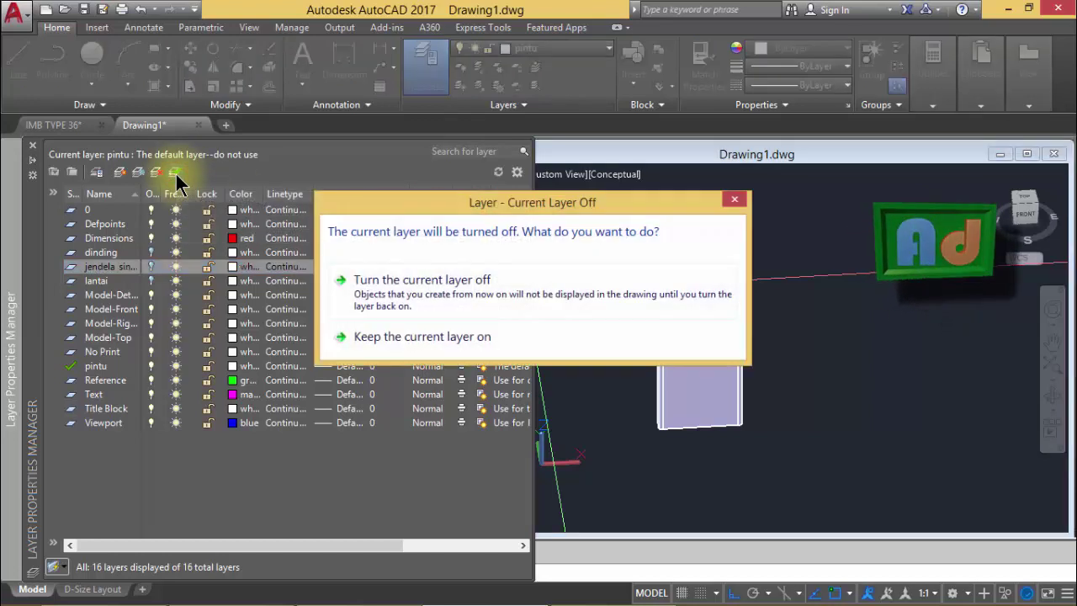
{"action": "left_click", "coordinate": [429, 326]}
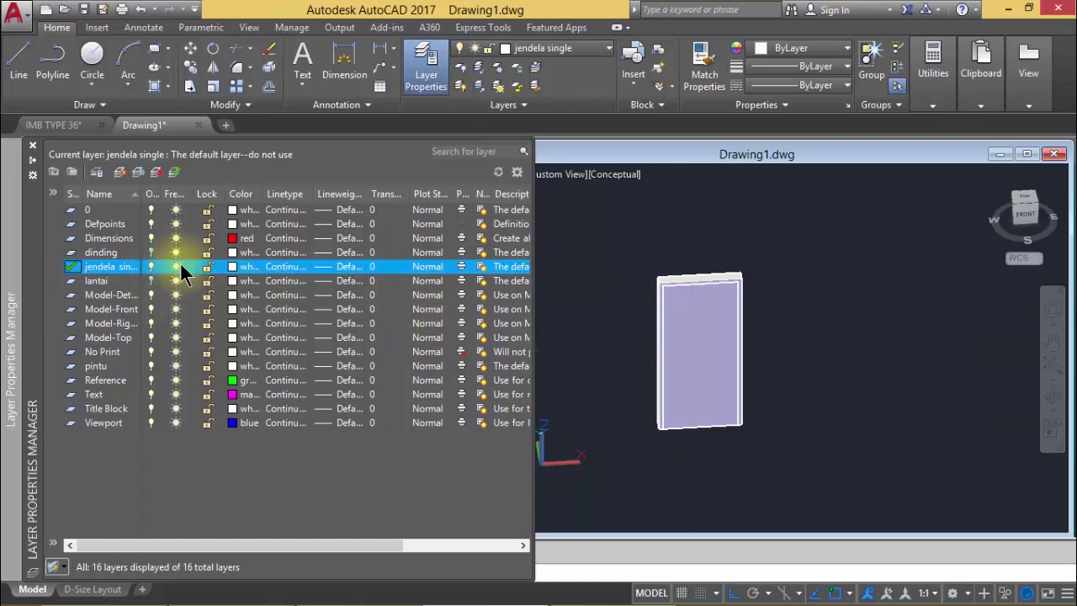
{"action": "left_click", "coordinate": [150, 366]}
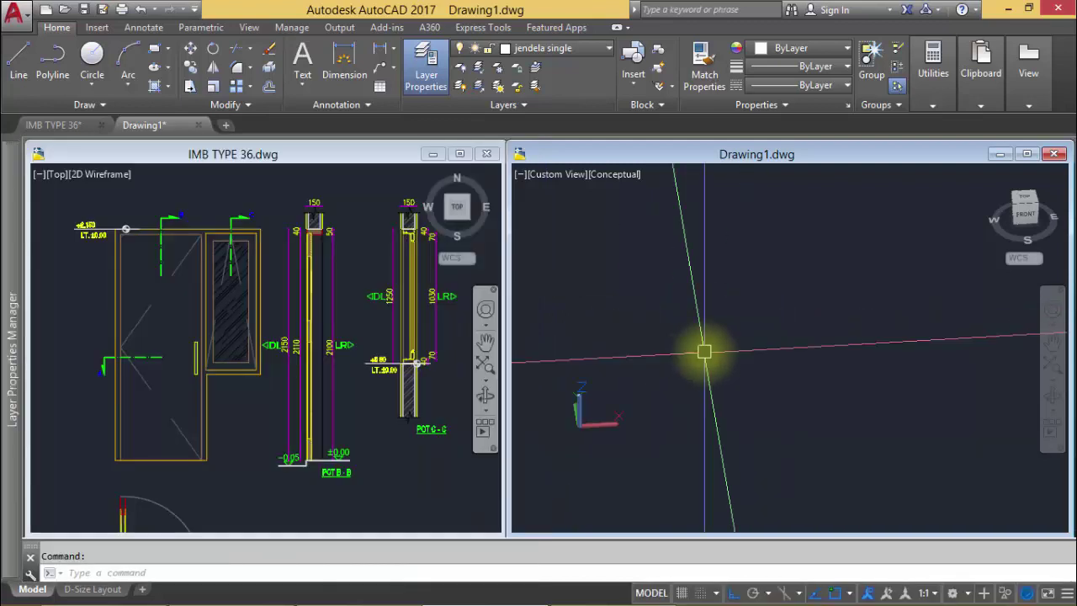
Zoom to the 680-wide window detail in IMB TYPE 36, then make Drawing1 active.
{"action": "scroll", "coordinate": [286, 471], "scroll_direction": "up", "scroll_amount": 5}
{"action": "scroll", "coordinate": [284, 447], "scroll_direction": "down", "scroll_amount": 2}
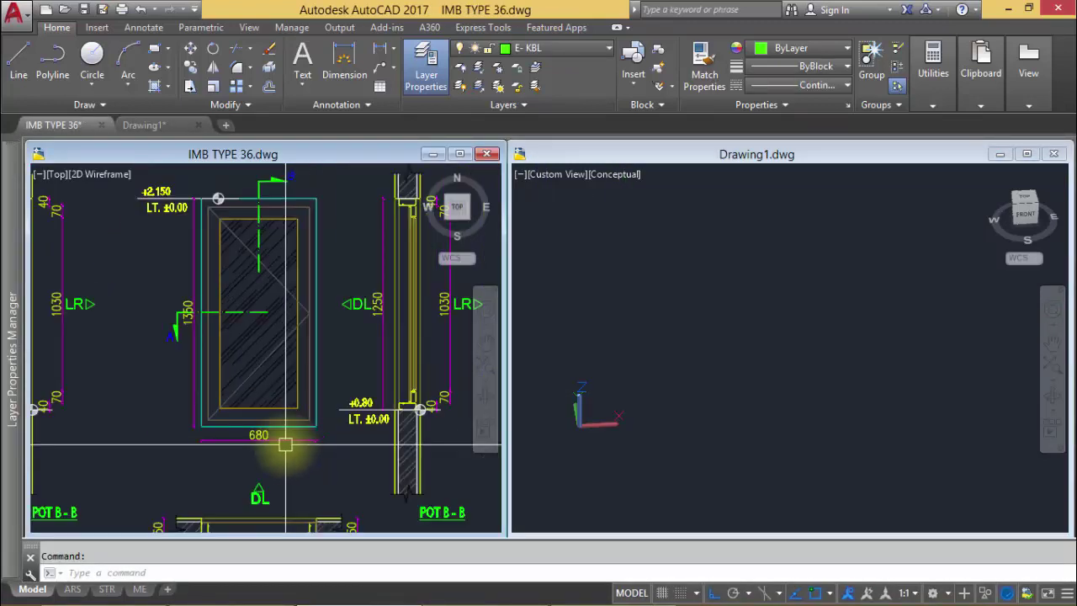
{"action": "scroll", "coordinate": [292, 441], "scroll_direction": "down", "scroll_amount": 1}
{"action": "scroll", "coordinate": [288, 455], "scroll_direction": "up", "scroll_amount": 1}
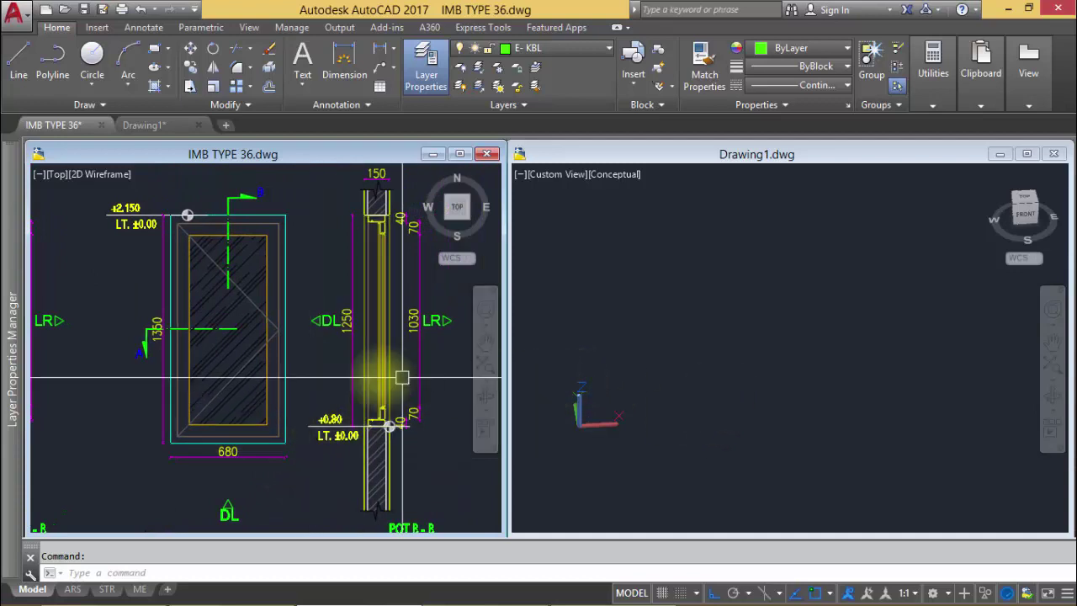
{"action": "left_click", "coordinate": [692, 352]}
{"action": "type", "text": "BOX"}
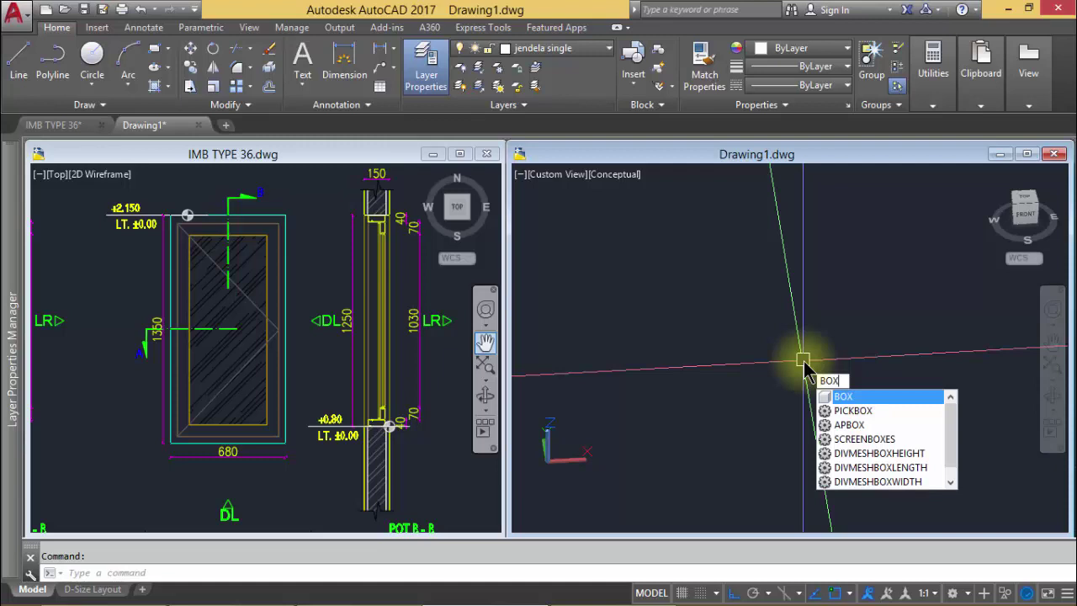
Draw the outer window frame box 800 long, 120 wide and 1400 tall.
{"action": "key", "text": "Return"}
{"action": "left_click", "coordinate": [632, 418]}
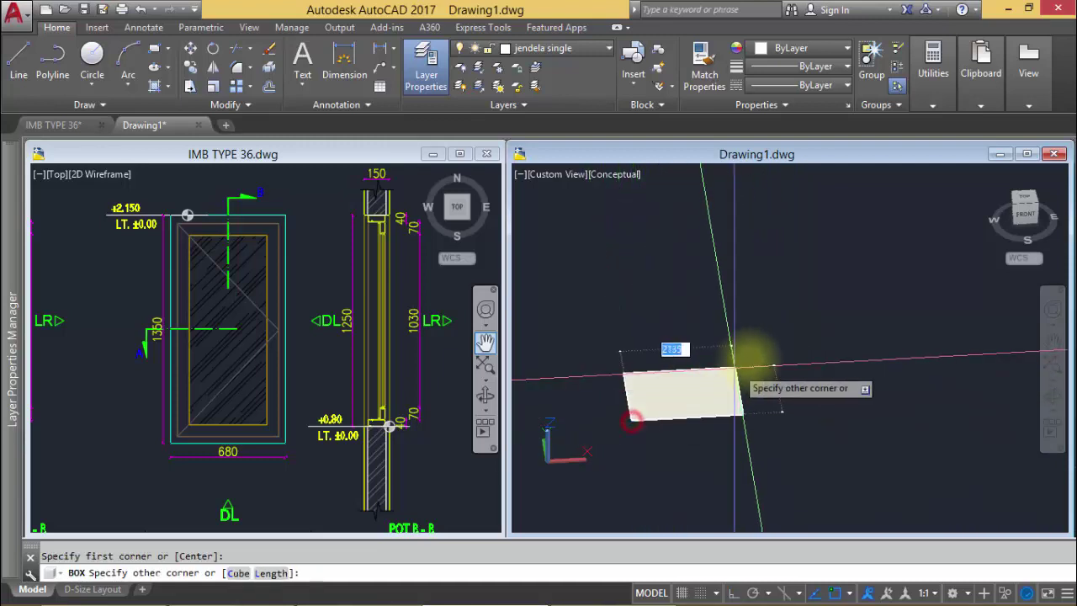
{"action": "middle_click", "coordinate": [805, 358]}
{"action": "type", "text": "800"}
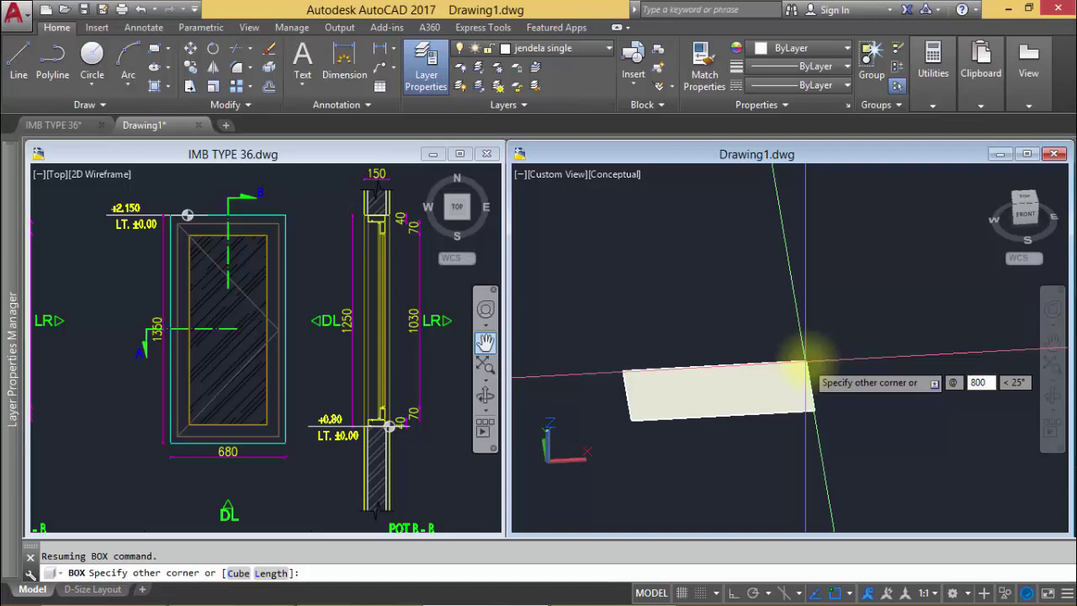
{"action": "key", "text": "Tab"}
{"action": "type", "text": "120"}
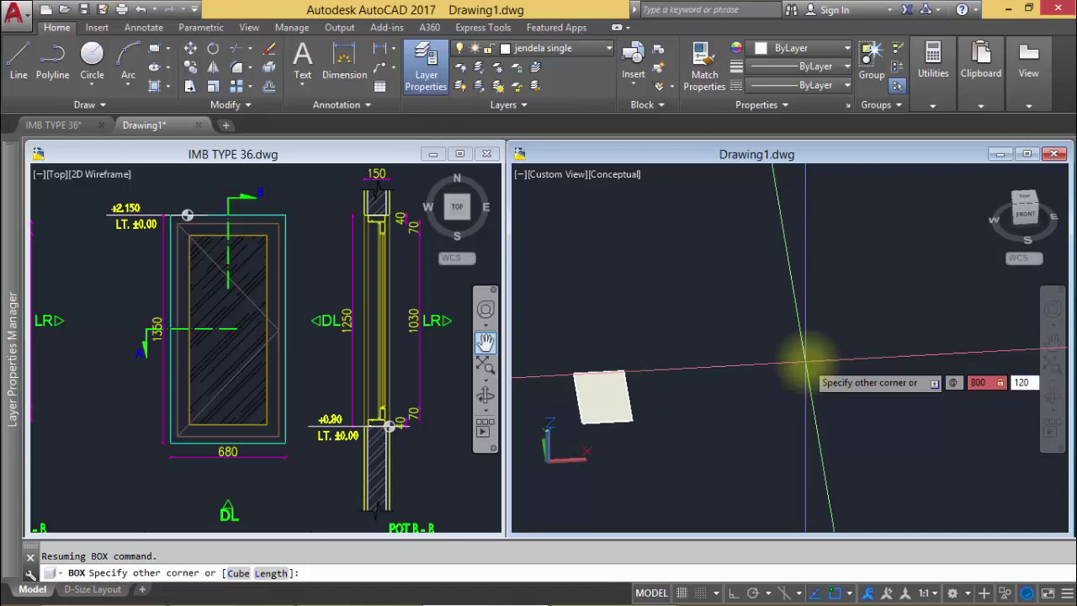
{"action": "key", "text": "Tab"}
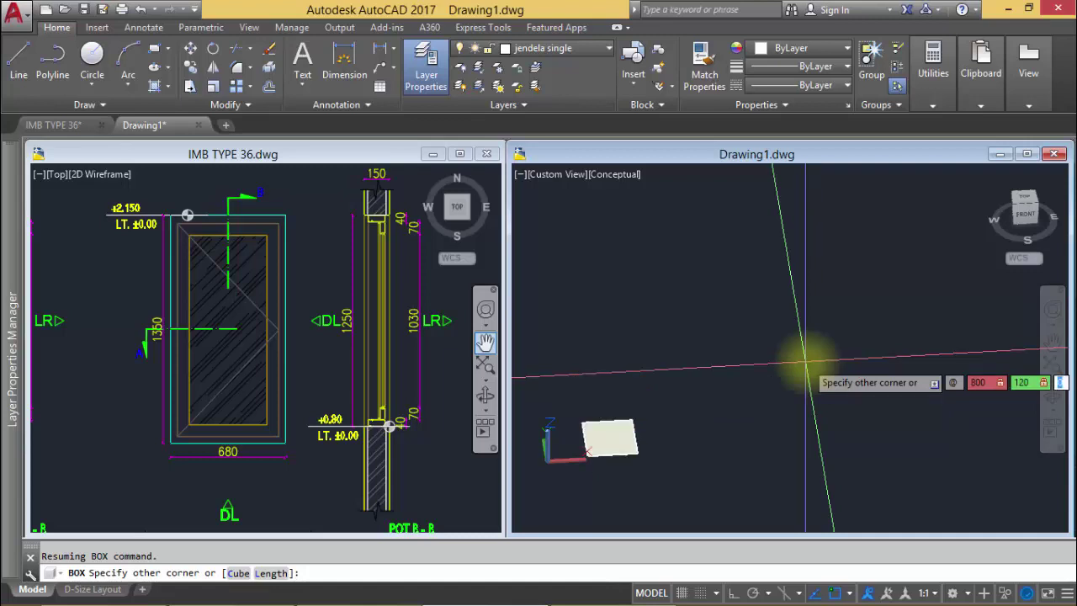
{"action": "type", "text": "00"}
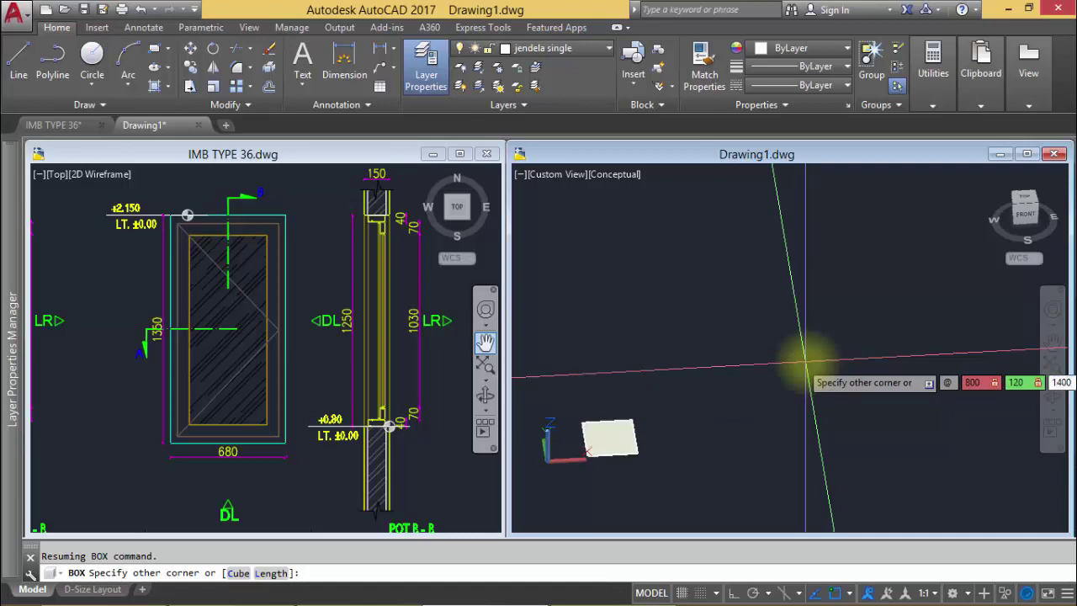
{"action": "key", "text": "Return"}
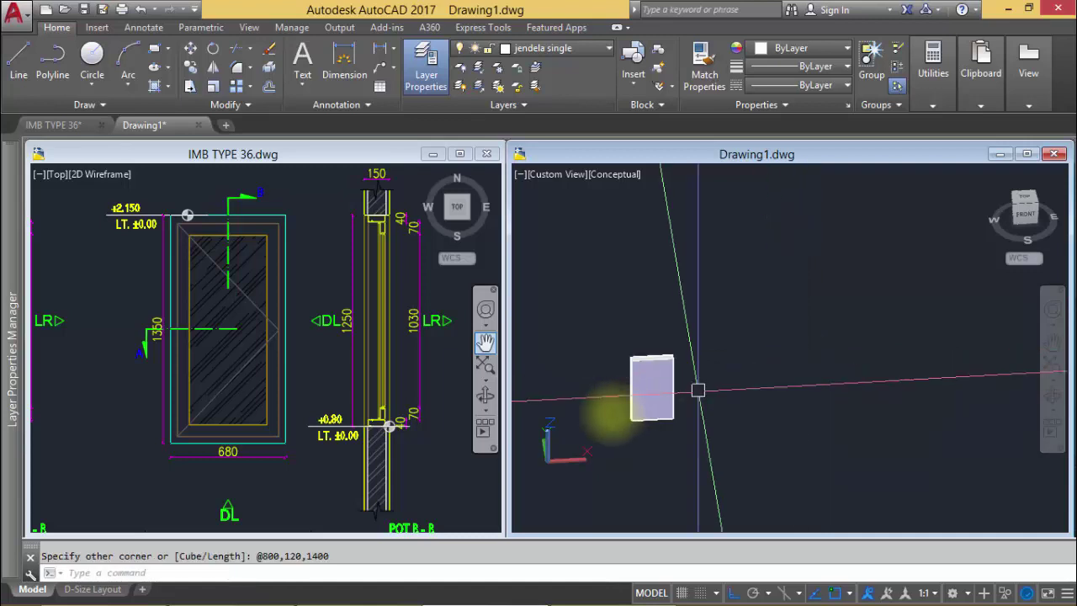
{"action": "scroll", "coordinate": [612, 396], "scroll_direction": "up", "scroll_amount": 2}
{"action": "scroll", "coordinate": [613, 397], "scroll_direction": "up", "scroll_amount": 2}
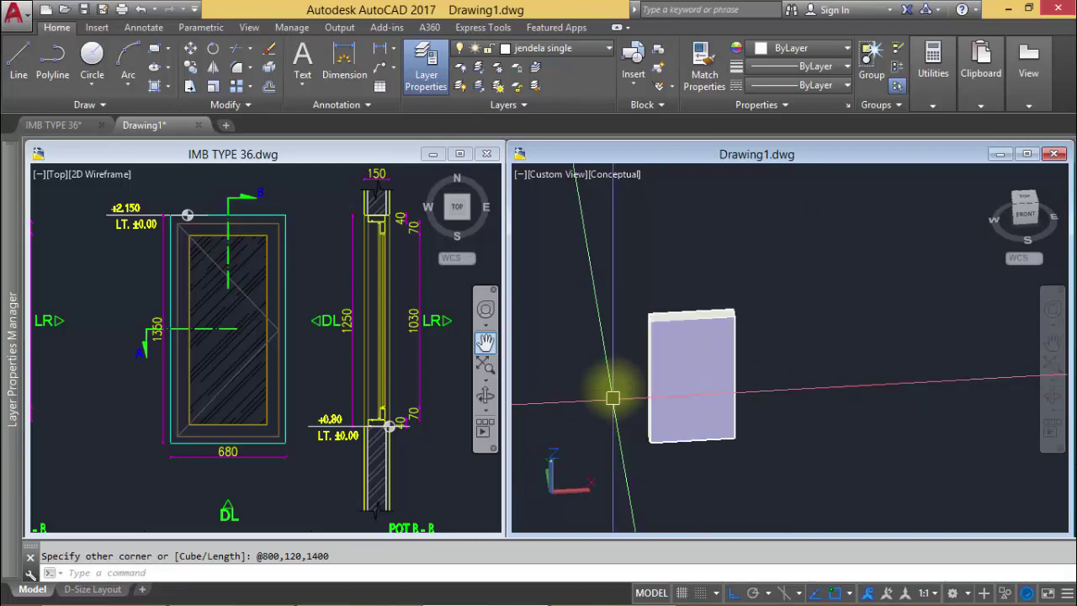
{"action": "left_click", "coordinate": [620, 175]}
{"action": "left_click", "coordinate": [671, 216]}
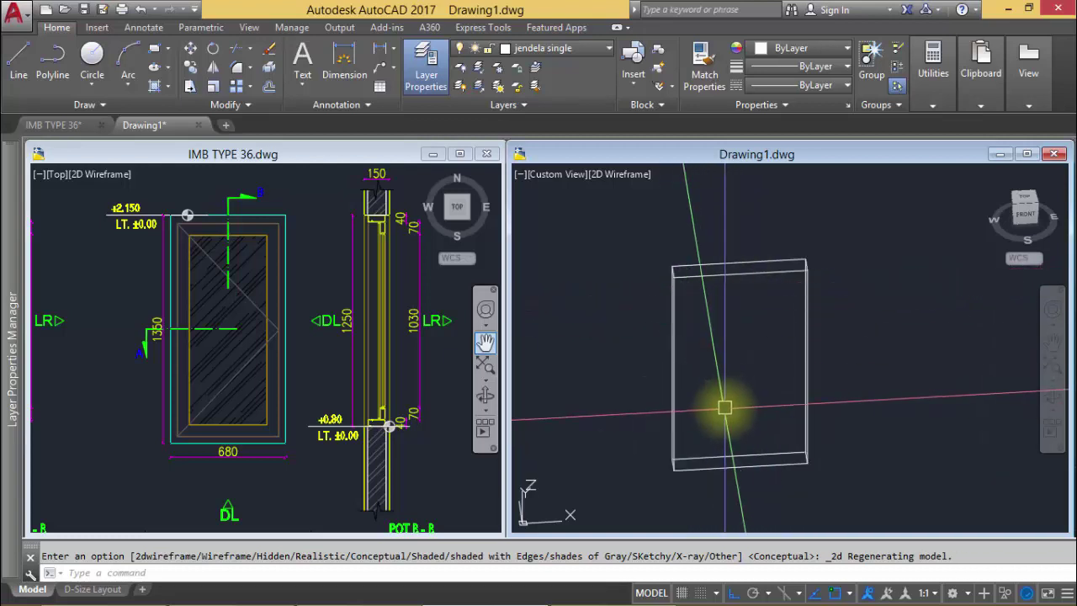
{"action": "type", "text": "box"}
{"action": "key", "text": "Return"}
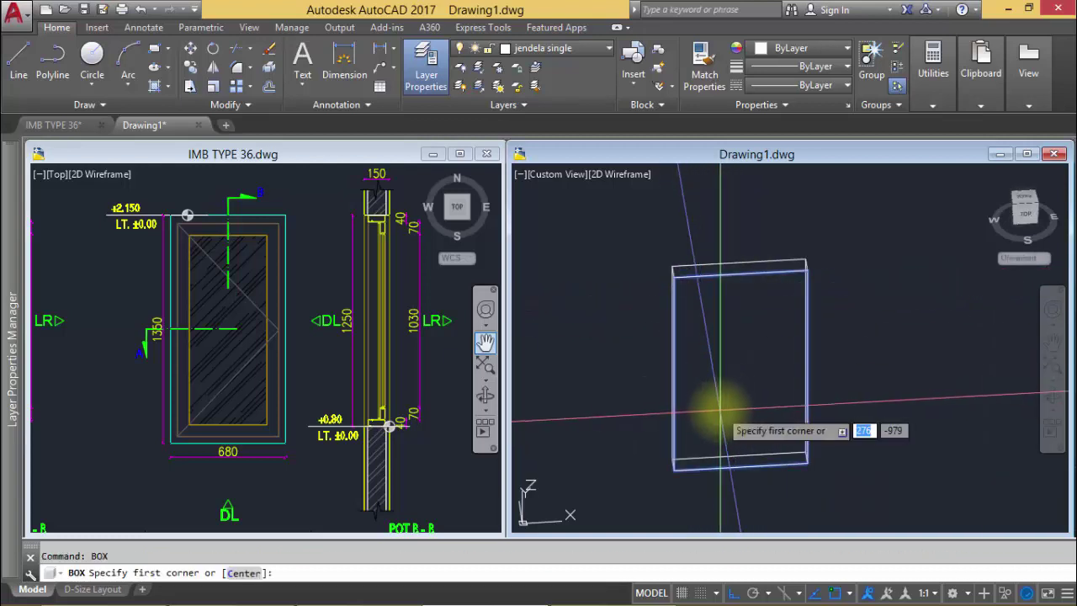
{"action": "middle_click_drag", "start_coordinate": [724, 408], "coordinate": [721, 343], "text": "shift"}
{"action": "scroll", "coordinate": [681, 450], "scroll_direction": "up", "scroll_amount": 5}
{"action": "middle_click_drag", "start_coordinate": [656, 475], "coordinate": [661, 483], "text": "shift"}
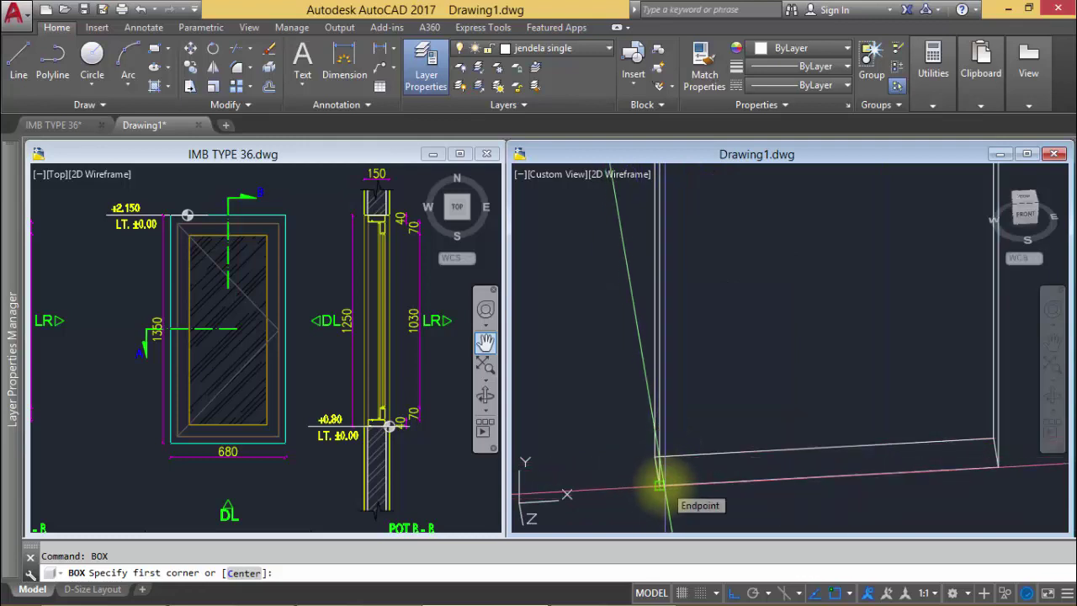
{"action": "type", "text": "fro"}
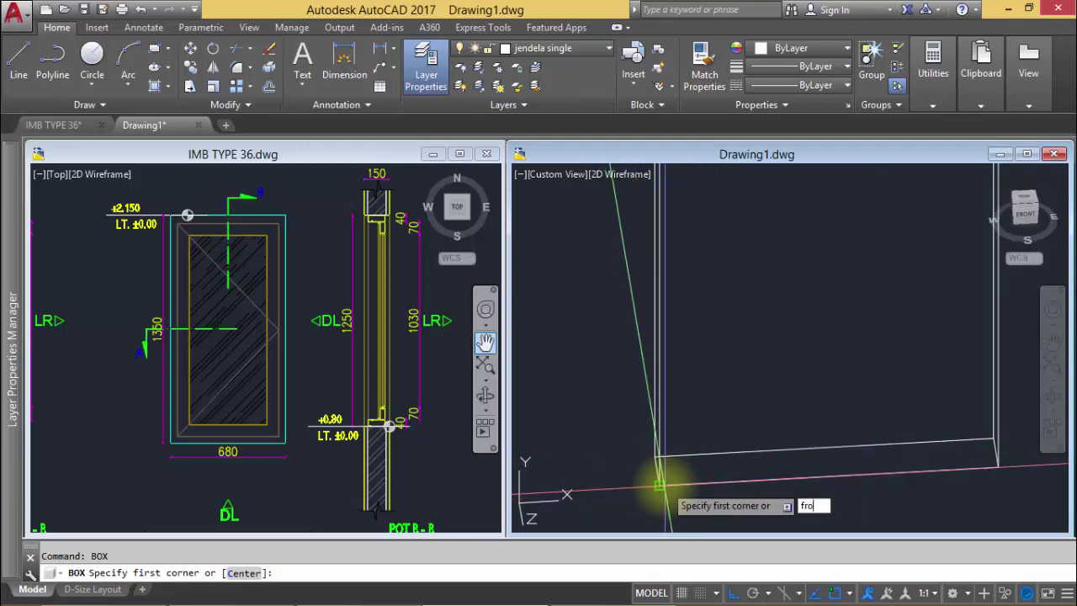
{"action": "key", "text": "Return"}
{"action": "middle_click_drag", "start_coordinate": [658, 486], "coordinate": [659, 486], "text": "shift"}
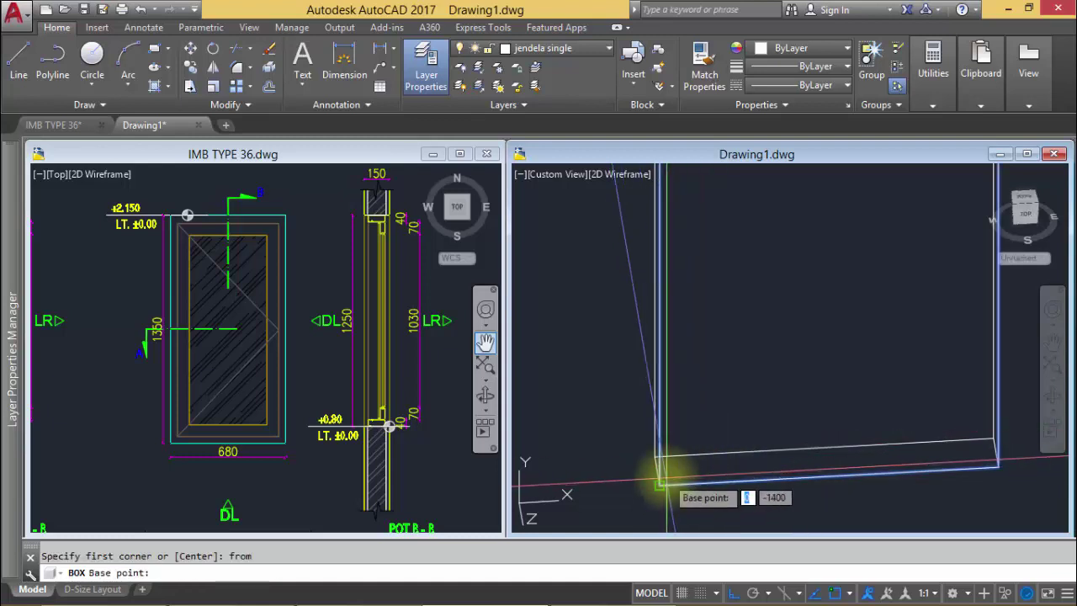
{"action": "left_click", "coordinate": [661, 484]}
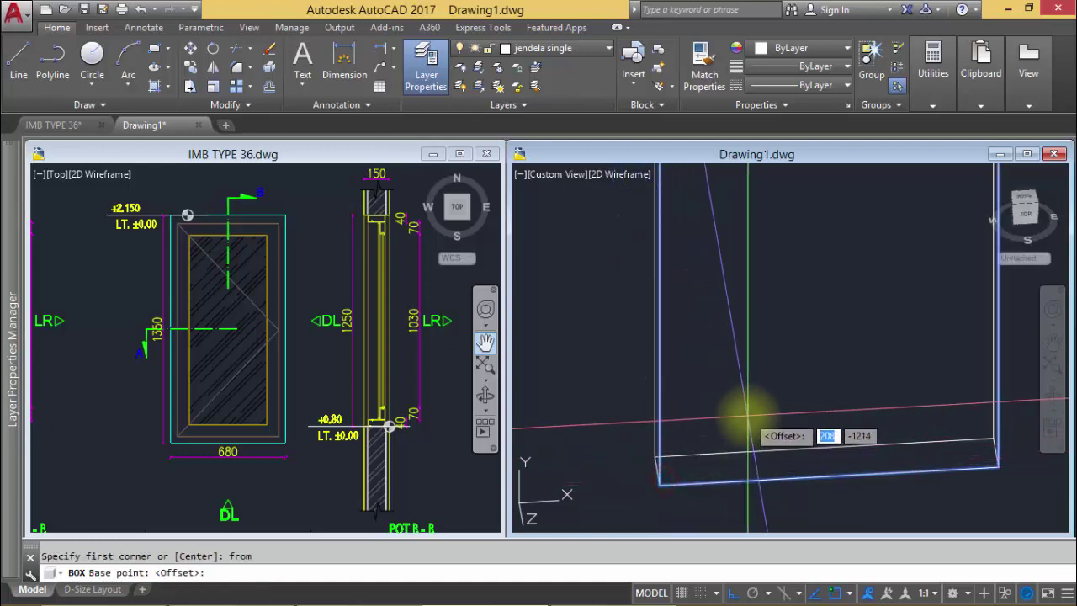
{"action": "type", "text": "@40,0"}
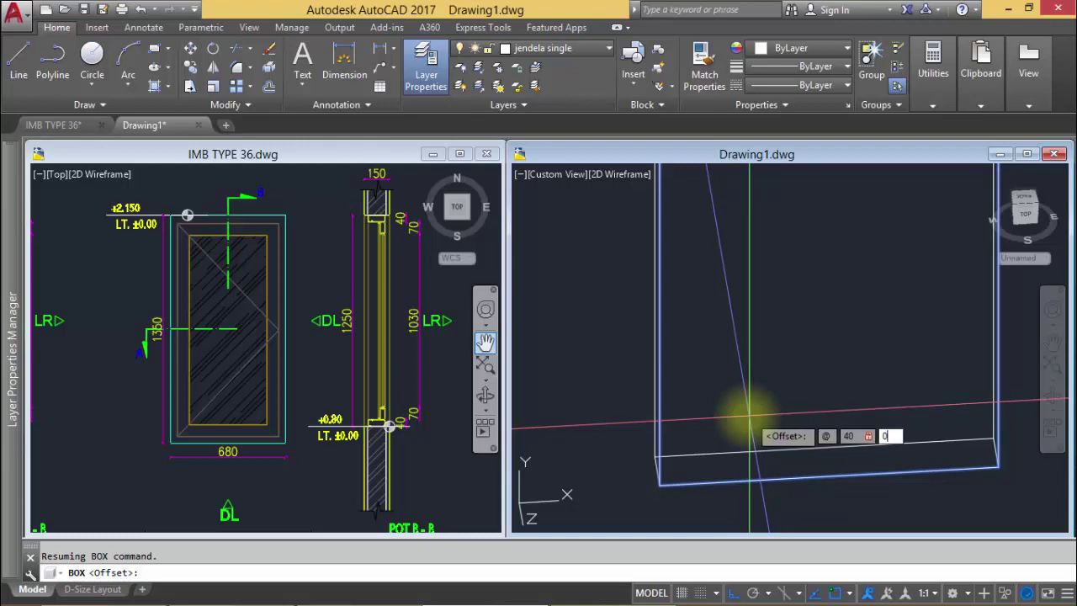
{"action": "type", "text": ","}
{"action": "type", "text": "40"}
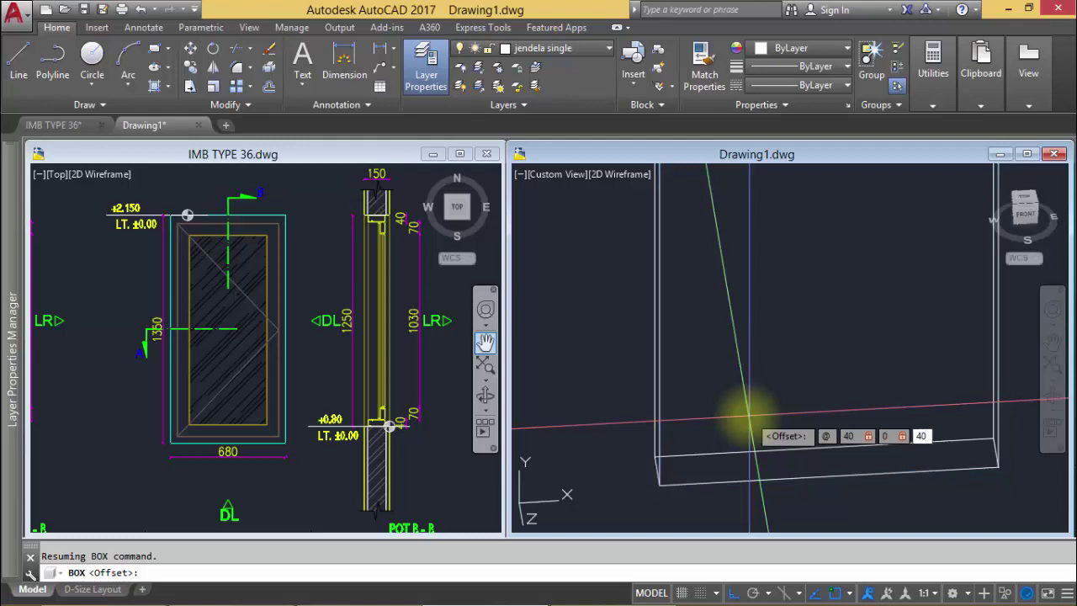
{"action": "key", "text": "Return"}
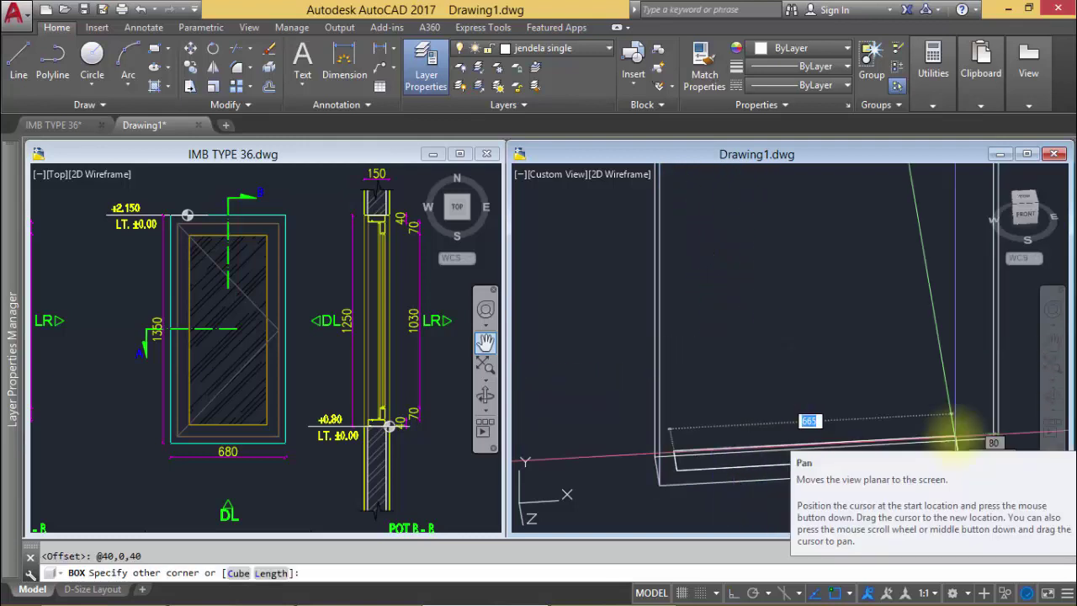
Size the inner box 720 × 120 × 1320.
{"action": "middle_click", "coordinate": [966, 423]}
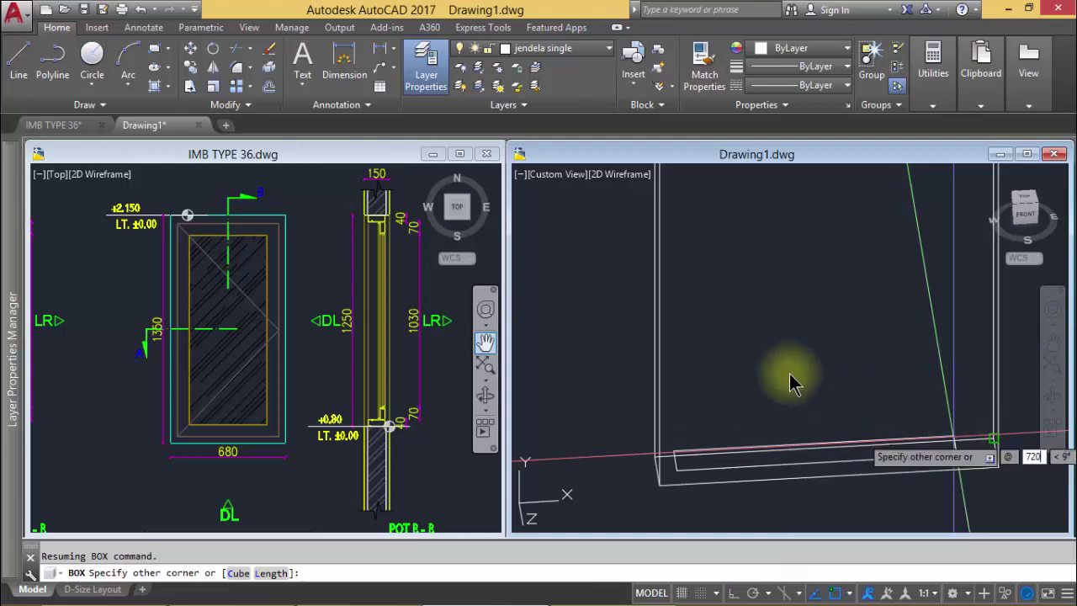
{"action": "key", "text": "Tab"}
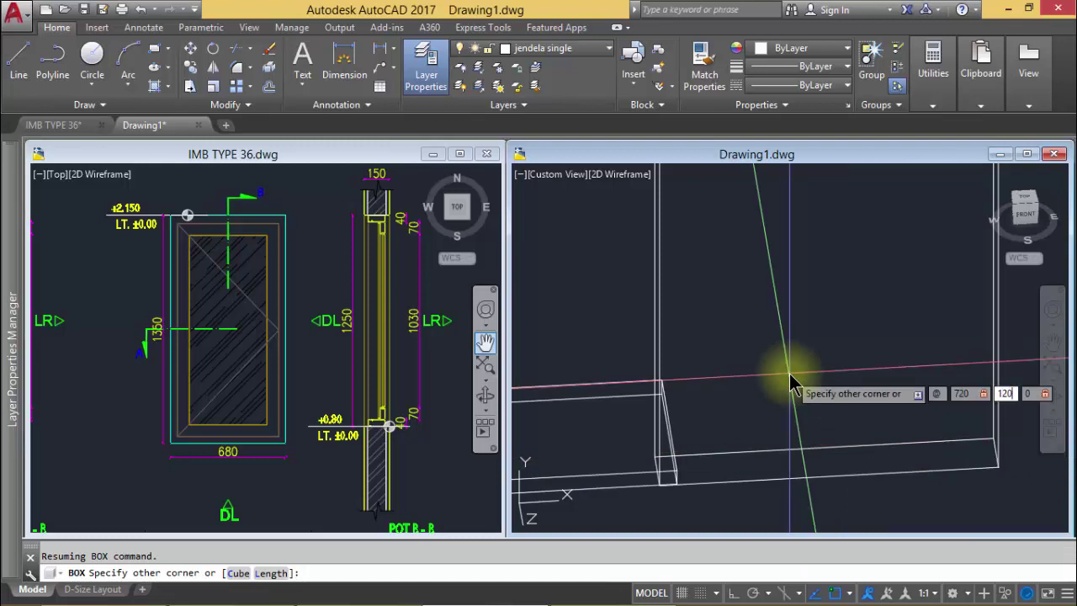
{"action": "key", "text": "Tab"}
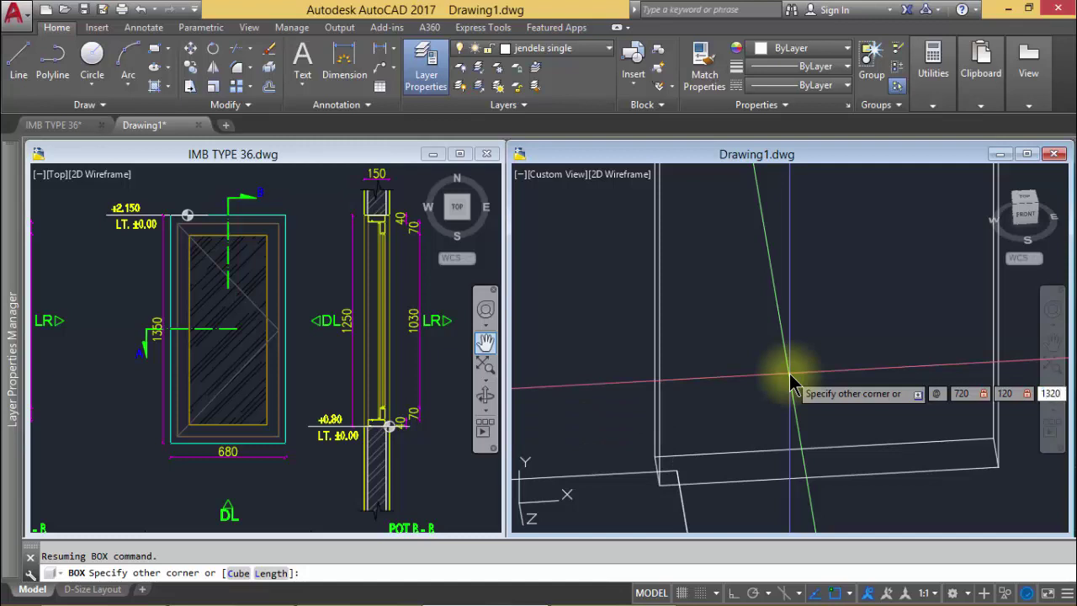
{"action": "key", "text": "Return"}
{"action": "scroll", "coordinate": [788, 416], "scroll_direction": "down", "scroll_amount": 3}
{"action": "middle_click_drag", "start_coordinate": [816, 325], "coordinate": [836, 382]}
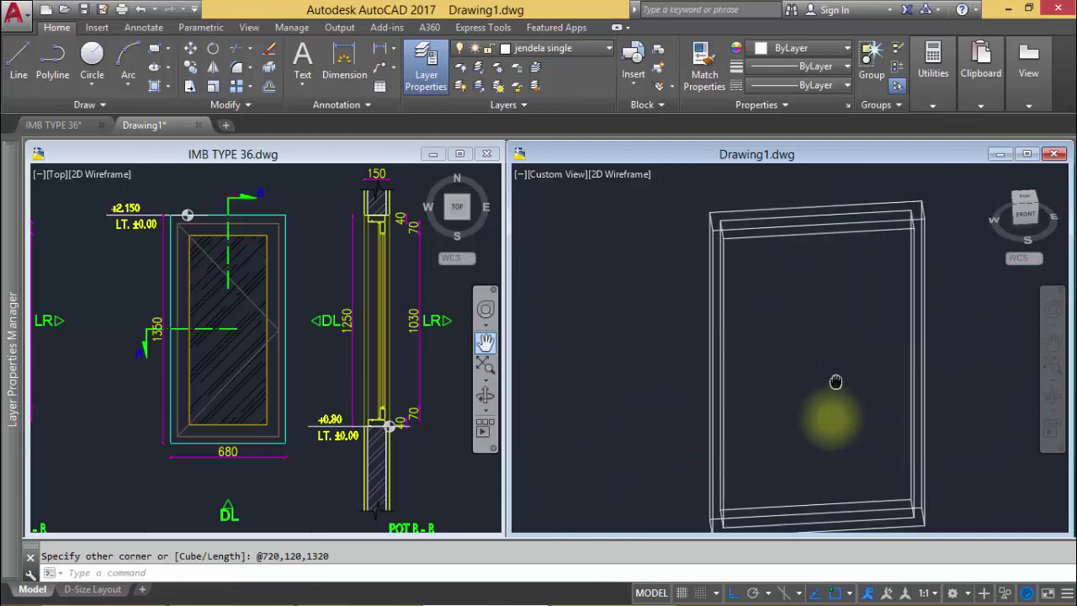
{"action": "scroll", "coordinate": [824, 337], "scroll_direction": "up", "scroll_amount": 2}
Subtract the inner box from the outer frame box to hollow it out.
{"action": "scroll", "coordinate": [714, 288], "scroll_direction": "up", "scroll_amount": 2}
{"action": "scroll", "coordinate": [786, 304], "scroll_direction": "down", "scroll_amount": 1}
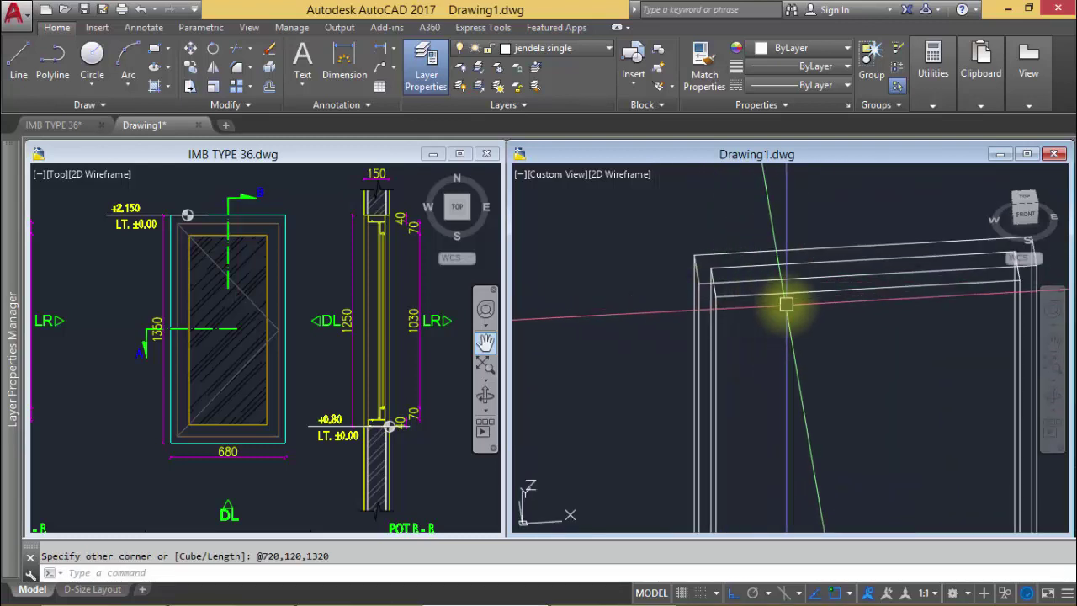
{"action": "type", "text": "su"}
{"action": "key", "text": "Return"}
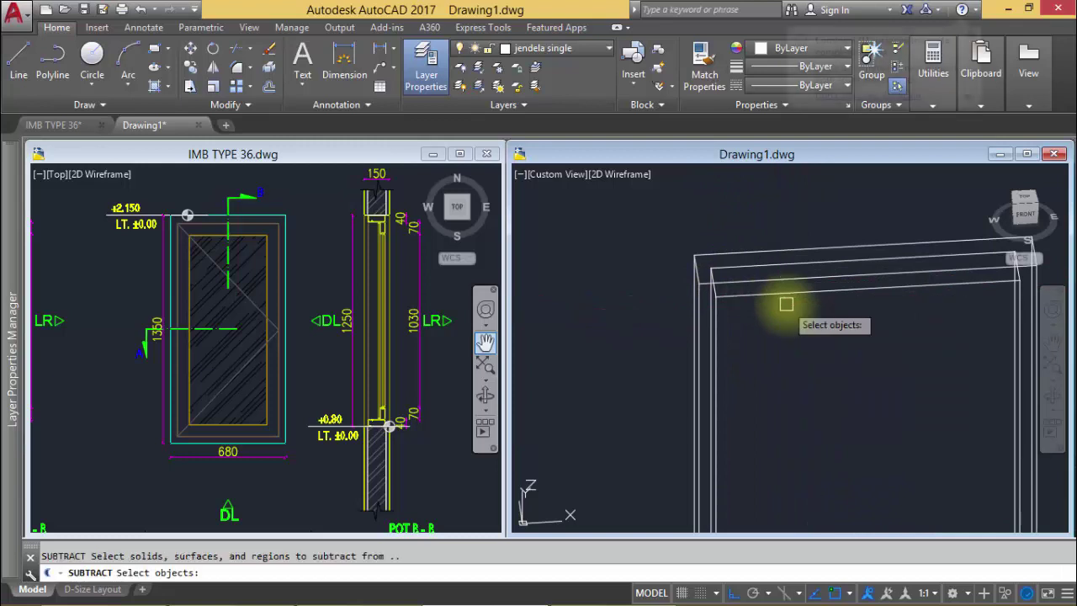
{"action": "left_click", "coordinate": [743, 249]}
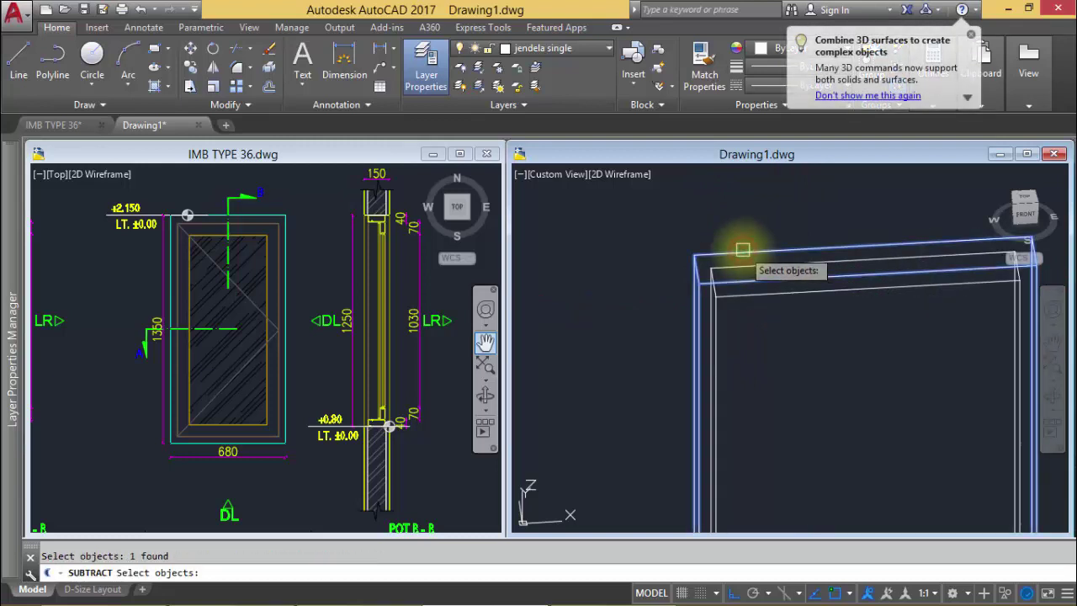
{"action": "key", "text": "Return"}
{"action": "left_click", "coordinate": [752, 266]}
{"action": "key", "text": "Return"}
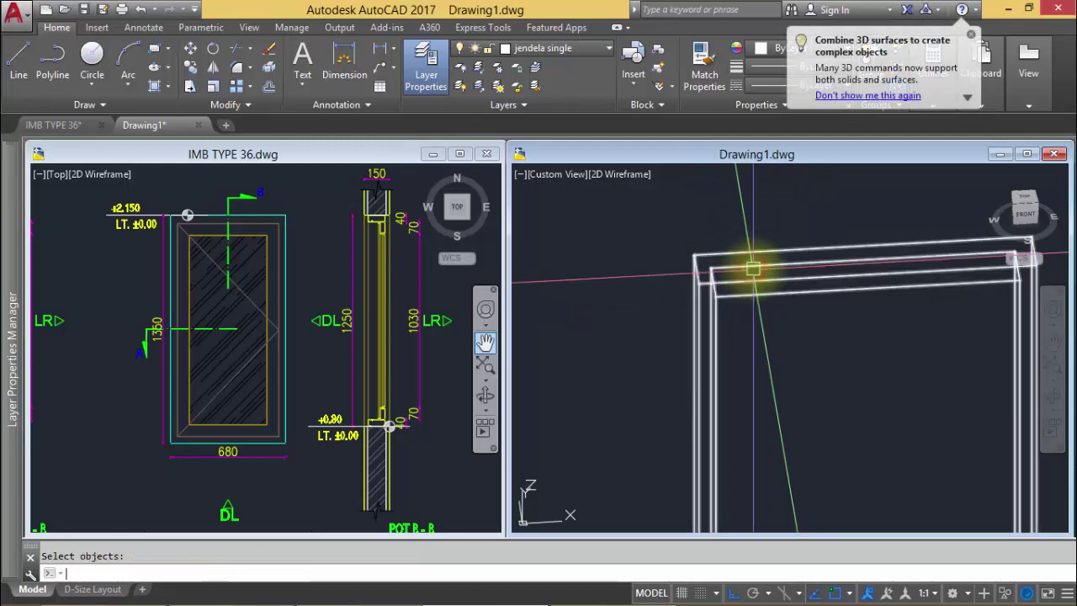
Shade the hollow frame in the Conceptual visual style.
{"action": "scroll", "coordinate": [842, 365], "scroll_direction": "up", "scroll_amount": 1}
{"action": "left_click", "coordinate": [630, 175]}
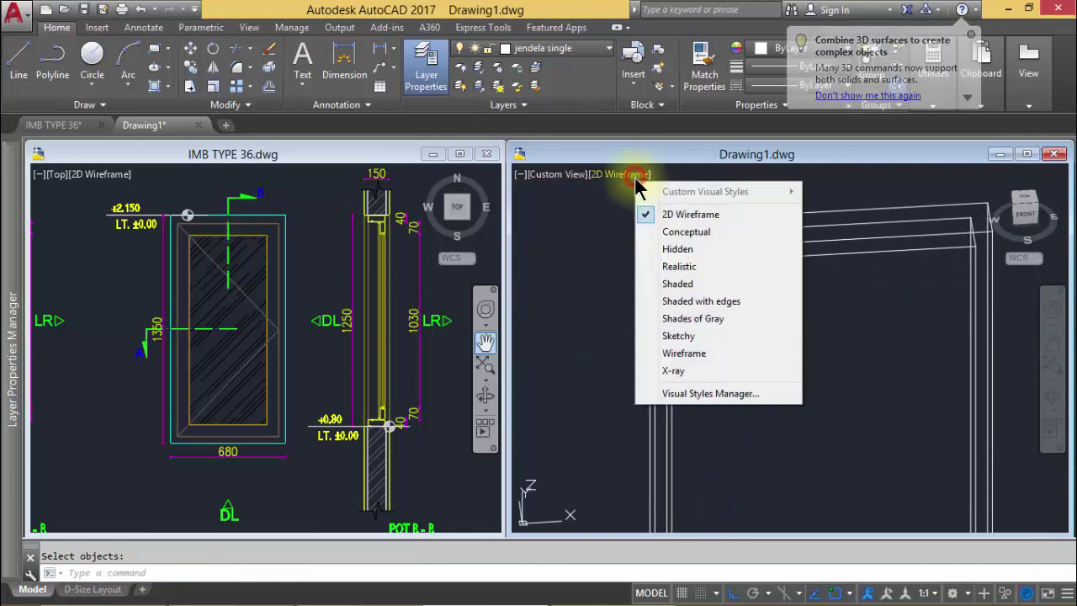
{"action": "left_click", "coordinate": [685, 231]}
{"action": "scroll", "coordinate": [817, 308], "scroll_direction": "up", "scroll_amount": 2}
{"action": "middle_click_drag", "start_coordinate": [769, 312], "coordinate": [822, 300]}
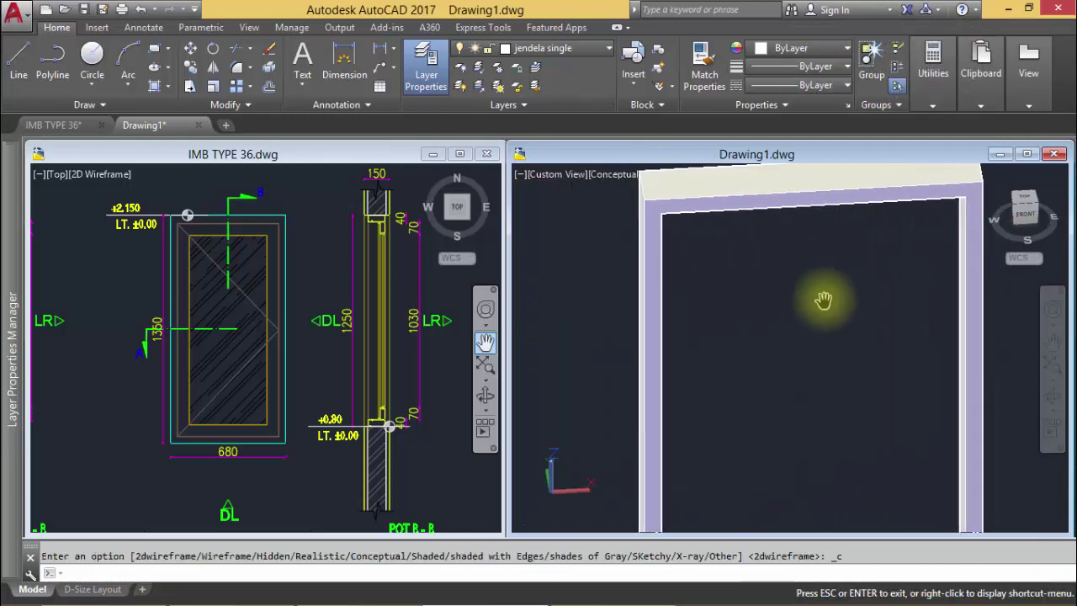
Return the view to 2D Wireframe and orbit around the window frame.
{"action": "left_click", "coordinate": [602, 177]}
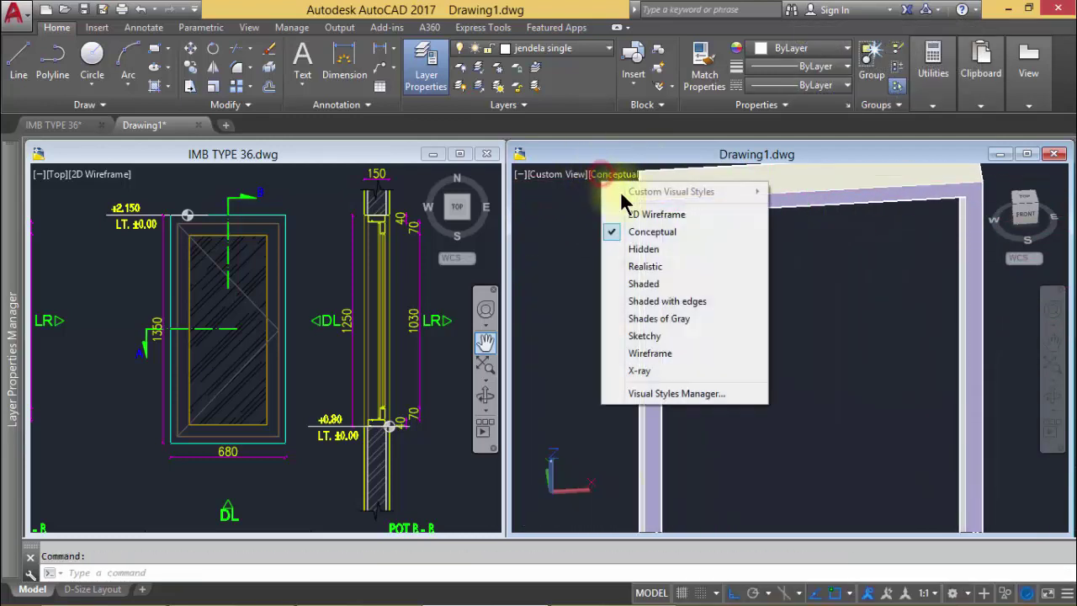
{"action": "left_click", "coordinate": [675, 214]}
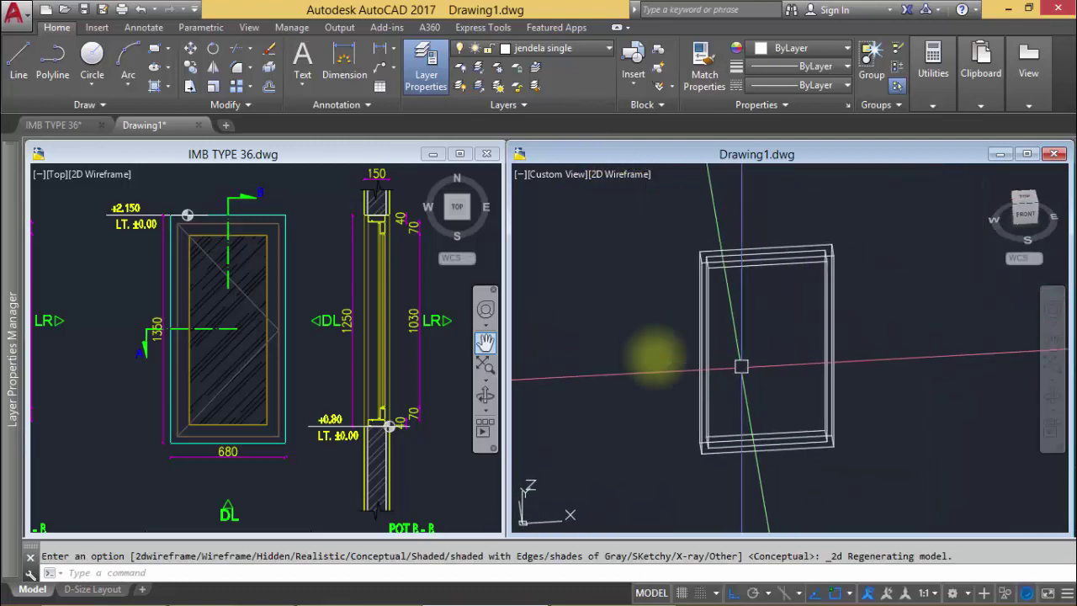
{"action": "scroll", "coordinate": [745, 447], "scroll_direction": "up", "scroll_amount": 3}
{"action": "mouse_move", "coordinate": [741, 455]}
{"action": "middle_mouse_down", "text": "shift"}
{"action": "mouse_move", "coordinate": [781, 402]}
{"action": "mouse_move", "coordinate": [760, 428]}
{"action": "mouse_move", "coordinate": [741, 270]}
{"action": "mouse_move", "coordinate": [685, 228]}
{"action": "mouse_move", "coordinate": [729, 432]}
{"action": "mouse_move", "coordinate": [699, 493]}
{"action": "mouse_move", "coordinate": [679, 413]}
{"action": "middle_mouse_up", "text": "shift"}
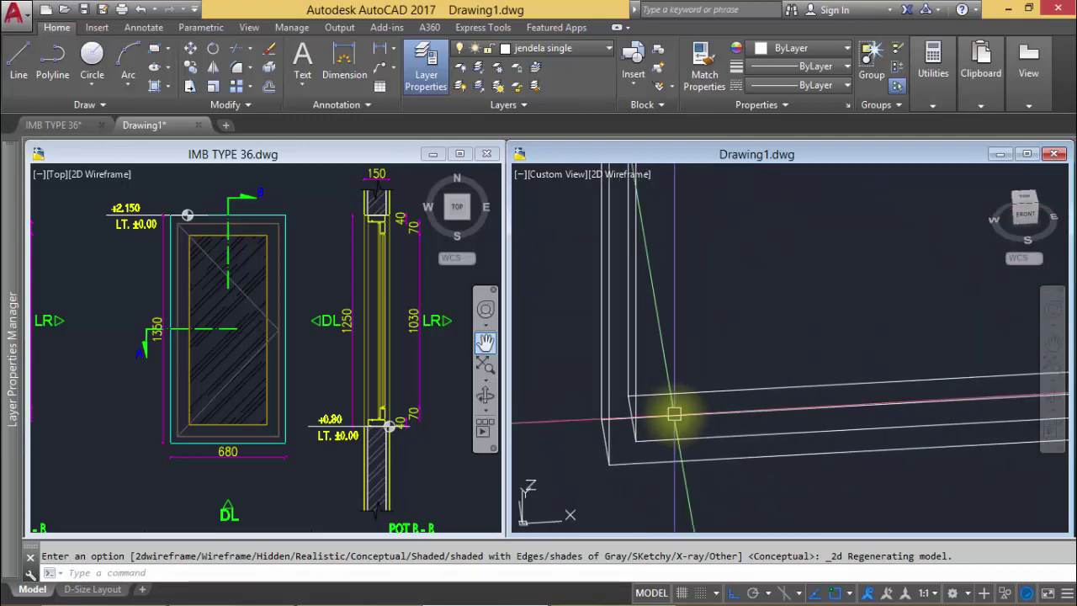
Align the UCS to the frame's front face using the Face option.
{"action": "type", "text": "uUv"}
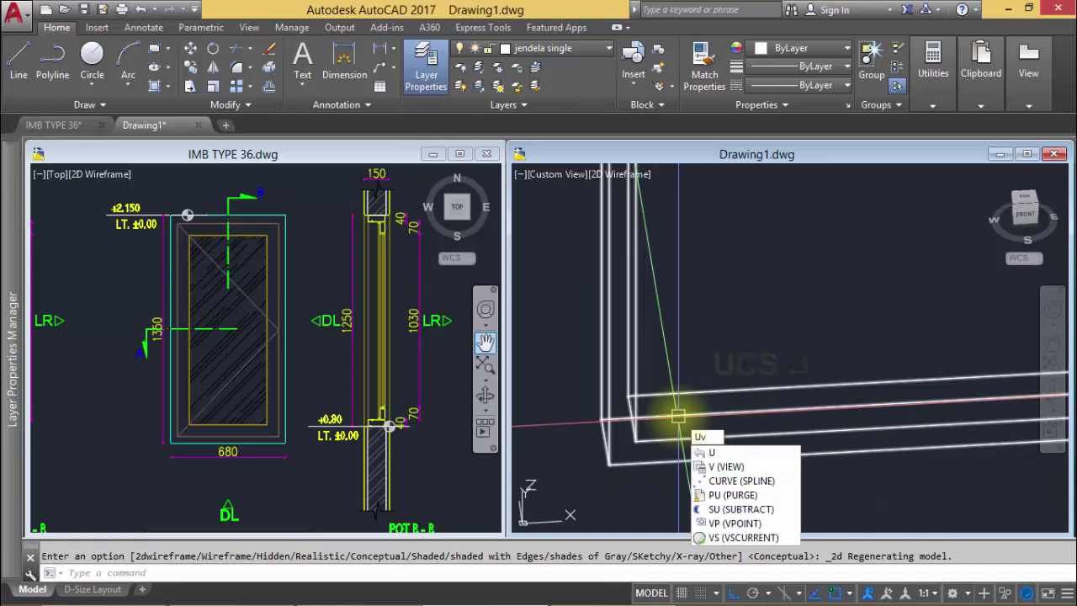
{"action": "key", "text": "BackSpace"}
{"action": "type", "text": "Cs"}
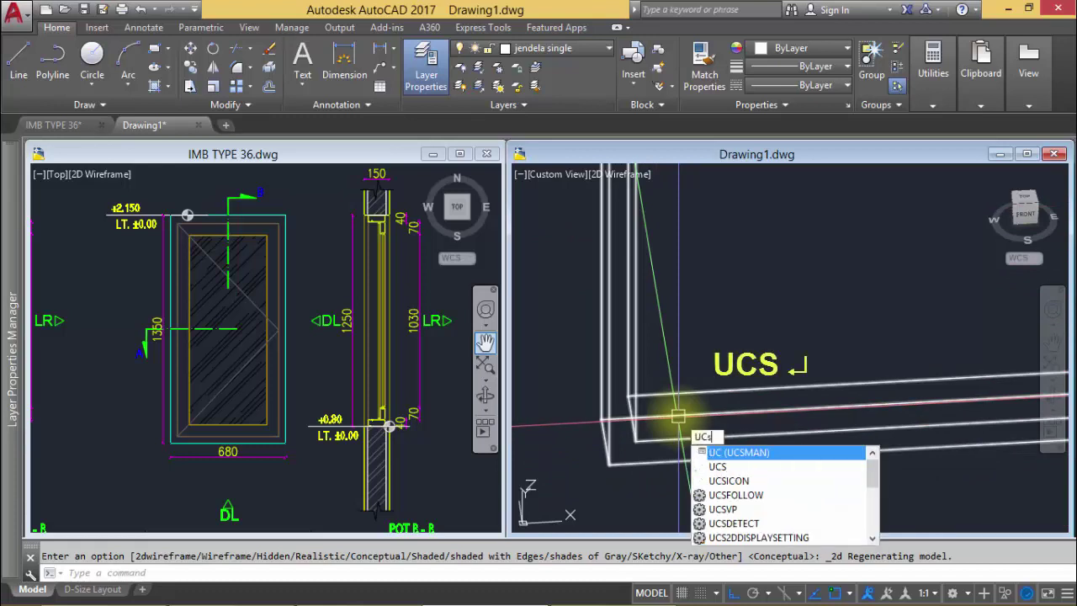
{"action": "key", "text": "Return"}
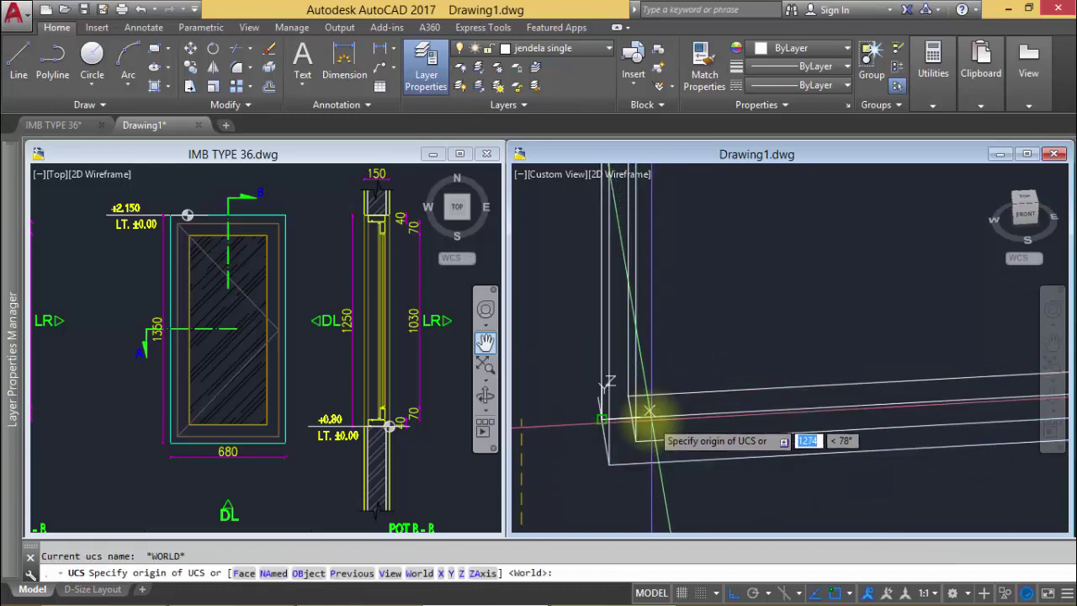
{"action": "type", "text": "F"}
{"action": "key", "text": "Return"}
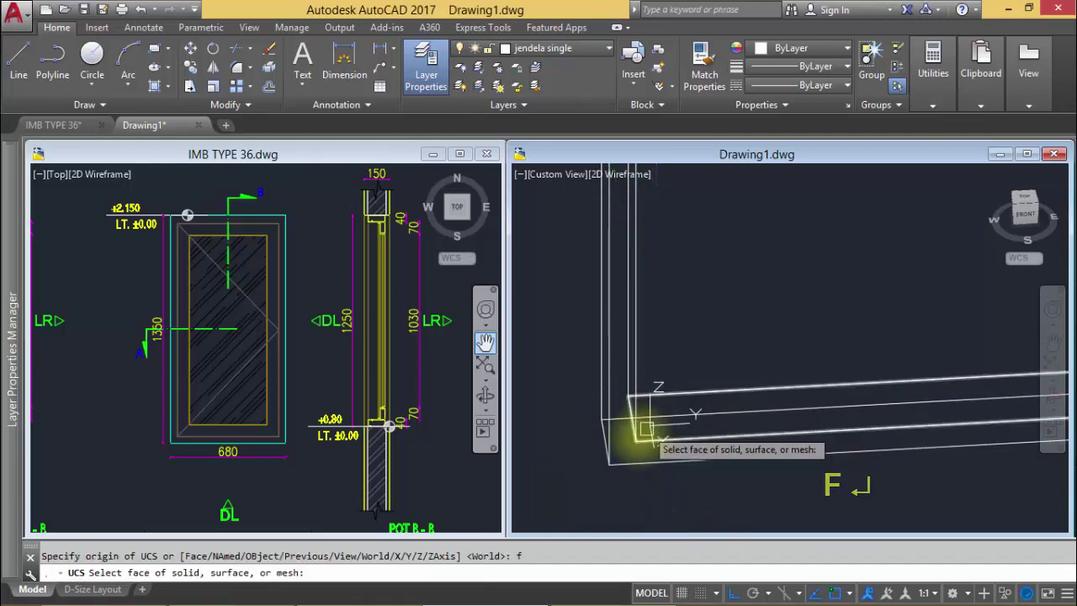
{"action": "scroll", "coordinate": [623, 453], "scroll_direction": "up", "scroll_amount": 1}
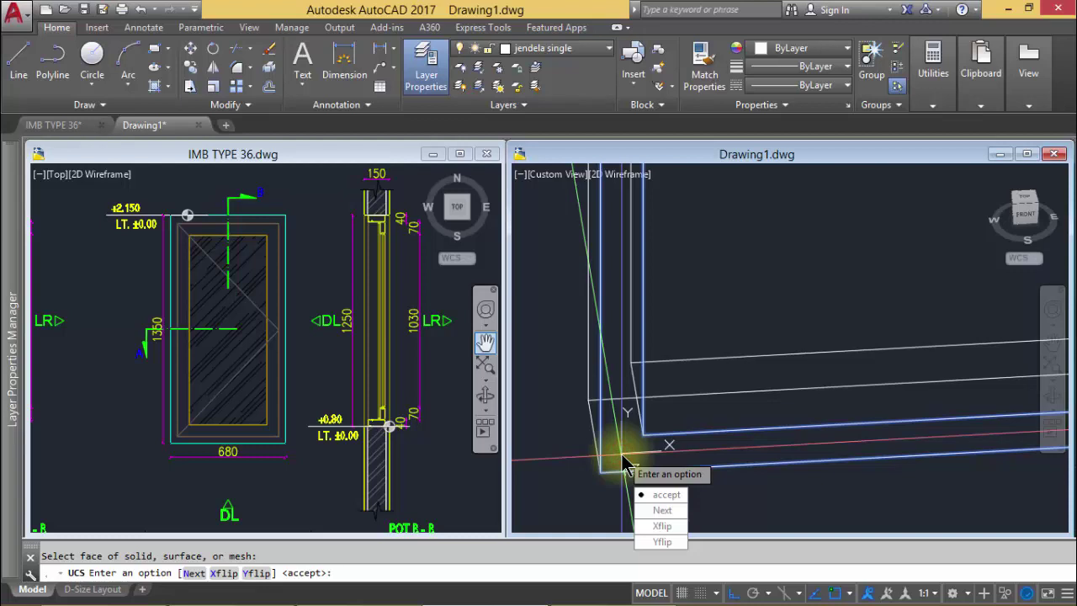
{"action": "key", "text": "Return"}
{"action": "type", "text": "REC"}
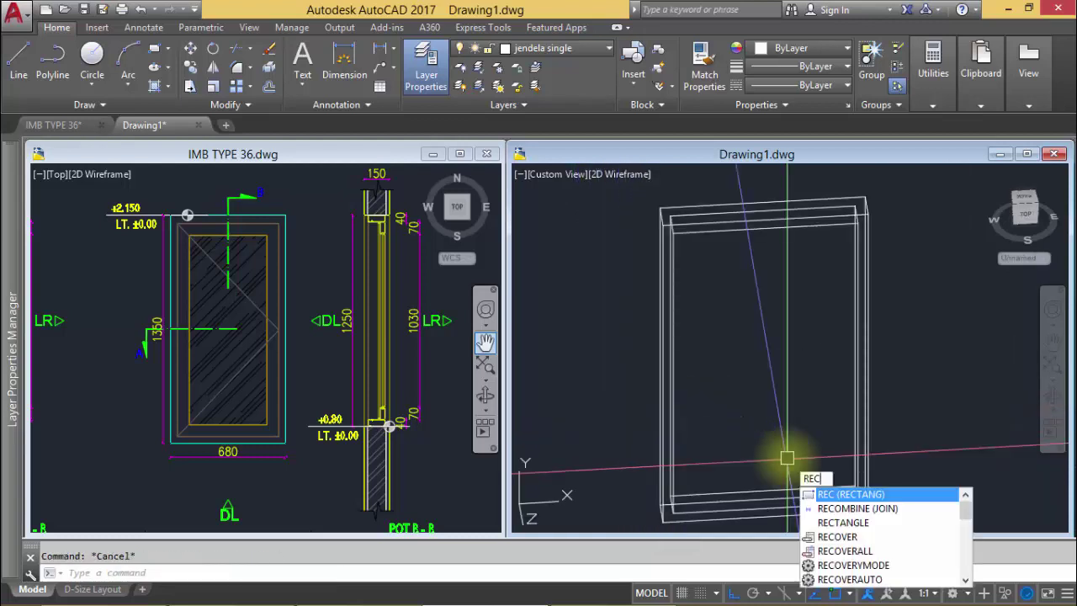
Draw a rectangle corner to corner across the frame's front face.
{"action": "key", "text": "Return"}
{"action": "left_click", "coordinate": [682, 233]}
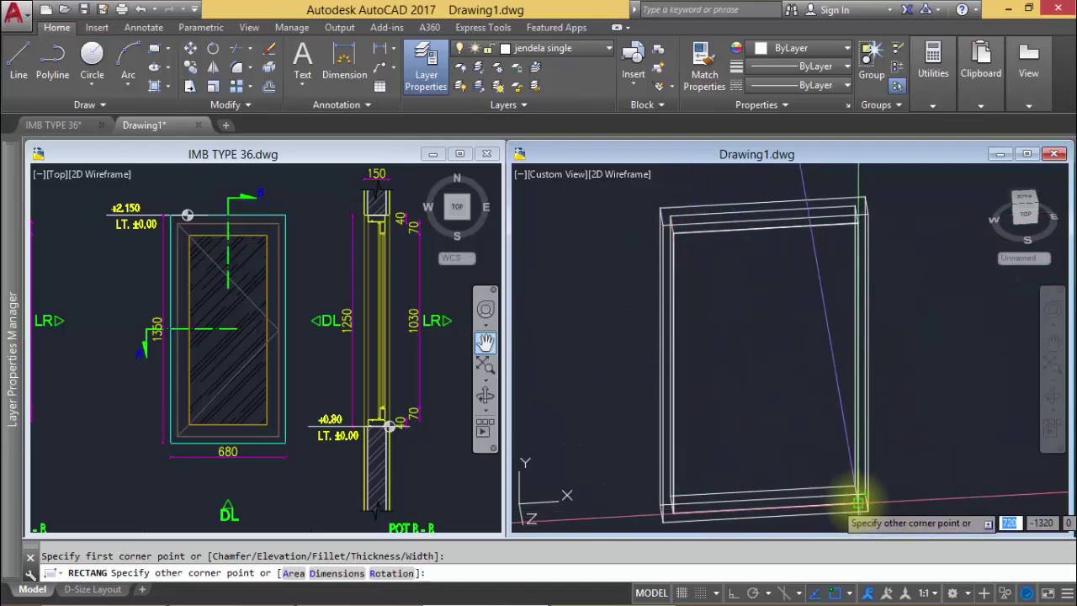
{"action": "left_click", "coordinate": [858, 503]}
{"action": "middle_click_drag", "start_coordinate": [853, 497], "coordinate": [742, 427], "text": "shift"}
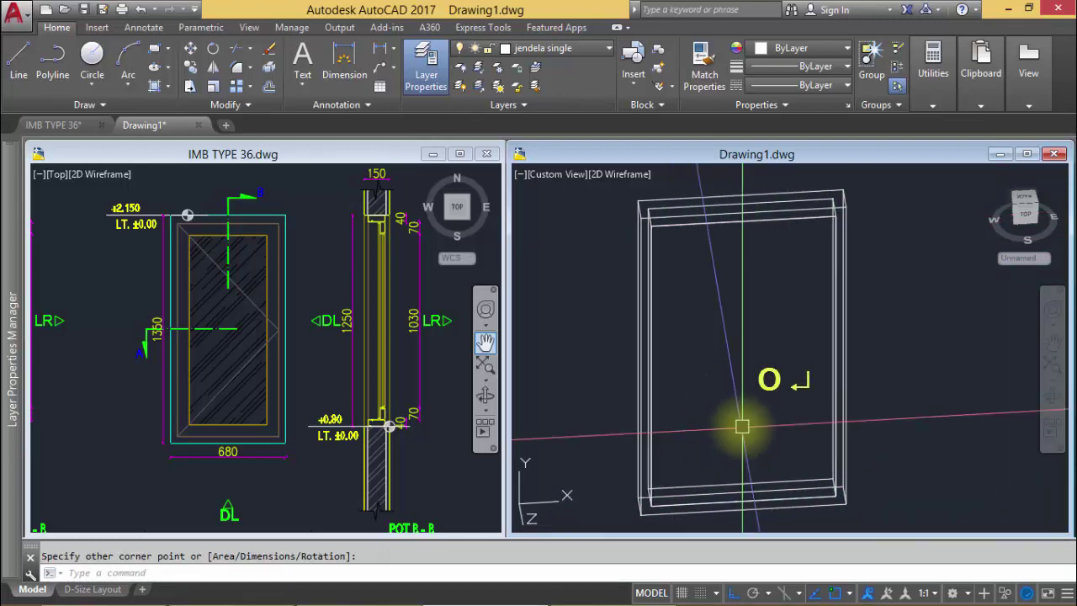
{"action": "type", "text": "F"}
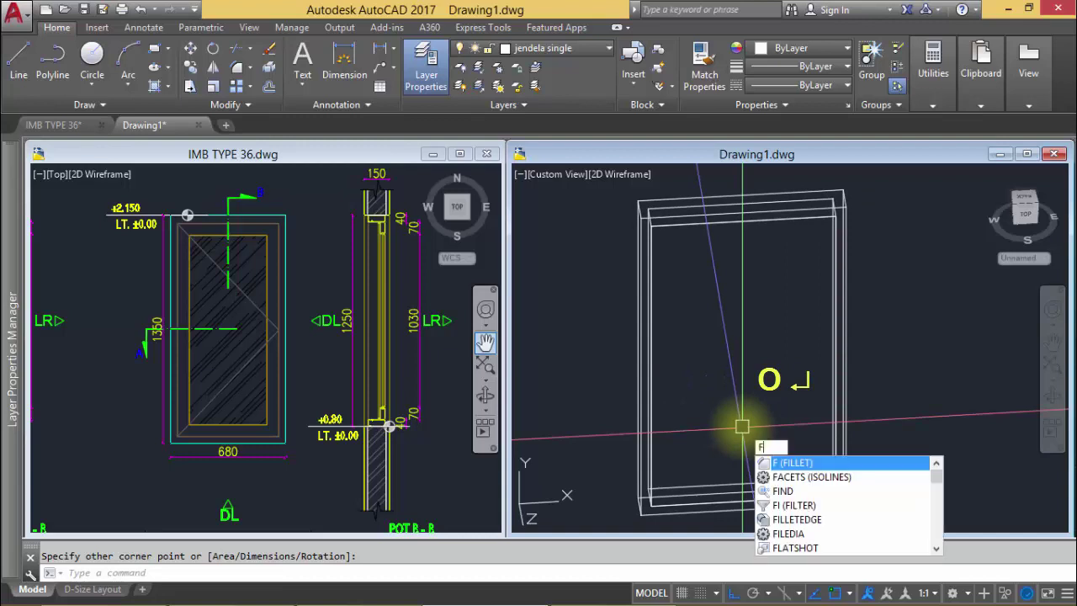
{"action": "key", "text": "Return"}
Offset the rectangle 100 inward to outline the sash.
{"action": "type", "text": "O"}
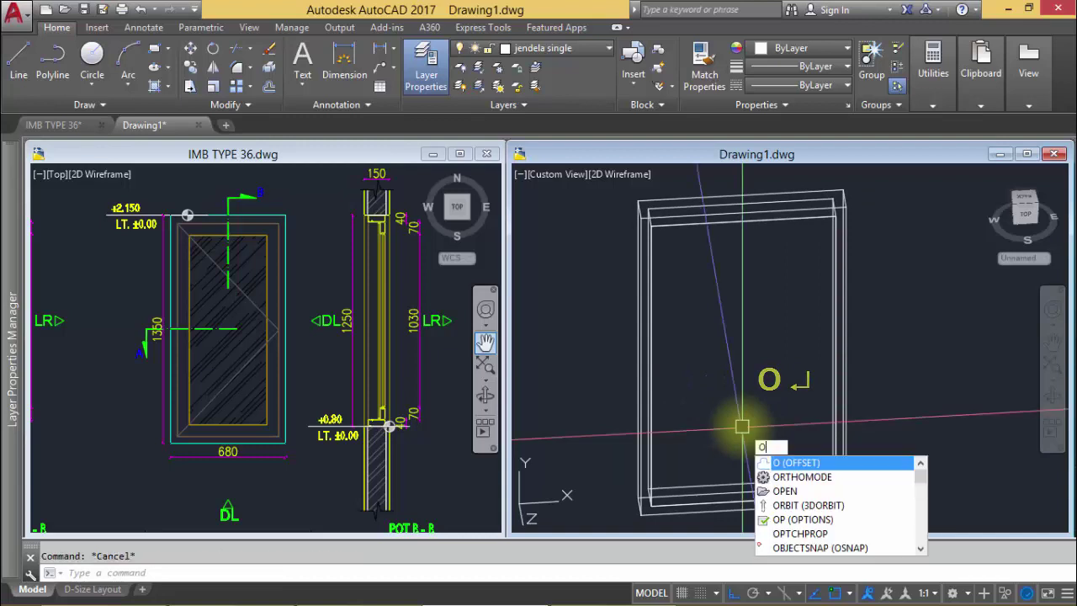
{"action": "key", "text": "Return"}
{"action": "type", "text": "100"}
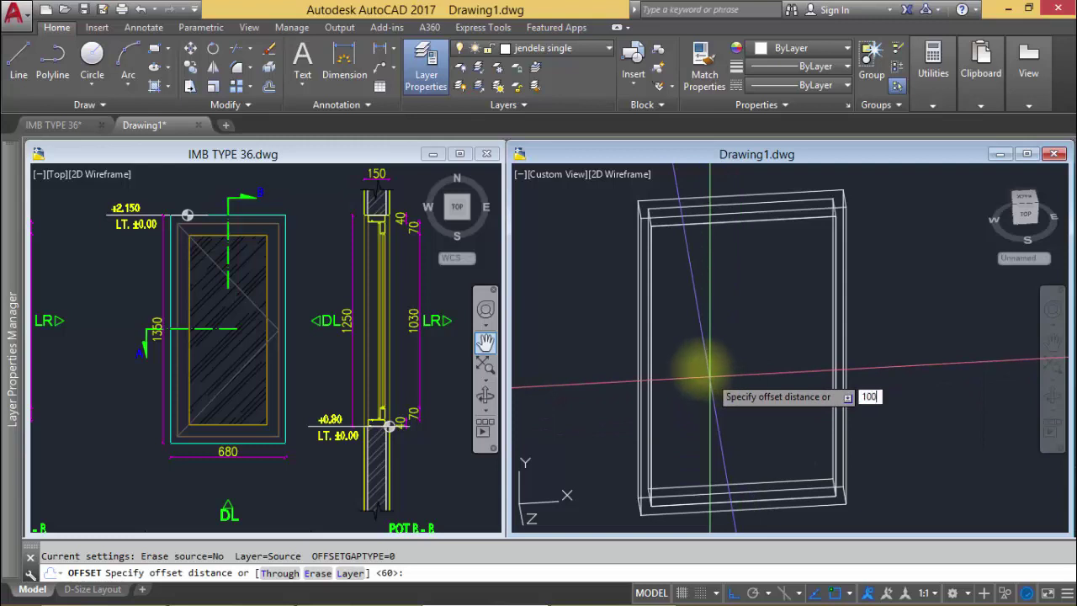
{"action": "key", "text": "Return"}
{"action": "left_click", "coordinate": [655, 321]}
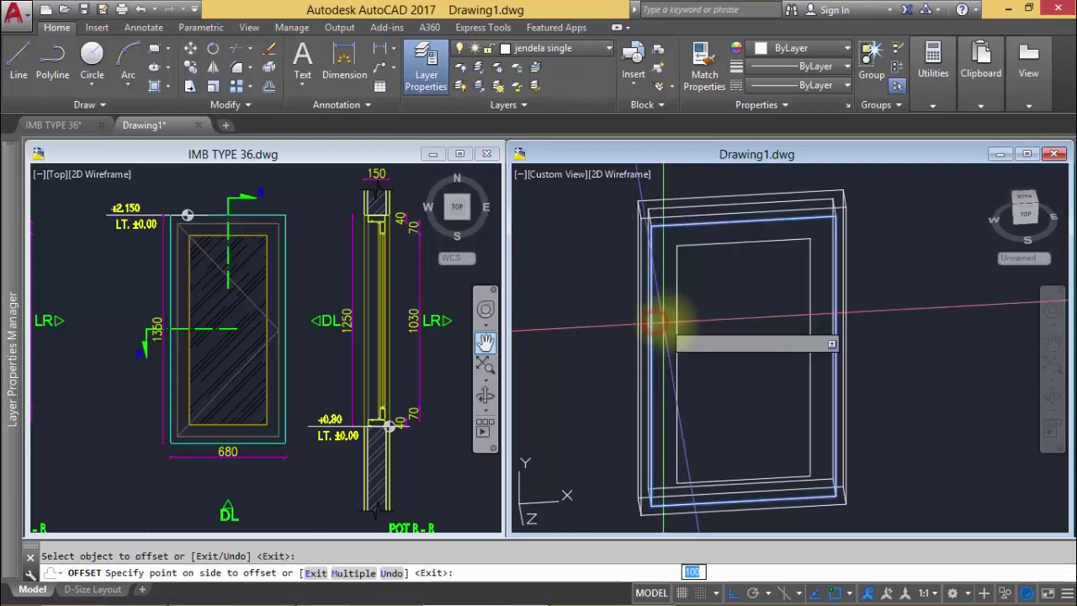
{"action": "left_click", "coordinate": [697, 312]}
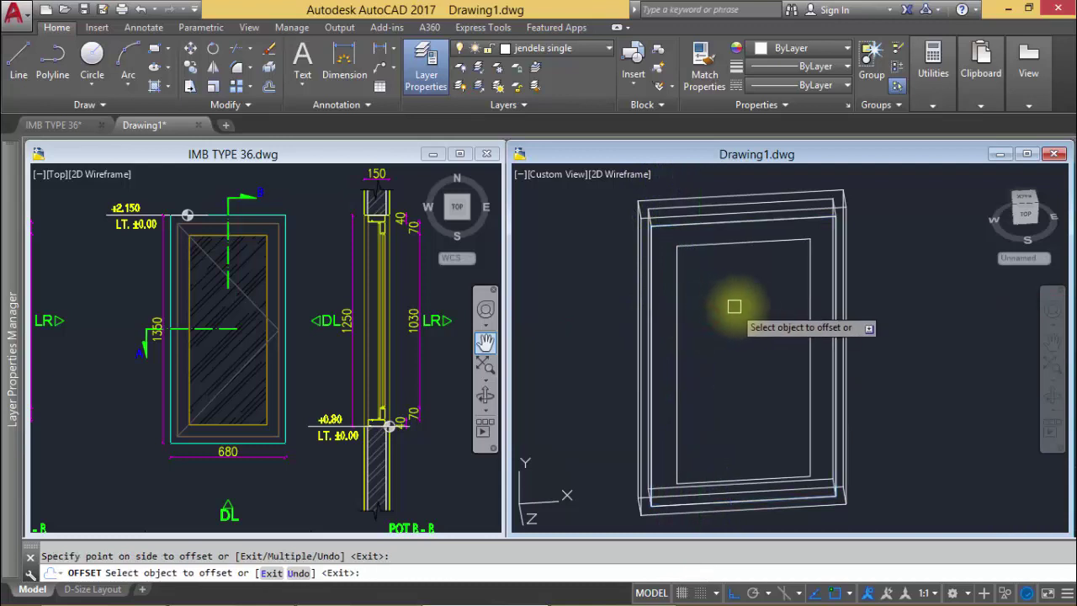
{"action": "key", "text": "Return"}
{"action": "middle_click_drag", "start_coordinate": [750, 312], "coordinate": [763, 325]}
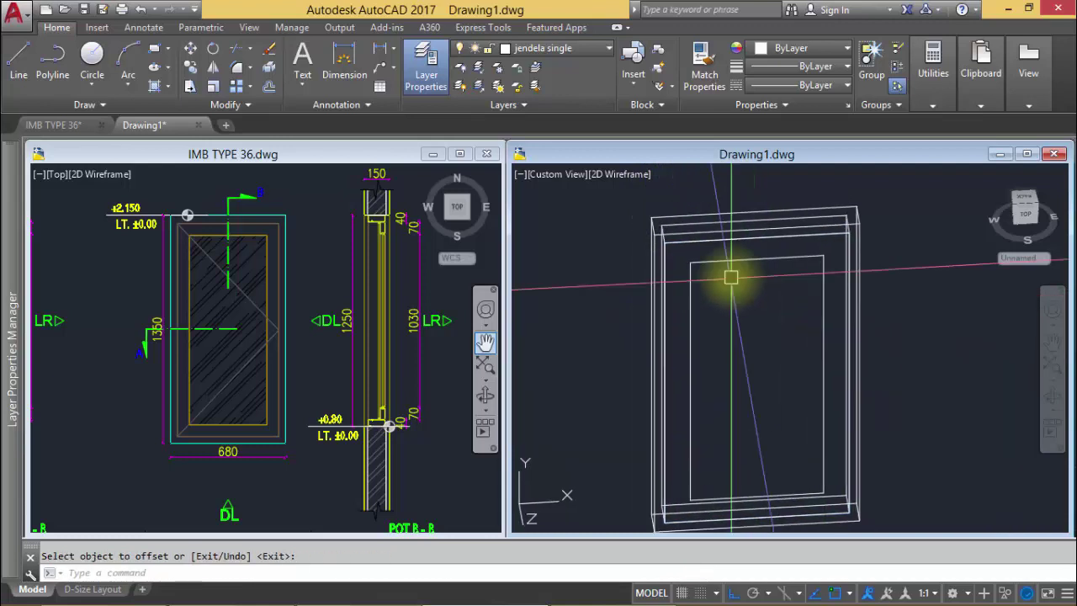
{"action": "type", "text": "CO"}
{"action": "key", "text": "Return"}
Copy the inner rectangle to a spot right of the frame.
{"action": "left_click", "coordinate": [733, 264]}
{"action": "type", "text": "COPY"}
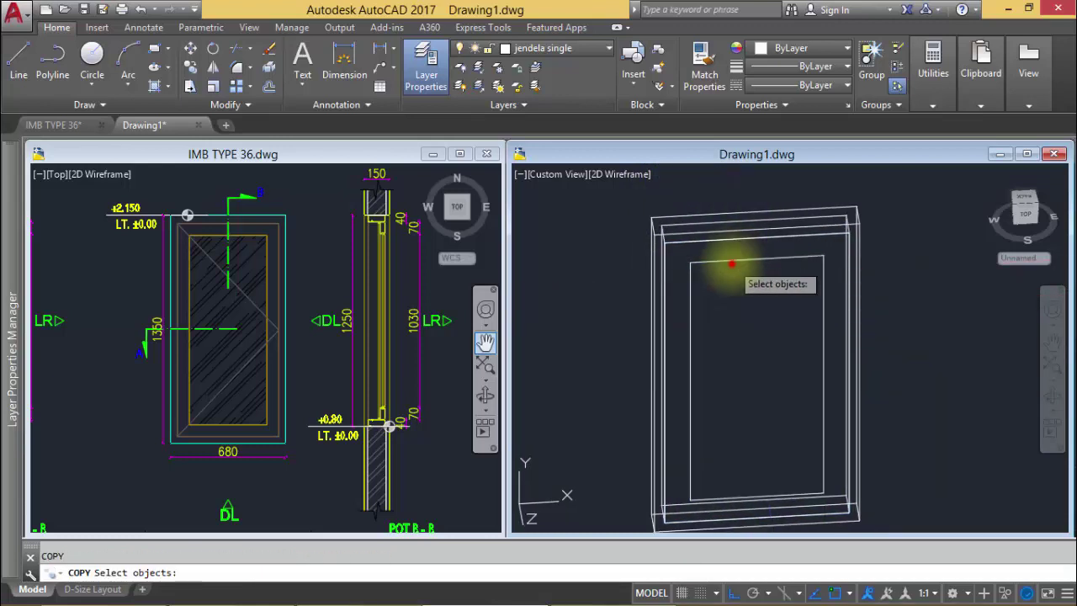
{"action": "key", "text": "Return"}
{"action": "left_click", "coordinate": [741, 339]}
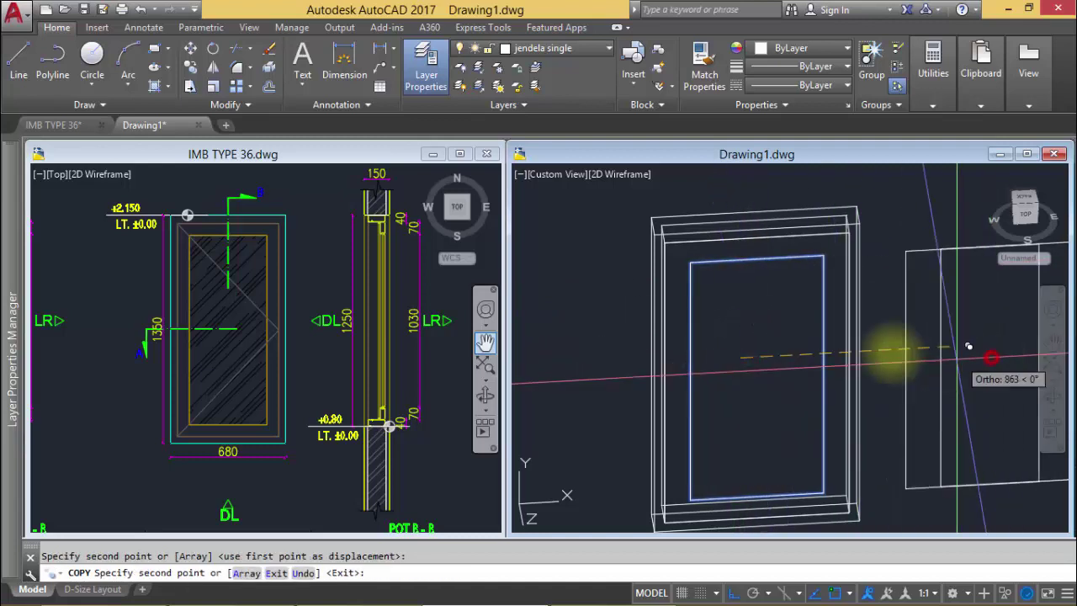
{"action": "middle_click_drag", "start_coordinate": [1006, 352], "coordinate": [836, 361]}
{"action": "key", "text": "Return"}
Extrude both sash rectangles to a height of 40.
{"action": "scroll", "coordinate": [664, 286], "scroll_direction": "up", "scroll_amount": 2}
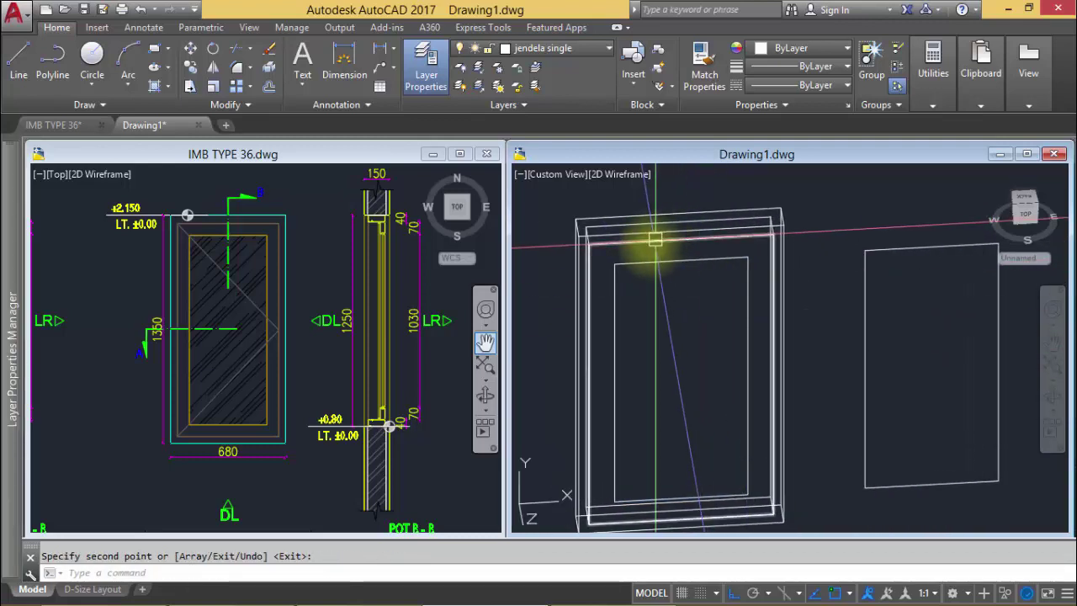
{"action": "scroll", "coordinate": [643, 339], "scroll_direction": "up", "scroll_amount": 2}
{"action": "middle_click_drag", "start_coordinate": [642, 339], "coordinate": [678, 350]}
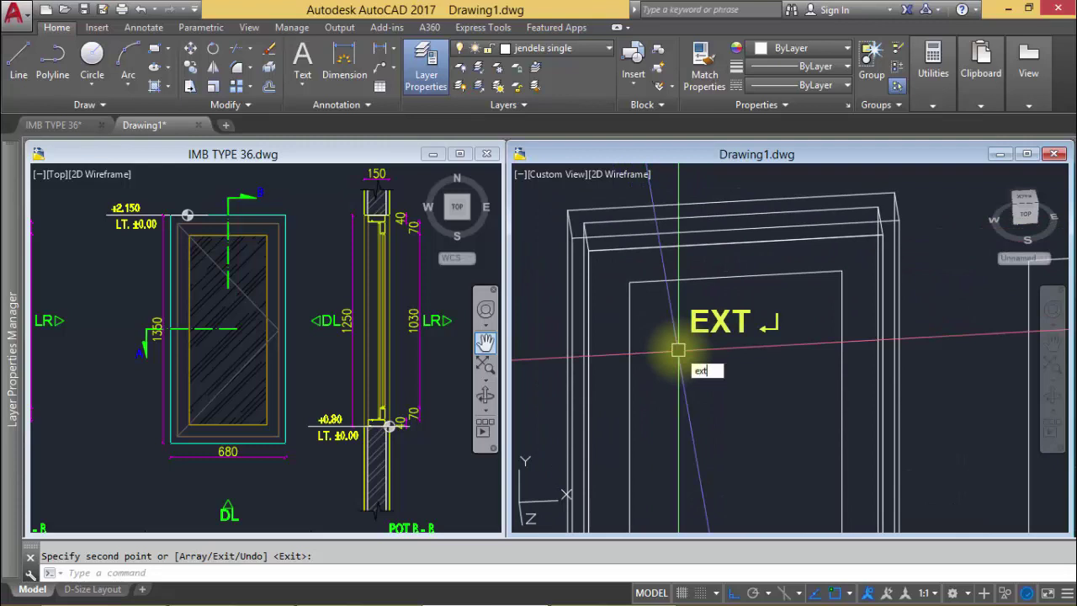
{"action": "key", "text": "Return"}
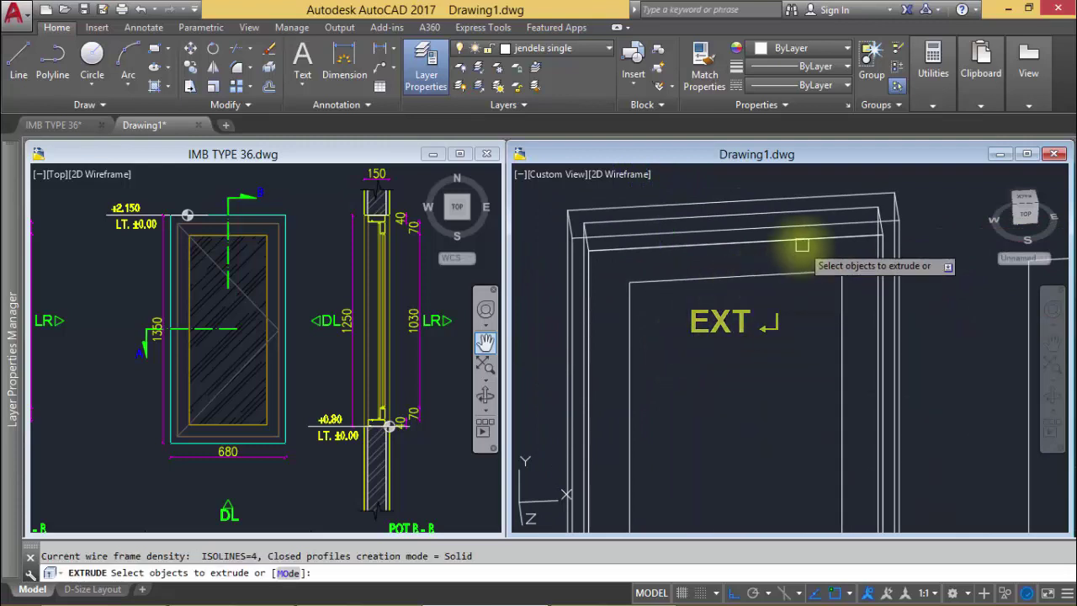
{"action": "left_click", "coordinate": [808, 240]}
{"action": "left_click", "coordinate": [805, 272]}
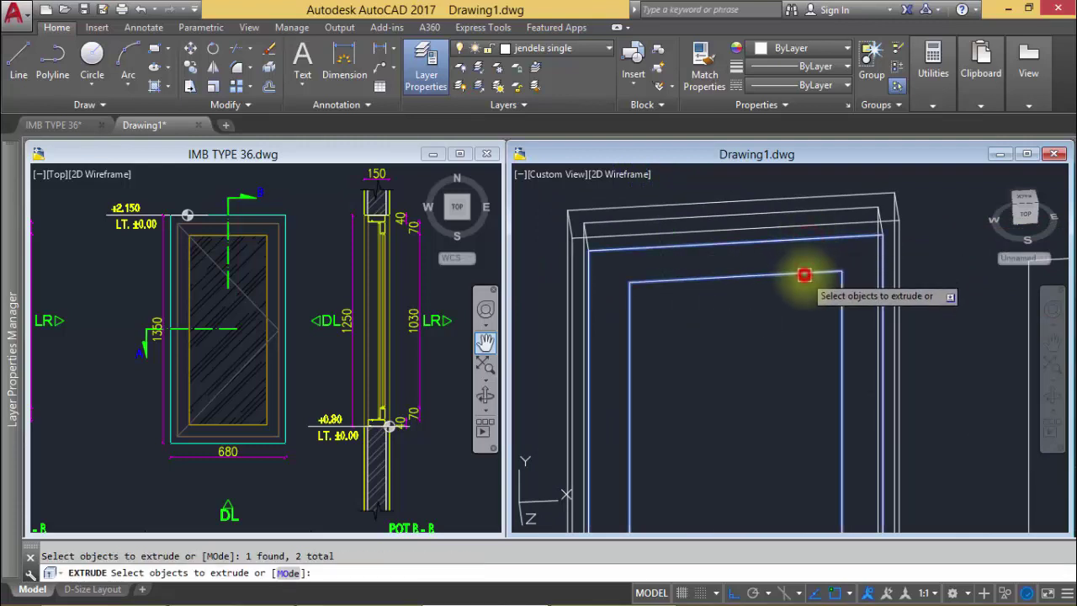
{"action": "key", "text": "Return"}
{"action": "scroll", "coordinate": [749, 228], "scroll_direction": "down", "scroll_amount": 3}
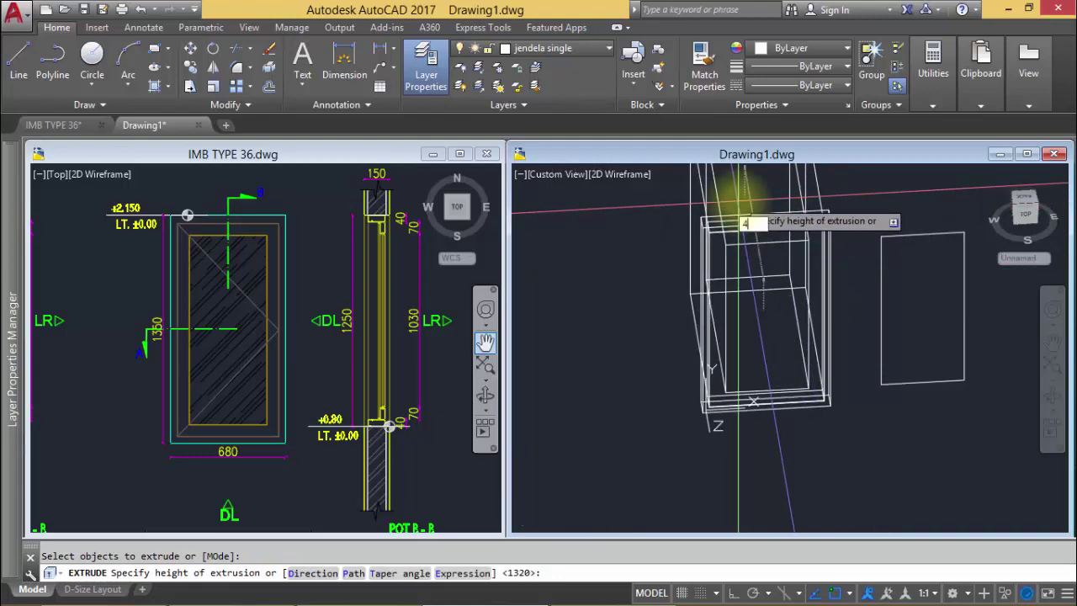
{"action": "type", "text": "0"}
{"action": "key", "text": "Return"}
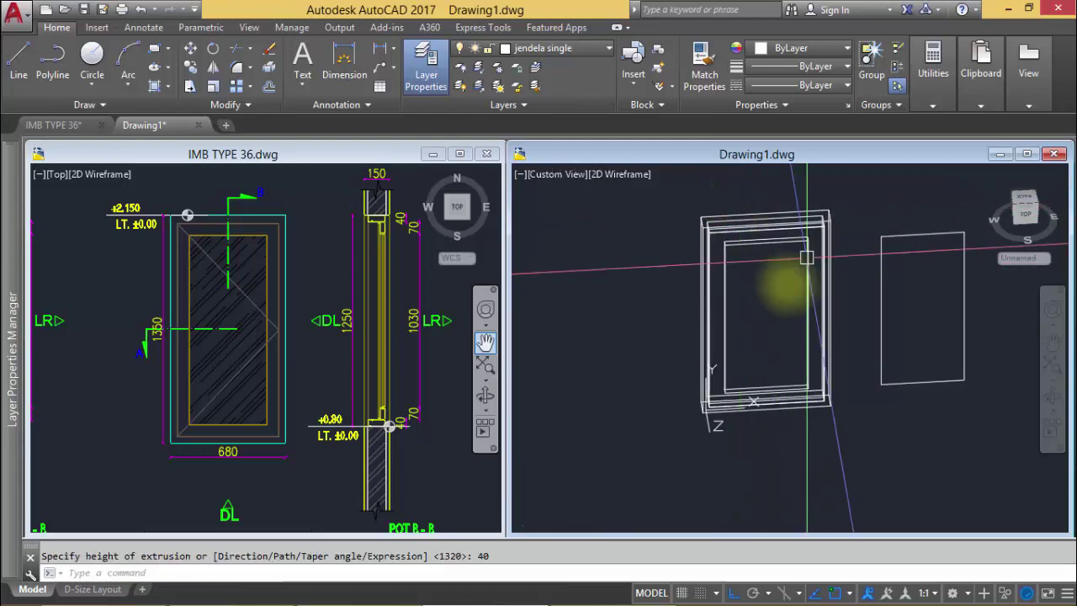
{"action": "scroll", "coordinate": [781, 281], "scroll_direction": "up", "scroll_amount": 5}
{"action": "mouse_move", "coordinate": [782, 241]}
{"action": "middle_mouse_down"}
{"action": "mouse_move", "coordinate": [794, 252]}
{"action": "mouse_move", "coordinate": [785, 271]}
{"action": "middle_mouse_up"}
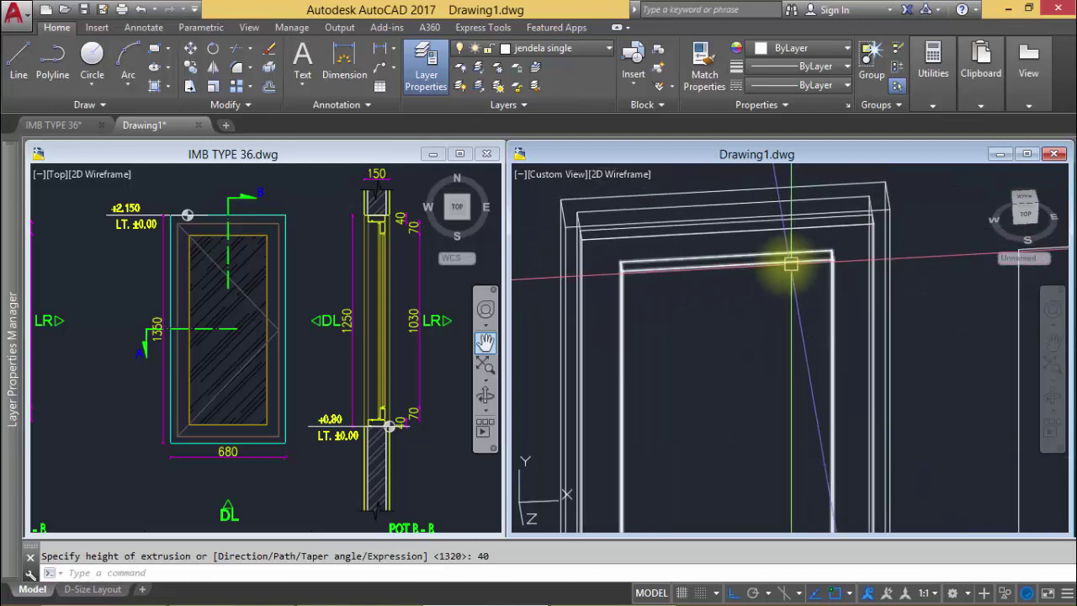
Subtract the inner sash solid from the outer one to hollow the sash.
{"action": "type", "text": "su"}
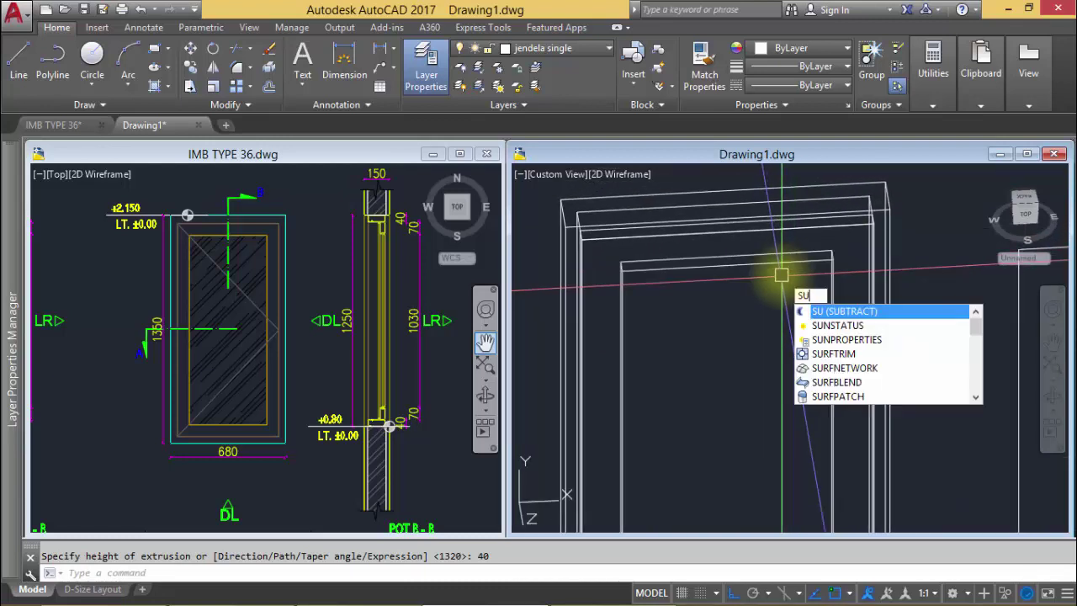
{"action": "key", "text": "Return"}
{"action": "scroll", "coordinate": [764, 241], "scroll_direction": "up", "scroll_amount": 2}
{"action": "scroll", "coordinate": [835, 265], "scroll_direction": "up", "scroll_amount": 2}
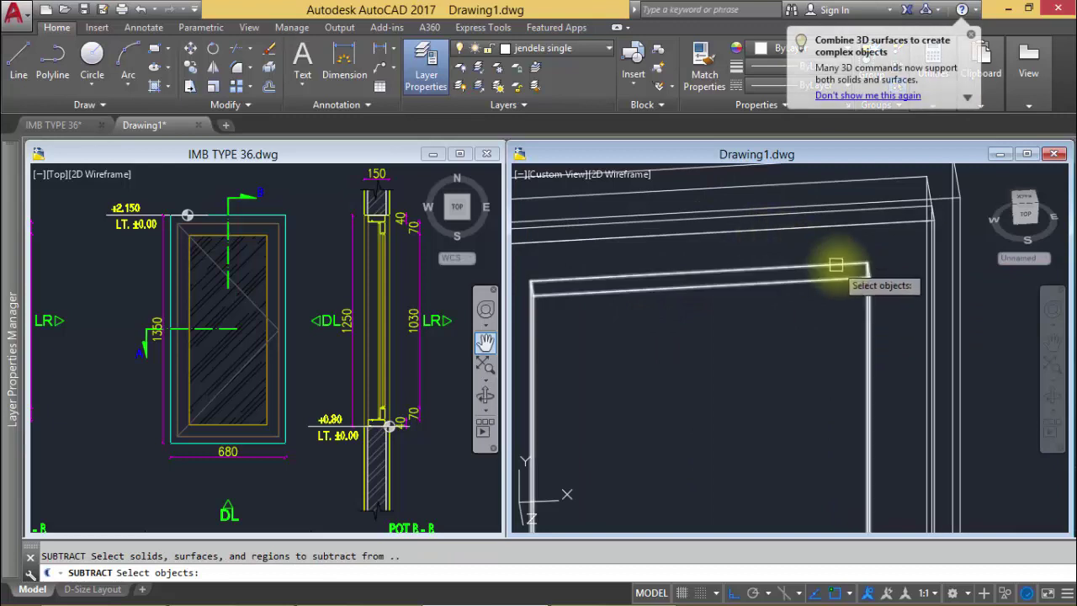
{"action": "scroll", "coordinate": [842, 264], "scroll_direction": "down", "scroll_amount": 2}
{"action": "scroll", "coordinate": [837, 244], "scroll_direction": "down", "scroll_amount": 1}
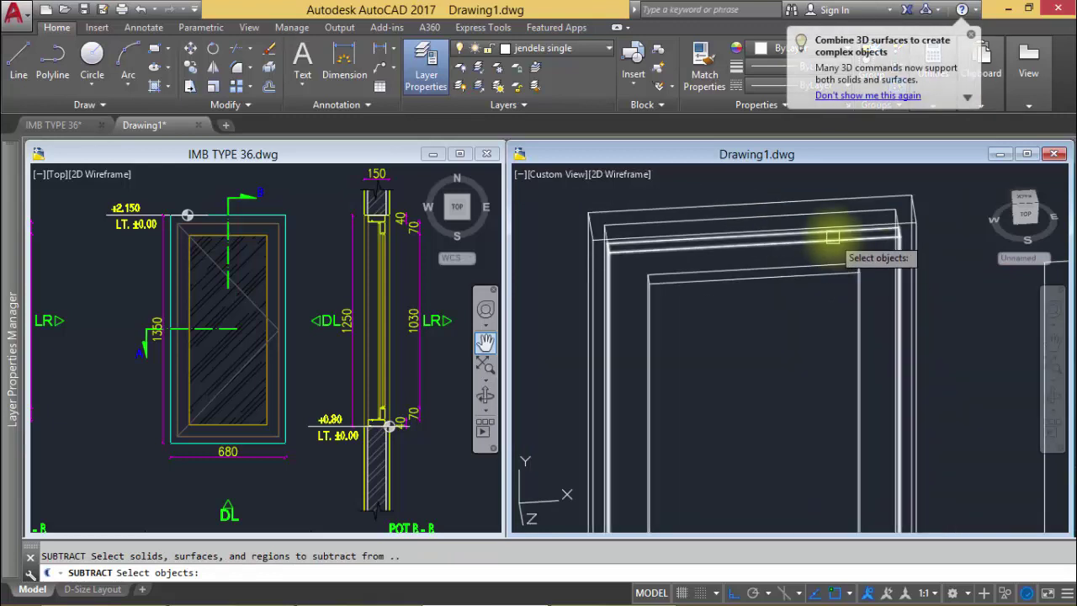
{"action": "left_click", "coordinate": [832, 237]}
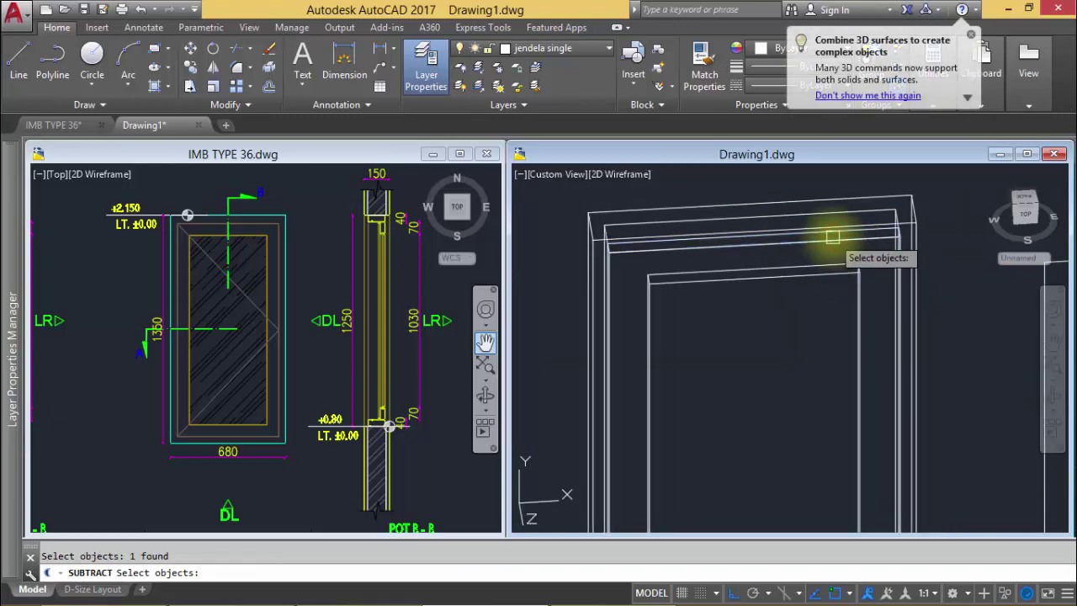
{"action": "key", "text": "Return"}
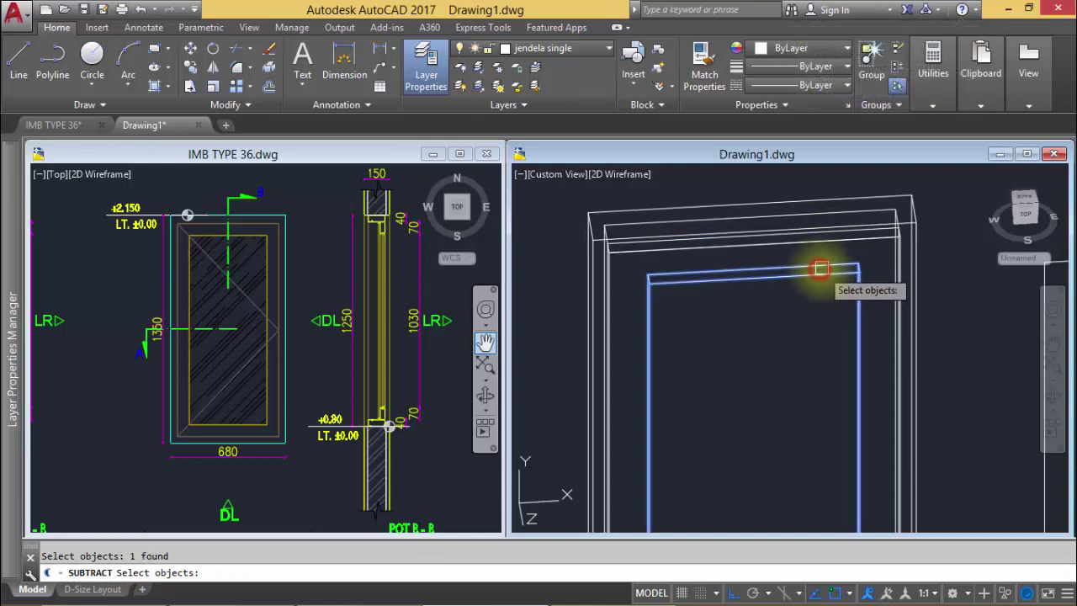
{"action": "key", "text": "Return"}
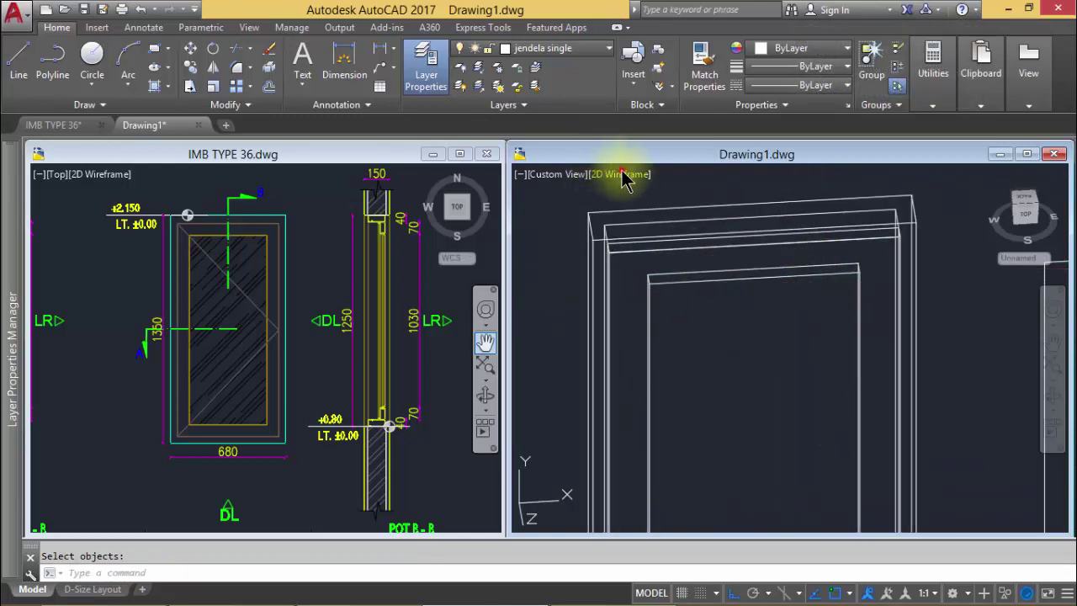
Shade the sash in the Conceptual visual style and orbit to see it whole.
{"action": "left_click", "coordinate": [620, 173]}
{"action": "left_click", "coordinate": [671, 232]}
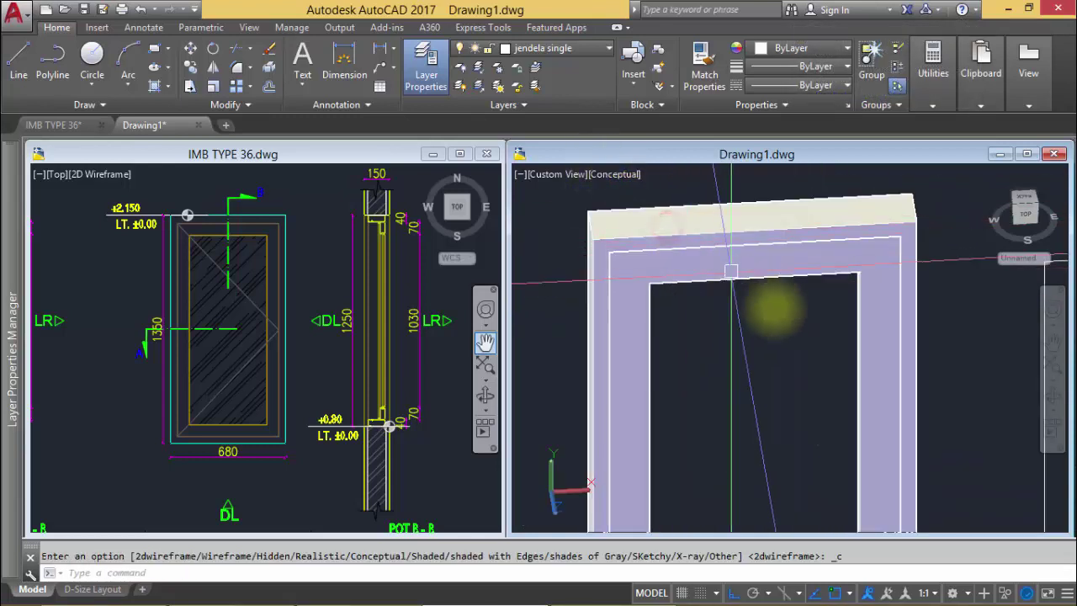
{"action": "scroll", "coordinate": [769, 308], "scroll_direction": "down", "scroll_amount": 3}
{"action": "middle_click_drag", "start_coordinate": [807, 356], "coordinate": [774, 289], "text": "shift"}
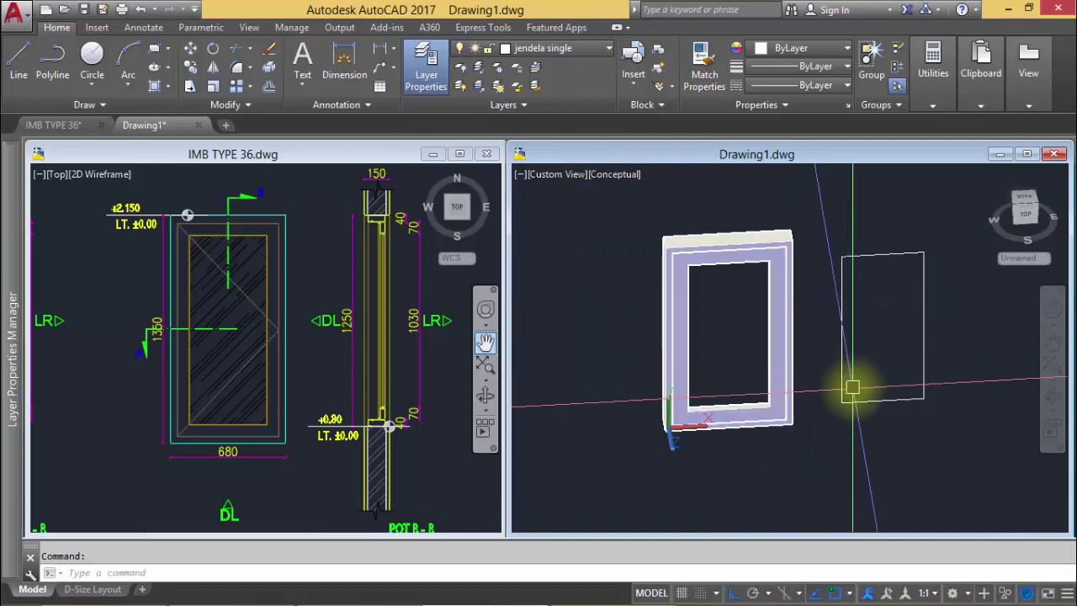
{"action": "type", "text": "m"}
Move the loose rectangle from its corner to the frame's inner corner.
{"action": "key", "text": "Return"}
{"action": "left_click", "coordinate": [848, 400]}
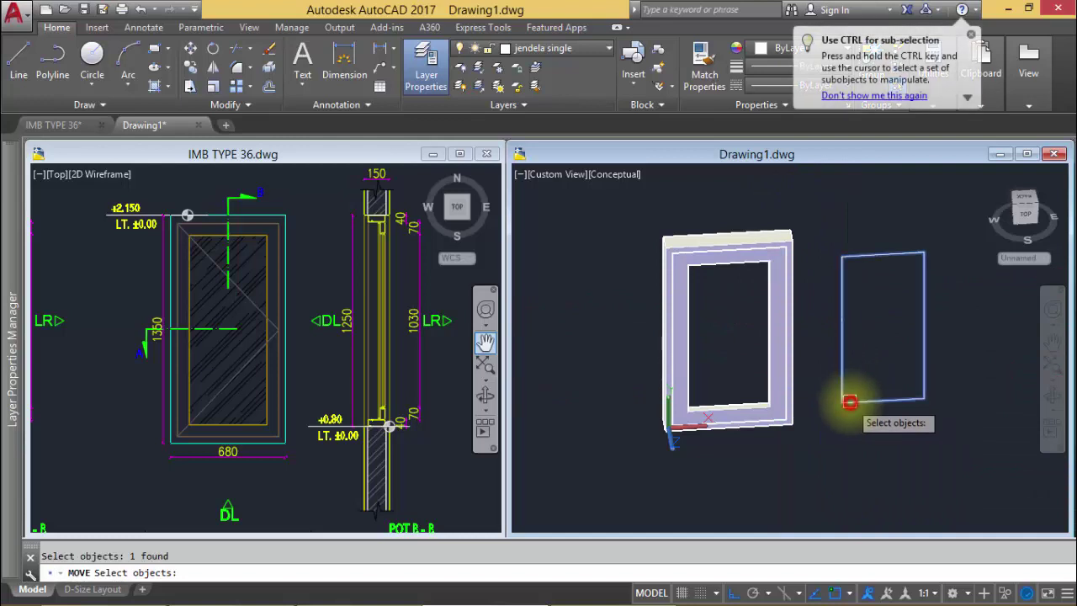
{"action": "key", "text": "Return"}
{"action": "left_click", "coordinate": [841, 401]}
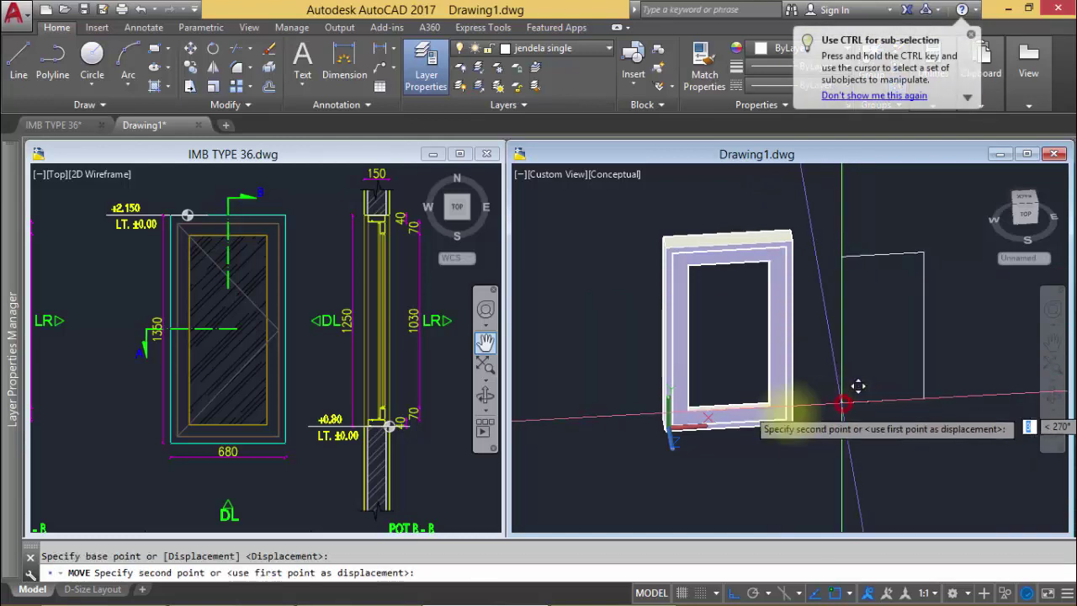
{"action": "scroll", "coordinate": [841, 401], "scroll_direction": "up", "scroll_amount": 3}
{"action": "scroll", "coordinate": [757, 404], "scroll_direction": "up", "scroll_amount": 2}
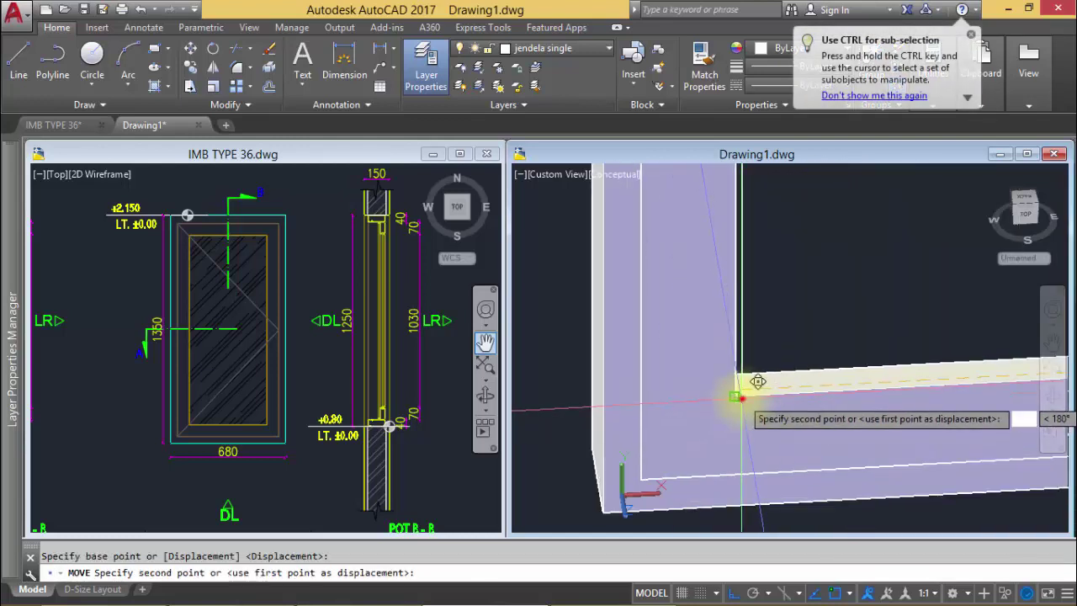
{"action": "left_click", "coordinate": [752, 383]}
{"action": "scroll", "coordinate": [741, 396], "scroll_direction": "down", "scroll_amount": 5}
{"action": "scroll", "coordinate": [774, 377], "scroll_direction": "down", "scroll_amount": 2}
{"action": "scroll", "coordinate": [810, 303], "scroll_direction": "up", "scroll_amount": 1}
{"action": "scroll", "coordinate": [820, 269], "scroll_direction": "up", "scroll_amount": 2}
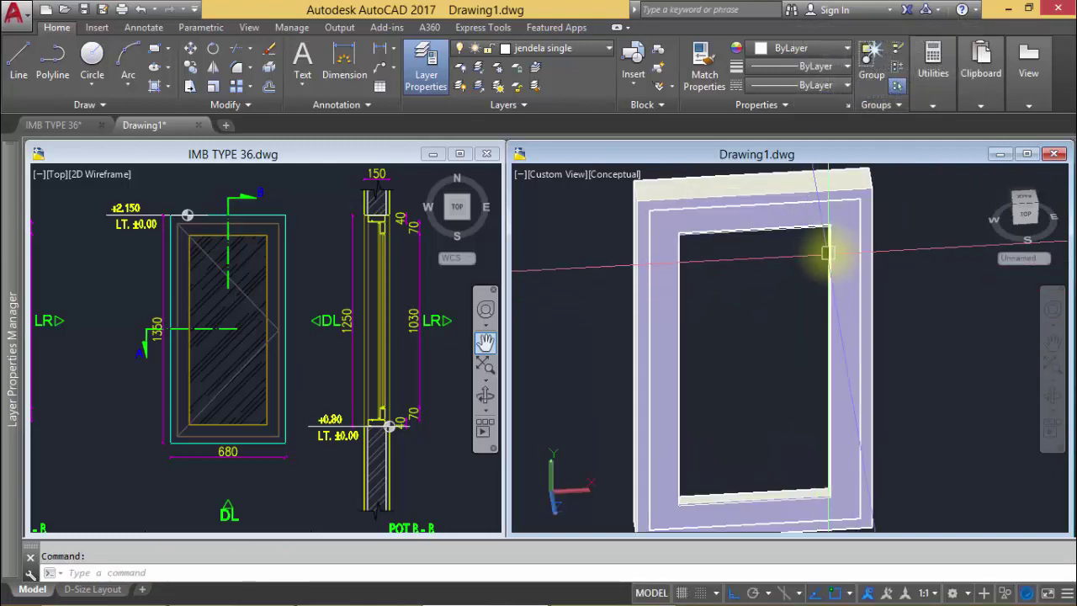
{"action": "scroll", "coordinate": [799, 286], "scroll_direction": "up", "scroll_amount": 1}
{"action": "type", "text": "e"}
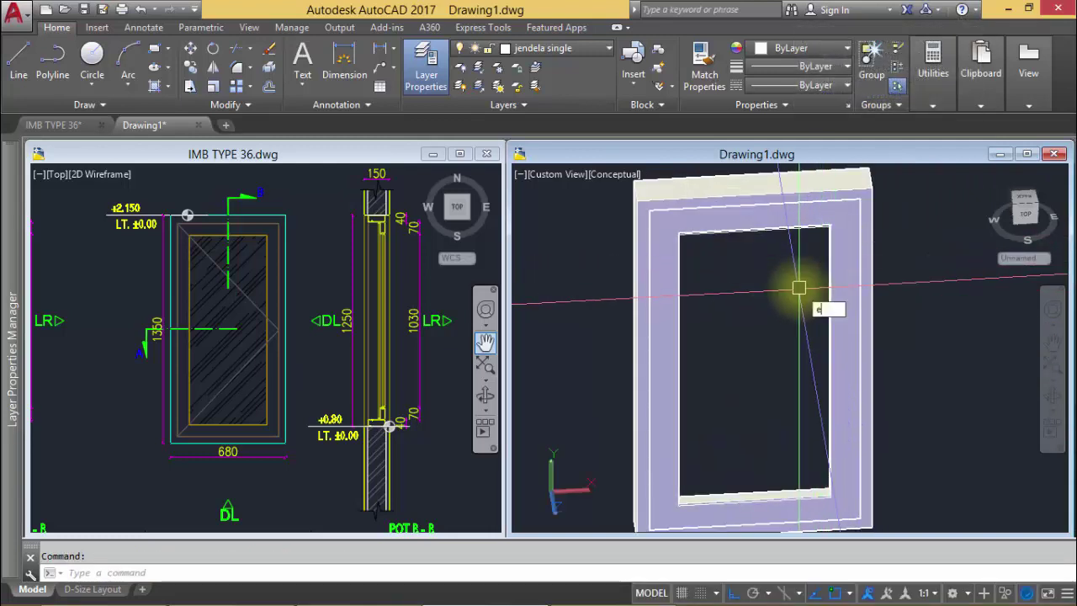
Extrude the rectangle 5 deep into a glass pane and show 2D Wireframe.
{"action": "type", "text": "xt"}
{"action": "key", "text": "Return"}
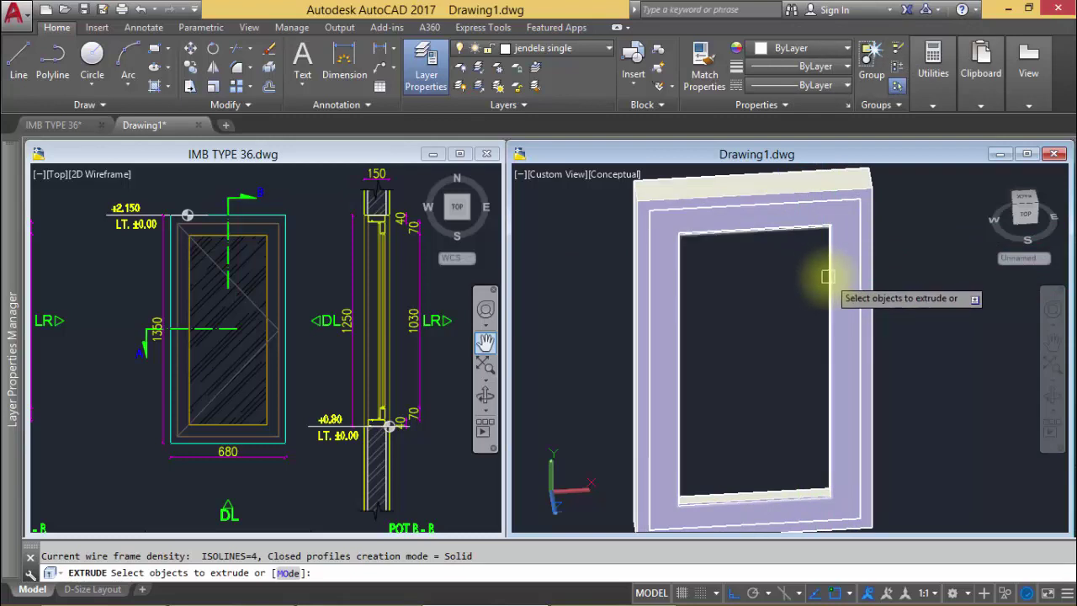
{"action": "left_click", "coordinate": [829, 278]}
{"action": "key", "text": "Return"}
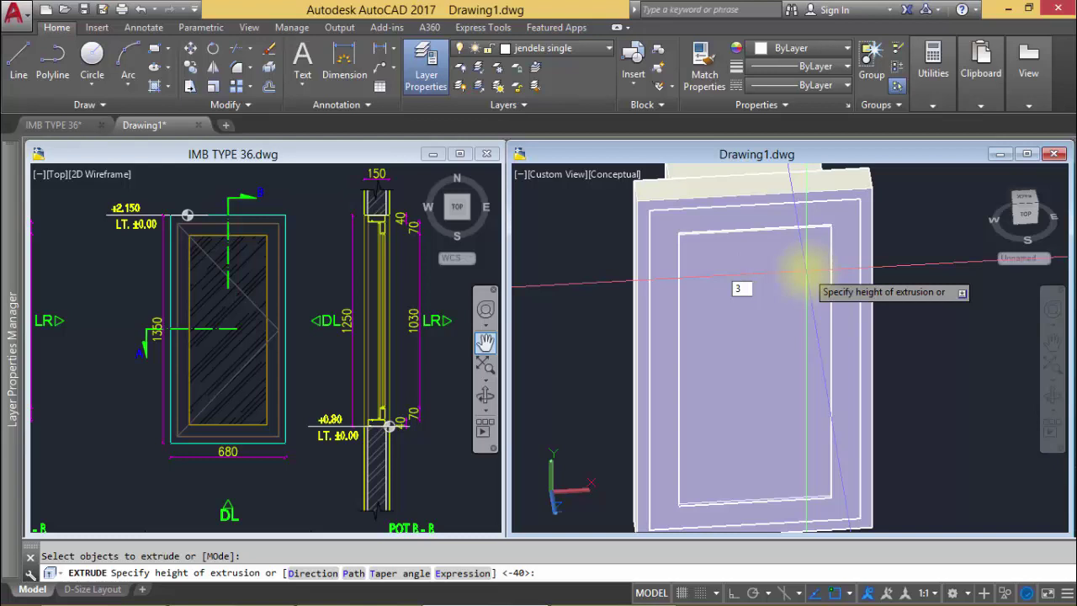
{"action": "type", "text": "5"}
{"action": "key", "text": "Return"}
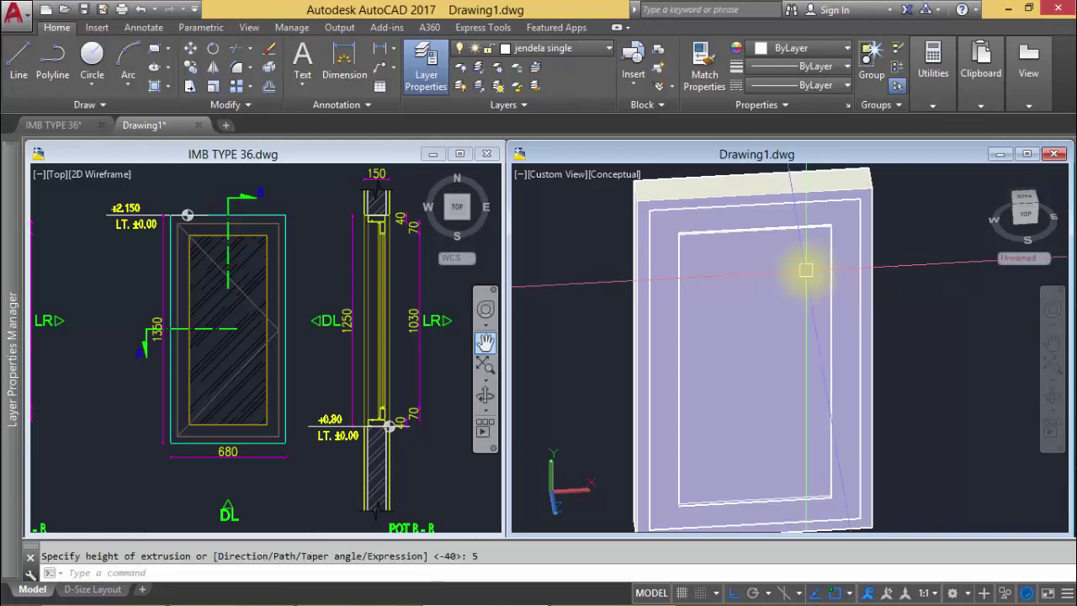
{"action": "left_click", "coordinate": [614, 177]}
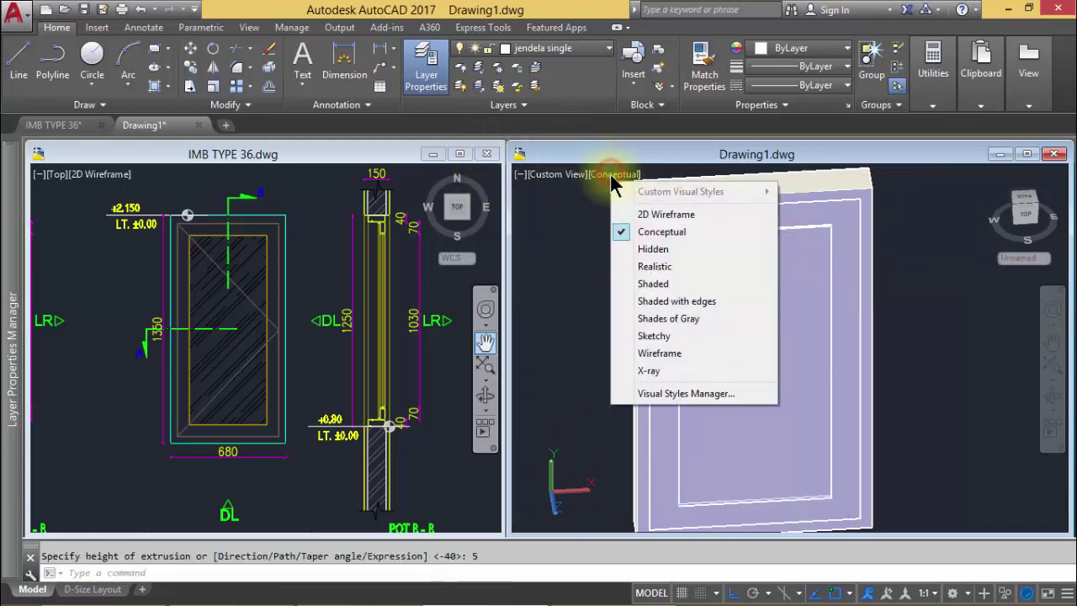
{"action": "left_click", "coordinate": [592, 212]}
Move the glass panel from its corner to the midpoint of the frame edge.
{"action": "scroll", "coordinate": [841, 497], "scroll_direction": "up", "scroll_amount": 3}
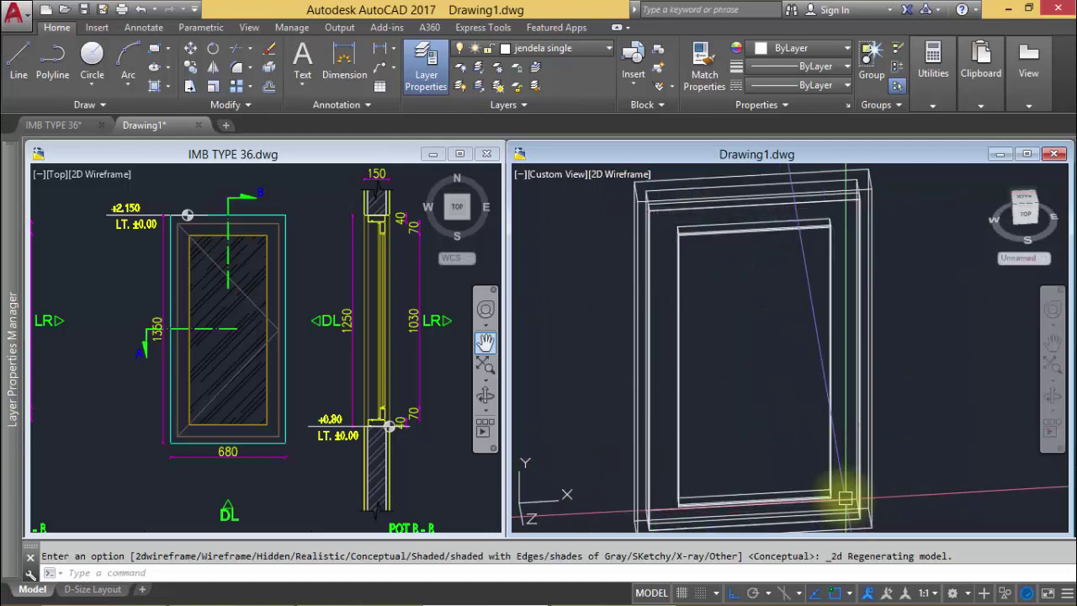
{"action": "scroll", "coordinate": [816, 500], "scroll_direction": "up", "scroll_amount": 2}
{"action": "scroll", "coordinate": [846, 471], "scroll_direction": "up", "scroll_amount": 1}
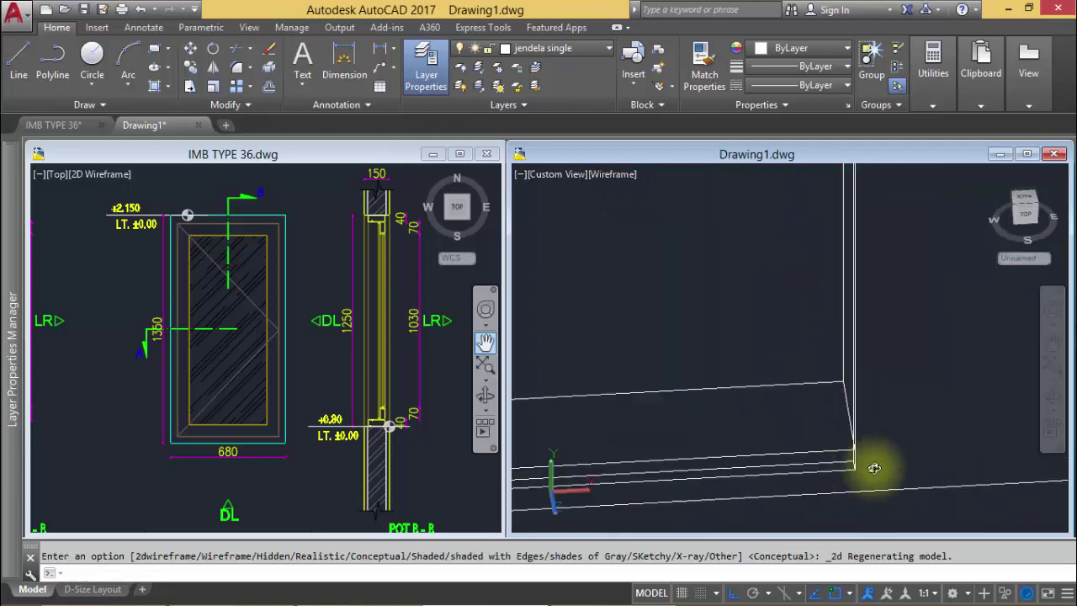
{"action": "mouse_move", "coordinate": [869, 462]}
{"action": "middle_mouse_down", "text": "shift"}
{"action": "mouse_move", "coordinate": [908, 471]}
{"action": "mouse_move", "coordinate": [861, 444]}
{"action": "mouse_move", "coordinate": [890, 440]}
{"action": "middle_mouse_up", "text": "shift"}
{"action": "scroll", "coordinate": [781, 445], "scroll_direction": "up", "scroll_amount": 2}
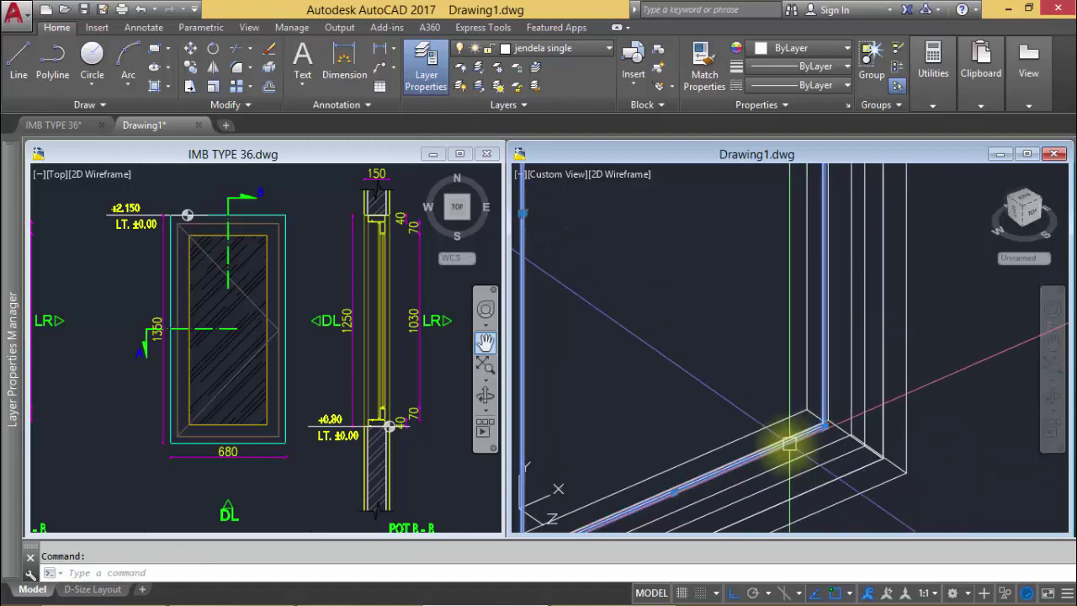
{"action": "middle_click_drag", "start_coordinate": [816, 432], "coordinate": [748, 428]}
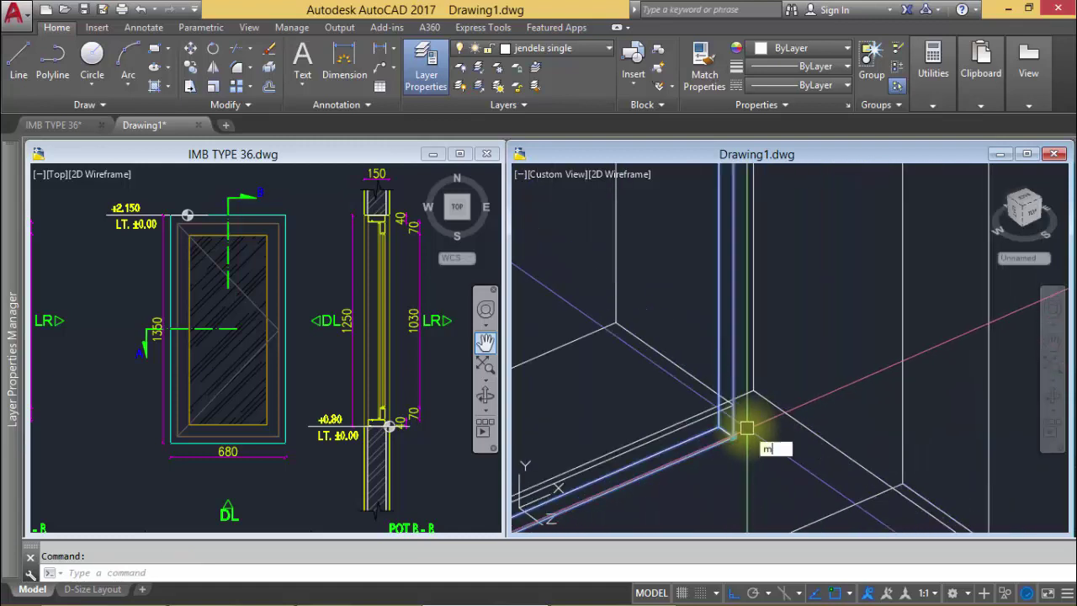
{"action": "key", "text": "Return"}
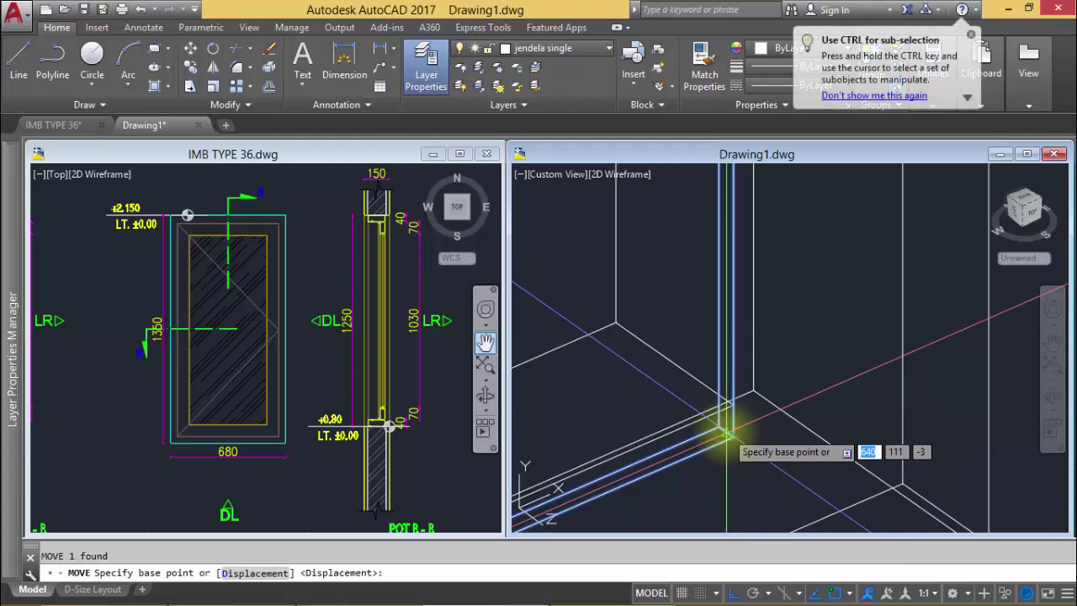
{"action": "left_click", "coordinate": [726, 433]}
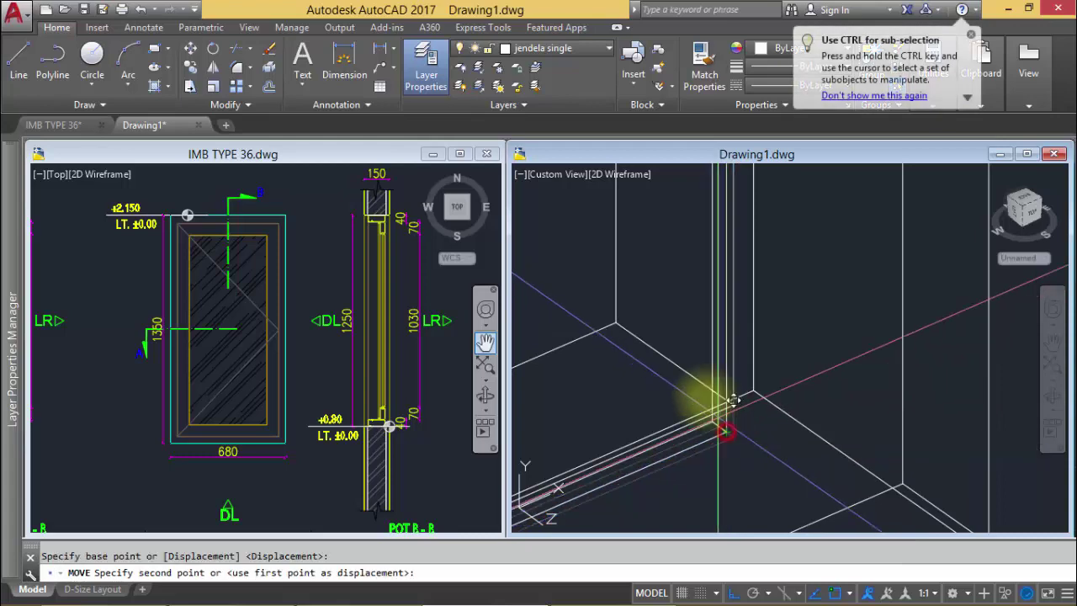
{"action": "left_click", "coordinate": [685, 337]}
{"action": "scroll", "coordinate": [673, 349], "scroll_direction": "down", "scroll_amount": 5}
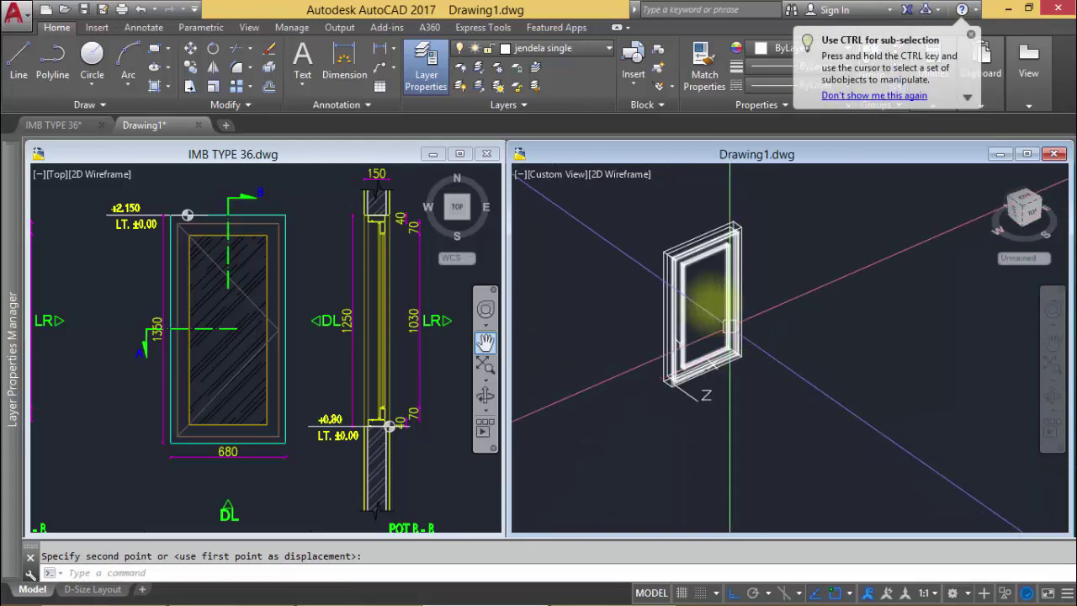
{"action": "left_click", "coordinate": [616, 176]}
Switch to Conceptual shading and select the window frame, sash and pane.
{"action": "left_click", "coordinate": [683, 234]}
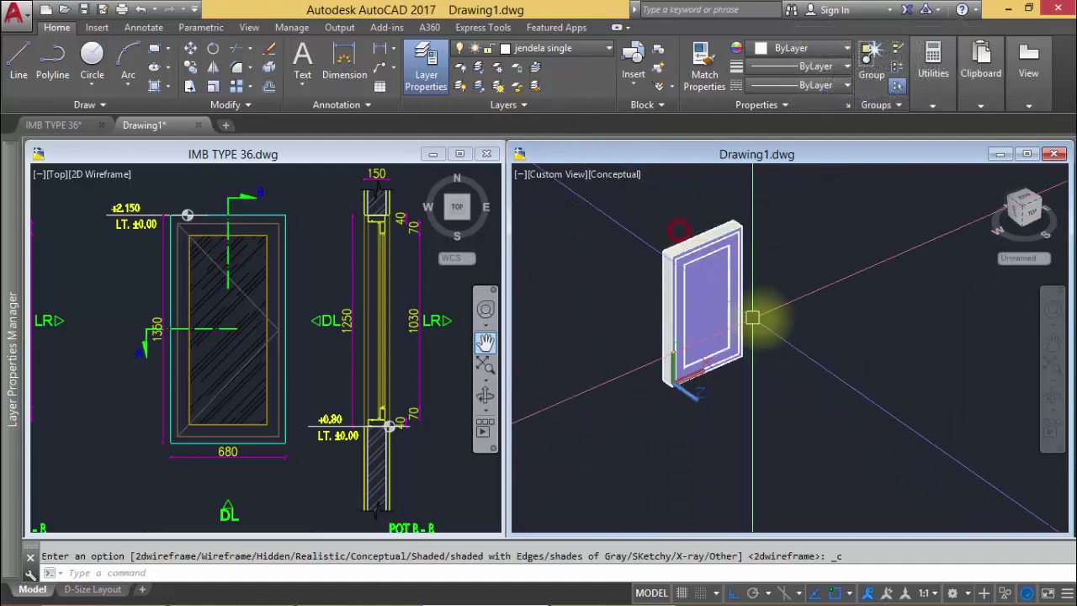
{"action": "left_click", "coordinate": [791, 297]}
{"action": "mouse_move", "coordinate": [792, 296]}
{"action": "middle_mouse_down", "text": "shift"}
{"action": "mouse_move", "coordinate": [721, 316]}
{"action": "mouse_move", "coordinate": [750, 281]}
{"action": "middle_mouse_up", "text": "shift"}
{"action": "scroll", "coordinate": [721, 315], "scroll_direction": "up", "scroll_amount": 2}
{"action": "scroll", "coordinate": [721, 318], "scroll_direction": "up", "scroll_amount": 3}
{"action": "scroll", "coordinate": [721, 318], "scroll_direction": "down", "scroll_amount": 3}
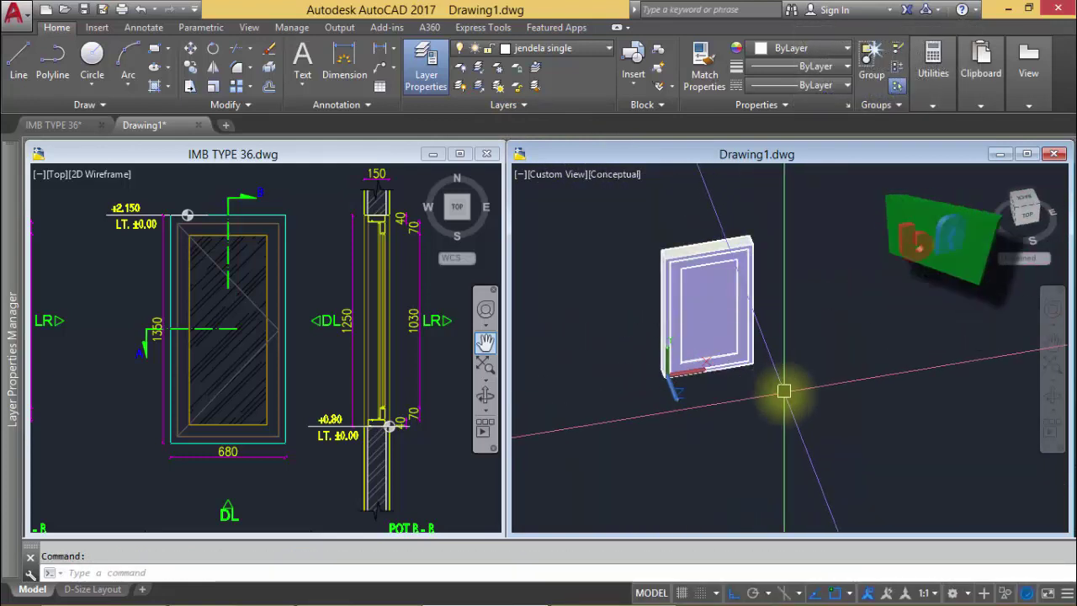
{"action": "left_click", "coordinate": [782, 392]}
{"action": "left_click", "coordinate": [643, 229]}
{"action": "middle_click_drag", "start_coordinate": [716, 236], "coordinate": [788, 256], "text": "shift"}
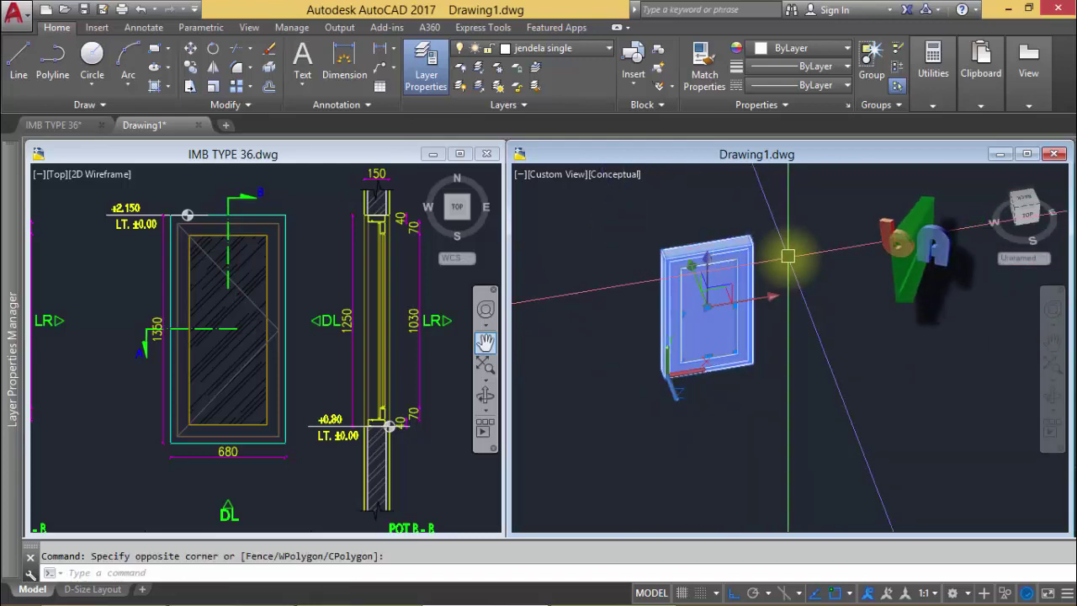
Define the three selected parts as the block 'jendela single'.
{"action": "key", "text": "Return"}
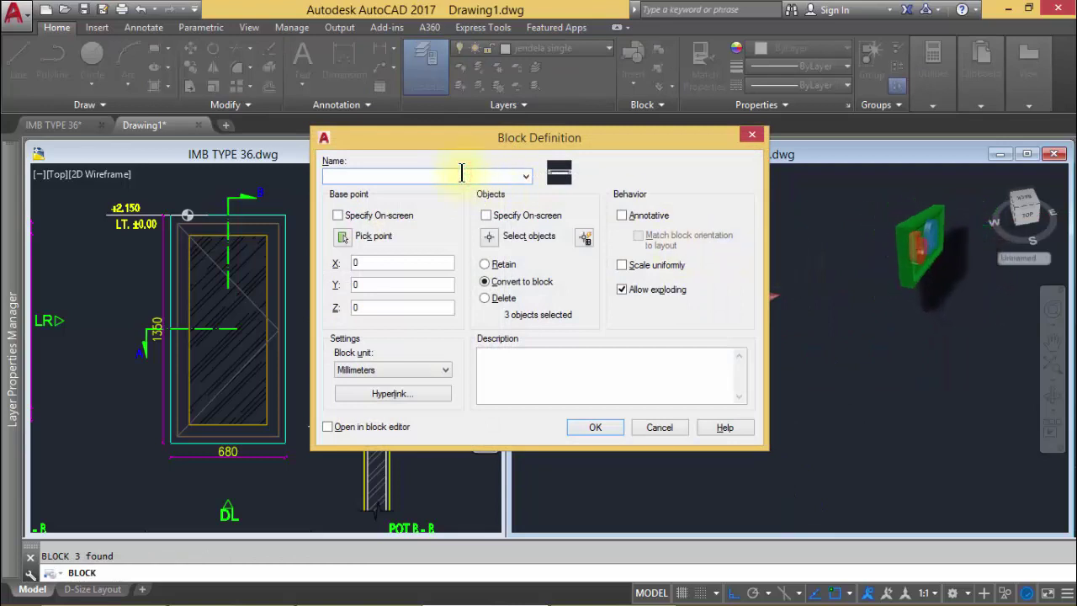
{"action": "type", "text": "jendela single"}
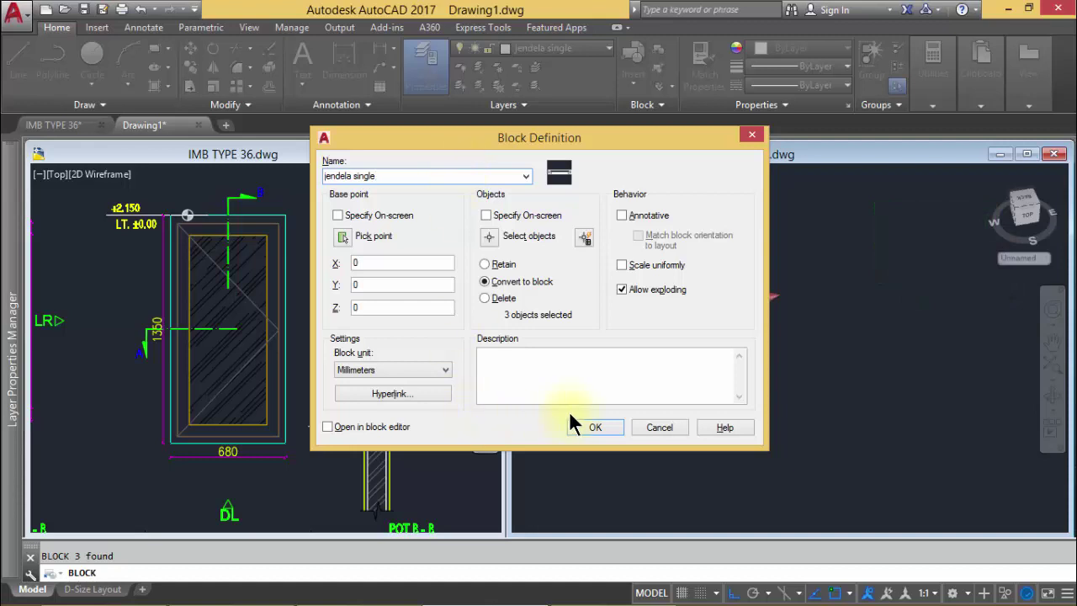
{"action": "left_click", "coordinate": [591, 427]}
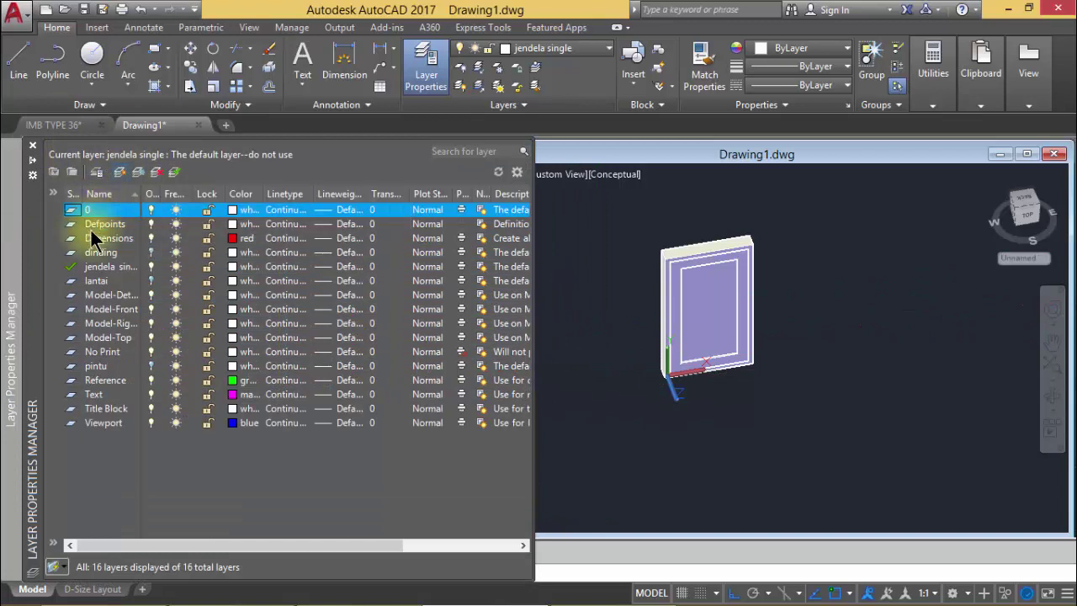
Rename the 'jendela single' layer to 'jendela' in Layer Properties Manager.
{"action": "left_click", "coordinate": [122, 267]}
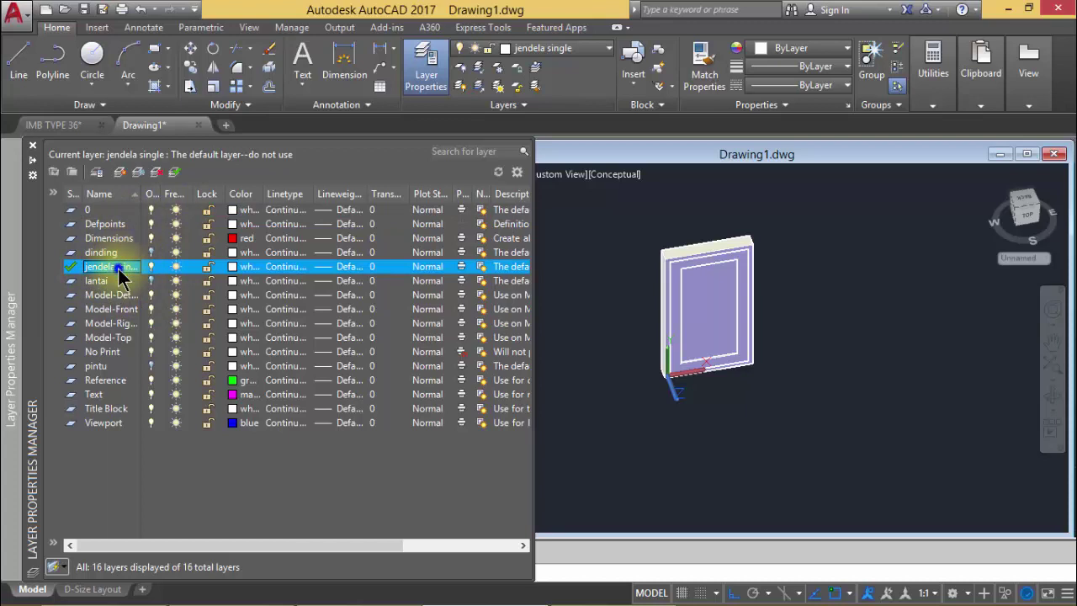
{"action": "right_click", "coordinate": [118, 268]}
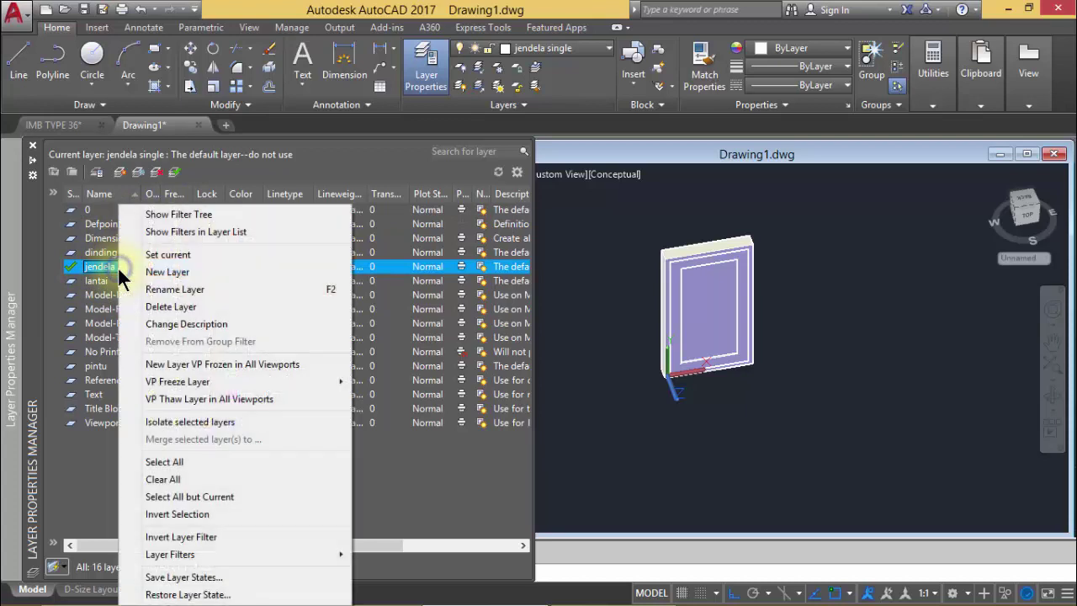
{"action": "left_click", "coordinate": [218, 288]}
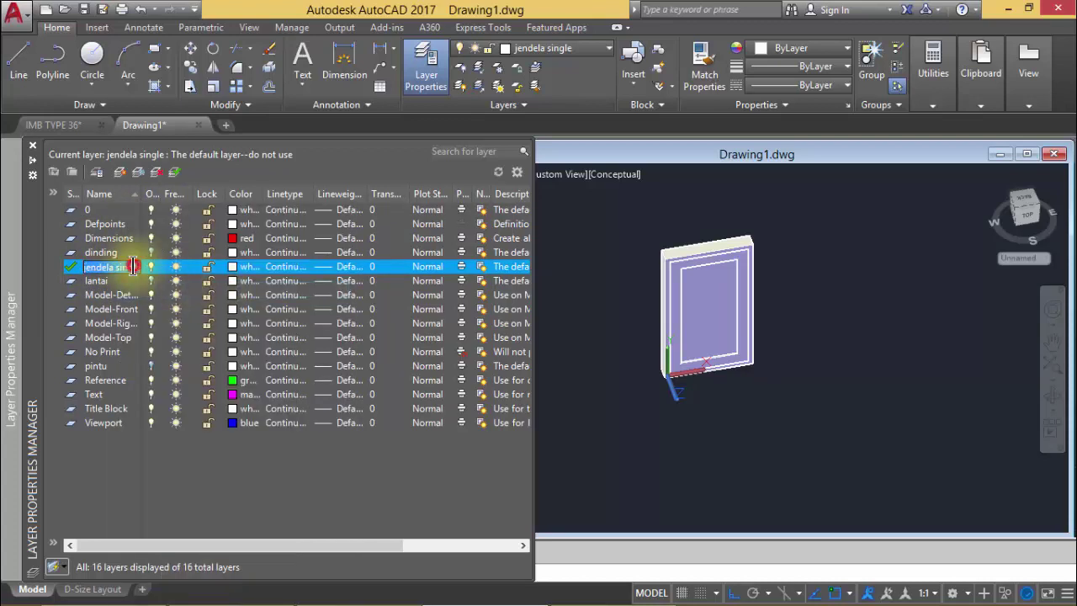
{"action": "key", "text": "BackSpace"}
{"action": "key", "text": "BackSpace"}
{"action": "key", "text": "BackSpace"}
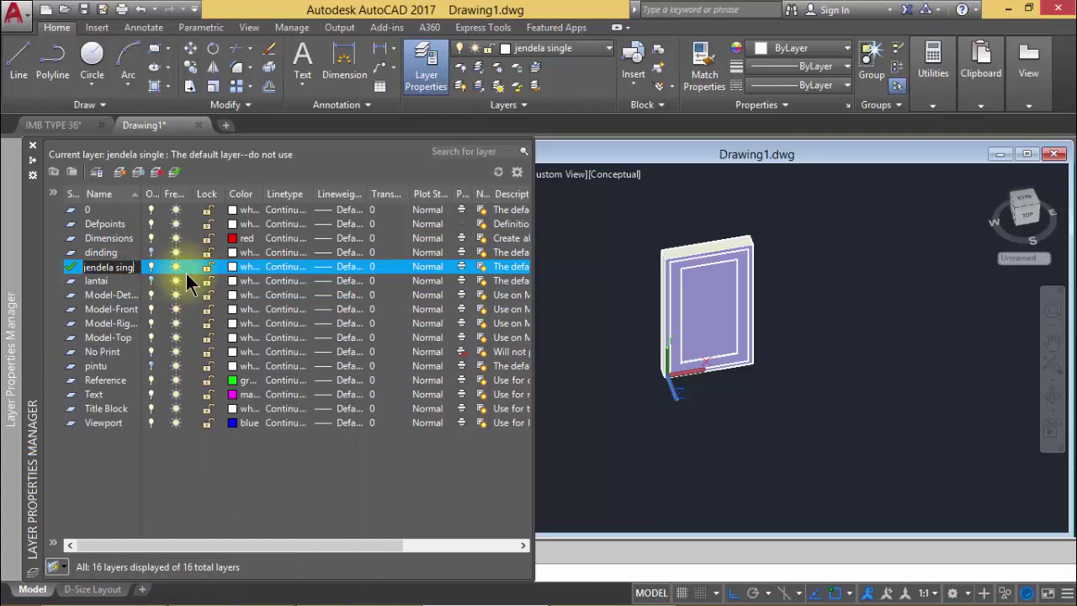
{"action": "key", "text": "BackSpace"}
{"action": "key", "text": "BackSpace"}
{"action": "key", "text": "BackSpace"}
{"action": "key", "text": "BackSpace"}
{"action": "key", "text": "Return"}
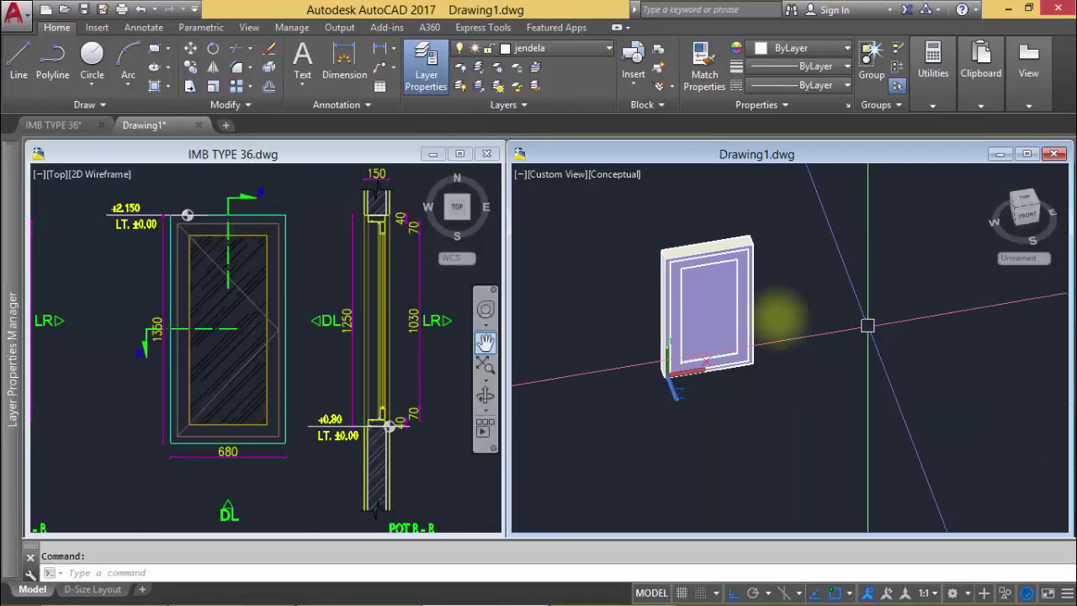
Bring IMB TYPE 36's 1320-wide double window detail J2 into view, then return to Drawing1.
{"action": "middle_click_drag", "start_coordinate": [867, 325], "coordinate": [783, 354]}
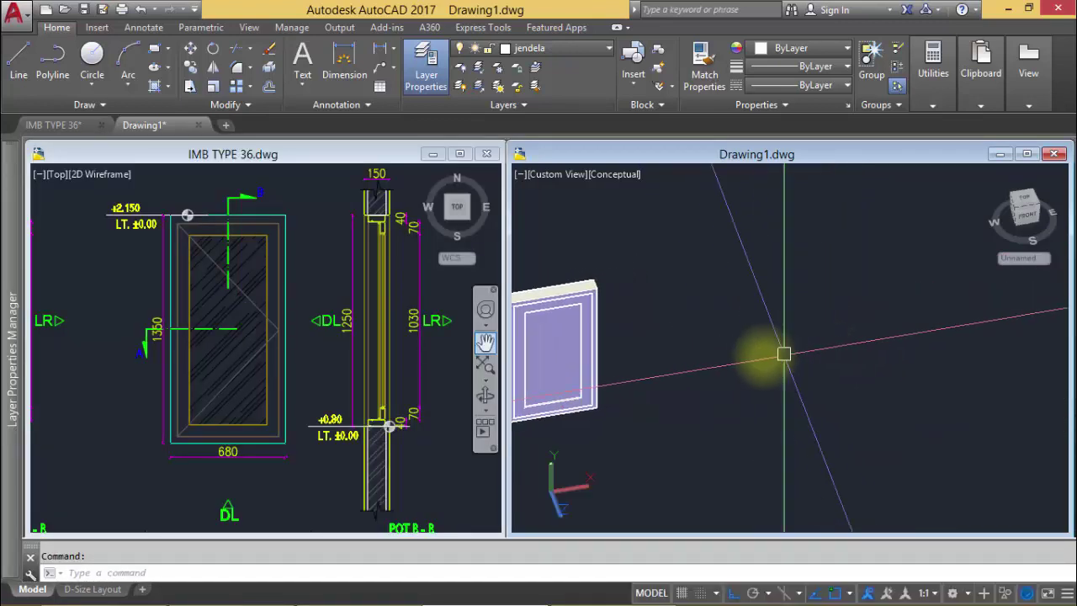
{"action": "scroll", "coordinate": [156, 263], "scroll_direction": "down", "scroll_amount": 2}
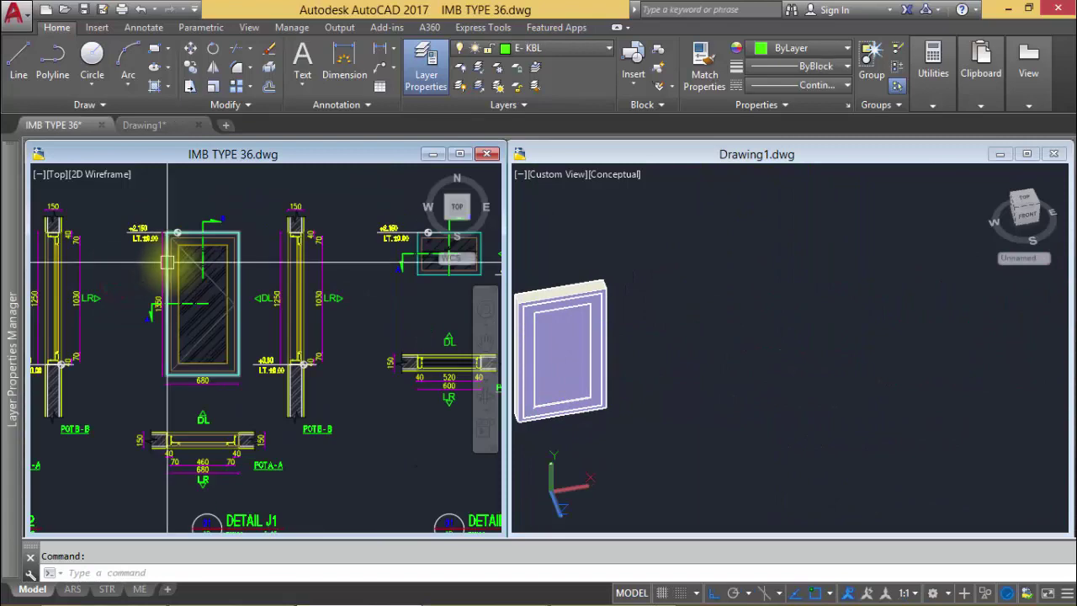
{"action": "scroll", "coordinate": [168, 263], "scroll_direction": "down", "scroll_amount": 2}
{"action": "scroll", "coordinate": [228, 281], "scroll_direction": "up", "scroll_amount": 2}
{"action": "scroll", "coordinate": [180, 301], "scroll_direction": "up", "scroll_amount": 2}
{"action": "mouse_move", "coordinate": [180, 301]}
{"action": "middle_mouse_down"}
{"action": "mouse_move", "coordinate": [269, 298]}
{"action": "mouse_move", "coordinate": [242, 310]}
{"action": "middle_mouse_up"}
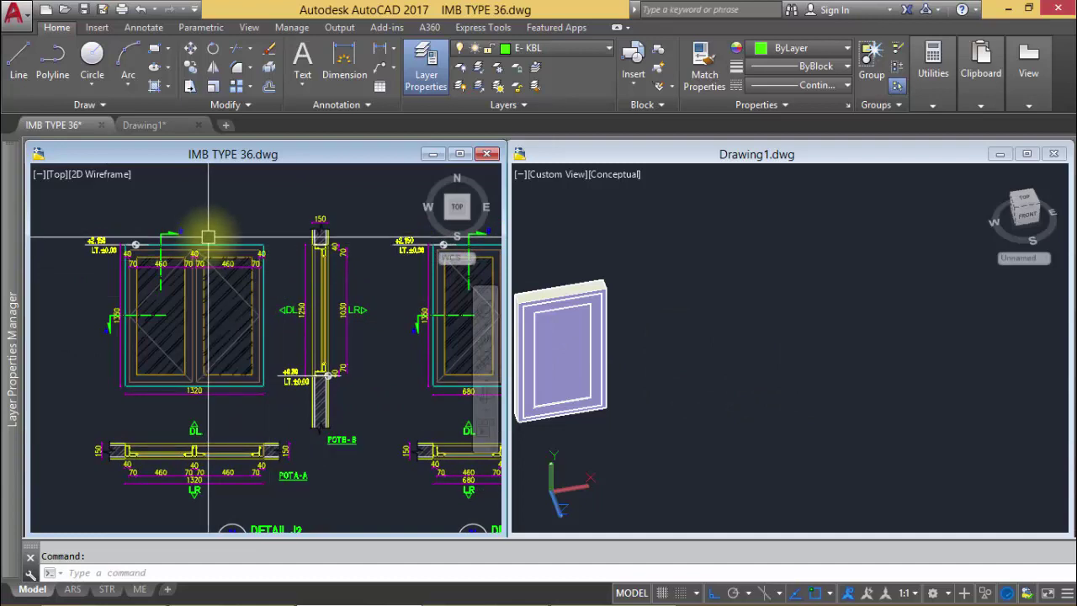
{"action": "left_click", "coordinate": [751, 318]}
Draw a 1400 by 1400 rectangle in Drawing1 with REC.
{"action": "type", "text": "rec"}
{"action": "key", "text": "Return"}
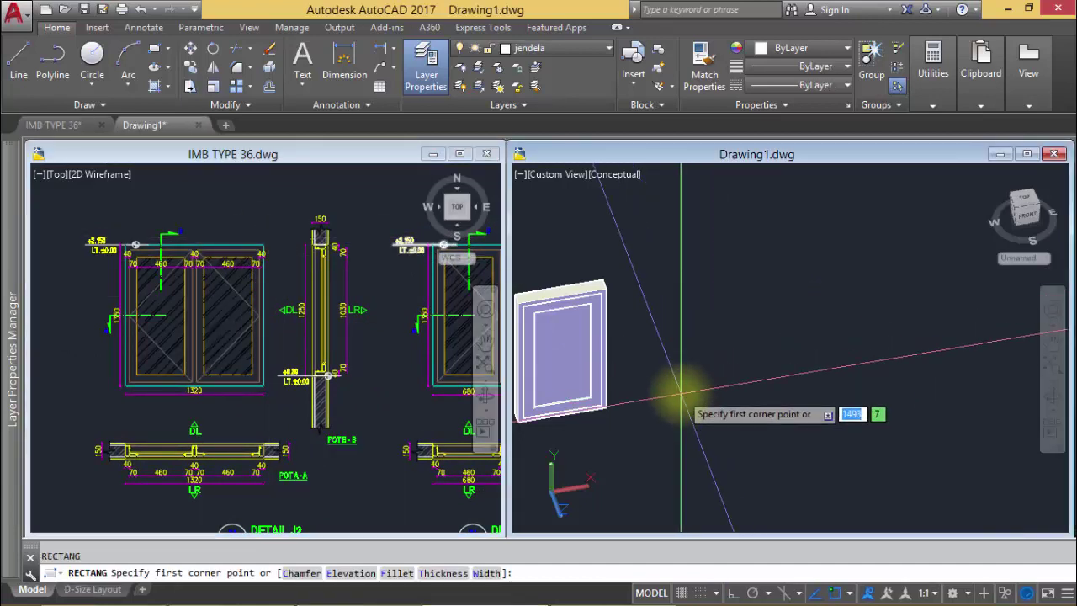
{"action": "left_click", "coordinate": [693, 388]}
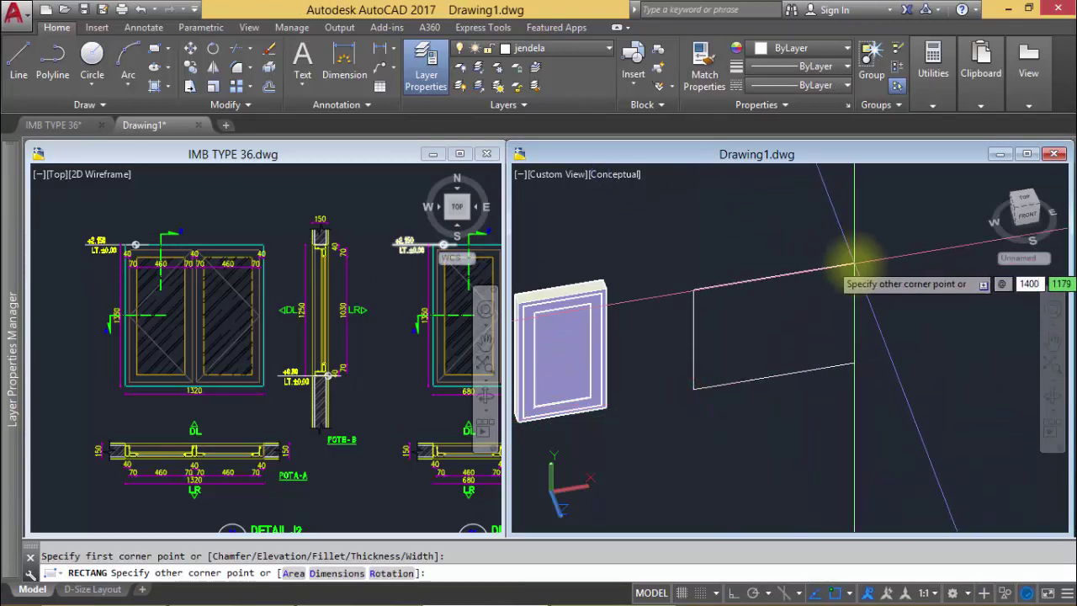
{"action": "type", "text": "1400"}
{"action": "key", "text": "Tab"}
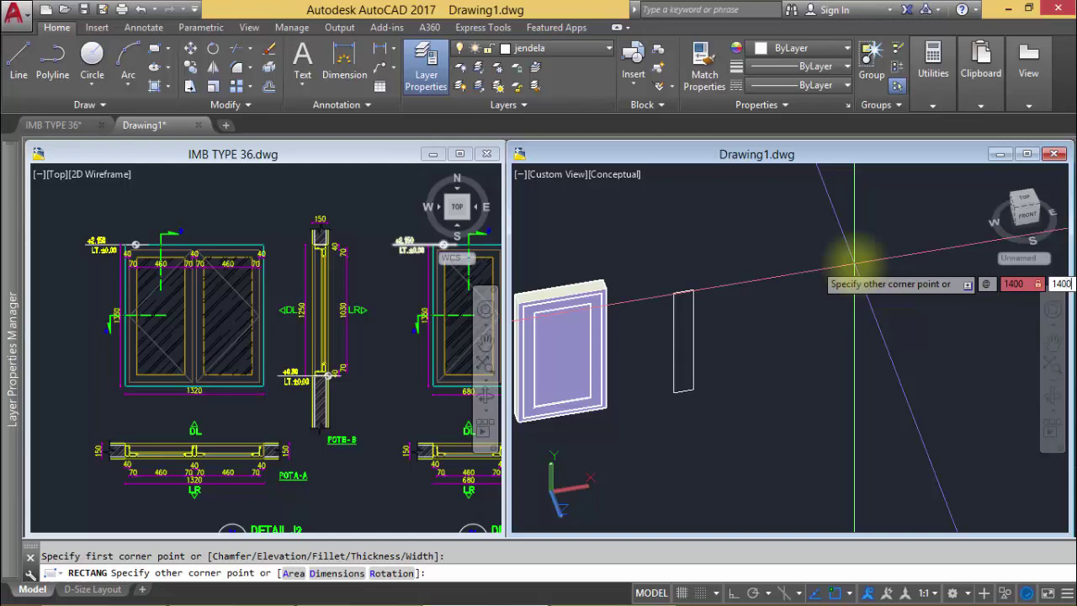
{"action": "key", "text": "Return"}
{"action": "scroll", "coordinate": [783, 336], "scroll_direction": "up", "scroll_amount": 2}
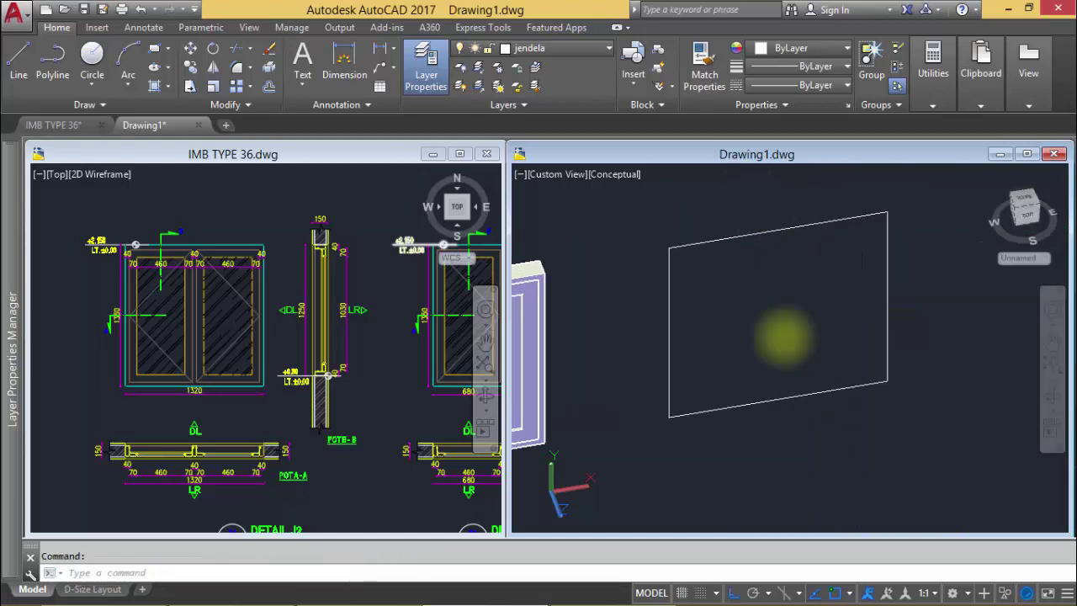
Offset the rectangle 40 to create the inner frame outline.
{"action": "key", "text": "Return"}
{"action": "type", "text": "40"}
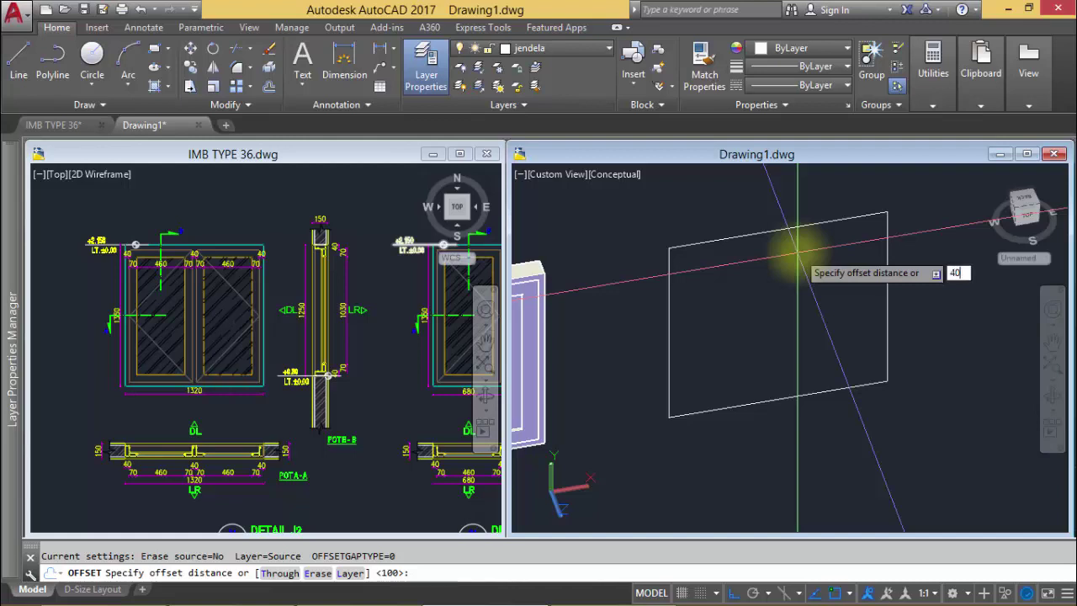
{"action": "key", "text": "Return"}
{"action": "left_click", "coordinate": [793, 231]}
{"action": "left_click", "coordinate": [793, 256]}
{"action": "scroll", "coordinate": [806, 245], "scroll_direction": "up", "scroll_amount": 1}
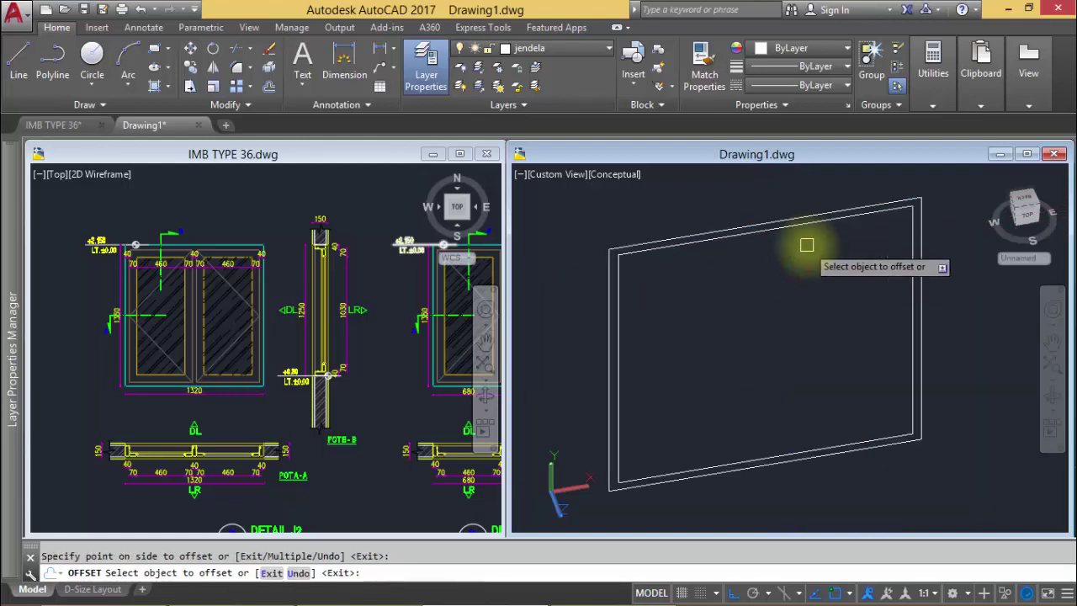
{"action": "key", "text": "Return"}
Draw a vertical dividing line from the frame's top edge to its bottom edge.
{"action": "type", "text": "l"}
{"action": "key", "text": "Return"}
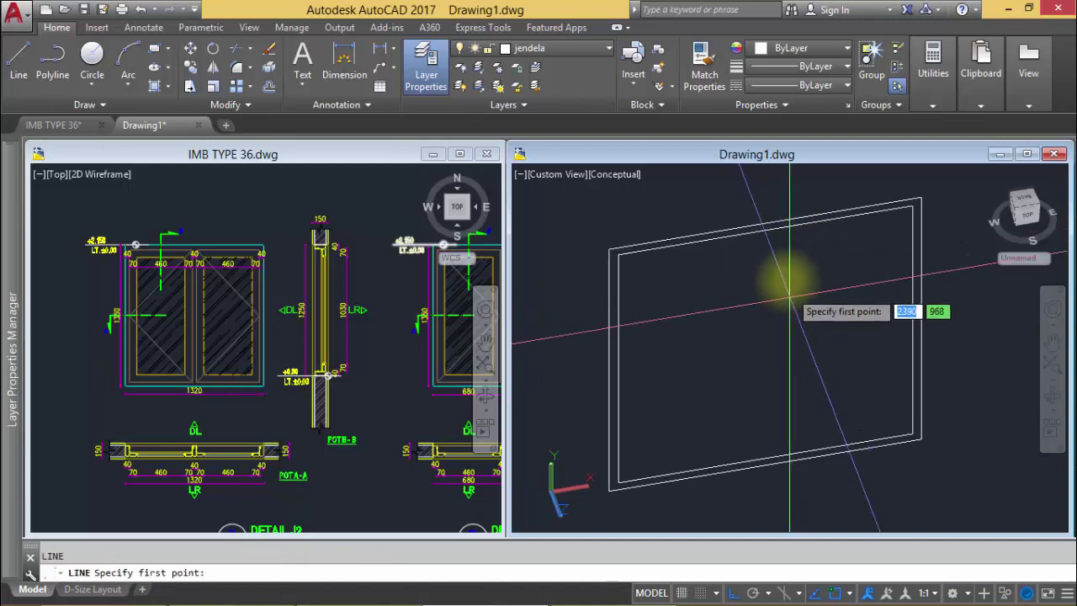
{"action": "left_click", "coordinate": [757, 233]}
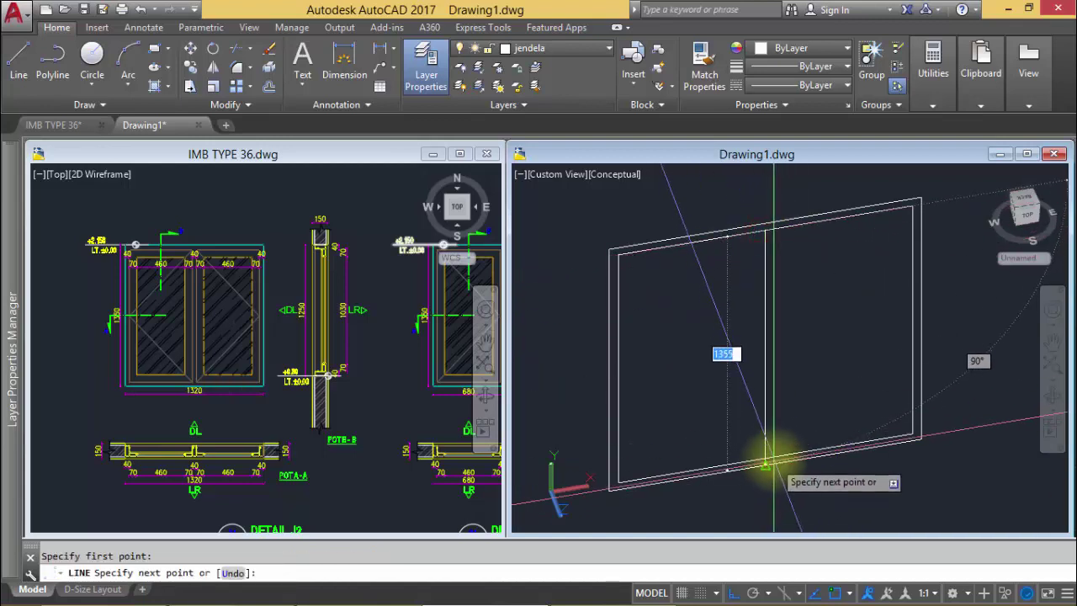
{"action": "left_click", "coordinate": [767, 456]}
{"action": "key", "text": "Return"}
{"action": "scroll", "coordinate": [790, 333], "scroll_direction": "up", "scroll_amount": 2}
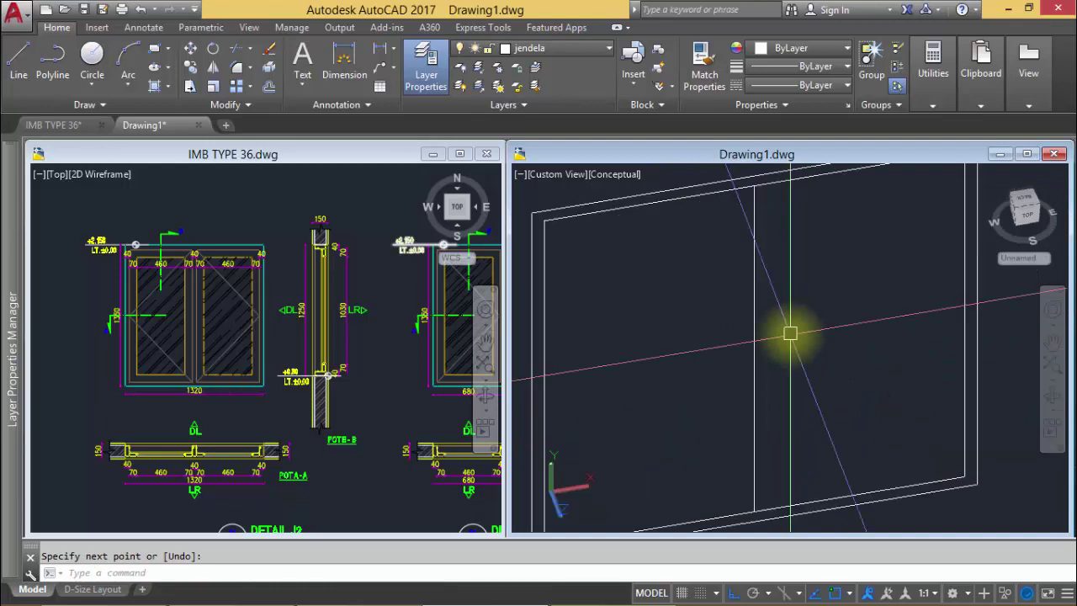
{"action": "type", "text": "o"}
Offset the dividing line 20 to each side to form the mullion.
{"action": "key", "text": "Return"}
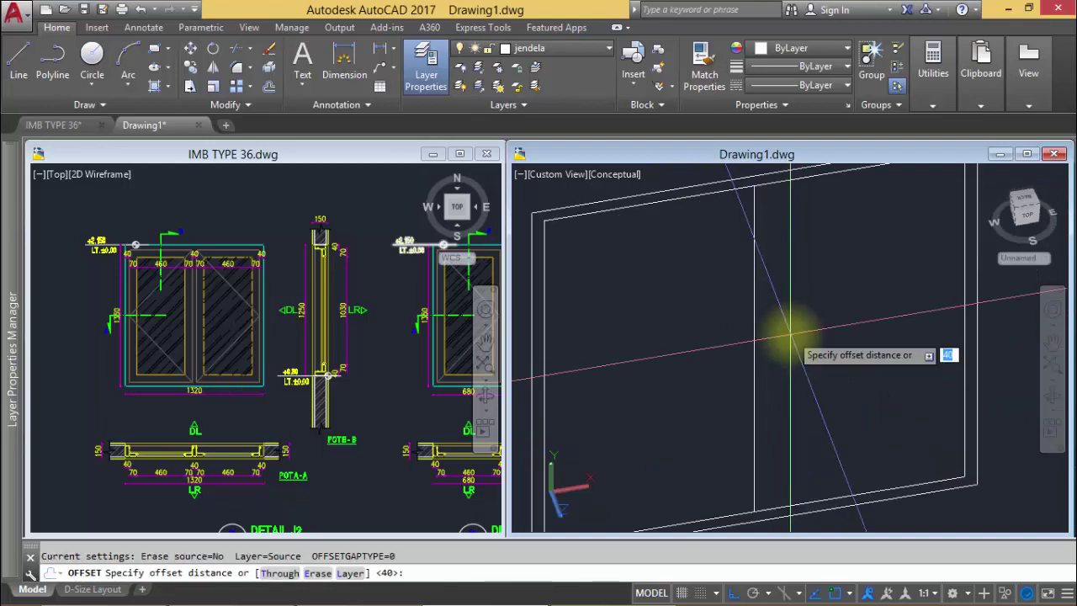
{"action": "key", "text": "Return"}
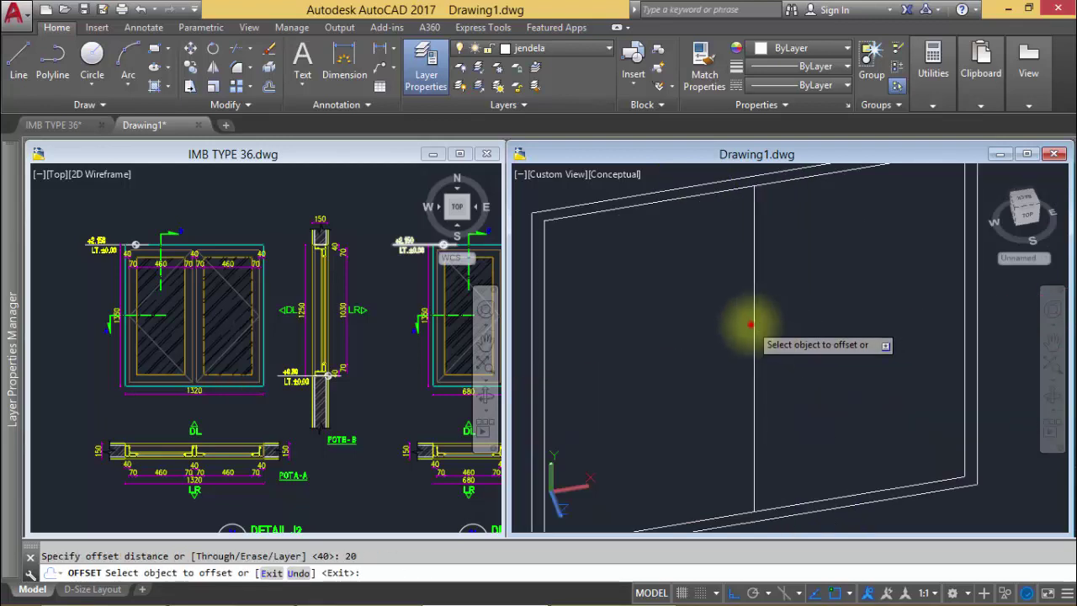
{"action": "left_click", "coordinate": [748, 322]}
{"action": "left_click", "coordinate": [762, 301]}
{"action": "scroll", "coordinate": [747, 301], "scroll_direction": "up", "scroll_amount": 2}
{"action": "left_click", "coordinate": [743, 308]}
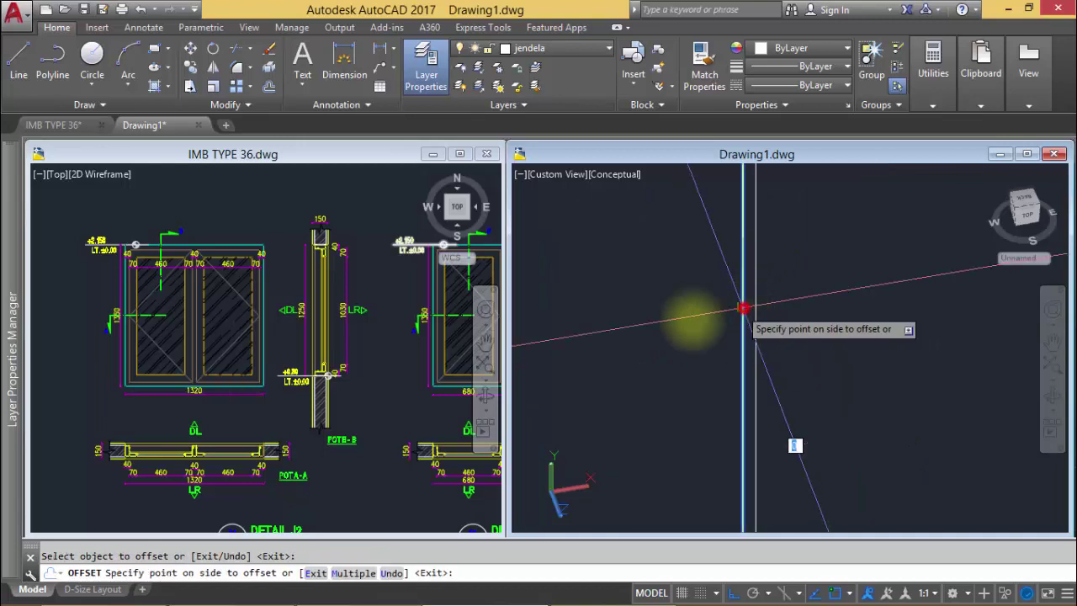
{"action": "left_click", "coordinate": [685, 312]}
{"action": "key", "text": "Return"}
Delete the original centre line between the two mullion lines.
{"action": "left_click", "coordinate": [772, 316]}
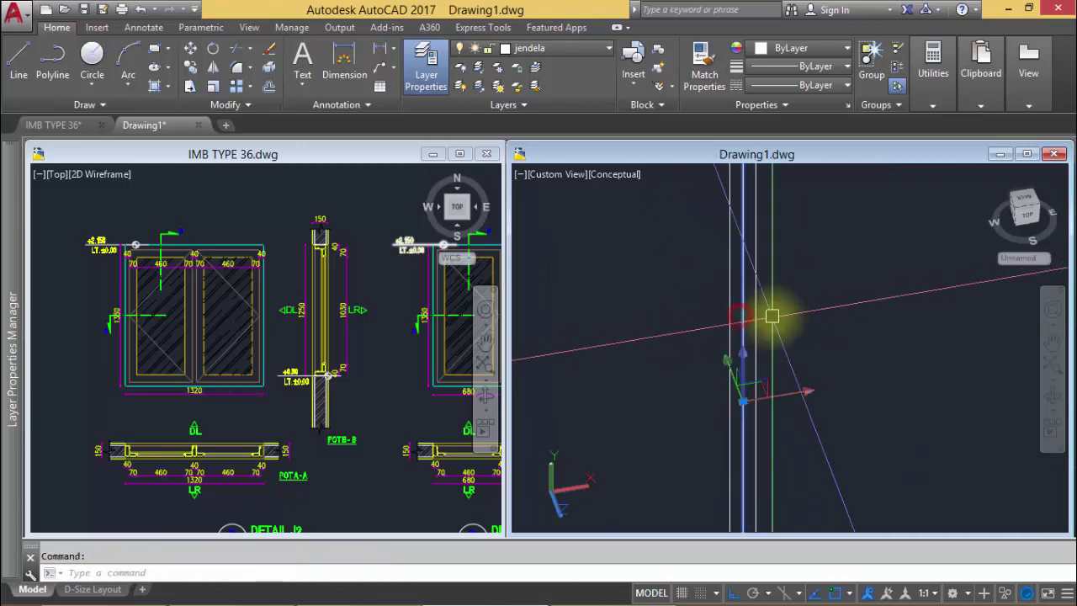
{"action": "key", "text": "Delete"}
{"action": "scroll", "coordinate": [793, 445], "scroll_direction": "down", "scroll_amount": 3}
{"action": "scroll", "coordinate": [774, 432], "scroll_direction": "up", "scroll_amount": 3}
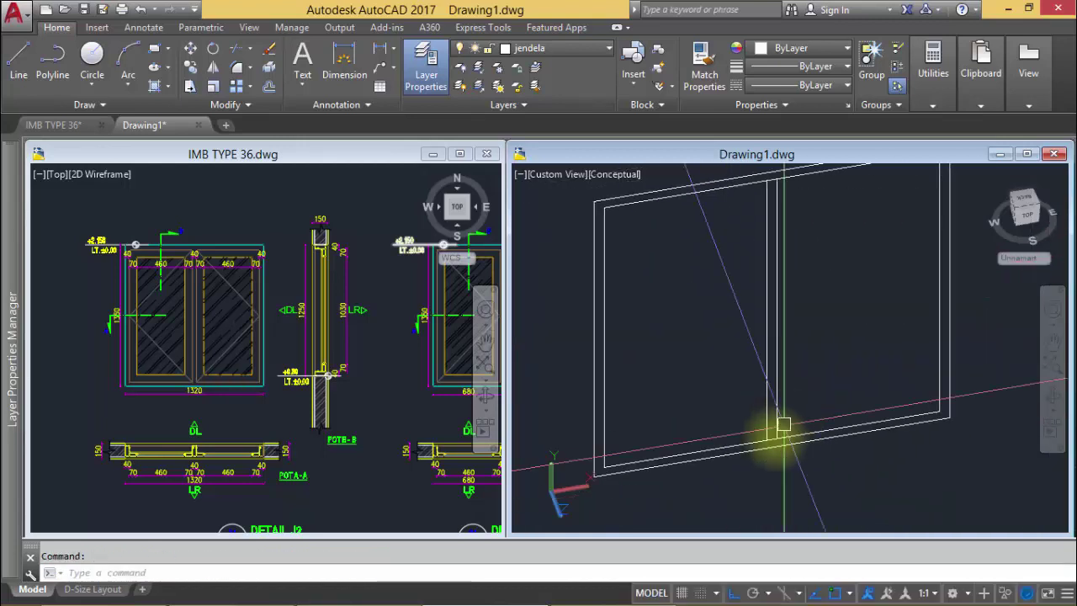
{"action": "scroll", "coordinate": [774, 437], "scroll_direction": "up", "scroll_amount": 2}
Trim the overlapping line segments where the mullion meets the frame.
{"action": "key", "text": "Return"}
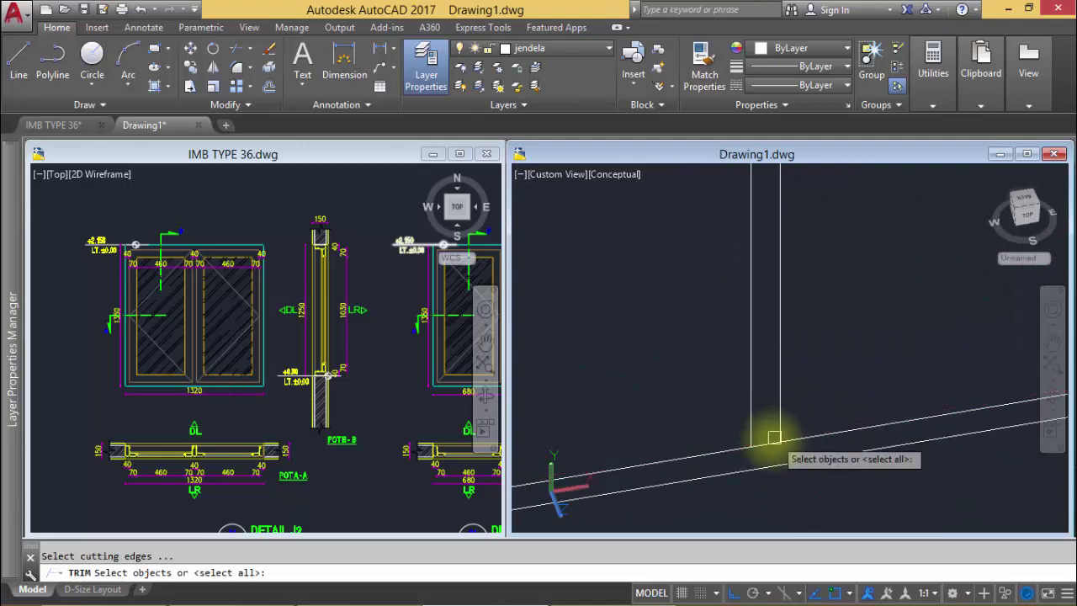
{"action": "key", "text": "Return"}
{"action": "left_click", "coordinate": [767, 445]}
{"action": "scroll", "coordinate": [769, 409], "scroll_direction": "down", "scroll_amount": 3}
{"action": "scroll", "coordinate": [779, 278], "scroll_direction": "up", "scroll_amount": 3}
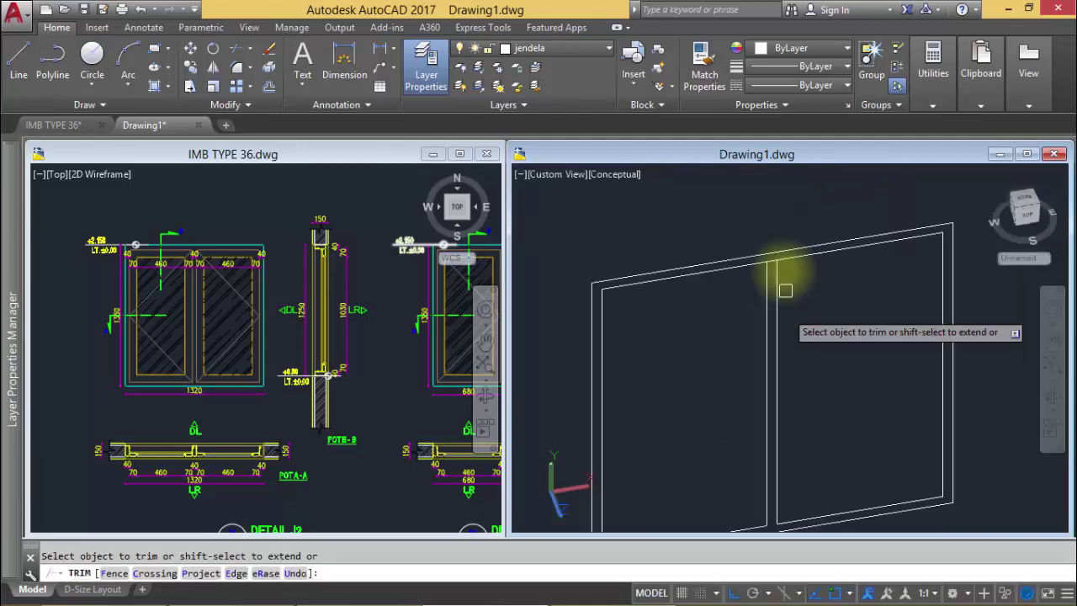
{"action": "scroll", "coordinate": [763, 227], "scroll_direction": "up", "scroll_amount": 1}
{"action": "scroll", "coordinate": [761, 218], "scroll_direction": "down", "scroll_amount": 2}
{"action": "scroll", "coordinate": [793, 252], "scroll_direction": "down", "scroll_amount": 2}
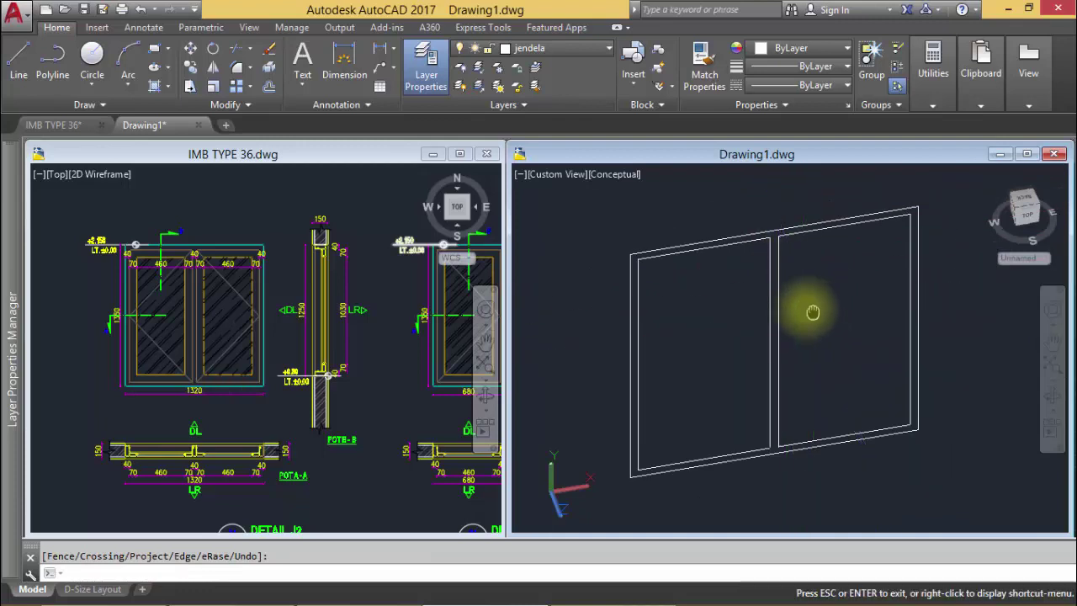
{"action": "key", "text": "Return"}
{"action": "scroll", "coordinate": [776, 241], "scroll_direction": "up", "scroll_amount": 2}
{"action": "scroll", "coordinate": [782, 264], "scroll_direction": "up", "scroll_amount": 2}
{"action": "middle_click_drag", "start_coordinate": [782, 264], "coordinate": [835, 346]}
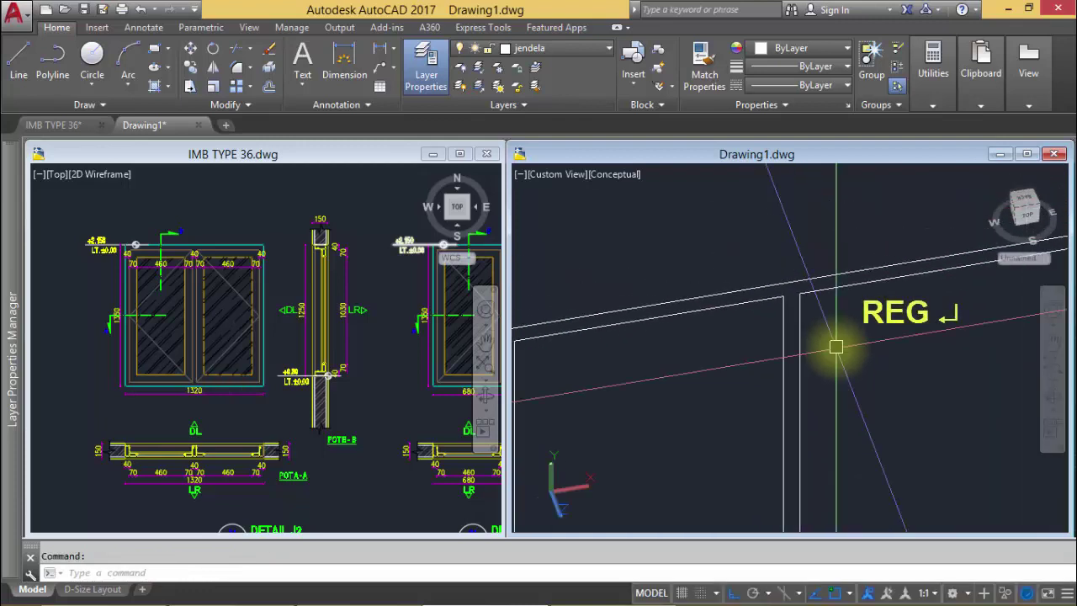
Convert the right and then the left pane outlines into regions.
{"action": "type", "text": "REg"}
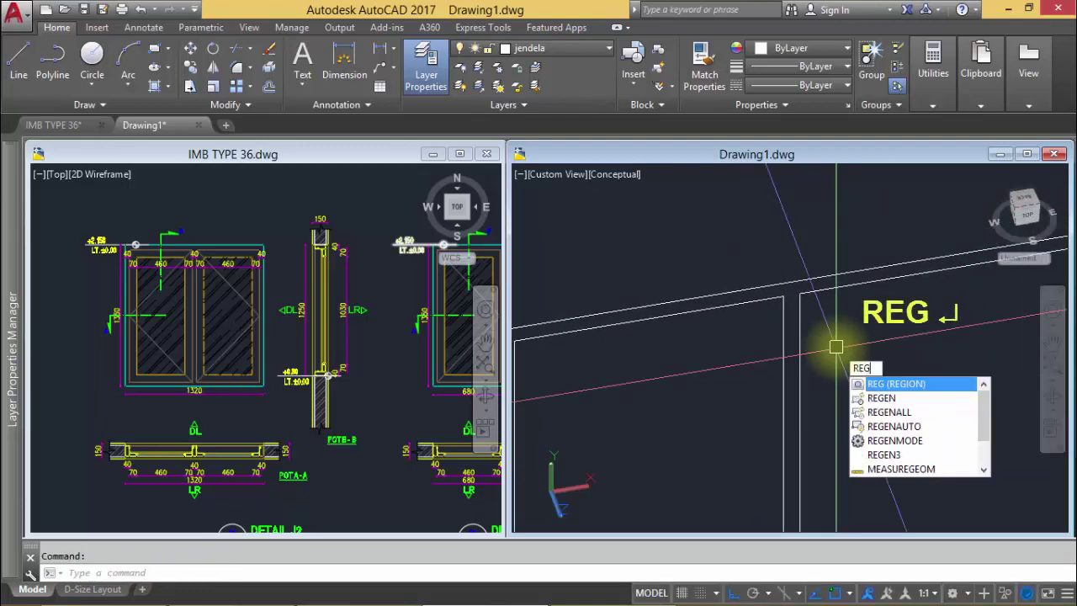
{"action": "key", "text": "Return"}
{"action": "left_click", "coordinate": [797, 315]}
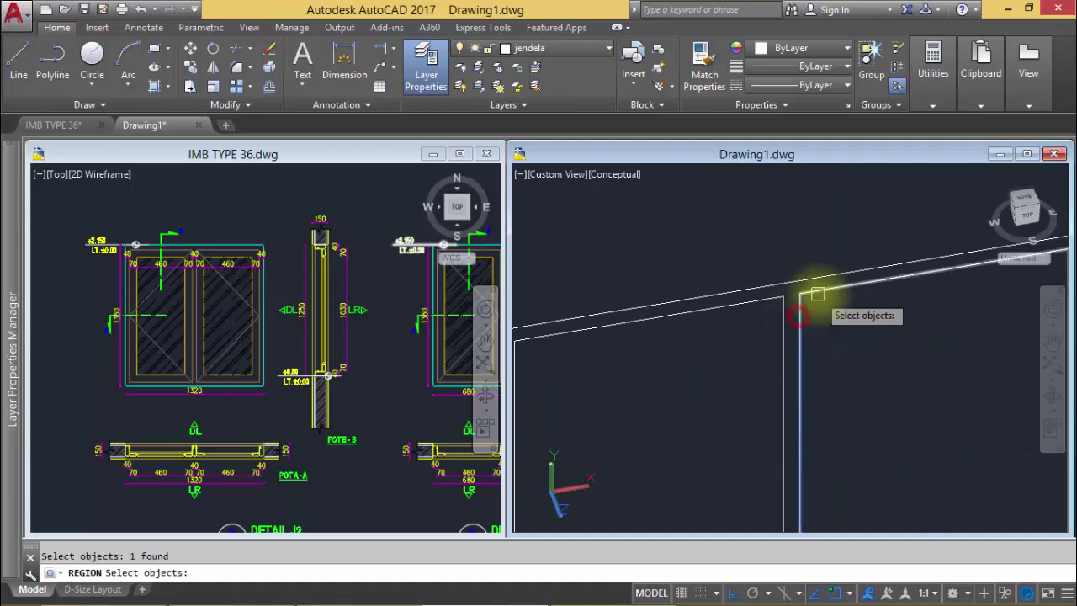
{"action": "scroll", "coordinate": [850, 318], "scroll_direction": "down", "scroll_amount": 4}
{"action": "left_click", "coordinate": [838, 299]}
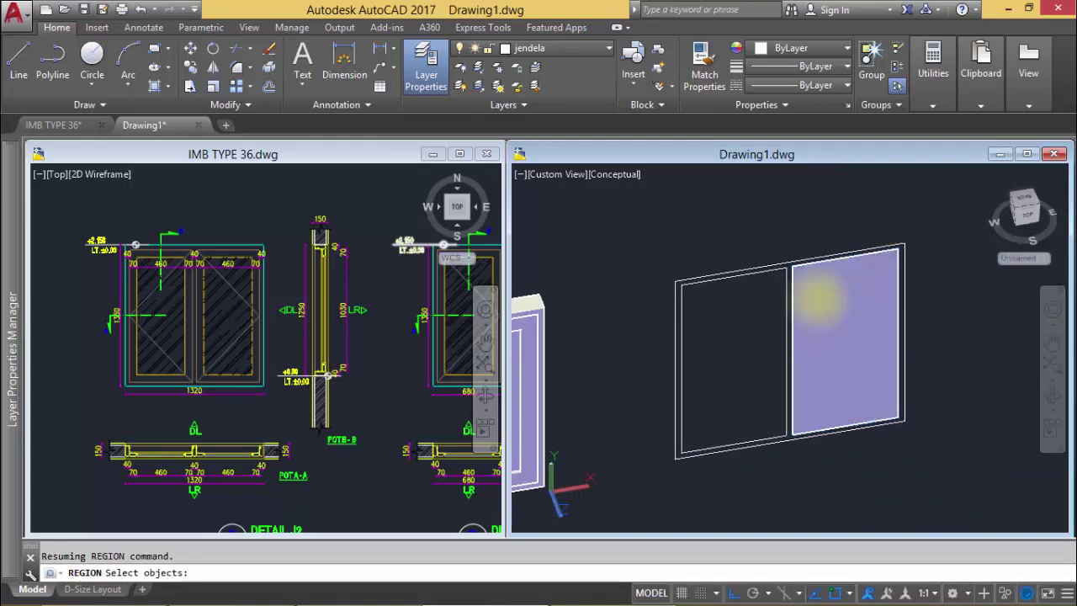
{"action": "key", "text": "Return"}
{"action": "scroll", "coordinate": [765, 290], "scroll_direction": "up", "scroll_amount": 3}
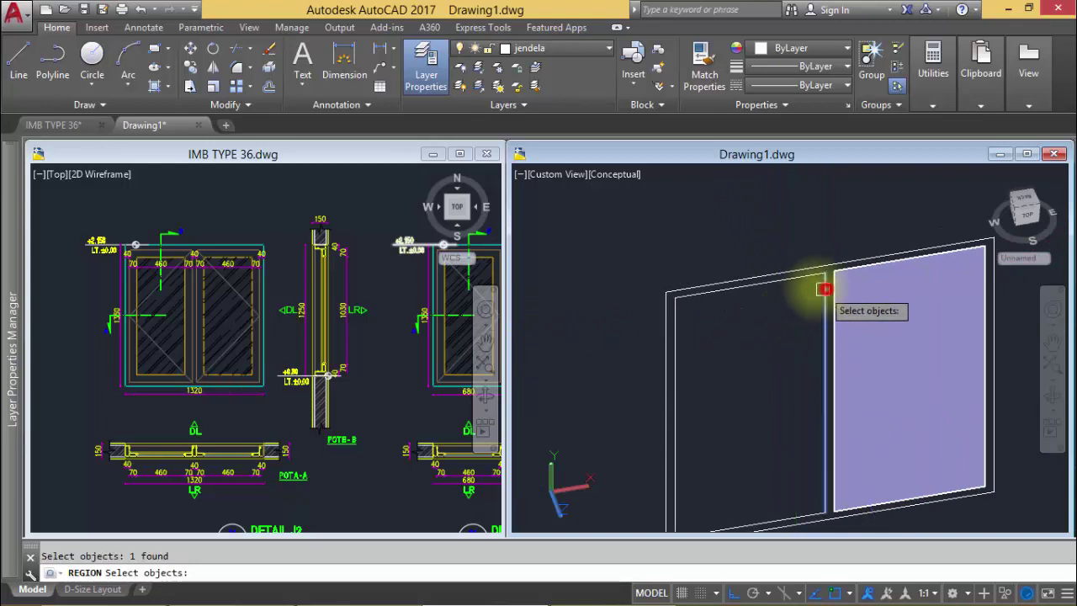
{"action": "left_click", "coordinate": [802, 280]}
{"action": "key", "text": "Return"}
{"action": "scroll", "coordinate": [830, 308], "scroll_direction": "down", "scroll_amount": 3}
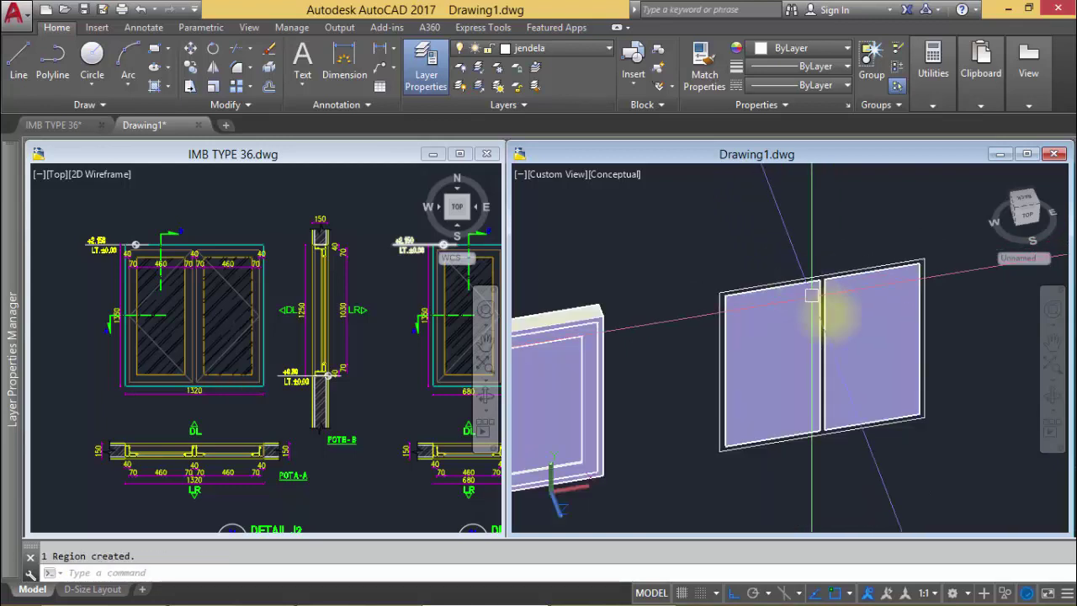
{"action": "scroll", "coordinate": [953, 465], "scroll_direction": "down", "scroll_amount": 2}
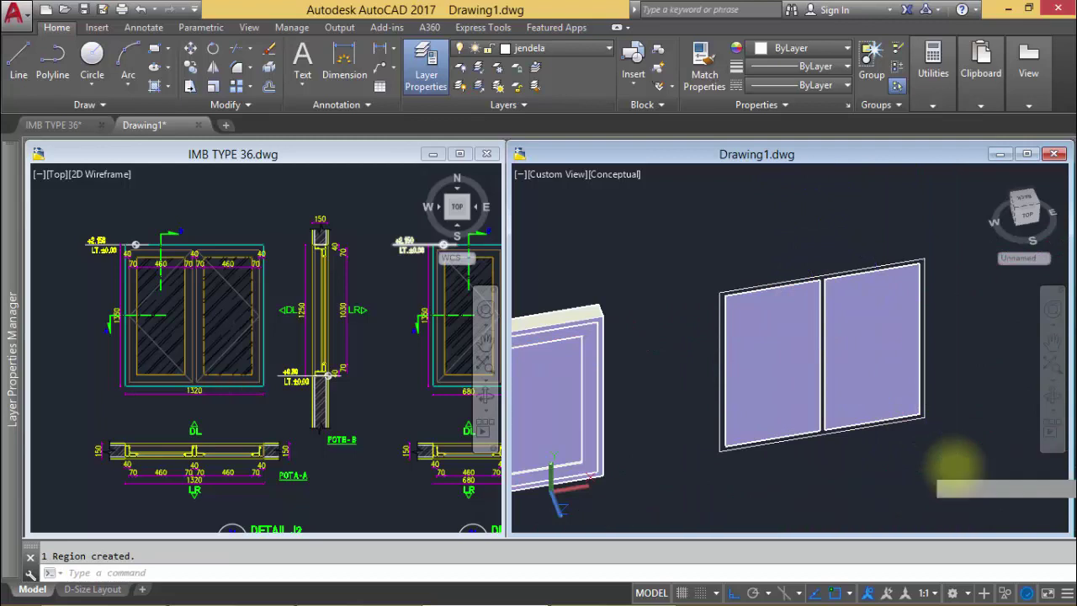
Start an extrusion and select the outer frame outline.
{"action": "type", "text": "ext"}
{"action": "key", "text": "Return"}
{"action": "left_click", "coordinate": [968, 444]}
{"action": "left_click", "coordinate": [690, 233]}
Extrude the outer region 120 high, then subtract both pane regions from it.
{"action": "key", "text": "Return"}
{"action": "type", "text": "120"}
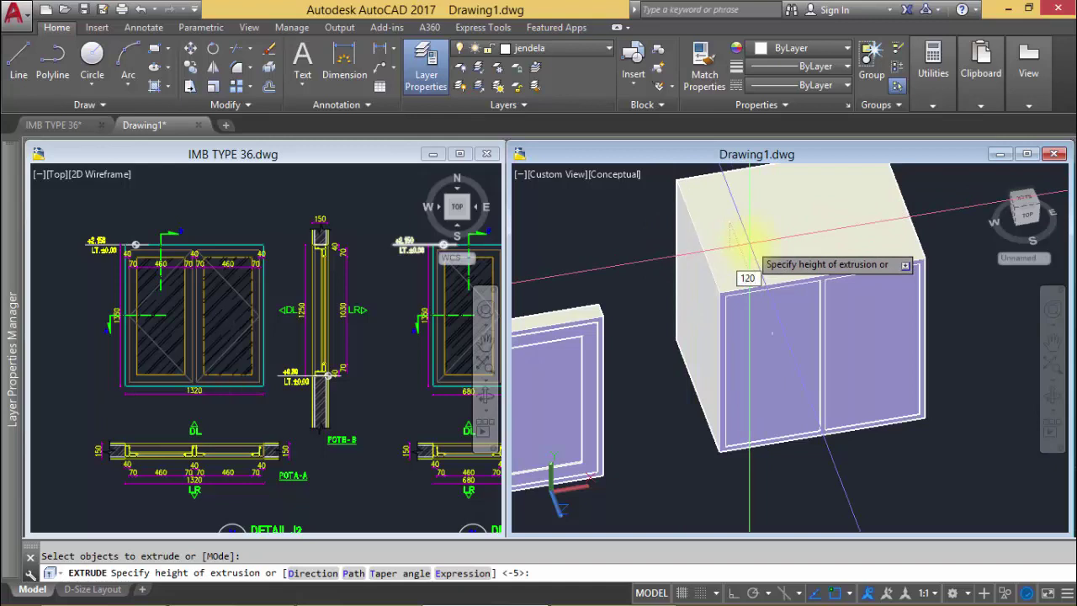
{"action": "key", "text": "Return"}
{"action": "type", "text": "su"}
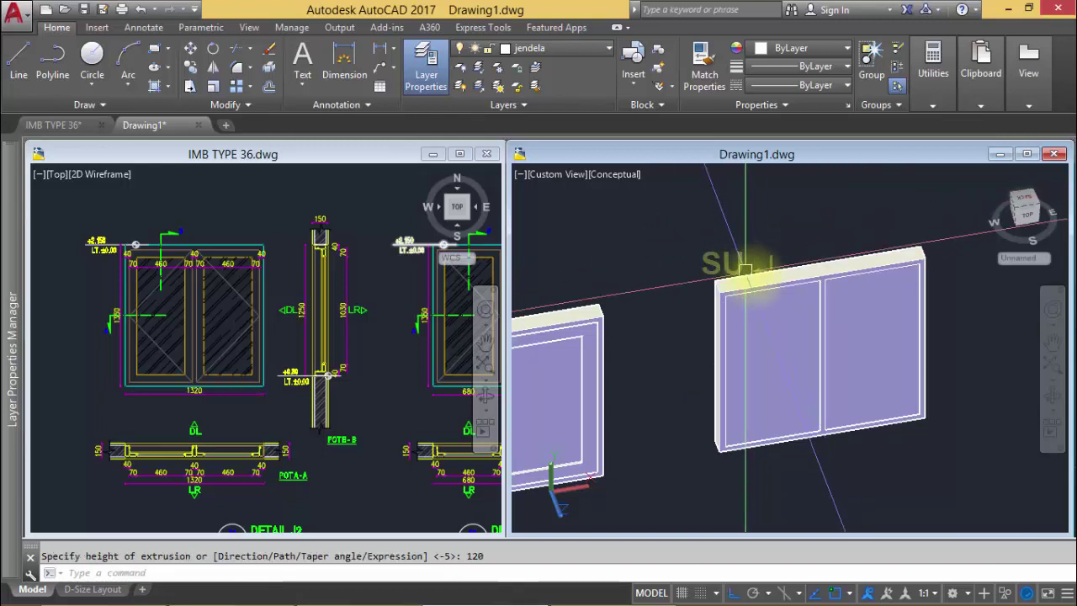
{"action": "scroll", "coordinate": [764, 283], "scroll_direction": "up", "scroll_amount": 2}
{"action": "key", "text": "Return"}
{"action": "middle_click_drag", "start_coordinate": [837, 322], "coordinate": [820, 315]}
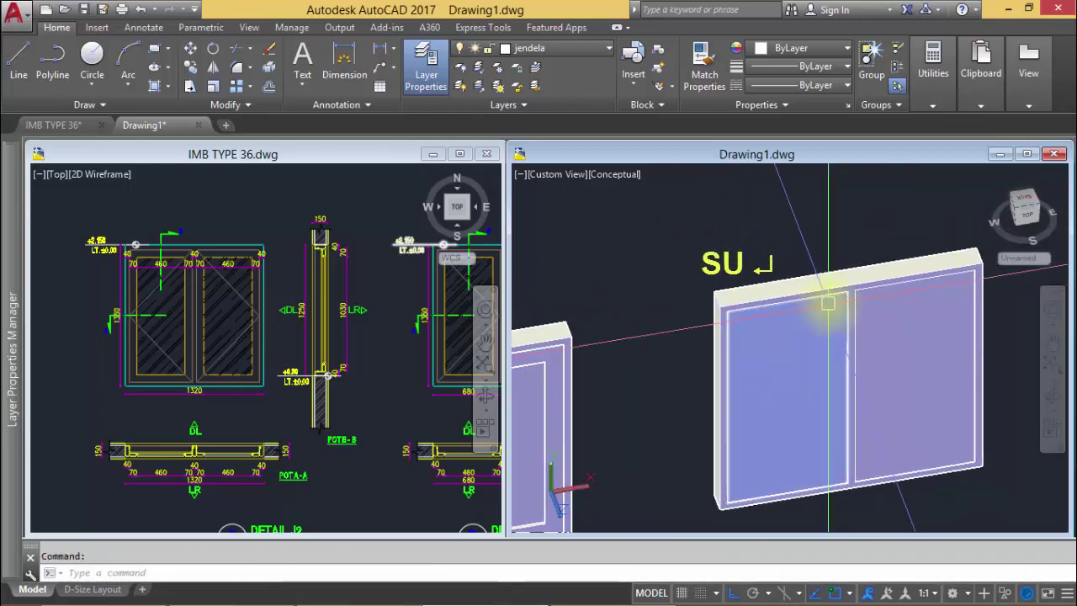
{"action": "key", "text": "Return"}
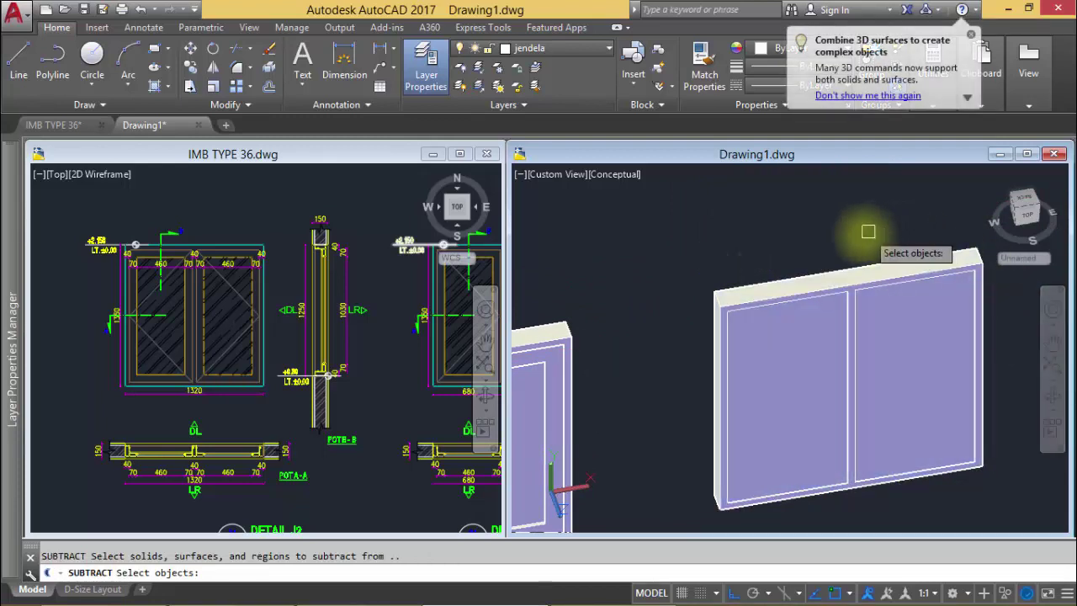
{"action": "left_click", "coordinate": [862, 260]}
{"action": "key", "text": "Return"}
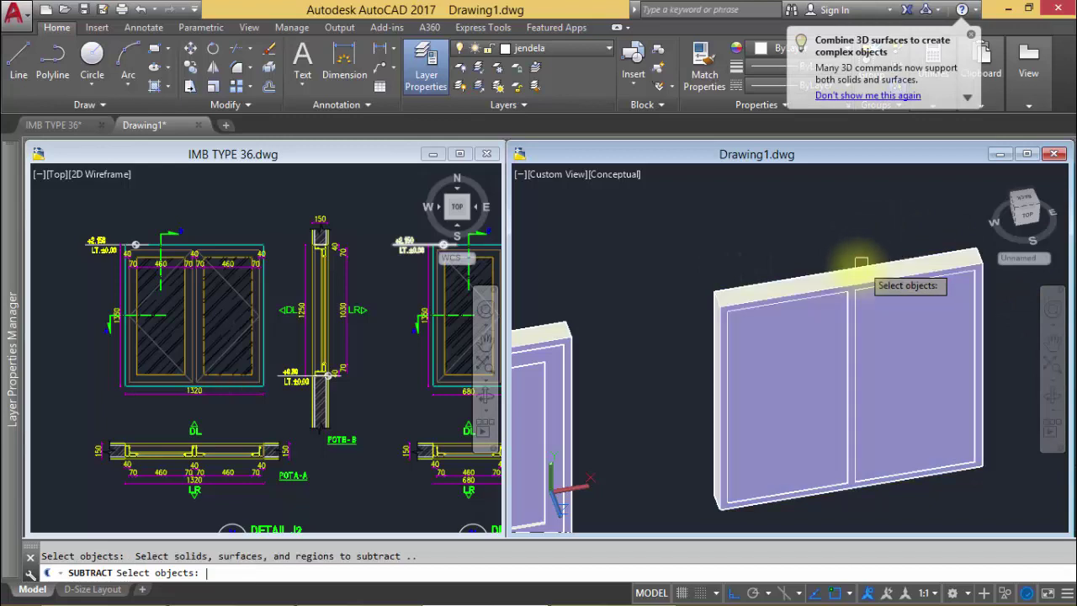
{"action": "left_click", "coordinate": [844, 300]}
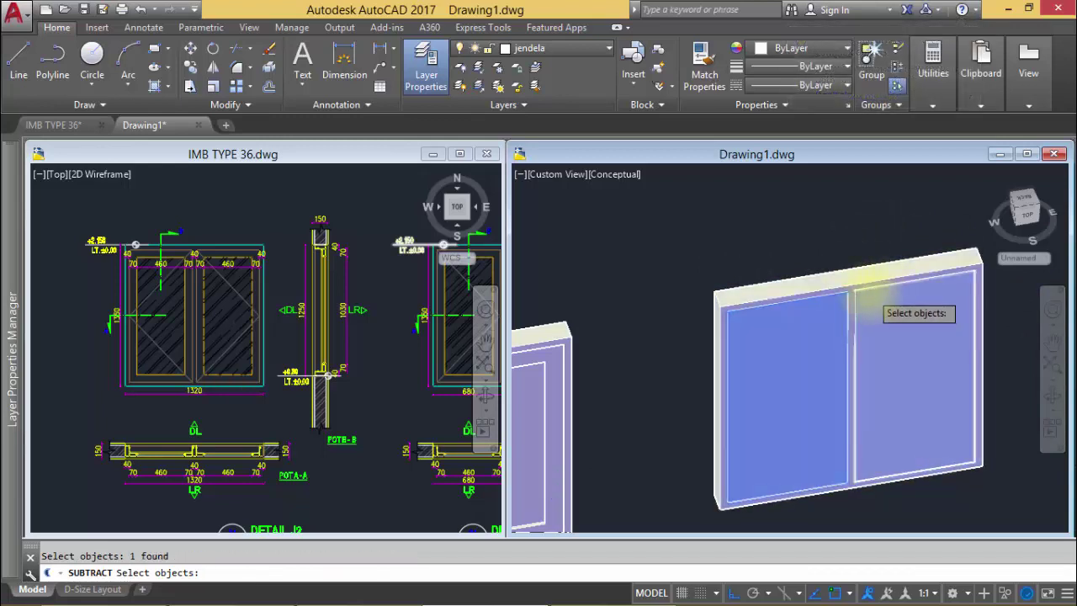
{"action": "scroll", "coordinate": [858, 290], "scroll_direction": "up", "scroll_amount": 3}
{"action": "left_click", "coordinate": [854, 290]}
{"action": "scroll", "coordinate": [858, 302], "scroll_direction": "down", "scroll_amount": 2}
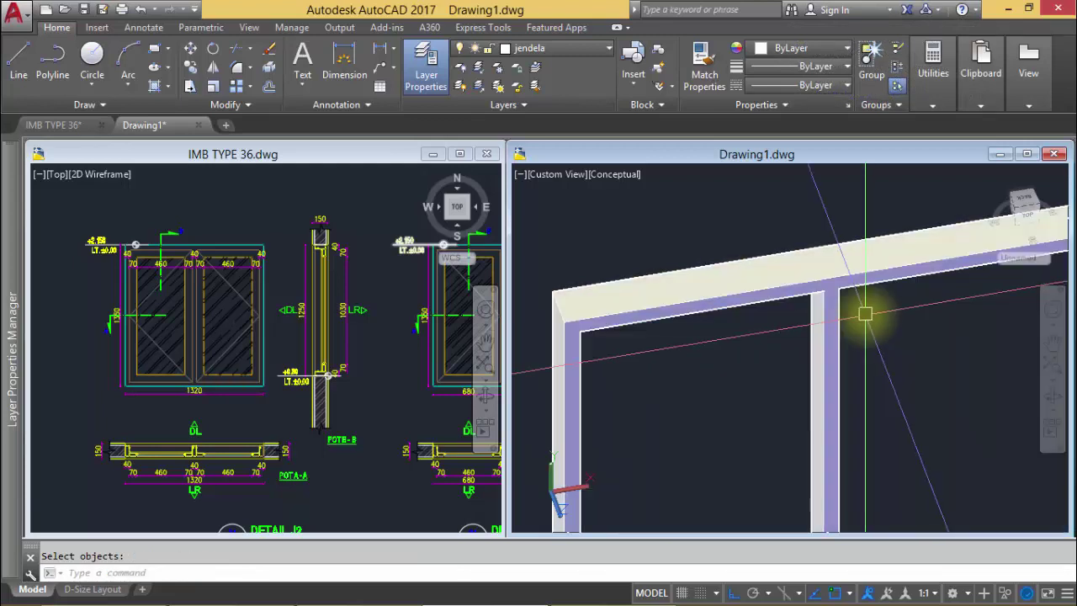
{"action": "scroll", "coordinate": [867, 323], "scroll_direction": "down", "scroll_amount": 4}
{"action": "key", "text": "Escape"}
{"action": "middle_click_drag", "start_coordinate": [877, 331], "coordinate": [854, 336]}
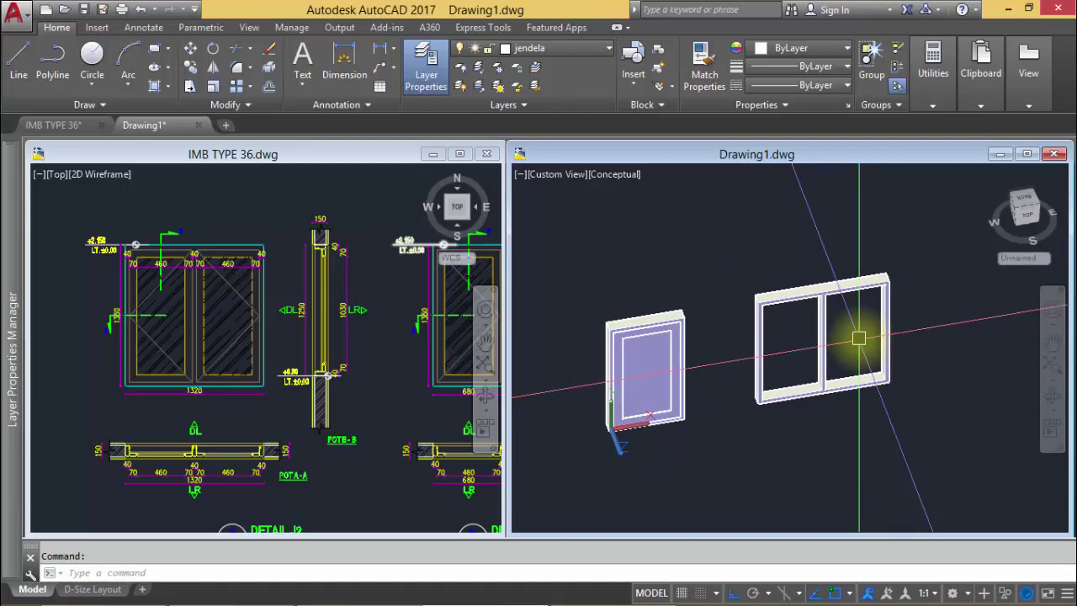
Start a rectangle at the frame corner, then cancel it.
{"action": "scroll", "coordinate": [811, 323], "scroll_direction": "up", "scroll_amount": 3}
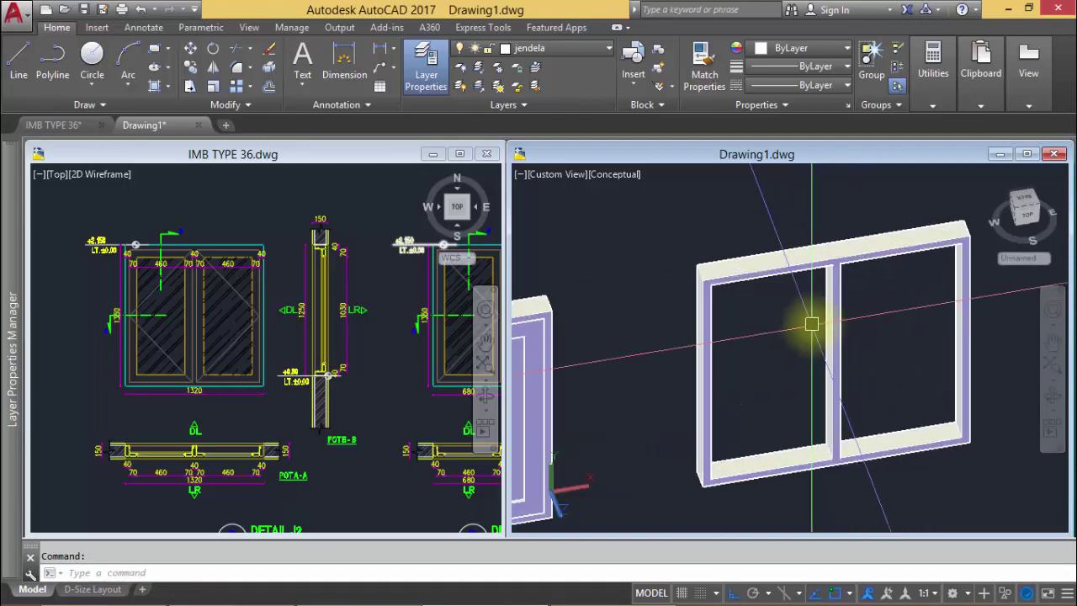
{"action": "middle_click_drag", "start_coordinate": [807, 319], "coordinate": [848, 323], "text": "shift"}
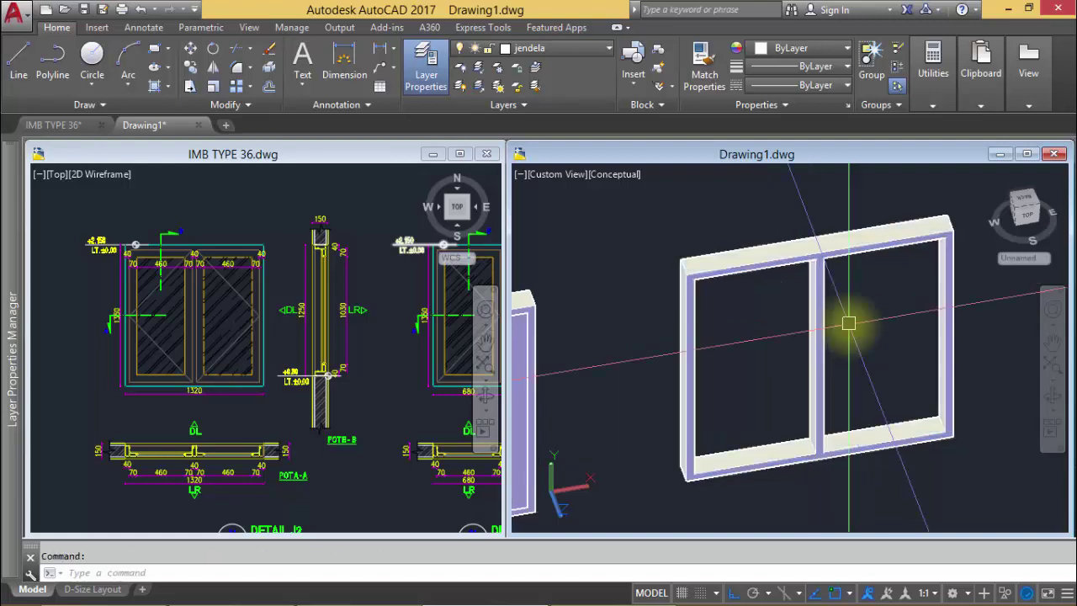
{"action": "type", "text": "rec"}
{"action": "key", "text": "Return"}
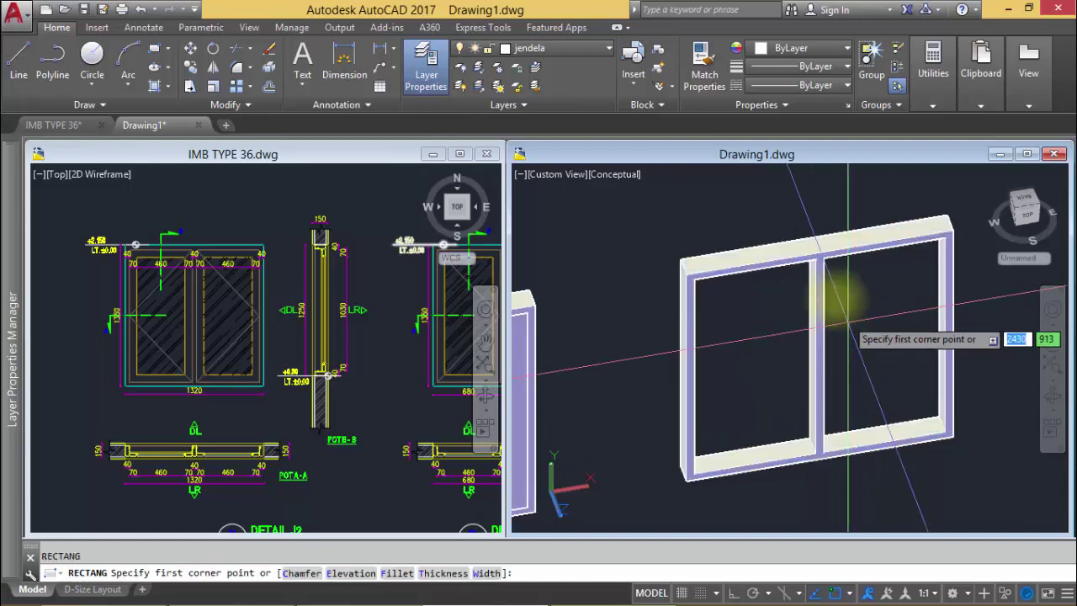
{"action": "scroll", "coordinate": [820, 244], "scroll_direction": "up", "scroll_amount": 3}
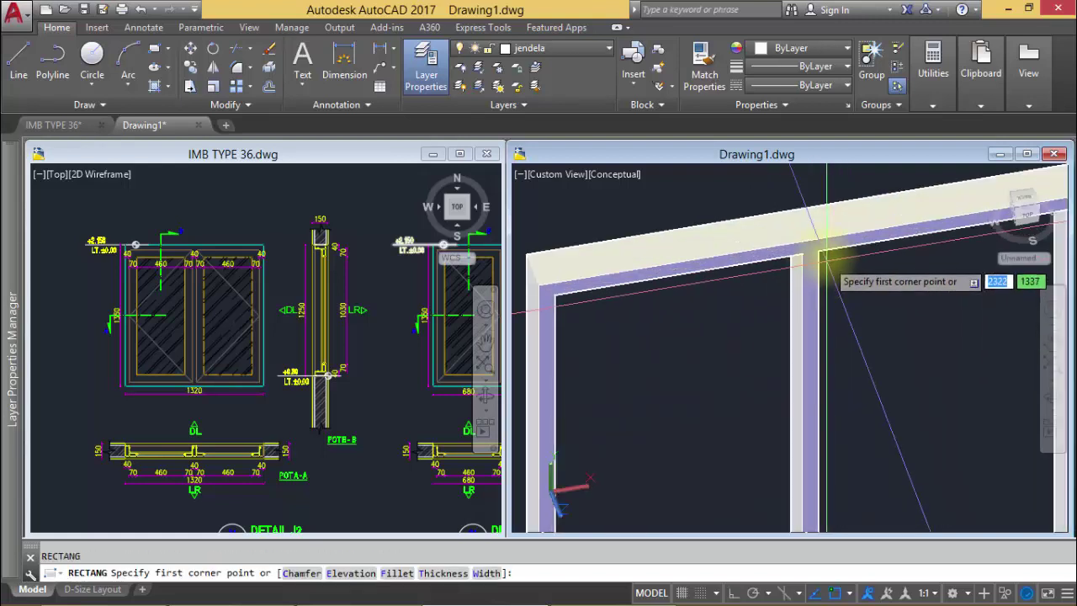
{"action": "left_click", "coordinate": [821, 246]}
{"action": "scroll", "coordinate": [901, 412], "scroll_direction": "down", "scroll_amount": 2}
{"action": "scroll", "coordinate": [901, 412], "scroll_direction": "down", "scroll_amount": 3}
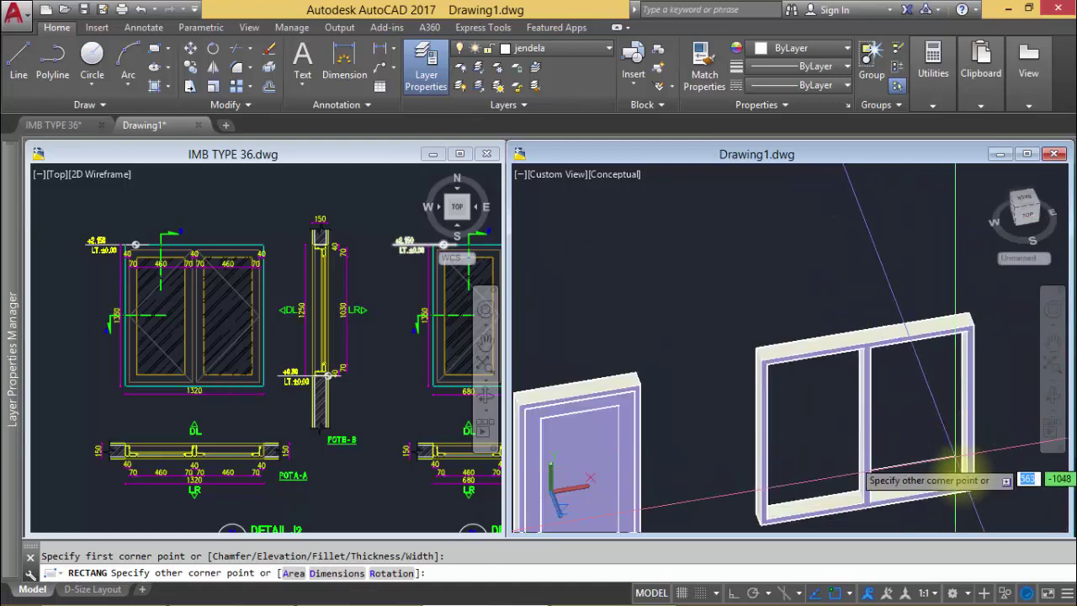
{"action": "middle_click_drag", "start_coordinate": [961, 481], "coordinate": [891, 381]}
{"action": "key", "text": "Escape"}
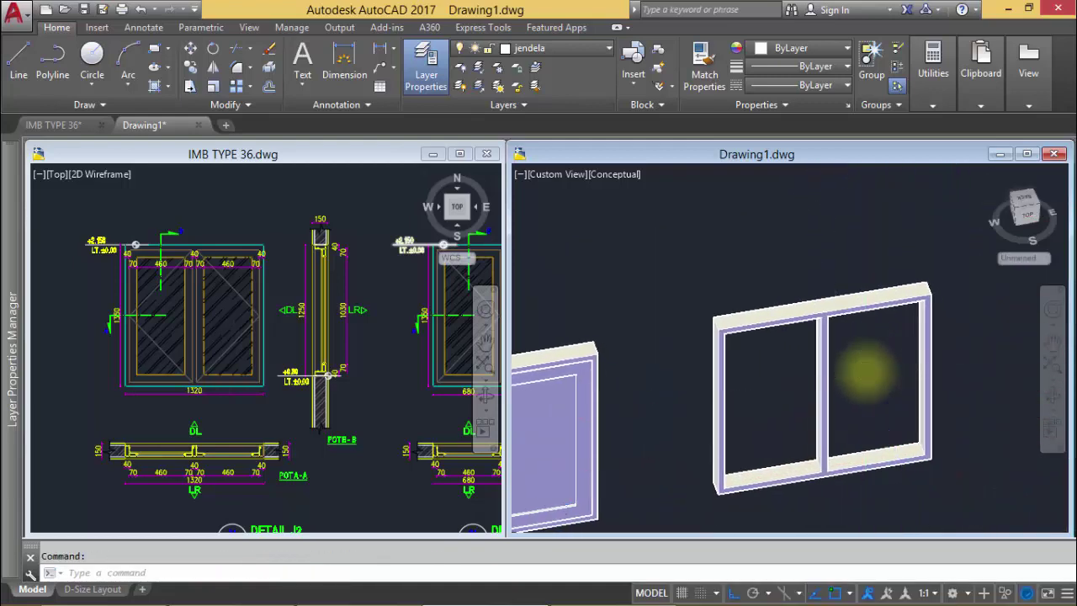
{"action": "scroll", "coordinate": [891, 380], "scroll_direction": "up", "scroll_amount": 3}
Switch the viewport visual style to 2D Wireframe.
{"action": "left_click", "coordinate": [609, 176]}
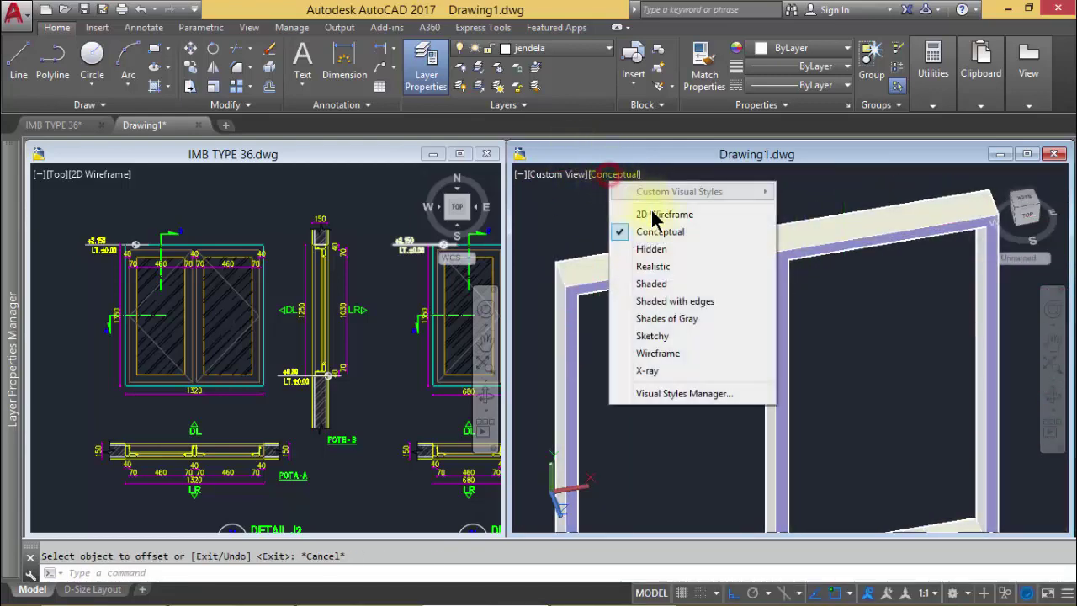
{"action": "left_click", "coordinate": [649, 212]}
{"action": "middle_click_drag", "start_coordinate": [807, 284], "coordinate": [818, 314], "text": "shift"}
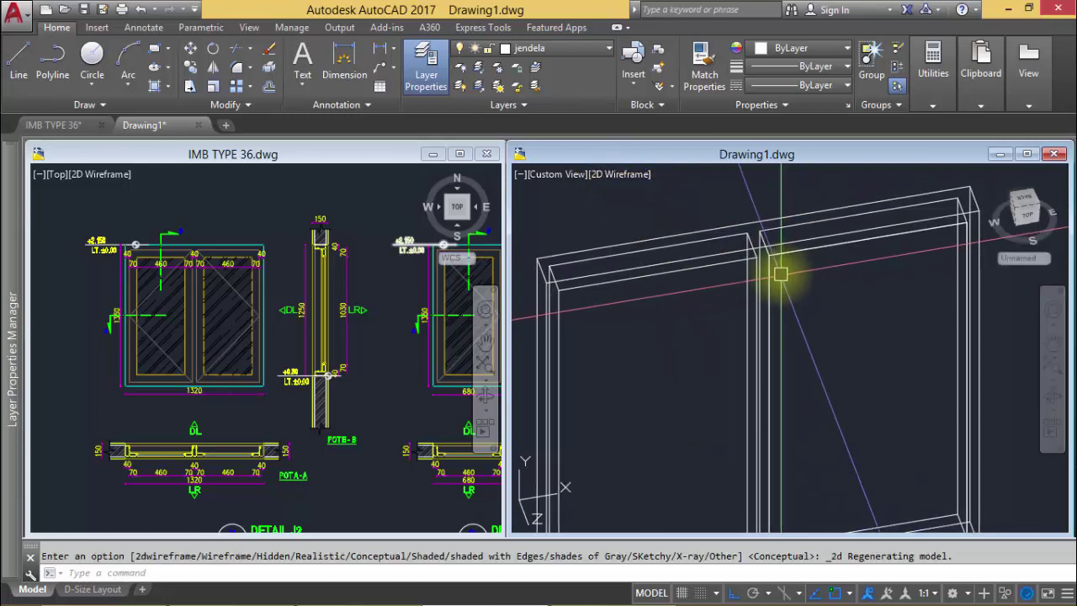
Offset the right opening's edge 100 inward to form an inner rectangle.
{"action": "type", "text": "o"}
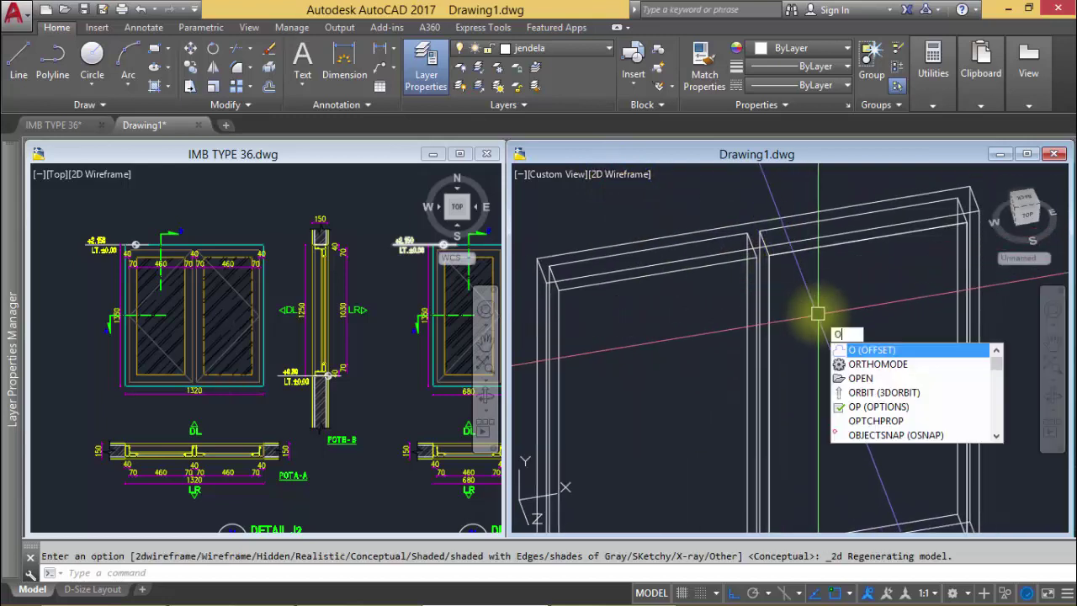
{"action": "key", "text": "Return"}
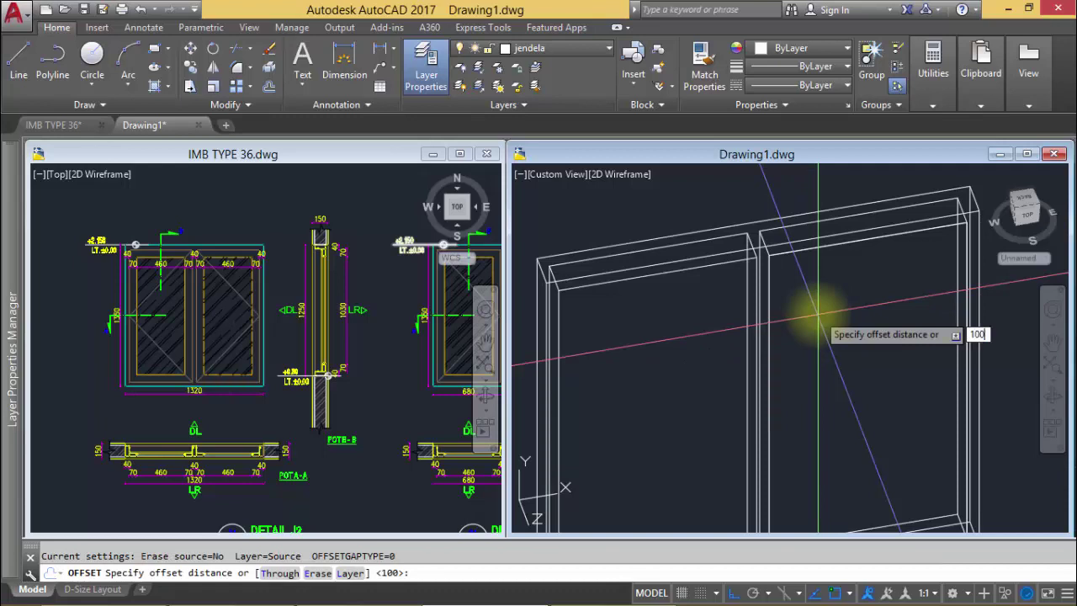
{"action": "key", "text": "Return"}
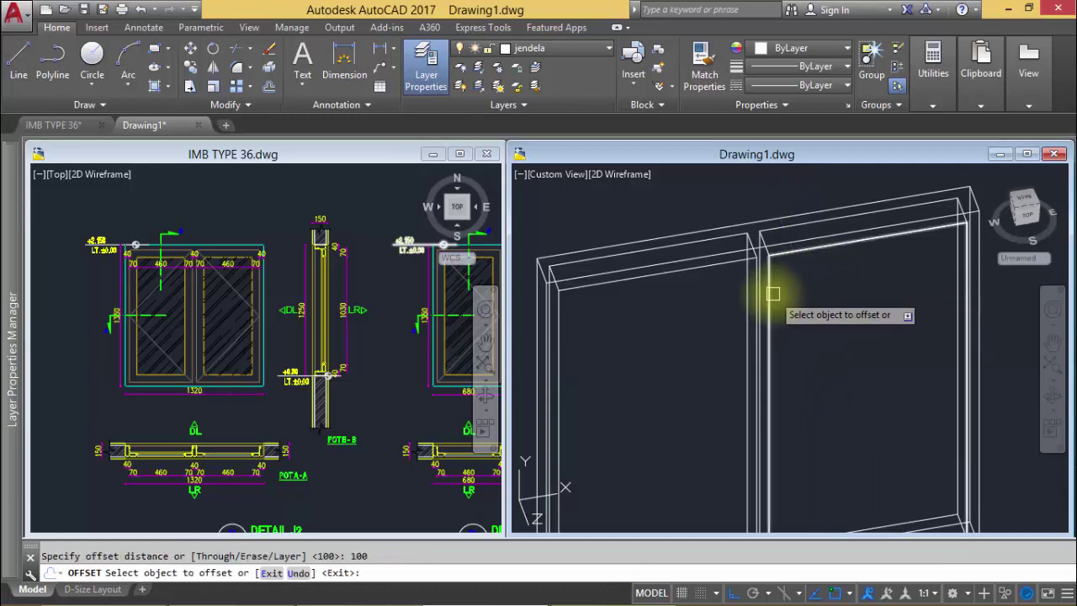
{"action": "left_click", "coordinate": [773, 294]}
{"action": "left_click", "coordinate": [824, 307]}
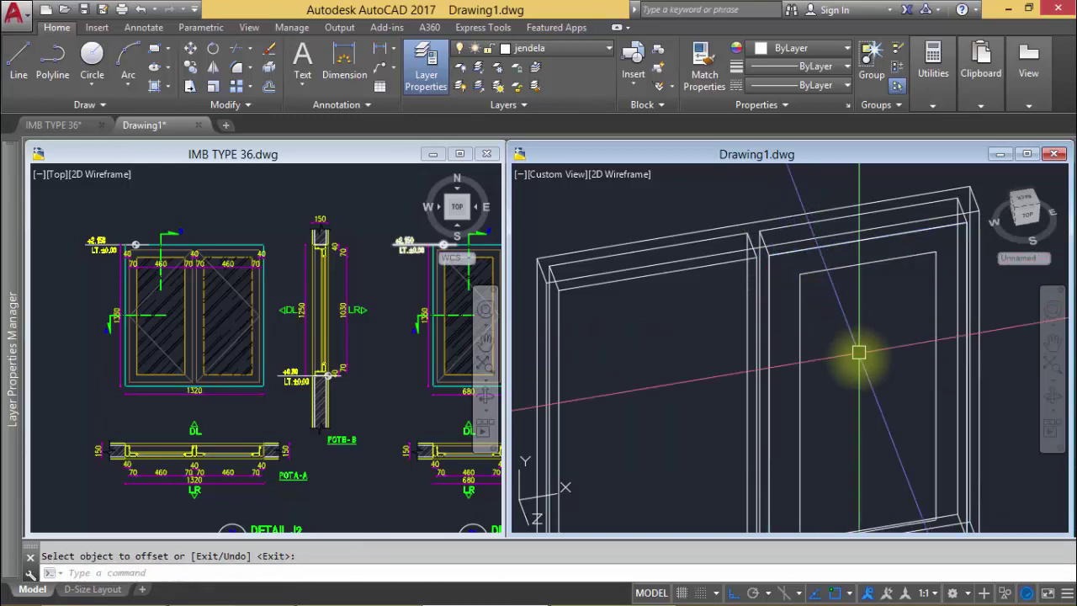
{"action": "middle_click_drag", "start_coordinate": [858, 352], "coordinate": [806, 310]}
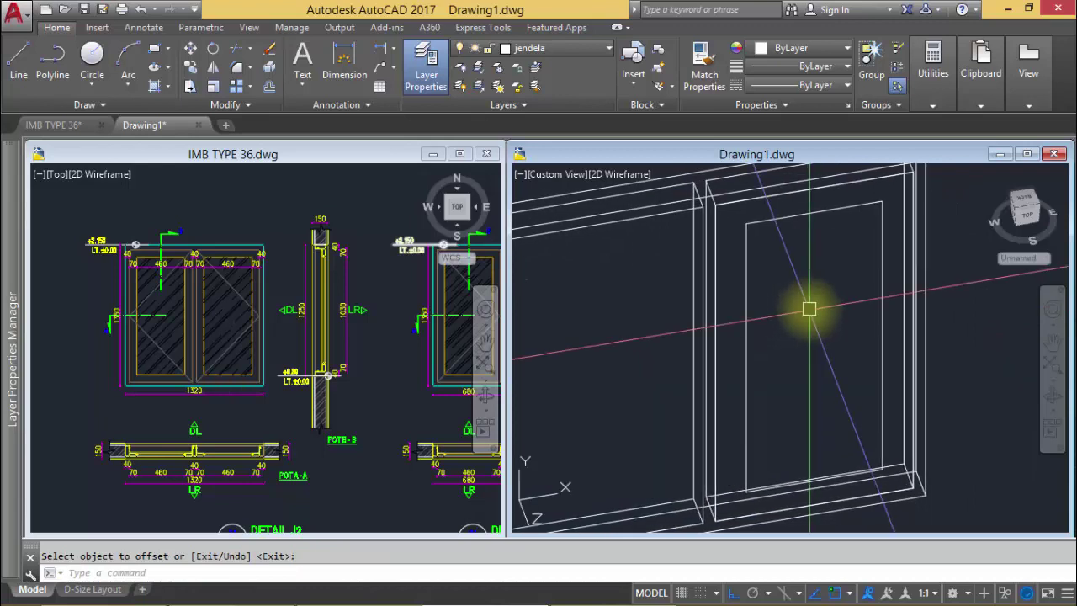
Copy the inner rectangle 960 units across into the other opening.
{"action": "left_click", "coordinate": [742, 301]}
{"action": "key", "text": "Return"}
{"action": "left_click", "coordinate": [752, 489]}
{"action": "middle_click_drag", "start_coordinate": [940, 480], "coordinate": [787, 475]}
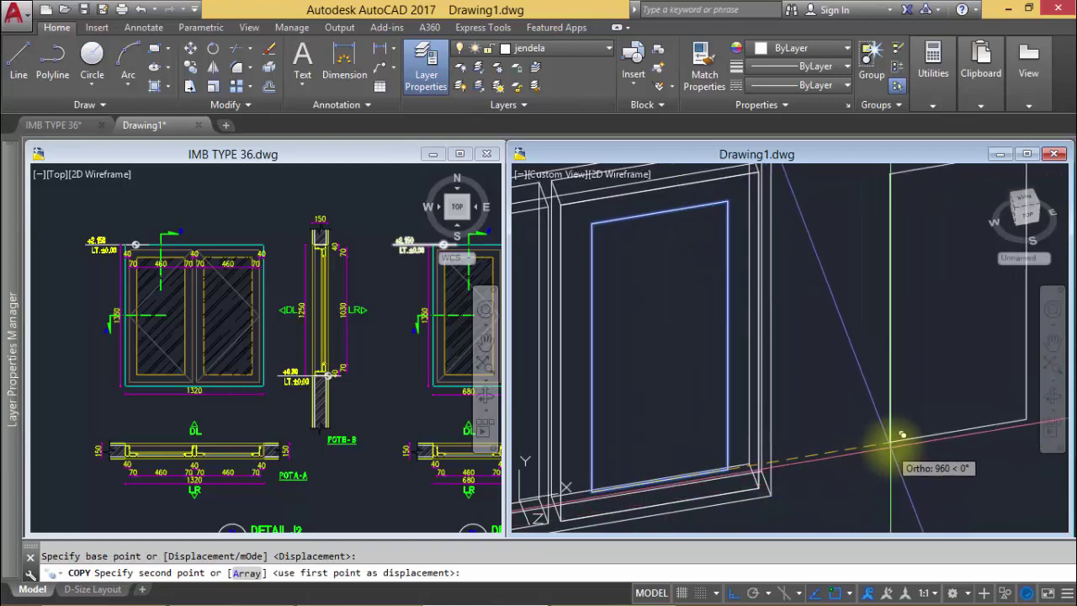
{"action": "left_click", "coordinate": [893, 438]}
{"action": "key", "text": "Return"}
{"action": "scroll", "coordinate": [813, 379], "scroll_direction": "up", "scroll_amount": 3}
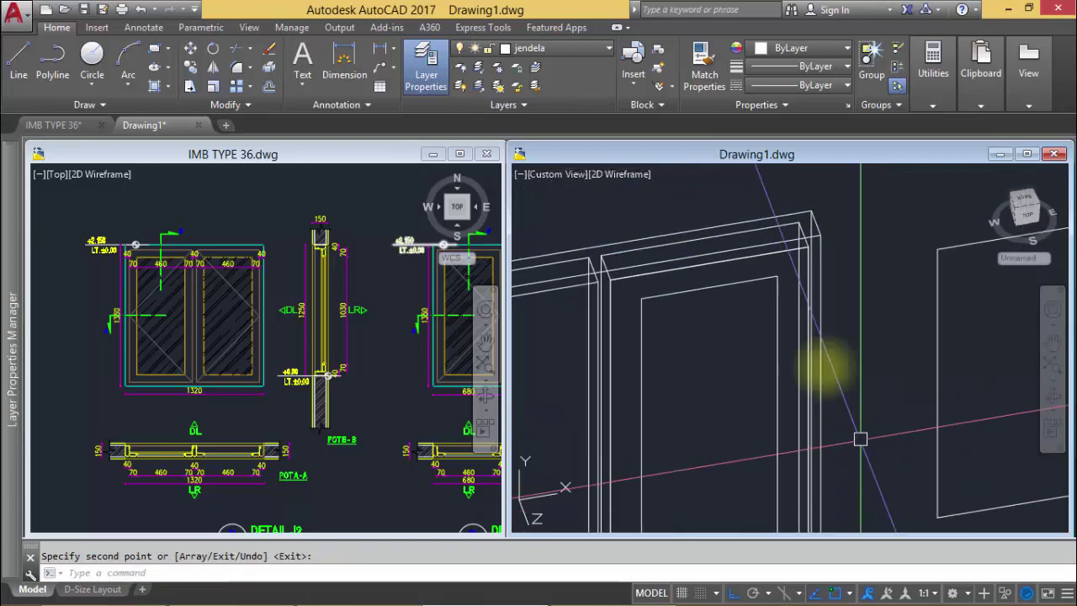
{"action": "key", "text": "Escape"}
{"action": "scroll", "coordinate": [852, 228], "scroll_direction": "up", "scroll_amount": 2}
{"action": "scroll", "coordinate": [763, 330], "scroll_direction": "down", "scroll_amount": 2}
{"action": "type", "text": "ext"}
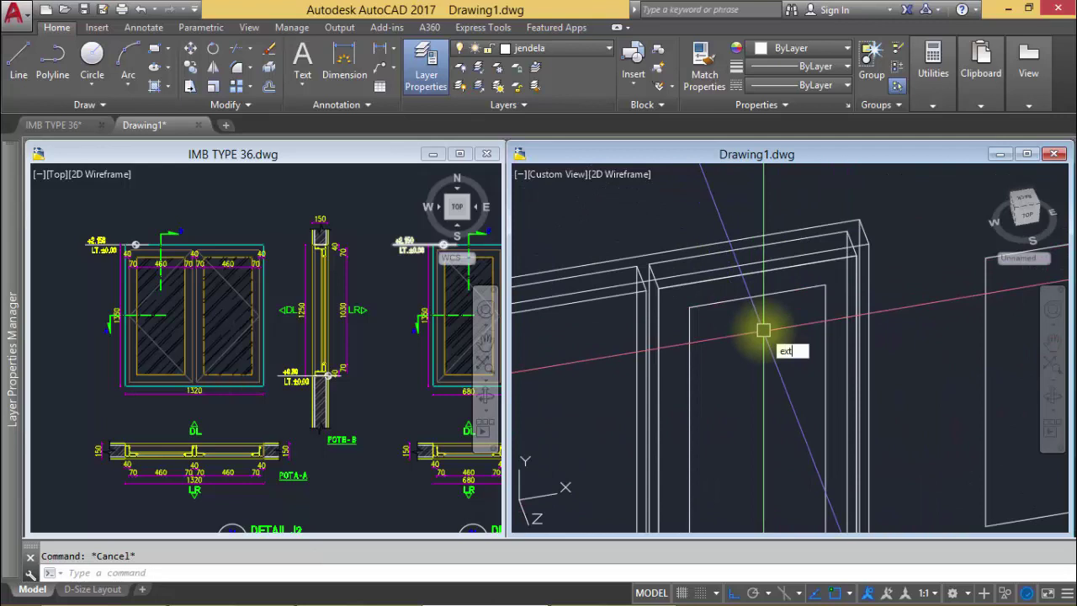
Extrude the rectangle 40 high.
{"action": "key", "text": "Return"}
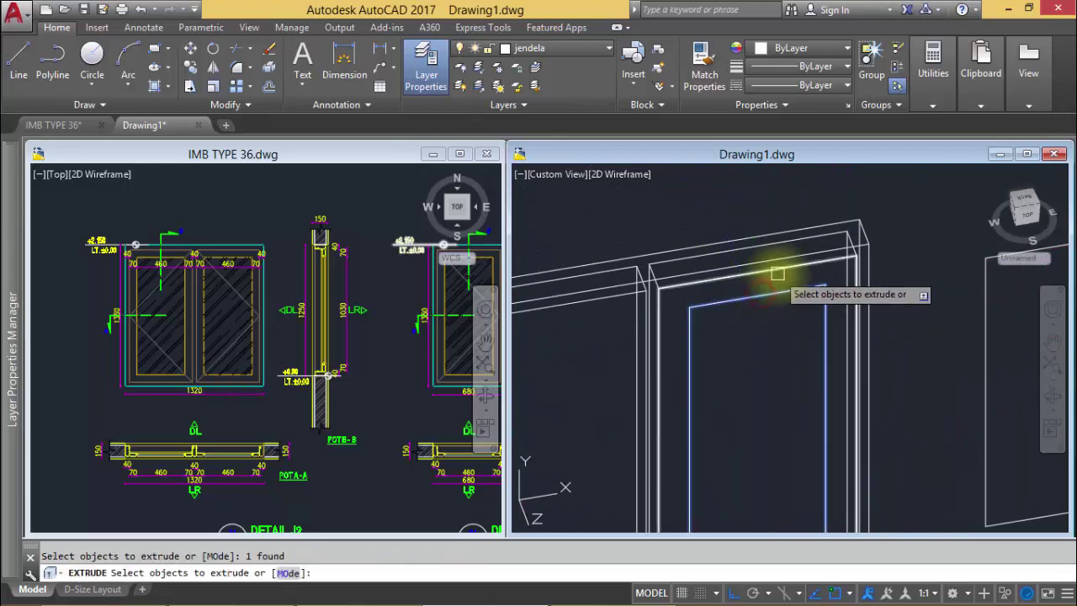
{"action": "key", "text": "Return"}
{"action": "type", "text": "40"}
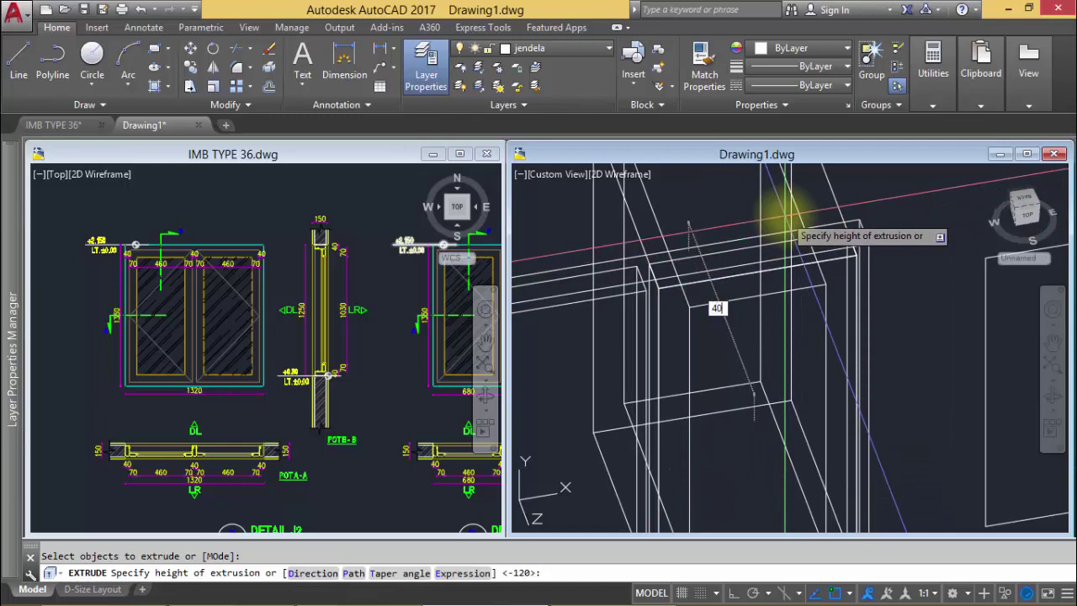
{"action": "key", "text": "Return"}
{"action": "scroll", "coordinate": [712, 293], "scroll_direction": "up", "scroll_amount": 3}
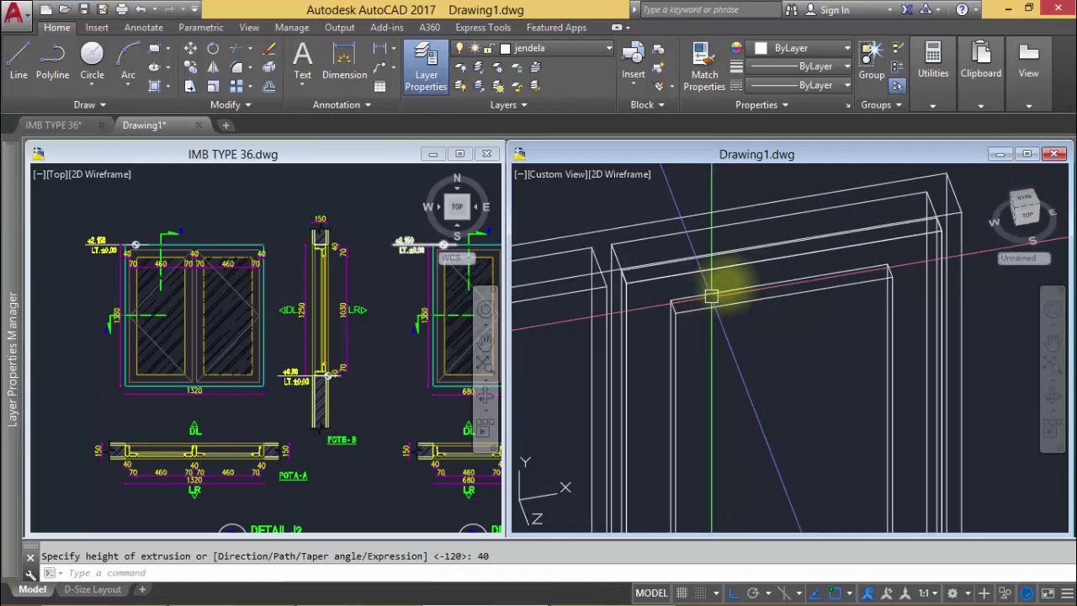
Subtract the inner box from the outer sash solid with SUBTRACT.
{"action": "type", "text": "su"}
{"action": "key", "text": "Return"}
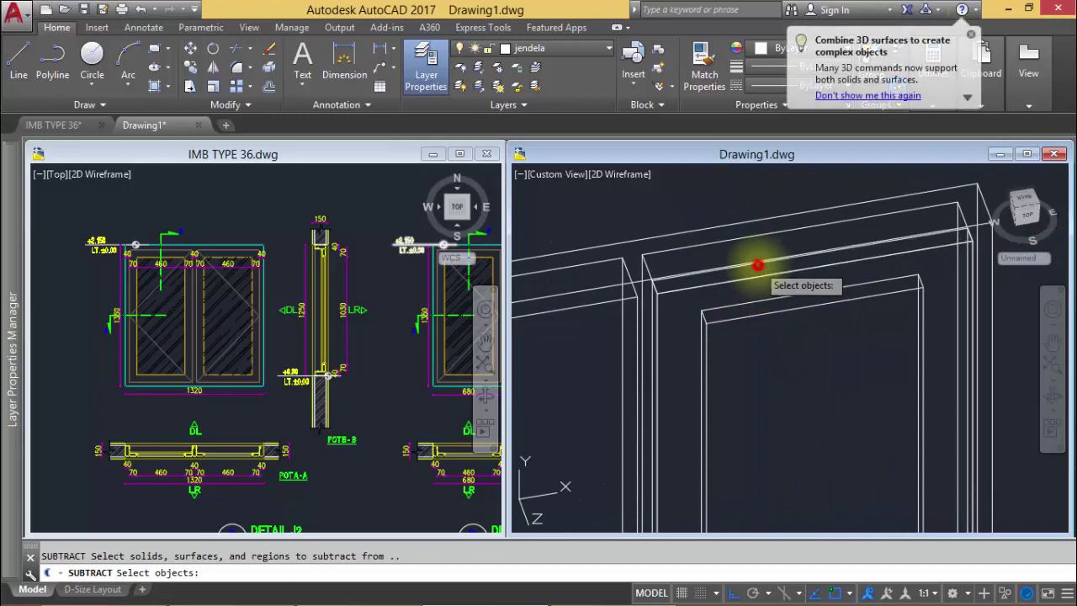
{"action": "left_click", "coordinate": [757, 266]}
{"action": "key", "text": "Return"}
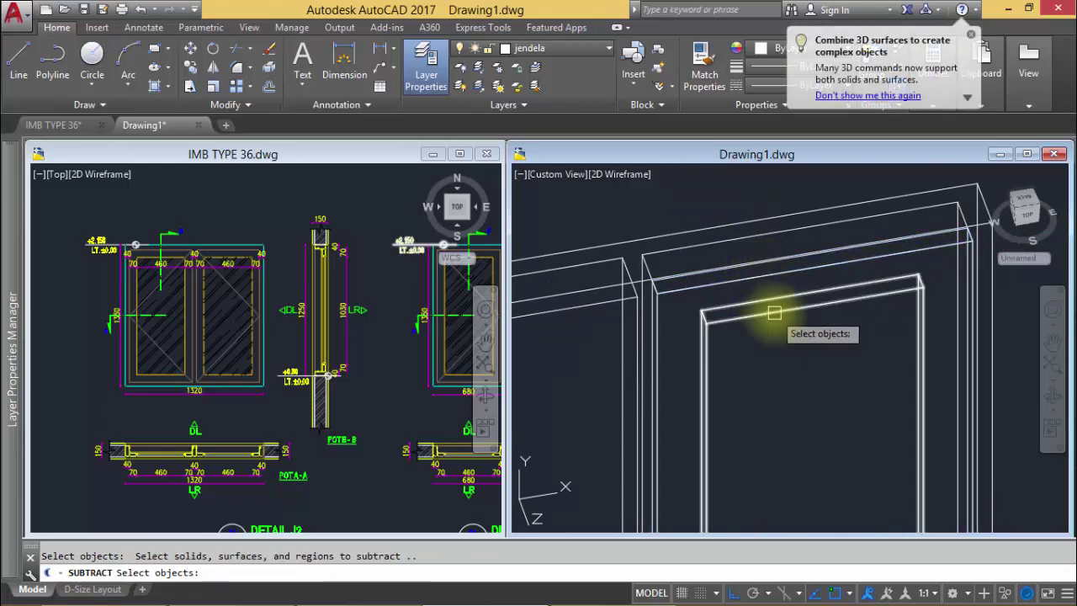
{"action": "left_click", "coordinate": [774, 313]}
{"action": "key", "text": "Return"}
{"action": "scroll", "coordinate": [781, 311], "scroll_direction": "down", "scroll_amount": 5}
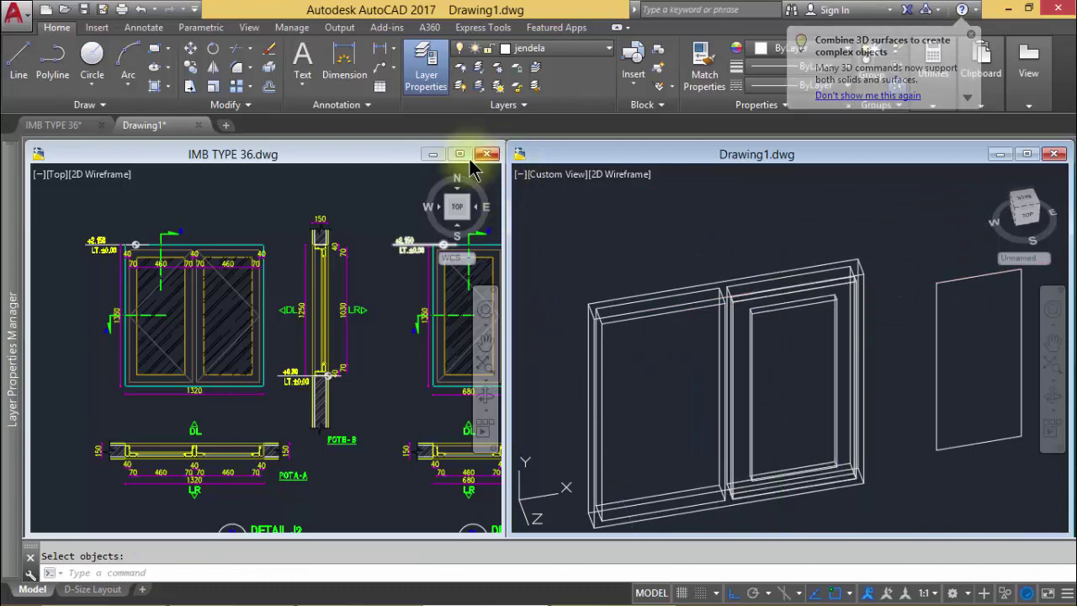
Extrude the rectangle to a 5-thick glass panel in Conceptual view, then return to 2D Wireframe.
{"action": "left_click", "coordinate": [622, 174]}
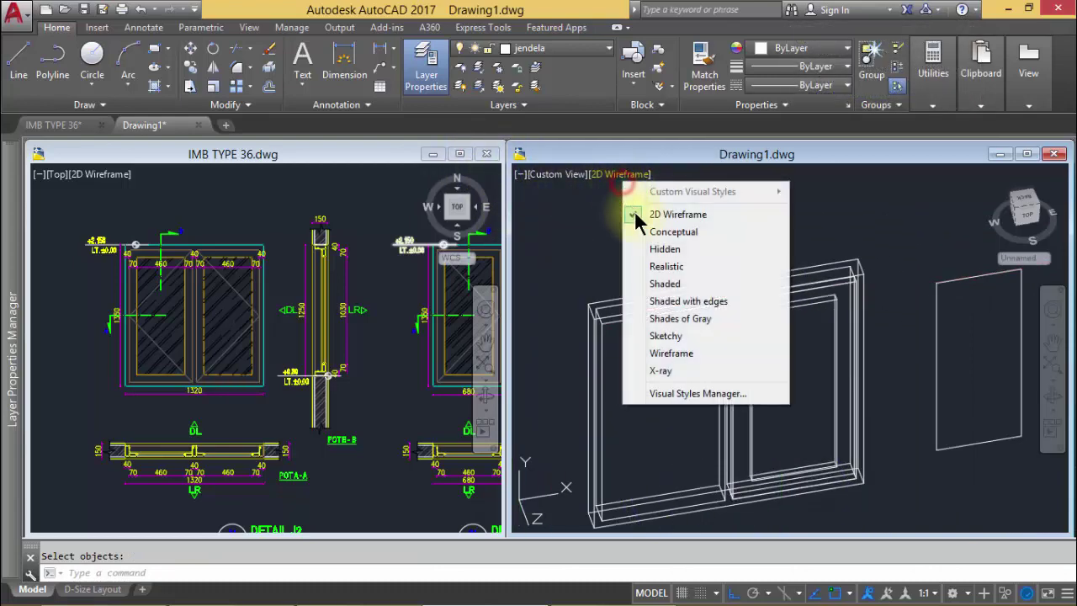
{"action": "left_click", "coordinate": [649, 235]}
{"action": "scroll", "coordinate": [882, 317], "scroll_direction": "up", "scroll_amount": 3}
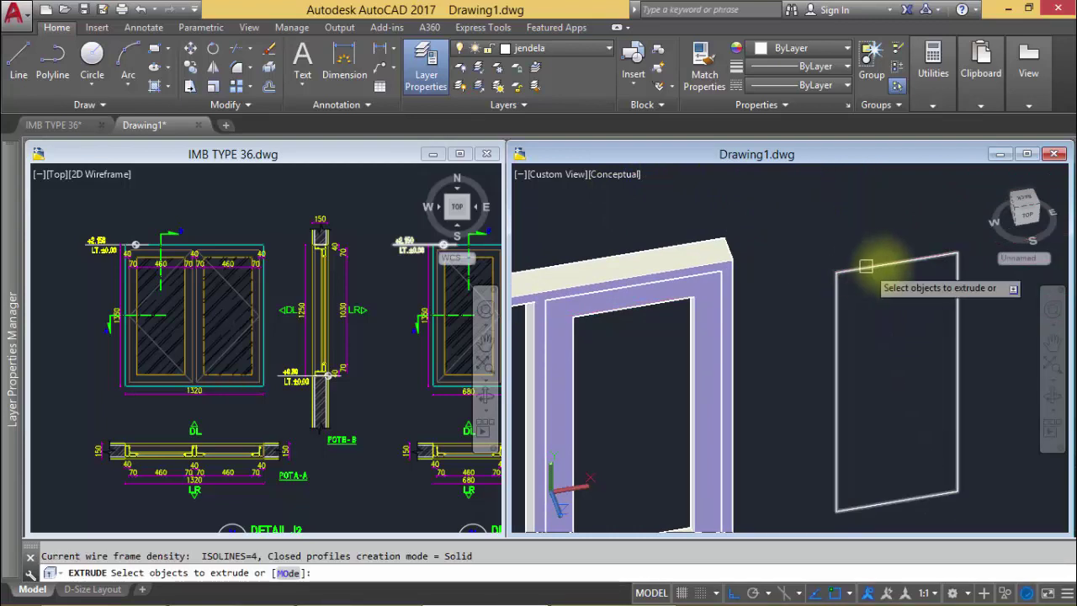
{"action": "key", "text": "Return"}
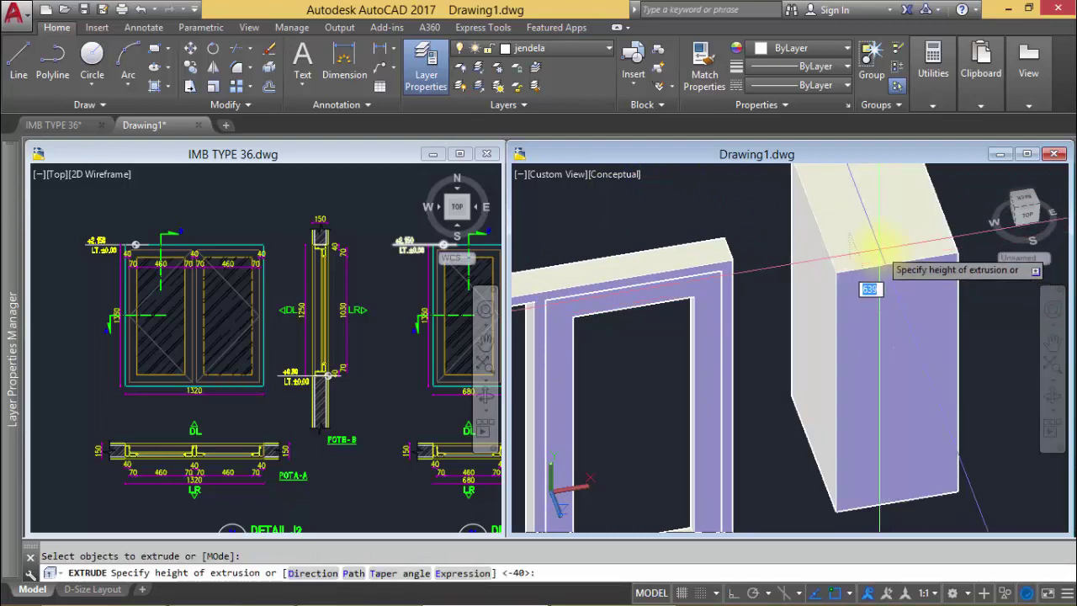
{"action": "key", "text": "Return"}
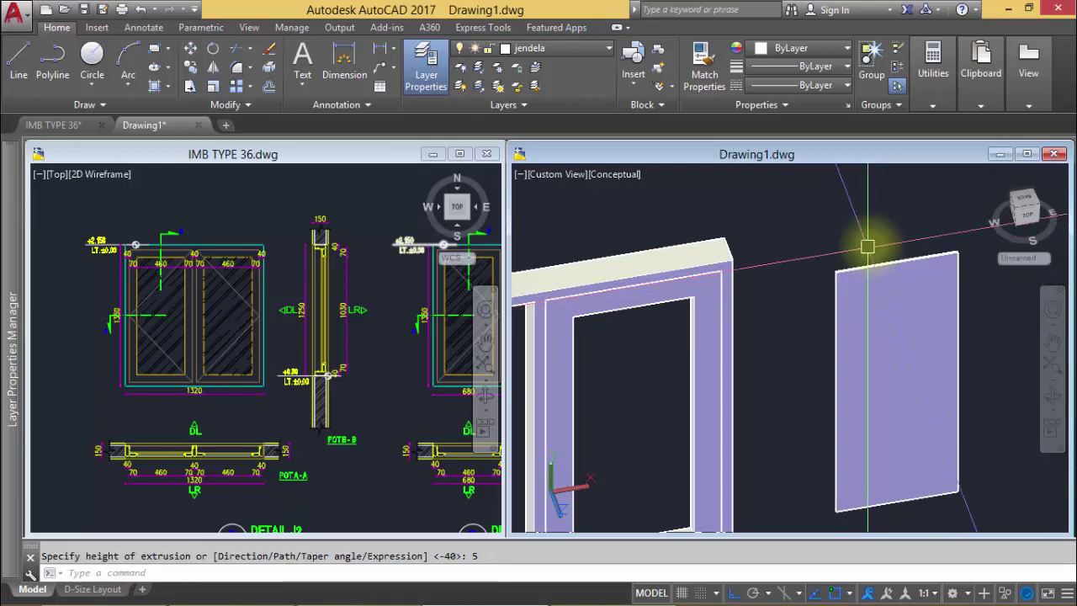
{"action": "middle_click_drag", "start_coordinate": [867, 246], "coordinate": [837, 291], "text": "shift"}
{"action": "type", "text": "v"}
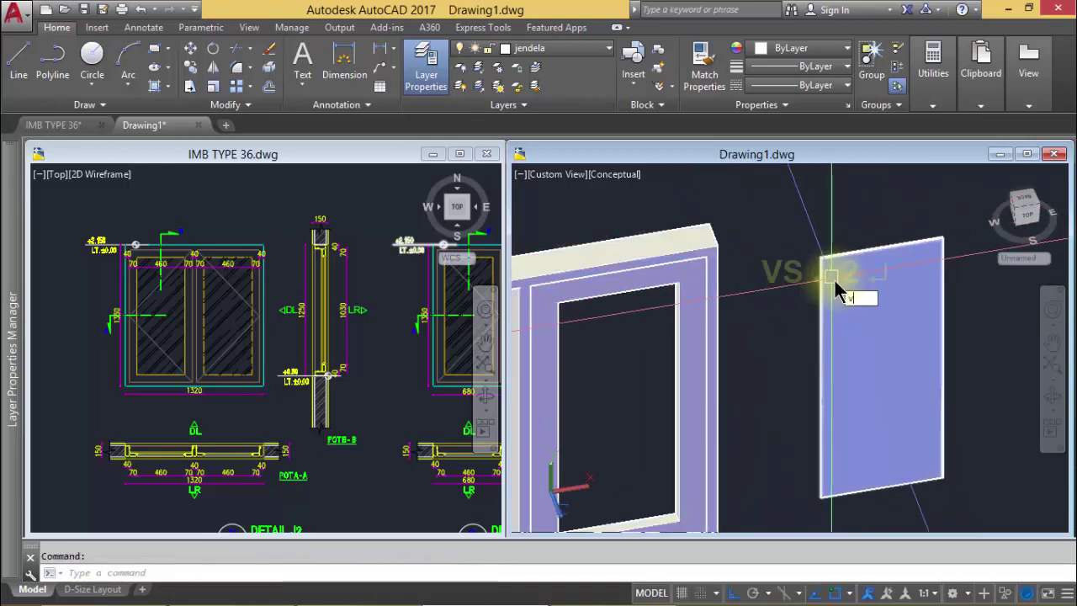
{"action": "key", "text": "Return"}
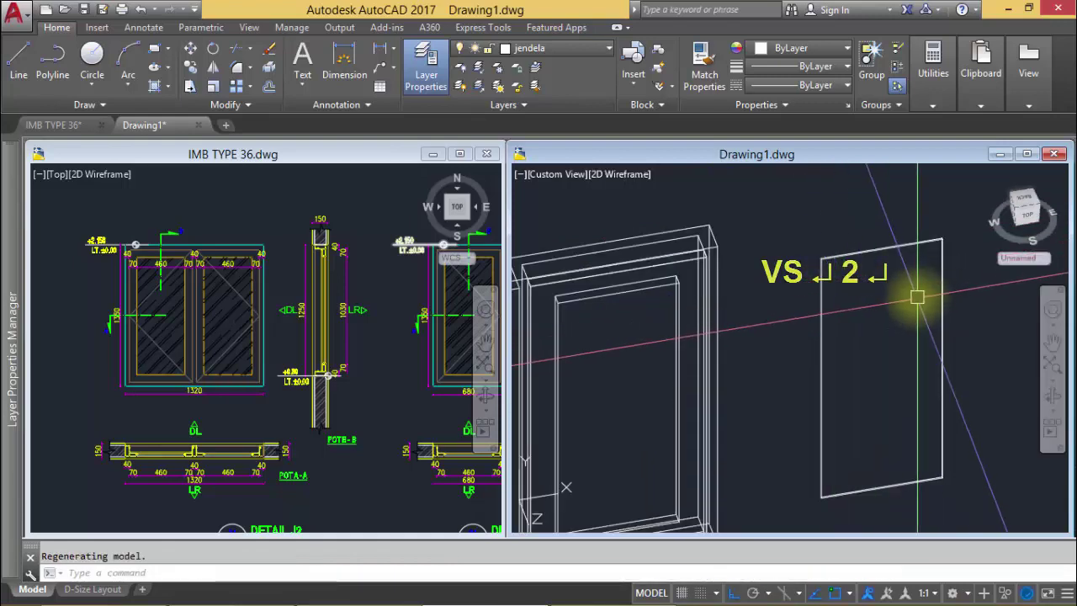
Move the glass panel corner-to-corner into the window sash frame.
{"action": "type", "text": "m"}
{"action": "key", "text": "Return"}
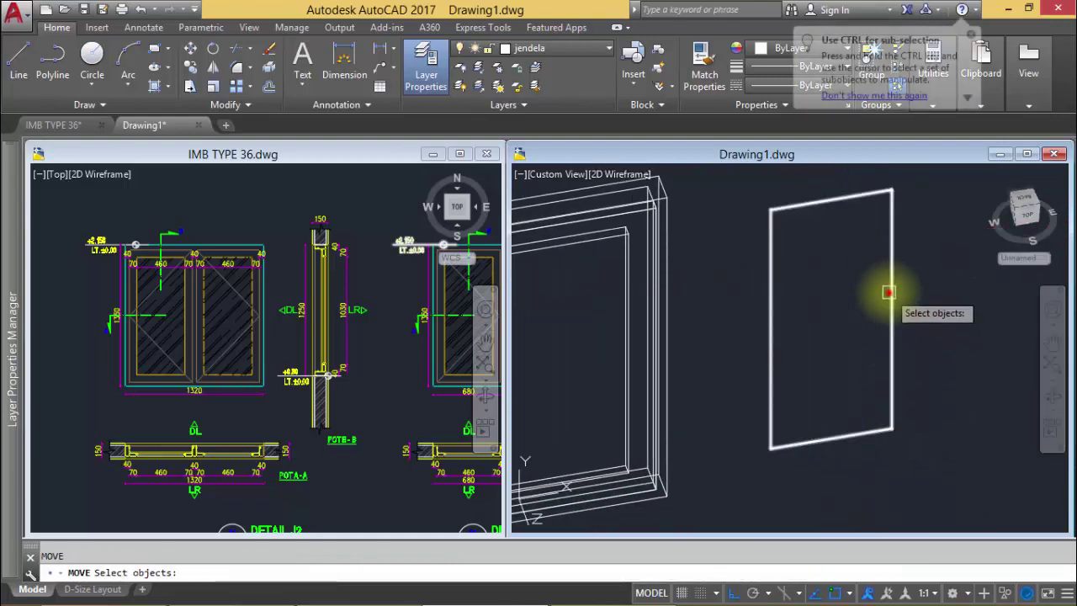
{"action": "left_click", "coordinate": [888, 288]}
{"action": "key", "text": "Return"}
{"action": "scroll", "coordinate": [938, 446], "scroll_direction": "up", "scroll_amount": 3}
{"action": "middle_click_drag", "start_coordinate": [936, 446], "coordinate": [1043, 497]}
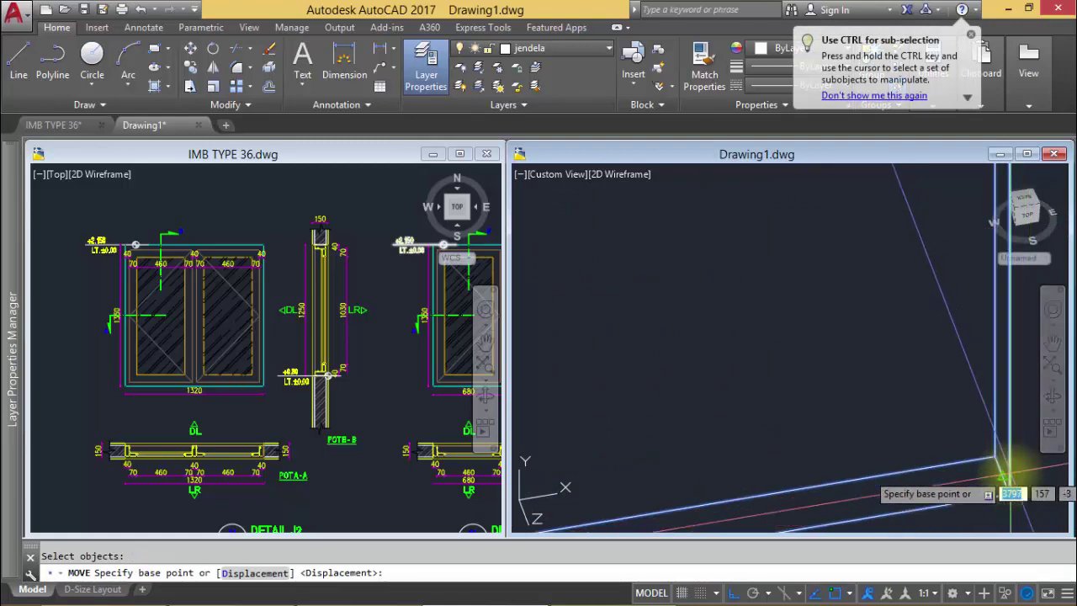
{"action": "left_click", "coordinate": [1005, 444]}
{"action": "scroll", "coordinate": [1020, 424], "scroll_direction": "down", "scroll_amount": 3}
{"action": "scroll", "coordinate": [846, 457], "scroll_direction": "up", "scroll_amount": 3}
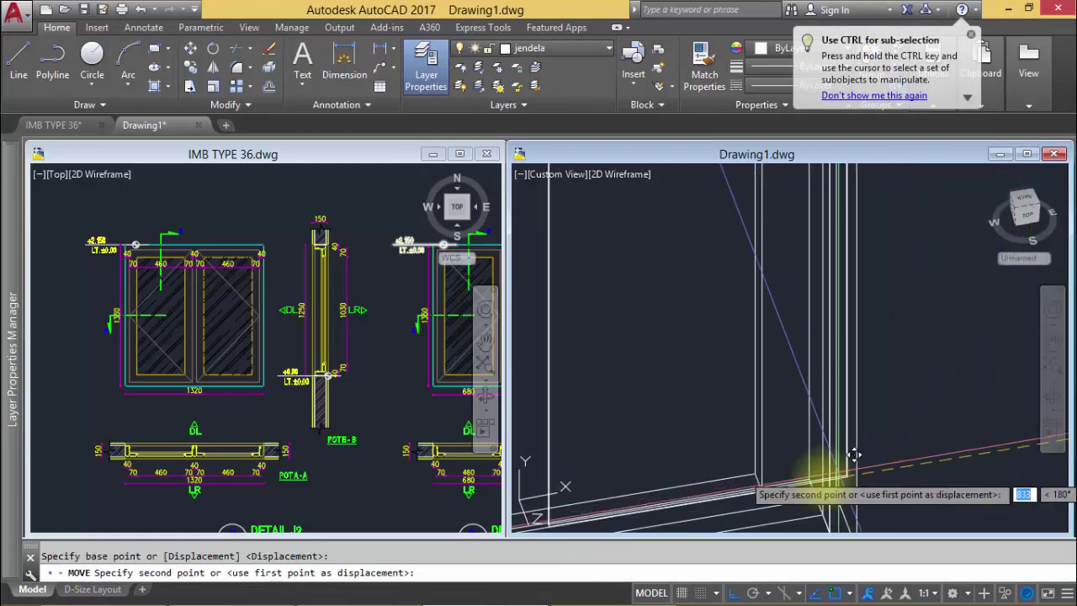
{"action": "left_click", "coordinate": [775, 445]}
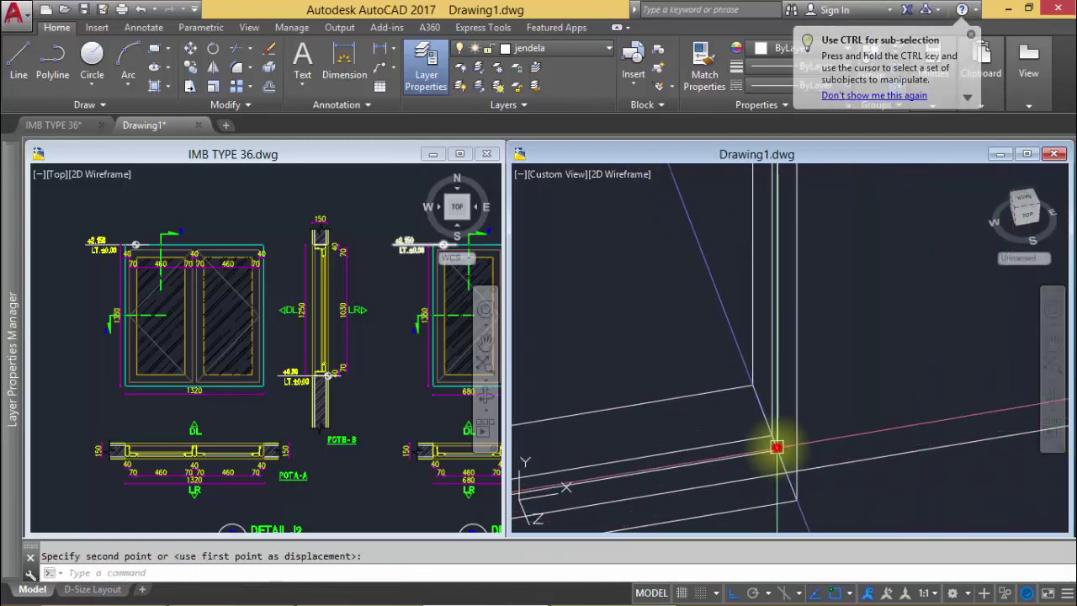
{"action": "scroll", "coordinate": [777, 447], "scroll_direction": "down", "scroll_amount": 3}
{"action": "scroll", "coordinate": [800, 413], "scroll_direction": "down", "scroll_amount": 3}
{"action": "scroll", "coordinate": [820, 401], "scroll_direction": "up", "scroll_amount": 2}
{"action": "scroll", "coordinate": [782, 288], "scroll_direction": "up", "scroll_amount": 3}
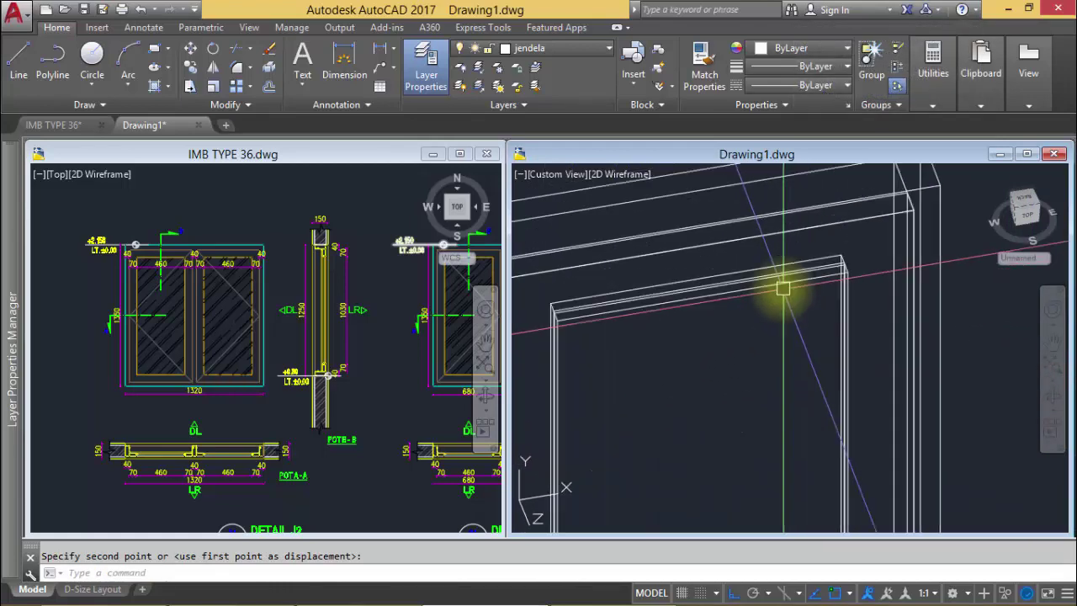
Copy the glazed sash from its corner into the double window's second opening.
{"action": "left_click", "coordinate": [883, 278]}
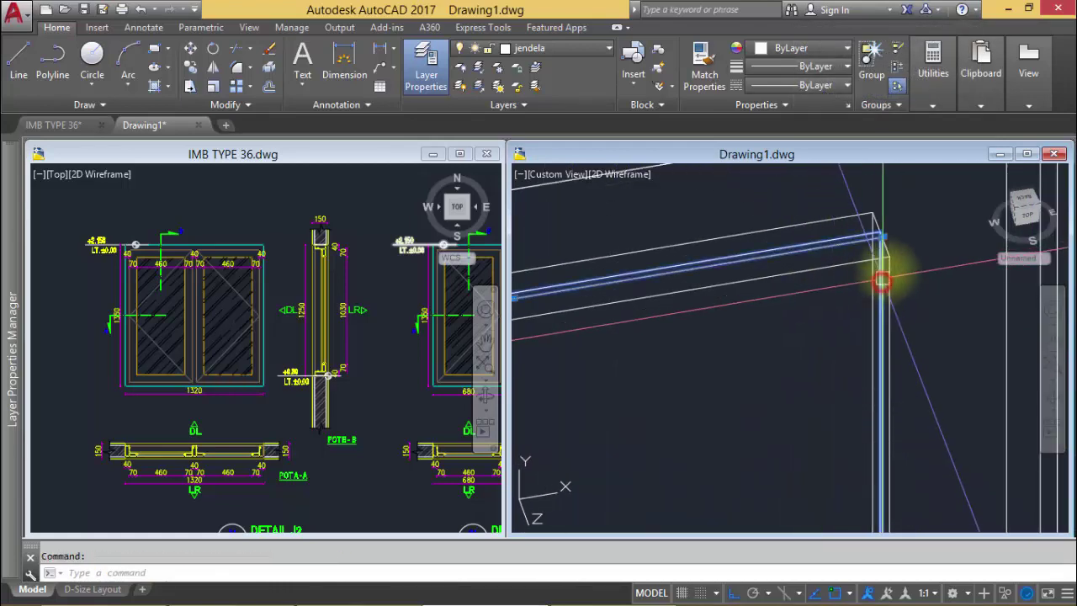
{"action": "type", "text": "co"}
{"action": "key", "text": "Return"}
{"action": "scroll", "coordinate": [894, 268], "scroll_direction": "down", "scroll_amount": 2}
{"action": "scroll", "coordinate": [892, 269], "scroll_direction": "down", "scroll_amount": 2}
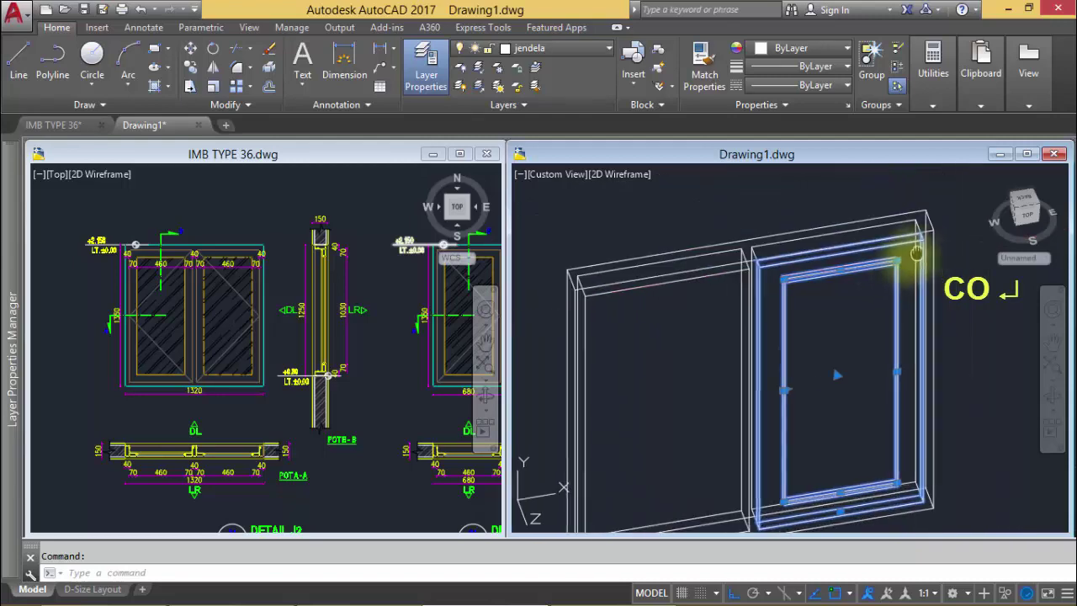
{"action": "scroll", "coordinate": [883, 276], "scroll_direction": "up", "scroll_amount": 1}
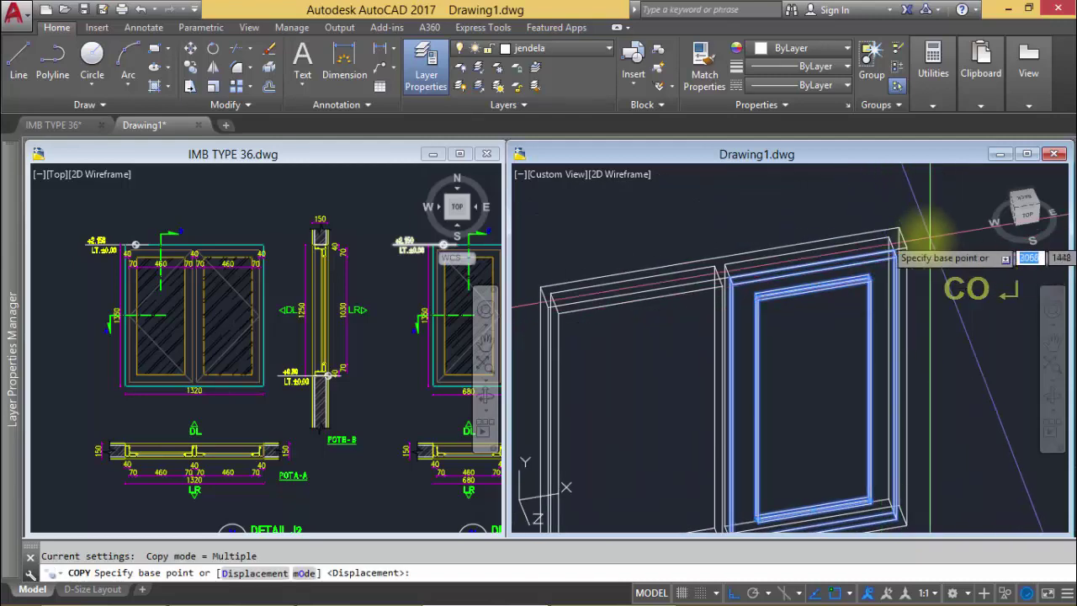
{"action": "scroll", "coordinate": [909, 252], "scroll_direction": "up", "scroll_amount": 2}
{"action": "scroll", "coordinate": [929, 228], "scroll_direction": "up", "scroll_amount": 2}
{"action": "left_click", "coordinate": [934, 223]}
{"action": "scroll", "coordinate": [841, 252], "scroll_direction": "down", "scroll_amount": 3}
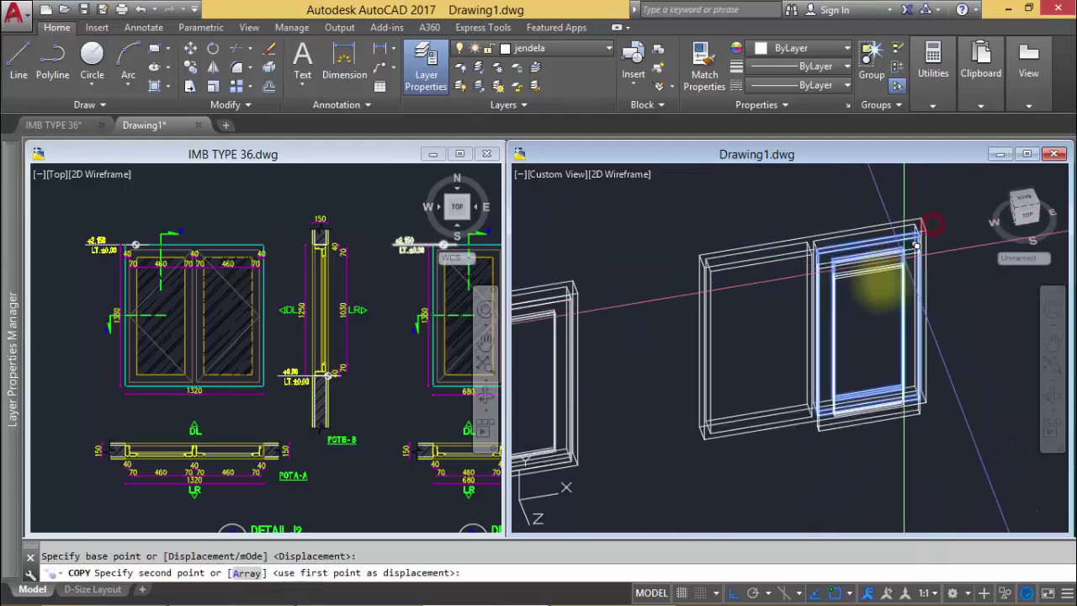
{"action": "scroll", "coordinate": [782, 269], "scroll_direction": "up", "scroll_amount": 2}
{"action": "scroll", "coordinate": [821, 240], "scroll_direction": "up", "scroll_amount": 1}
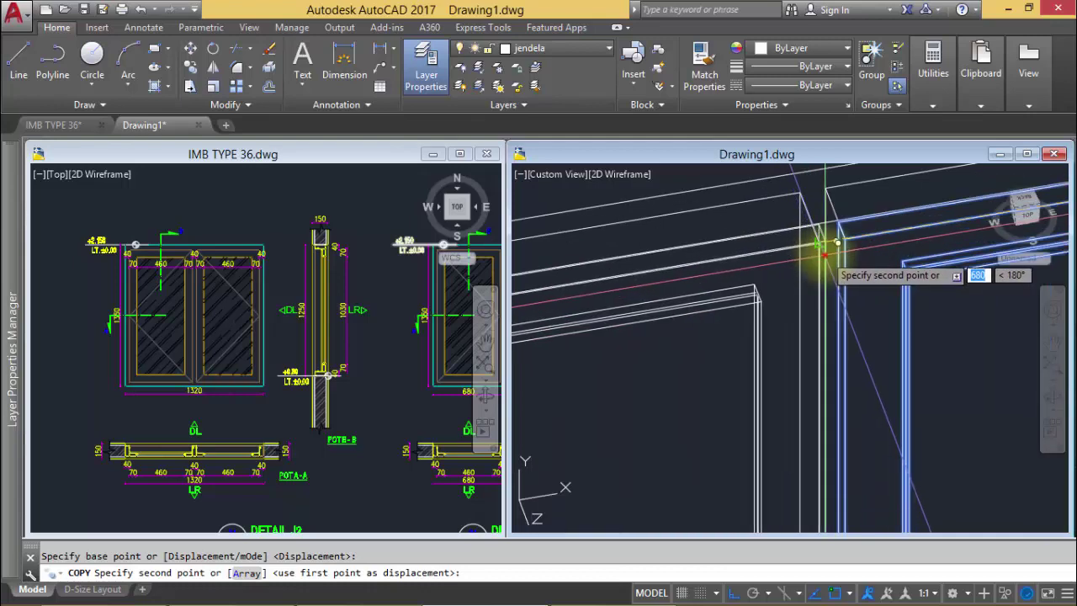
{"action": "left_click", "coordinate": [835, 243]}
{"action": "scroll", "coordinate": [834, 252], "scroll_direction": "down", "scroll_amount": 3}
{"action": "middle_click_drag", "start_coordinate": [892, 311], "coordinate": [925, 322]}
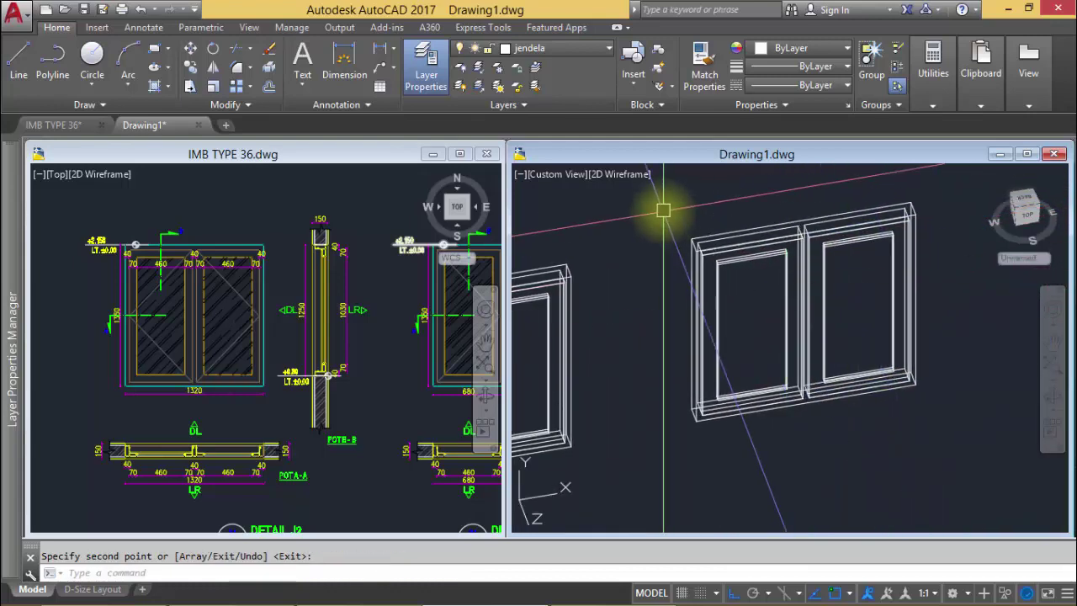
Switch the visual style to Conceptual with VS.
{"action": "type", "text": "vs"}
{"action": "key", "text": "Return"}
{"action": "type", "text": "c"}
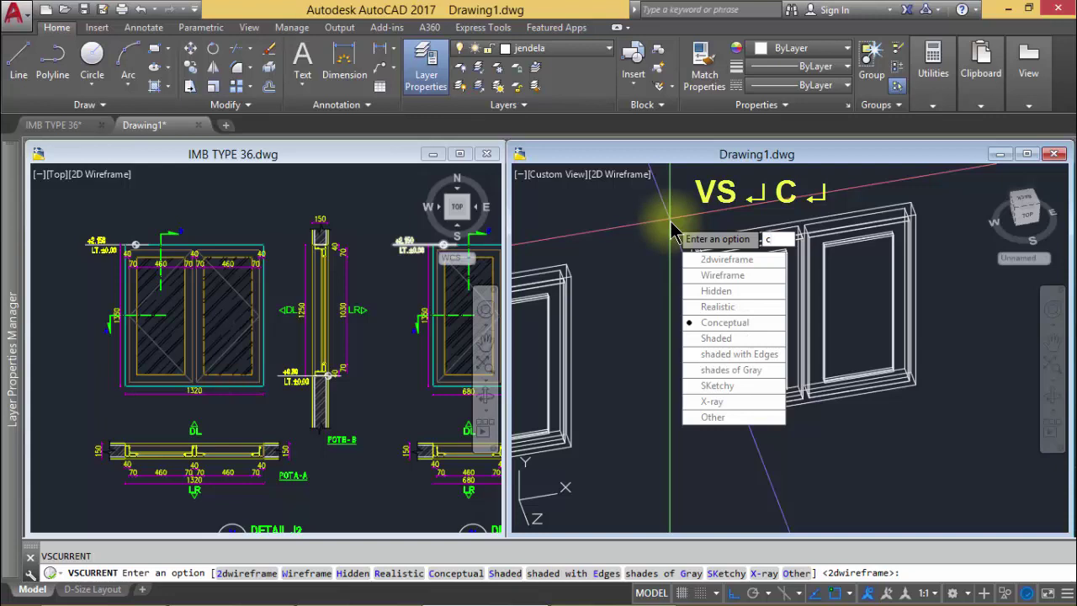
{"action": "key", "text": "Return"}
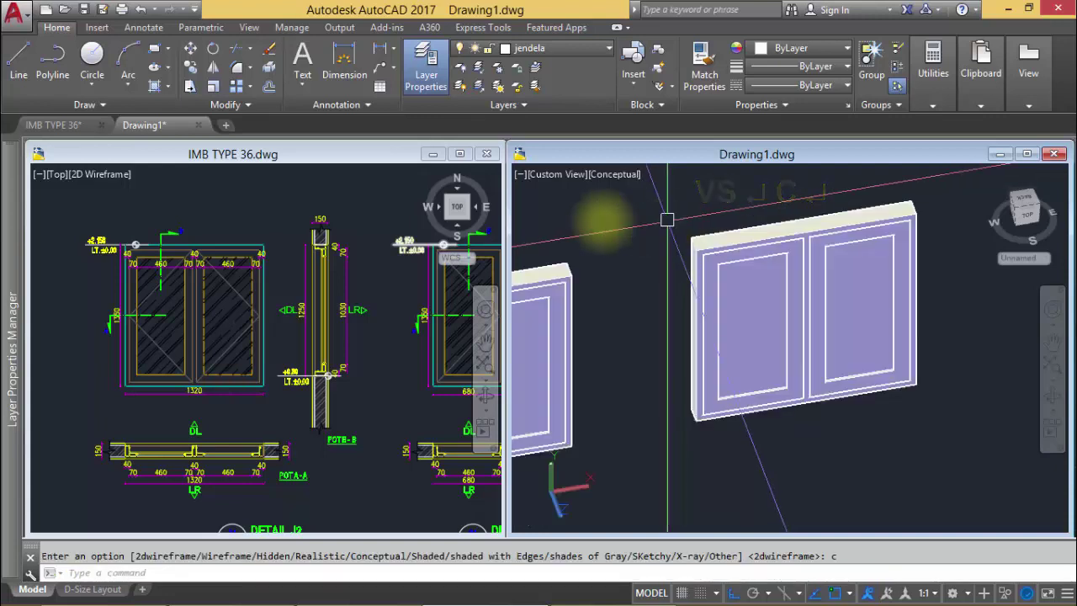
Window-select the whole double window, 5 objects, and start a block definition.
{"action": "mouse_move", "coordinate": [654, 312]}
{"action": "middle_mouse_down", "text": "shift"}
{"action": "mouse_move", "coordinate": [749, 384]}
{"action": "mouse_move", "coordinate": [758, 371]}
{"action": "middle_mouse_up", "text": "shift"}
{"action": "scroll", "coordinate": [768, 383], "scroll_direction": "down", "scroll_amount": 2}
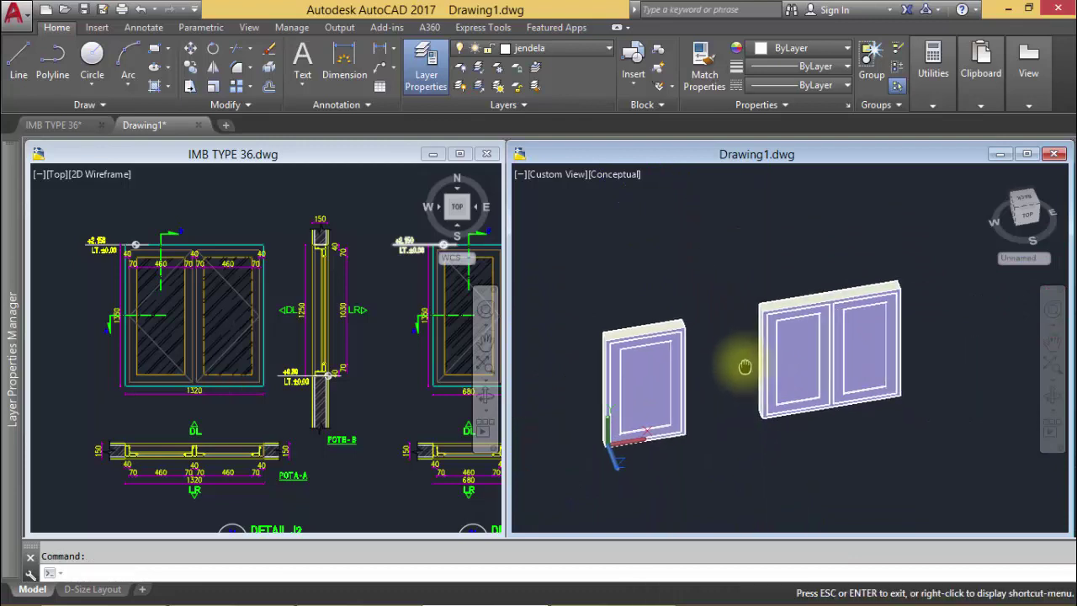
{"action": "left_click", "coordinate": [928, 434]}
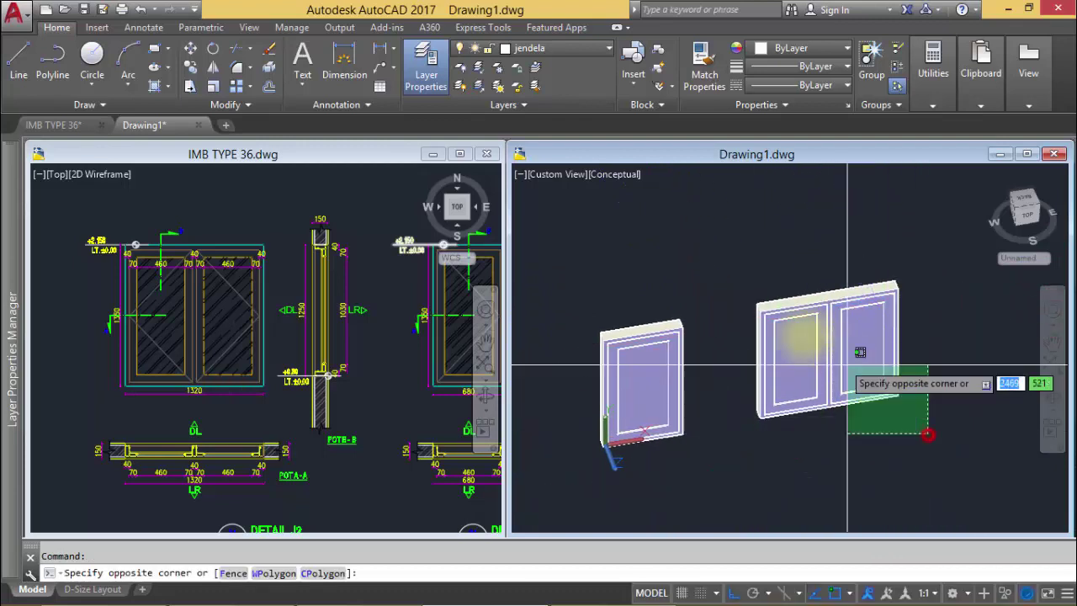
{"action": "left_click", "coordinate": [731, 272]}
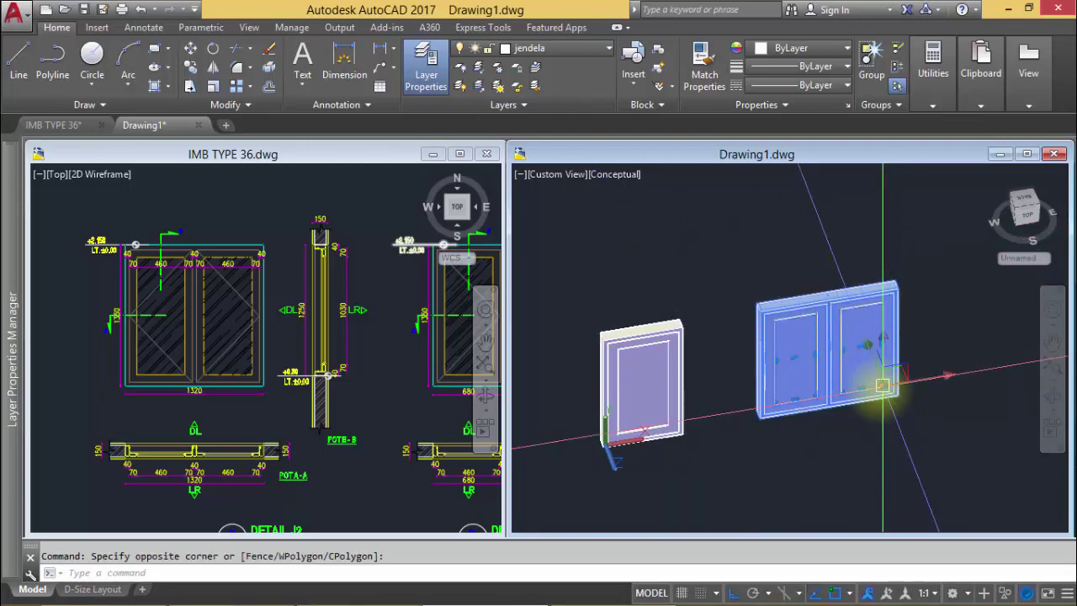
{"action": "type", "text": "b"}
{"action": "key", "text": "Return"}
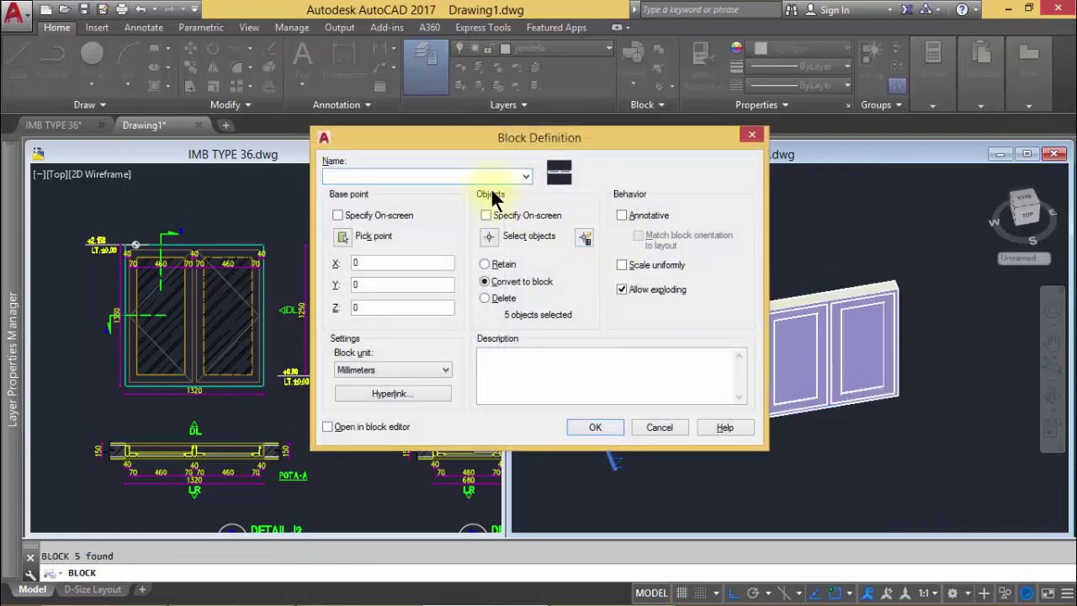
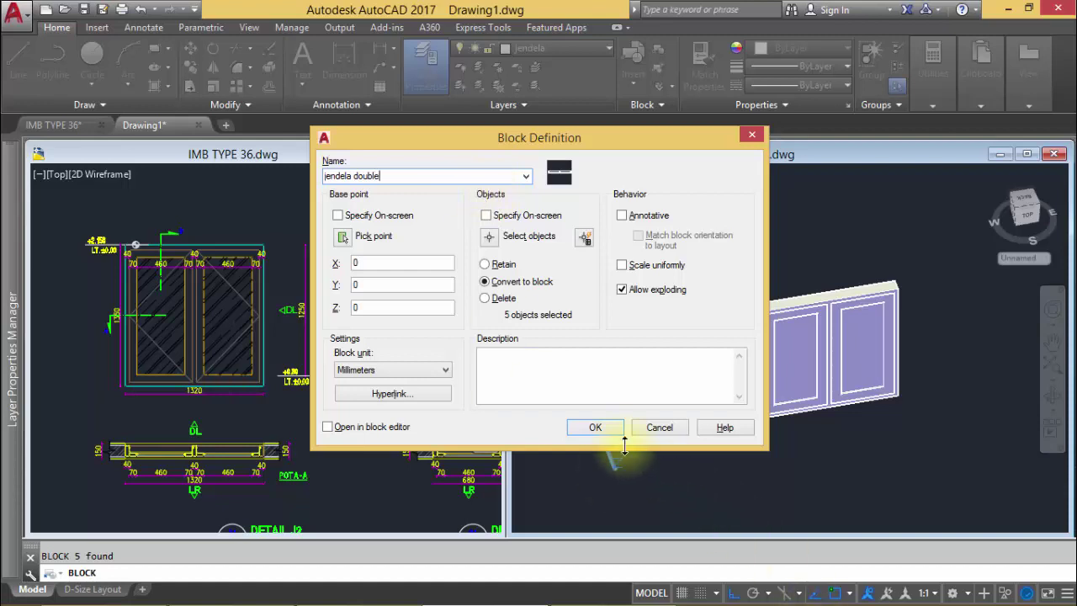
Create the block 'jendela double' from the double window frame and bring up IMB TYPE 36.
{"action": "left_click", "coordinate": [599, 428]}
{"action": "middle_click_drag", "start_coordinate": [793, 360], "coordinate": [764, 313], "text": "shift"}
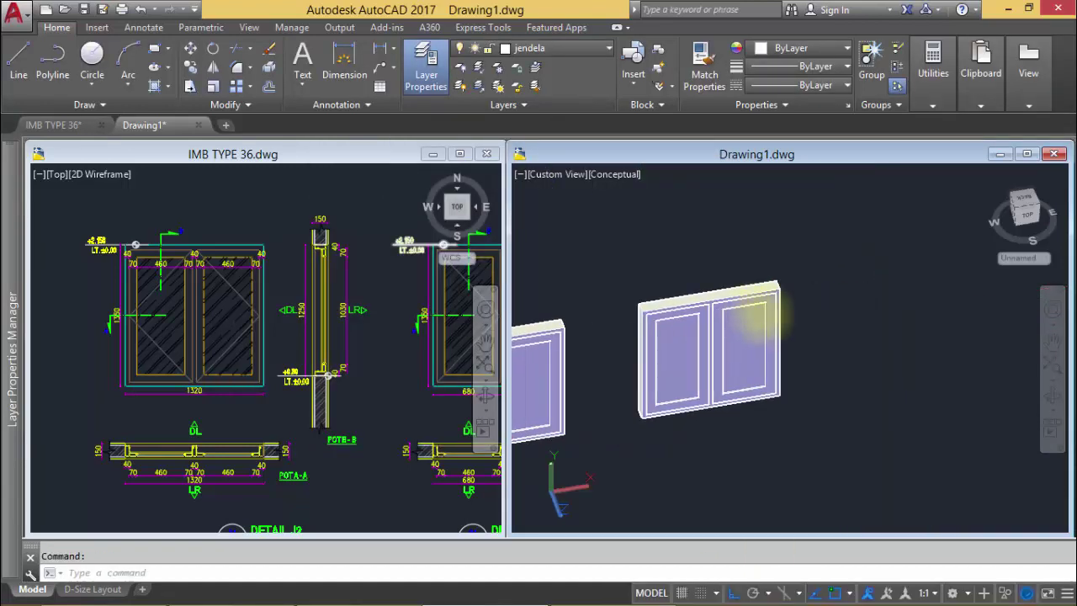
{"action": "left_click", "coordinate": [370, 206]}
{"action": "scroll", "coordinate": [365, 212], "scroll_direction": "down", "scroll_amount": 3}
Pan and zoom the IMB TYPE 36 plan toward the window details.
{"action": "type", "text": "r"}
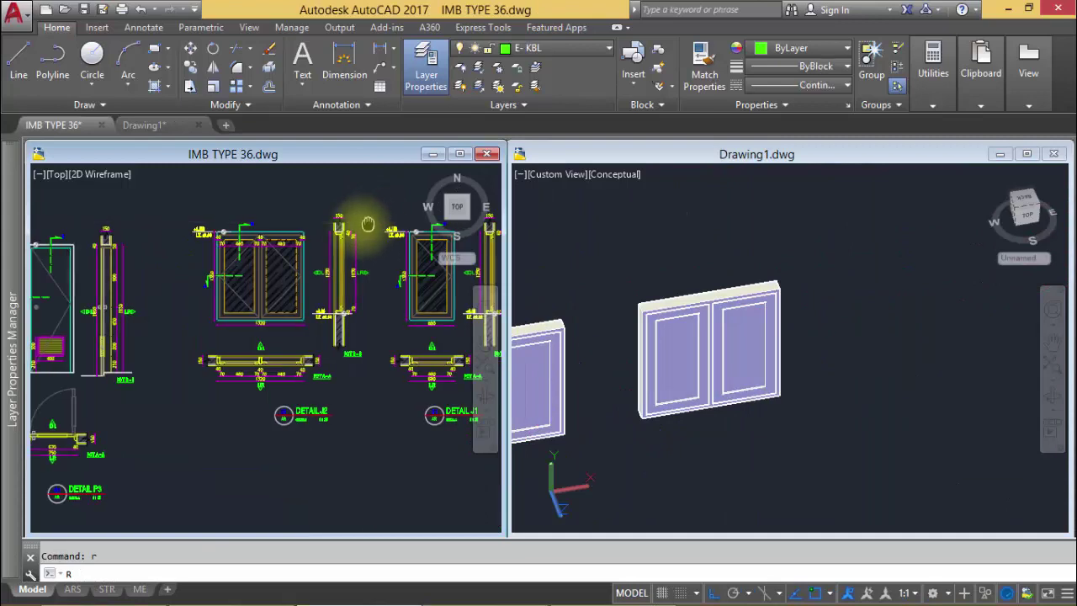
{"action": "mouse_move", "coordinate": [361, 216]}
{"action": "middle_mouse_down"}
{"action": "mouse_move", "coordinate": [146, 273]}
{"action": "mouse_move", "coordinate": [252, 303]}
{"action": "middle_mouse_up"}
{"action": "scroll", "coordinate": [288, 305], "scroll_direction": "up", "scroll_amount": 2}
{"action": "scroll", "coordinate": [312, 288], "scroll_direction": "up", "scroll_amount": 4}
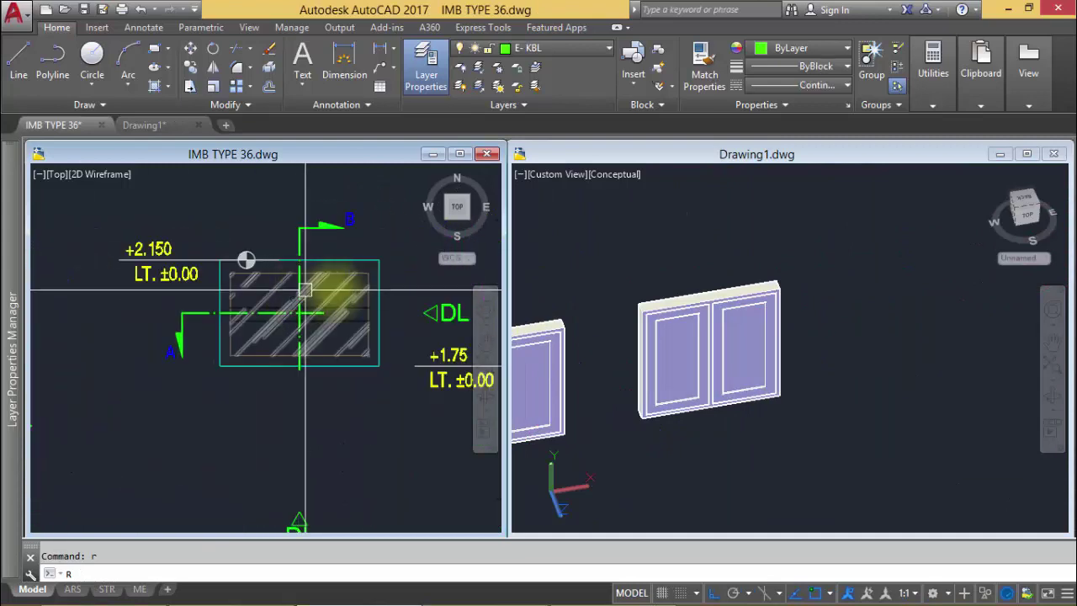
{"action": "scroll", "coordinate": [289, 293], "scroll_direction": "up", "scroll_amount": 1}
{"action": "left_click", "coordinate": [865, 329]}
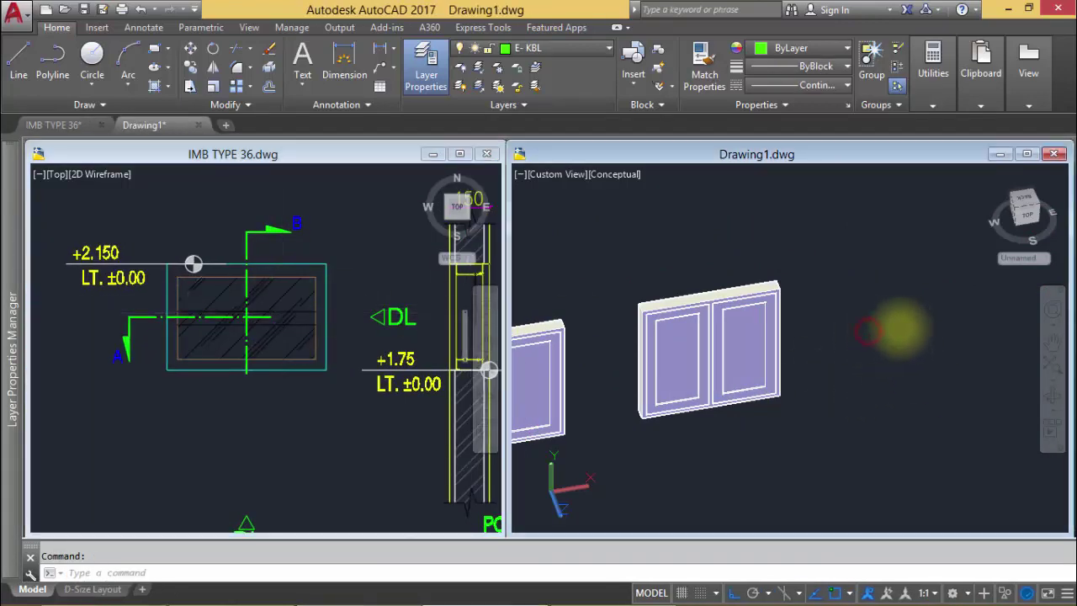
Zoom in on the POT A-A/B-B window detail, then return to Drawing1.
{"action": "left_click", "coordinate": [264, 334]}
{"action": "scroll", "coordinate": [264, 334], "scroll_direction": "down", "scroll_amount": 5}
{"action": "scroll", "coordinate": [260, 280], "scroll_direction": "up", "scroll_amount": 1}
{"action": "scroll", "coordinate": [241, 396], "scroll_direction": "up", "scroll_amount": 1}
{"action": "scroll", "coordinate": [327, 300], "scroll_direction": "up", "scroll_amount": 2}
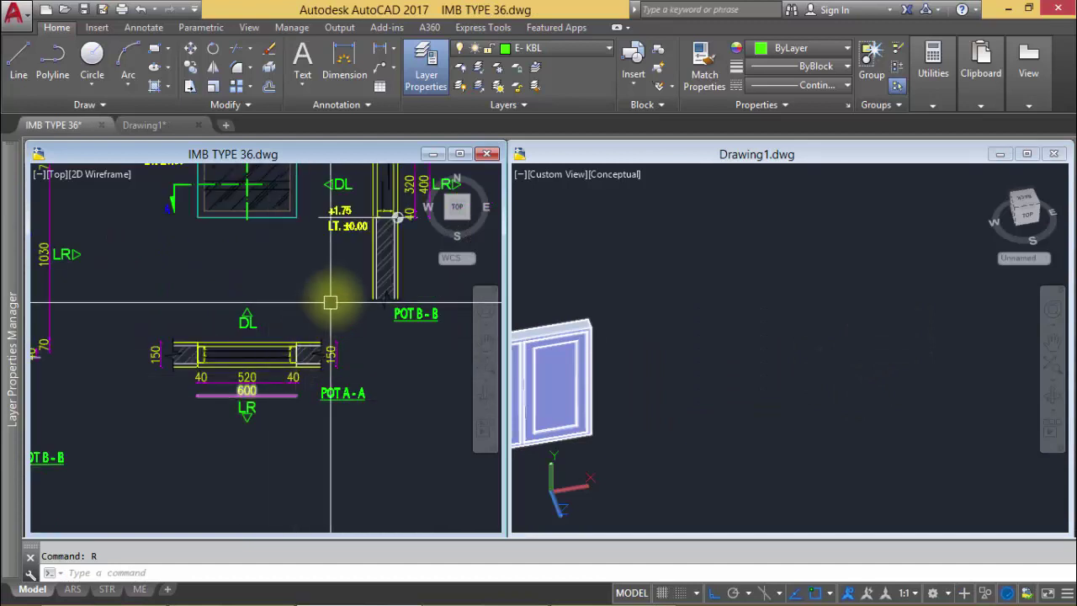
{"action": "scroll", "coordinate": [327, 300], "scroll_direction": "up", "scroll_amount": 1}
{"action": "left_click", "coordinate": [654, 343]}
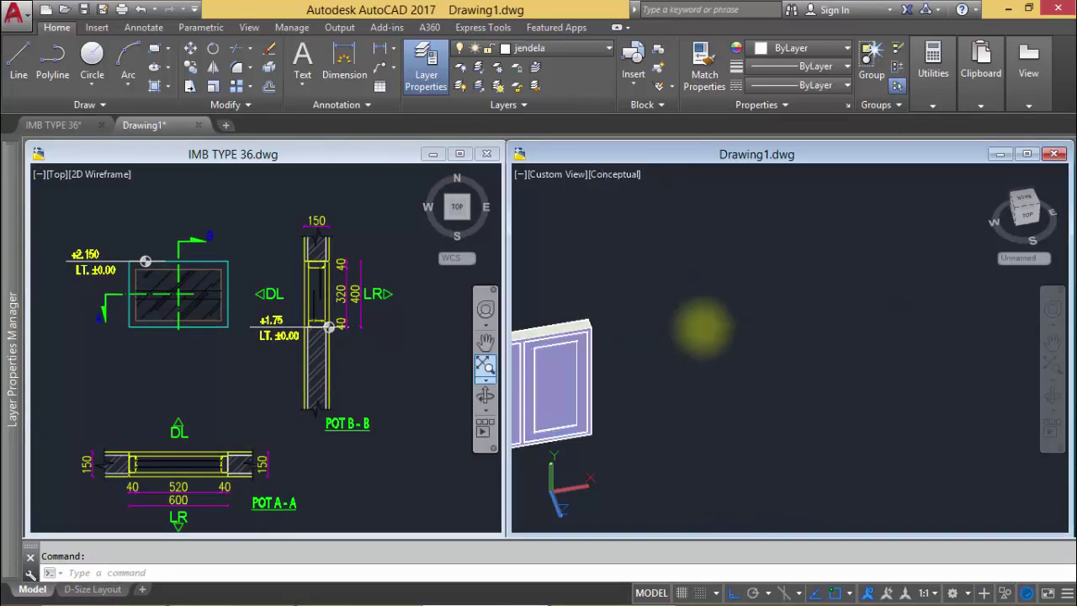
{"action": "scroll", "coordinate": [676, 375], "scroll_direction": "up", "scroll_amount": 2}
{"action": "scroll", "coordinate": [685, 374], "scroll_direction": "up", "scroll_amount": 2}
{"action": "type", "text": "rec"}
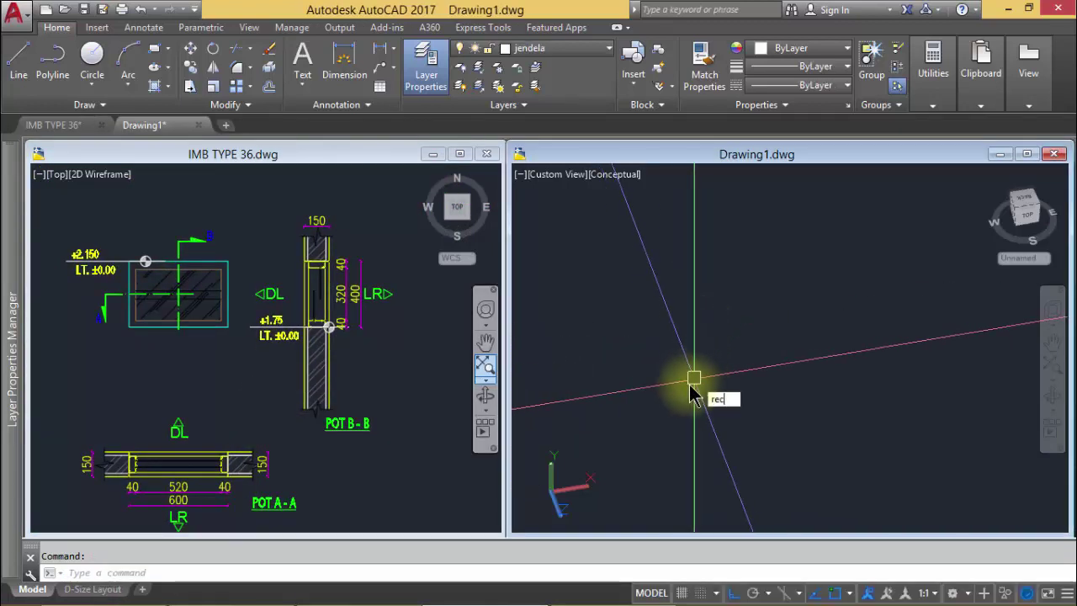
Draw a 600 by 400 rectangle in Drawing1.
{"action": "key", "text": "Return"}
{"action": "scroll", "coordinate": [656, 345], "scroll_direction": "down", "scroll_amount": 2}
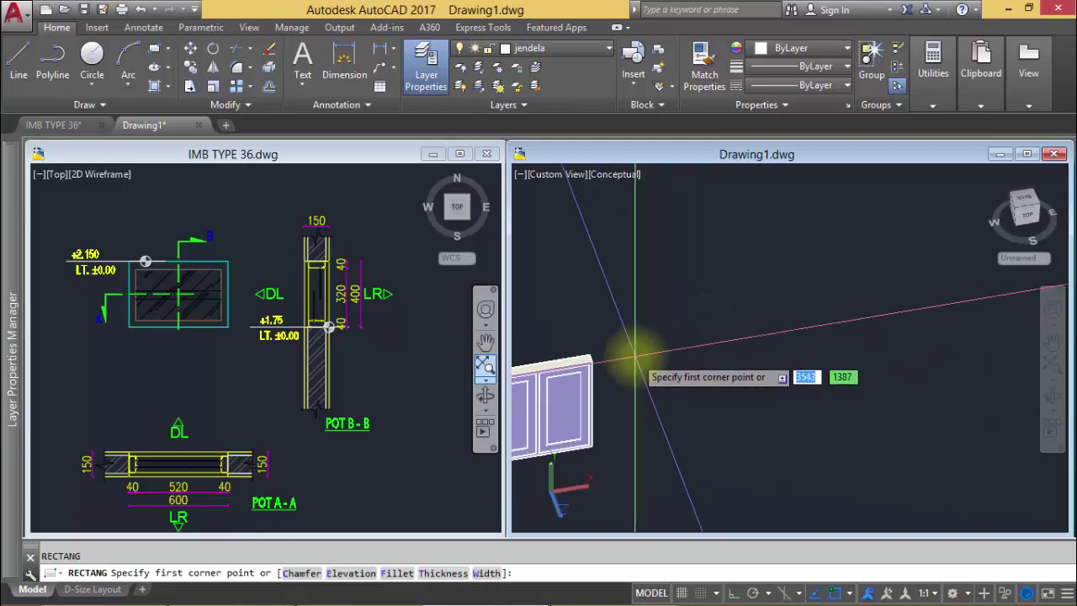
{"action": "middle_click_drag", "start_coordinate": [635, 357], "coordinate": [715, 312]}
{"action": "left_click", "coordinate": [728, 312]}
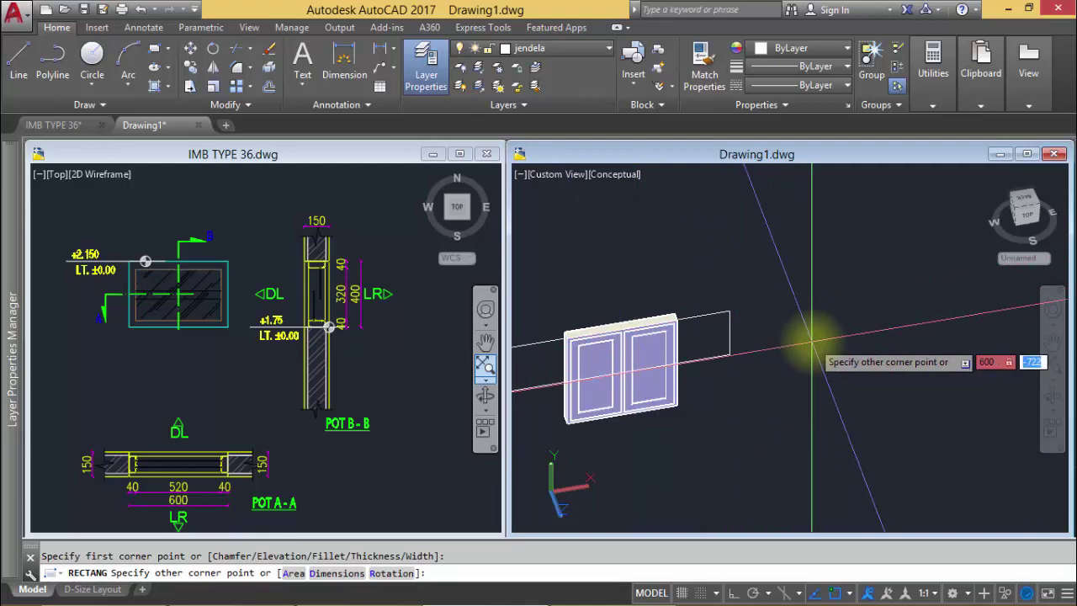
{"action": "key", "text": "Return"}
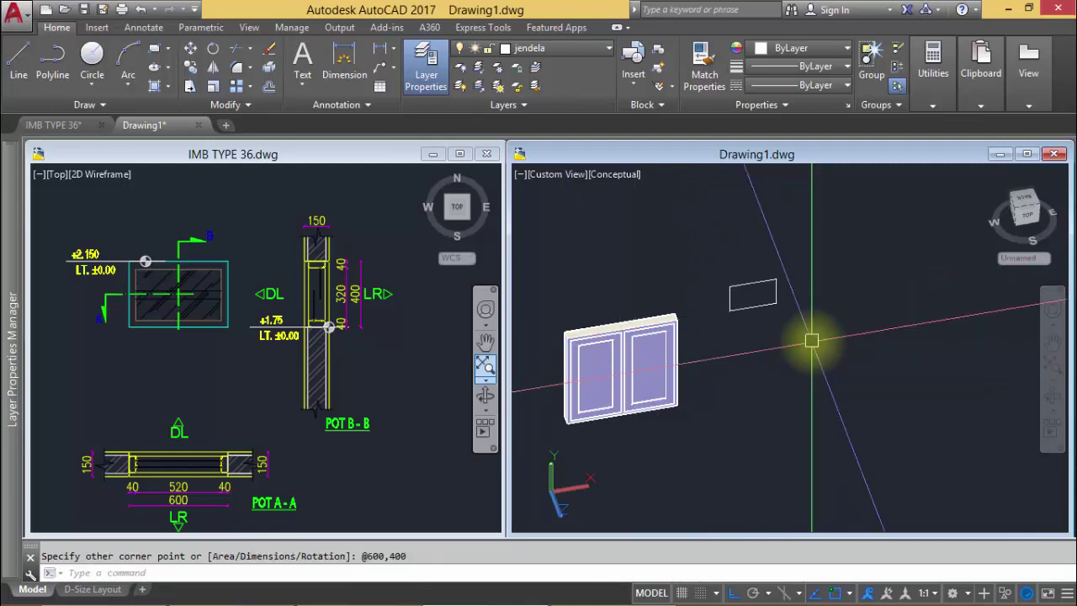
{"action": "scroll", "coordinate": [768, 345], "scroll_direction": "up", "scroll_amount": 5}
{"action": "type", "text": "O"}
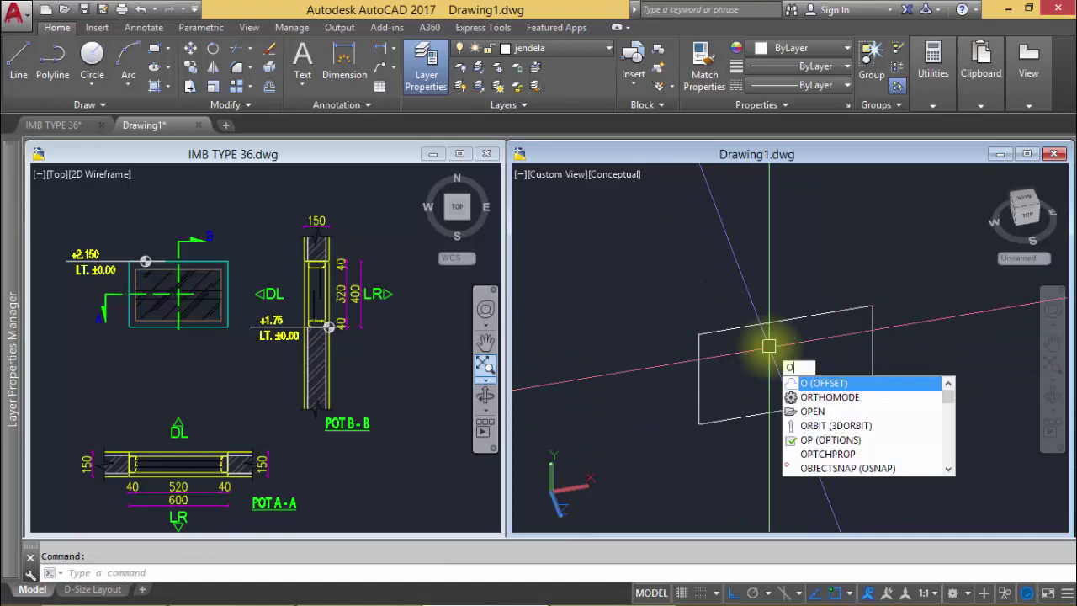
Offset the rectangle 40 units inward.
{"action": "key", "text": "Return"}
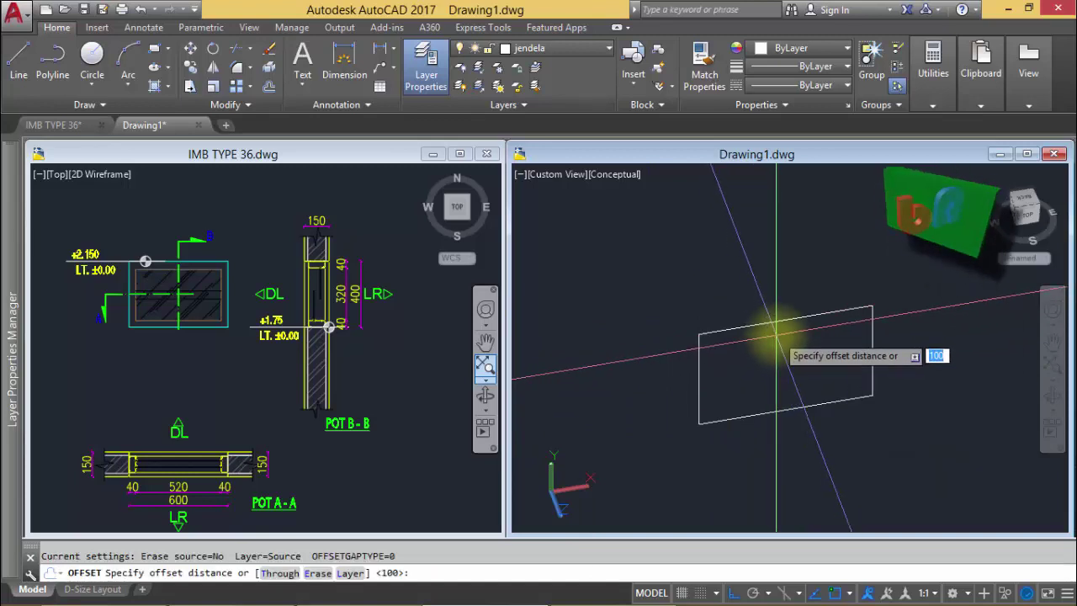
{"action": "type", "text": "40"}
{"action": "key", "text": "Return"}
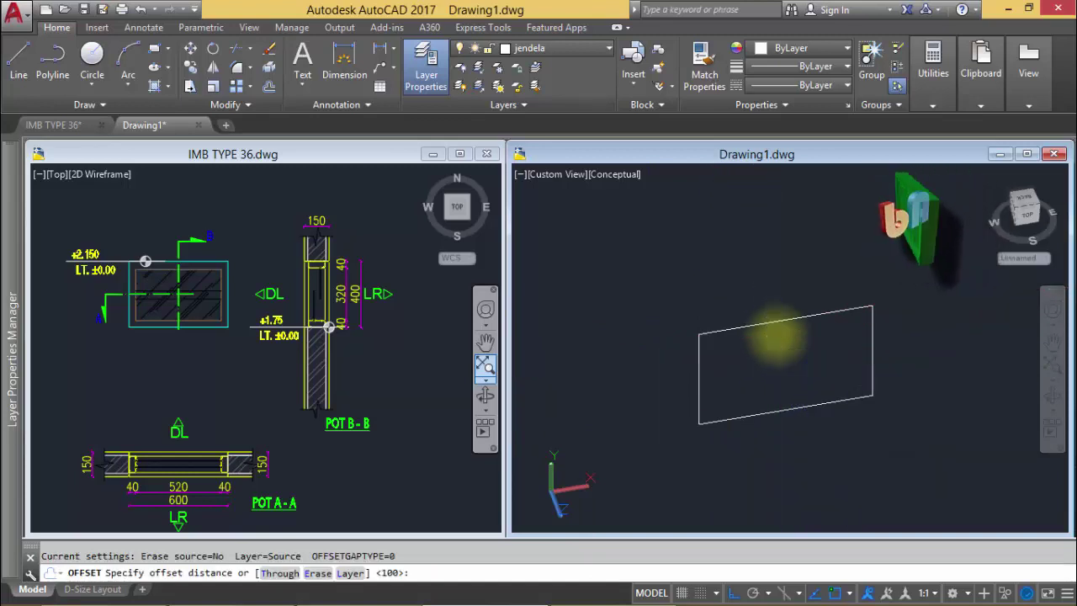
{"action": "left_click", "coordinate": [776, 326]}
{"action": "left_click", "coordinate": [781, 346]}
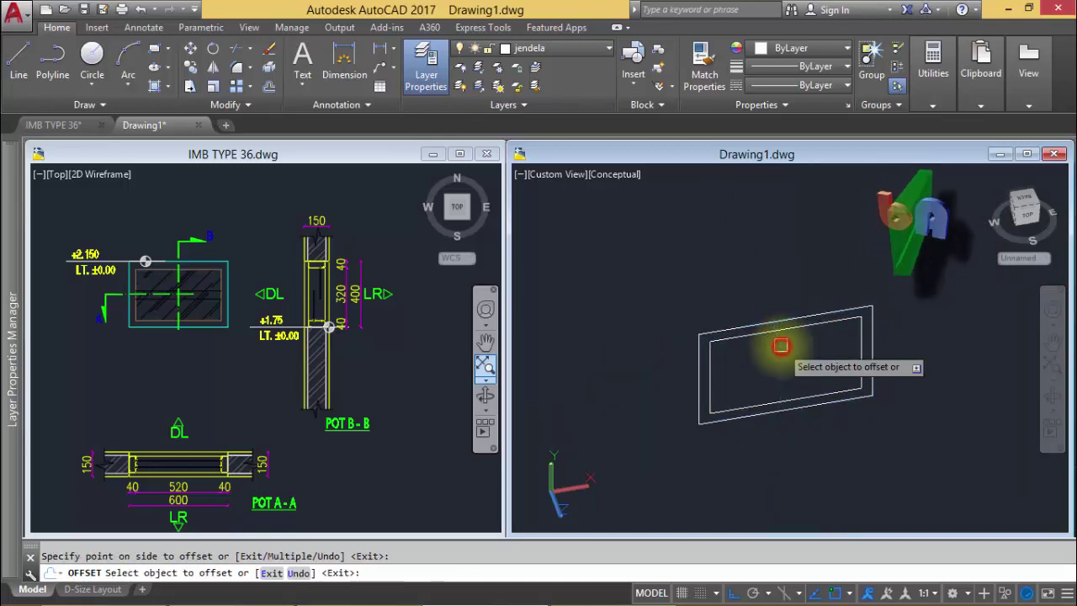
{"action": "middle_click_drag", "start_coordinate": [780, 345], "coordinate": [809, 363]}
{"action": "key", "text": "Return"}
Extrude both rectangles to a height of 120.
{"action": "type", "text": "EXT"}
{"action": "key", "text": "Return"}
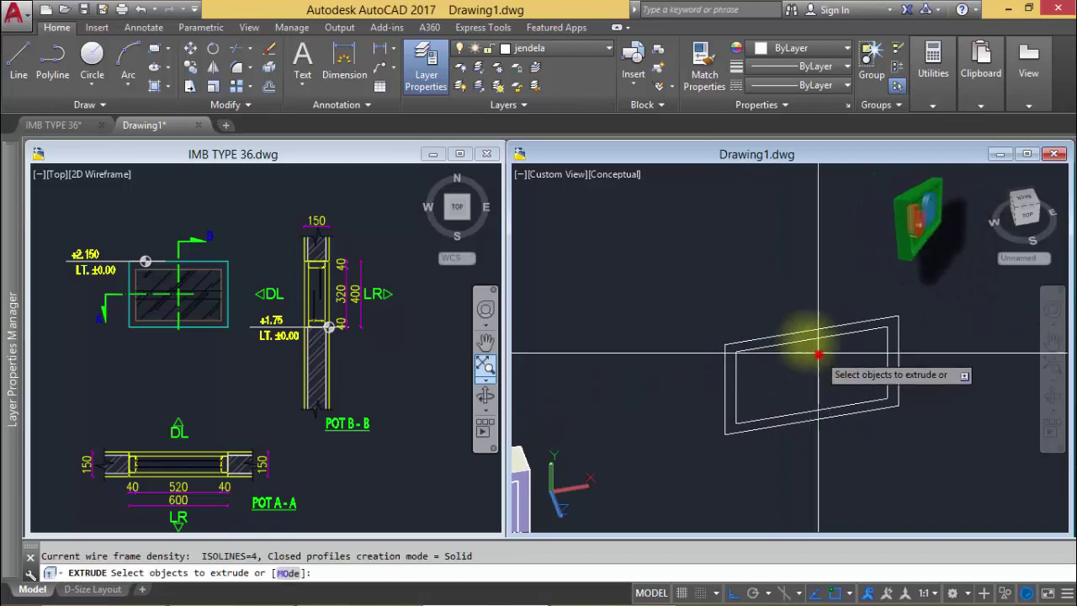
{"action": "left_click", "coordinate": [801, 373]}
{"action": "left_click", "coordinate": [745, 301]}
{"action": "key", "text": "Return"}
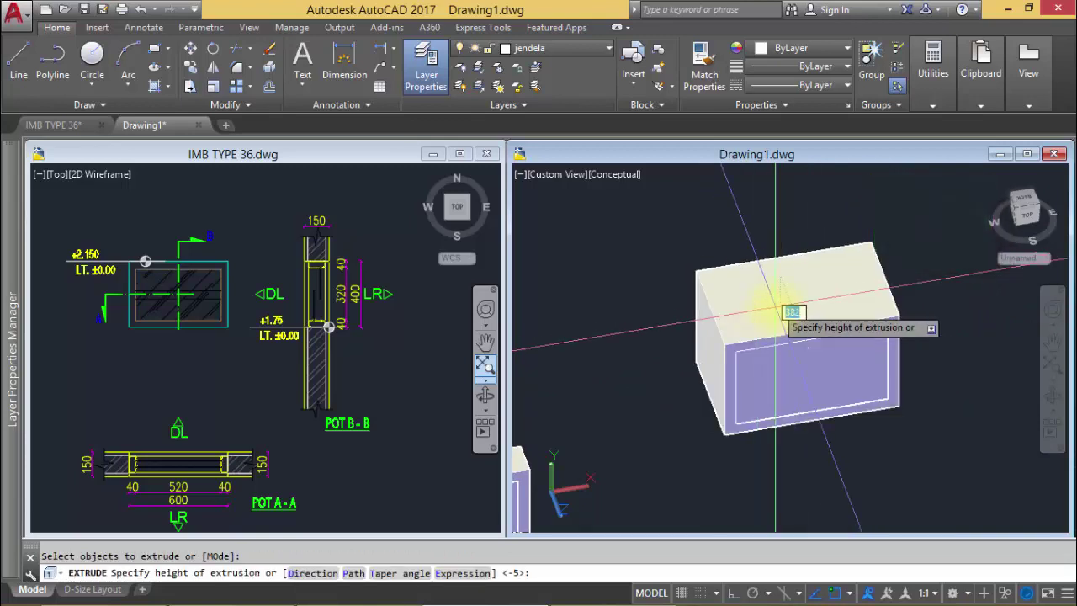
{"action": "key", "text": "Return"}
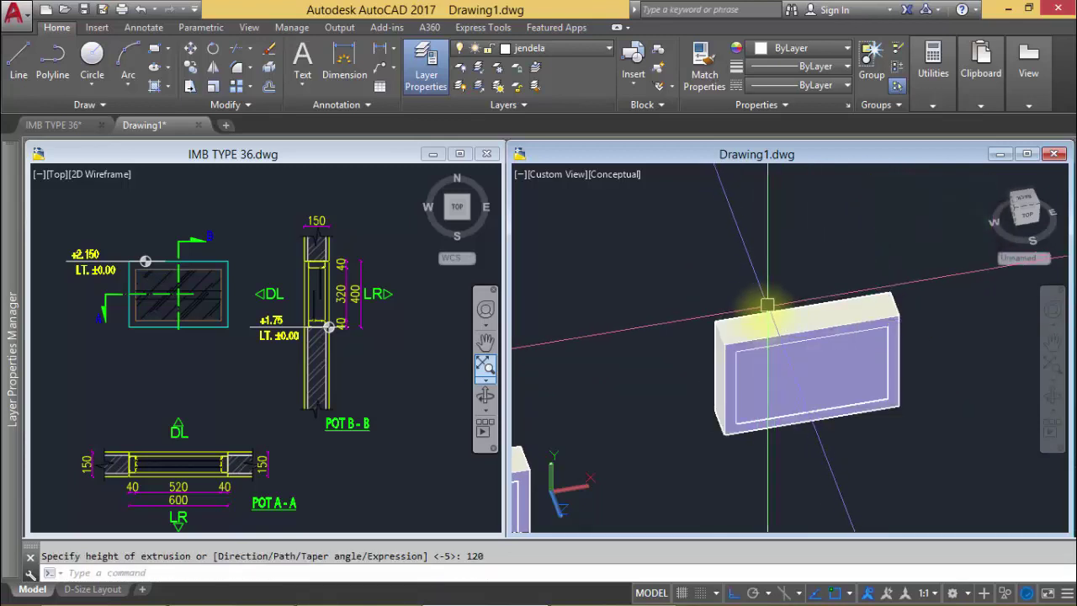
{"action": "scroll", "coordinate": [757, 341], "scroll_direction": "up", "scroll_amount": 2}
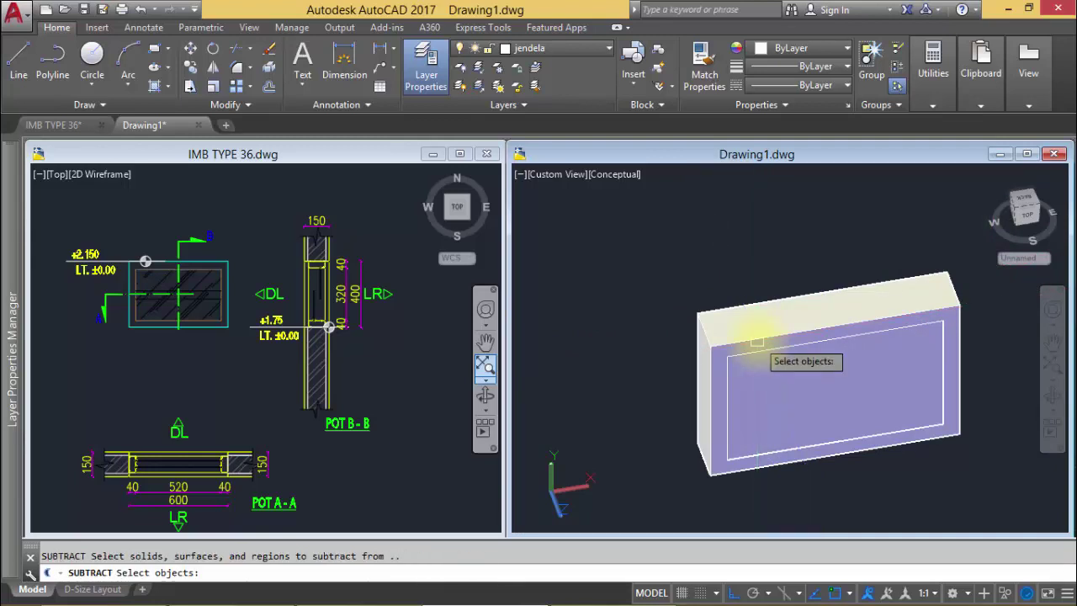
Subtract the inner 120-high solid from the outer box, then orbit to inspect the hollow frame.
{"action": "left_click", "coordinate": [782, 310]}
{"action": "key", "text": "Return"}
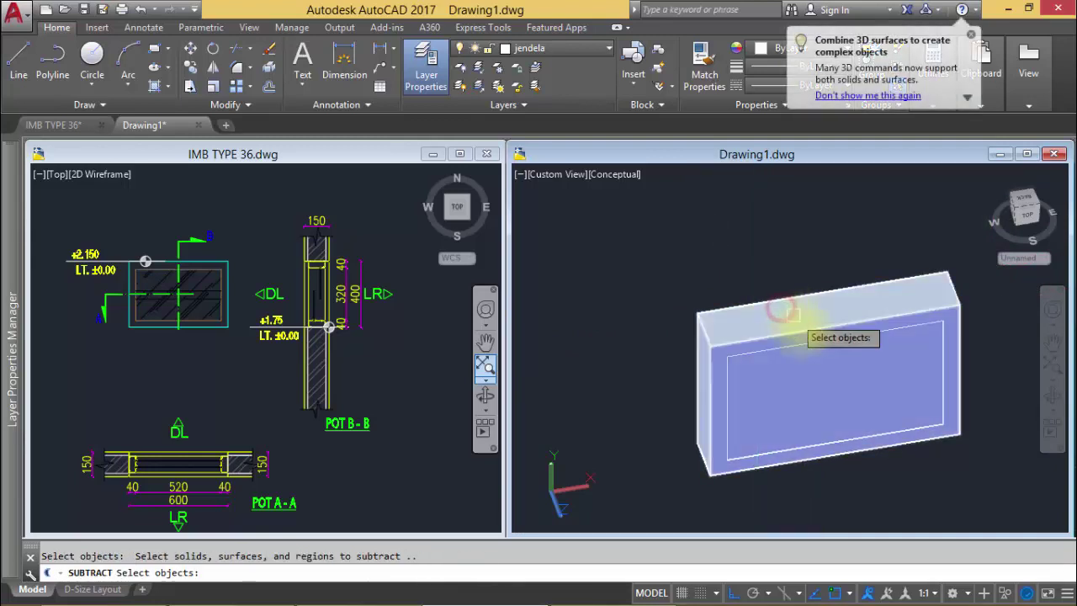
{"action": "left_click", "coordinate": [815, 348]}
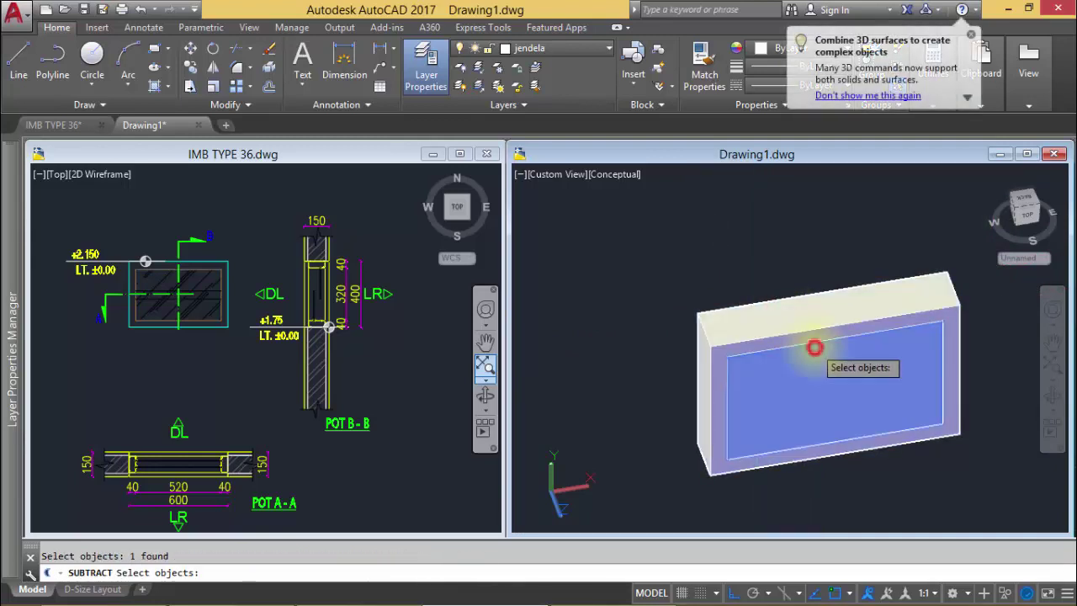
{"action": "key", "text": "Return"}
{"action": "middle_click_drag", "start_coordinate": [817, 354], "coordinate": [794, 408], "text": "shift"}
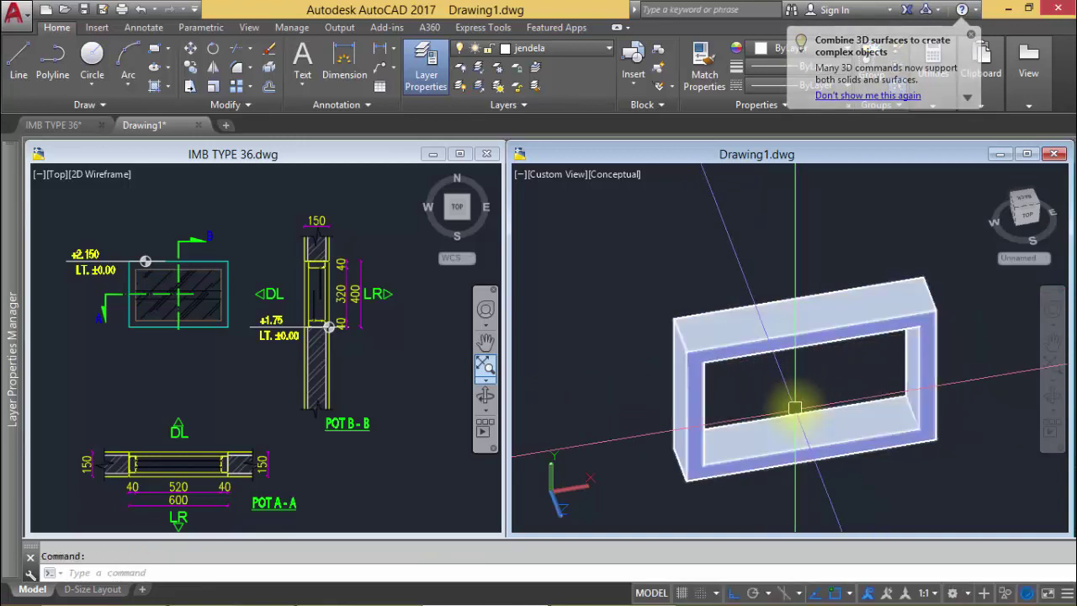
Switch the visual style with VVS and delete the stray object.
{"action": "type", "text": "v"}
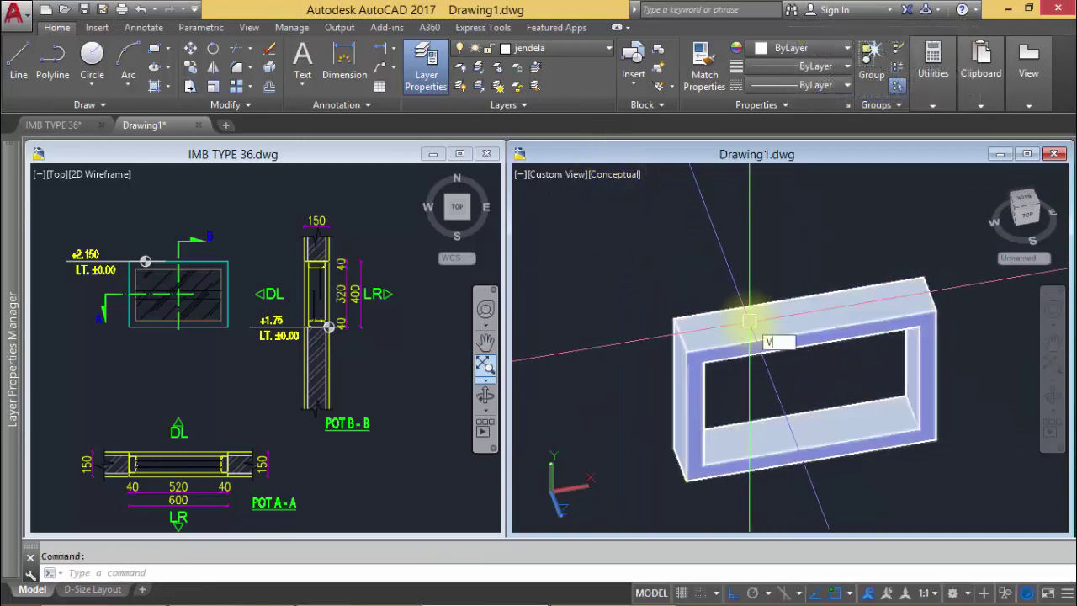
{"action": "type", "text": "vs"}
{"action": "key", "text": "Return"}
{"action": "key", "text": "Return"}
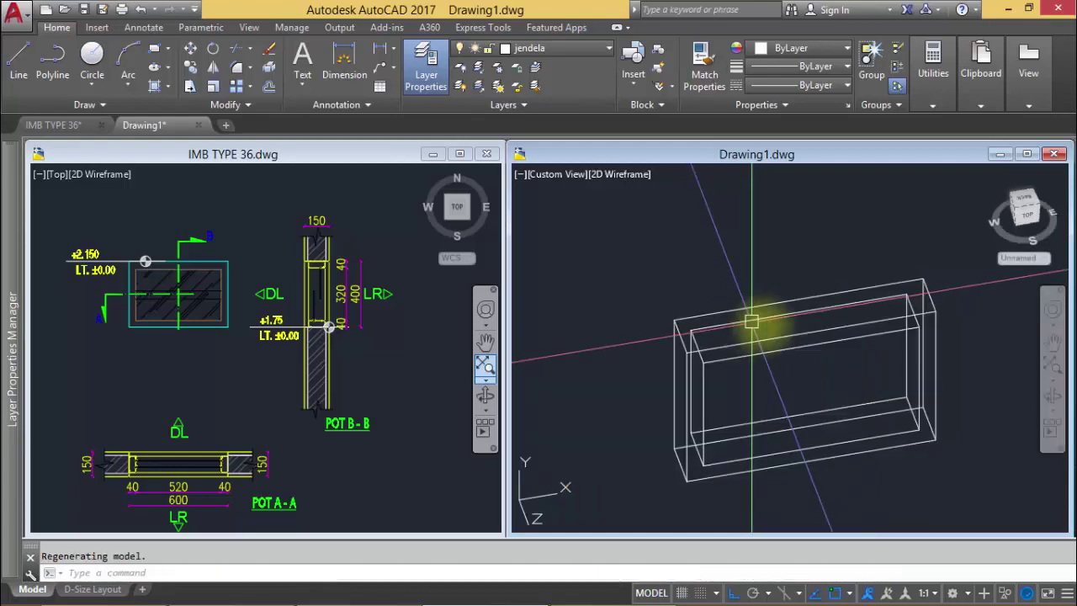
{"action": "mouse_move", "coordinate": [752, 320]}
{"action": "middle_mouse_down", "text": "shift"}
{"action": "mouse_move", "coordinate": [812, 360]}
{"action": "mouse_move", "coordinate": [777, 348]}
{"action": "mouse_move", "coordinate": [751, 394]}
{"action": "middle_mouse_up", "text": "shift"}
{"action": "scroll", "coordinate": [751, 394], "scroll_direction": "up", "scroll_amount": 3}
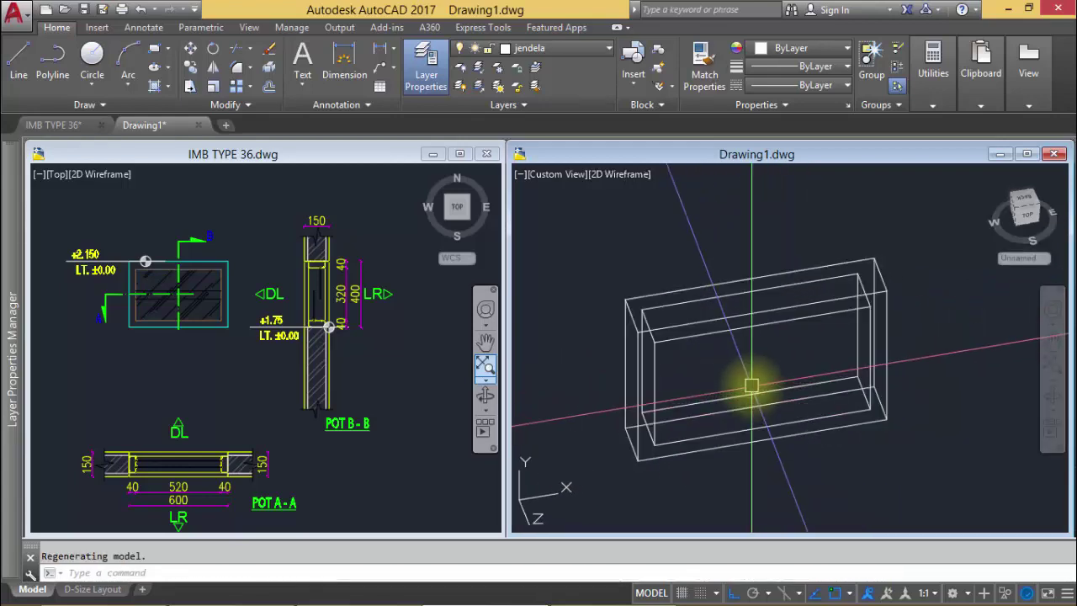
{"action": "key", "text": "Delete"}
{"action": "type", "text": "REC"}
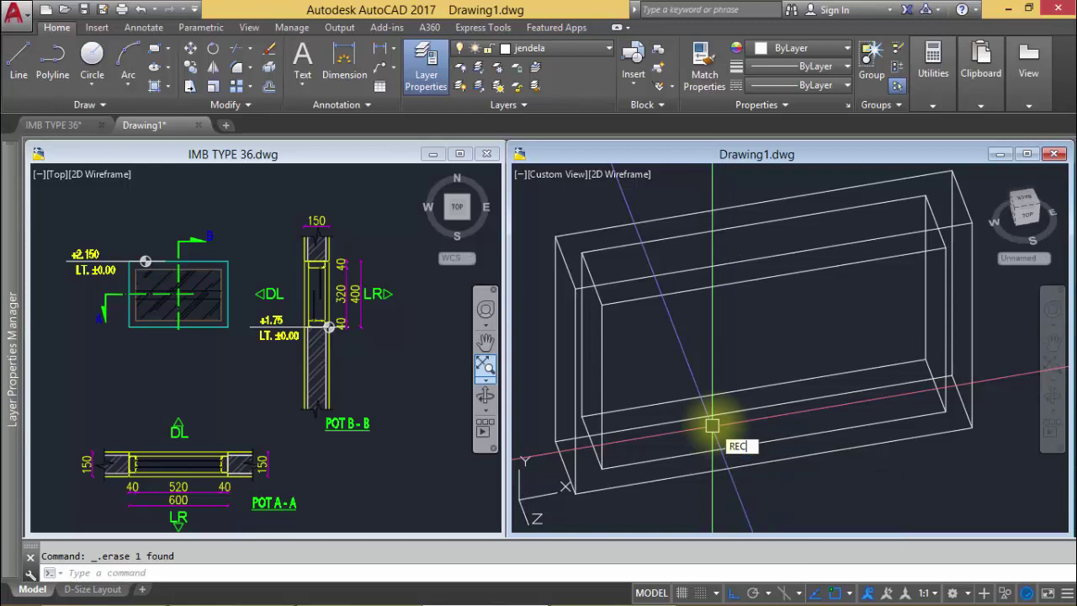
Draw a 520 by 200 rectangle from the box's lower-left corner and extrude it 5 thick.
{"action": "key", "text": "Return"}
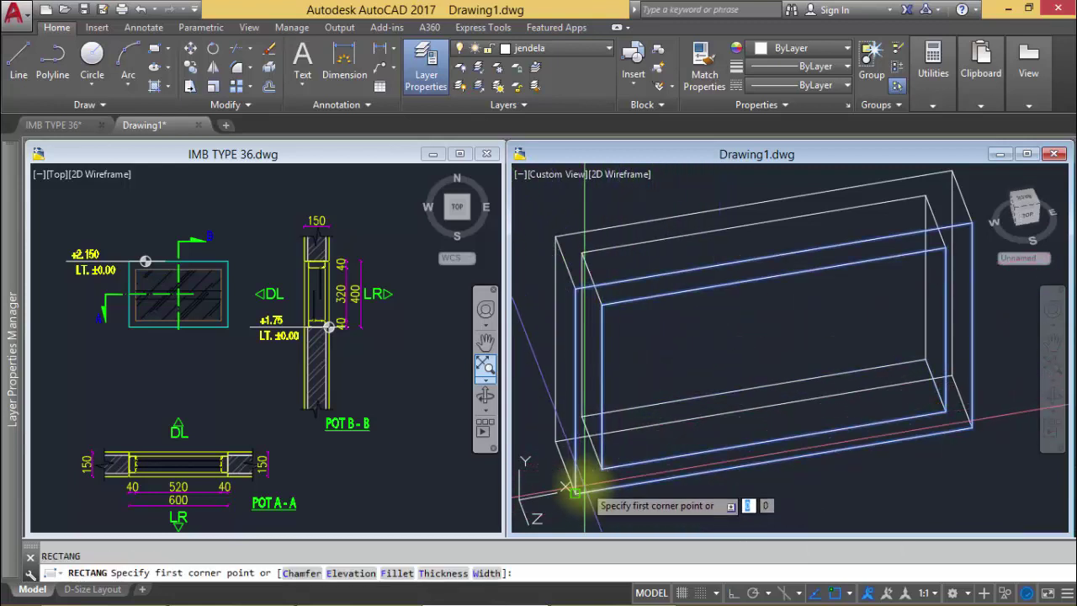
{"action": "left_click", "coordinate": [603, 468]}
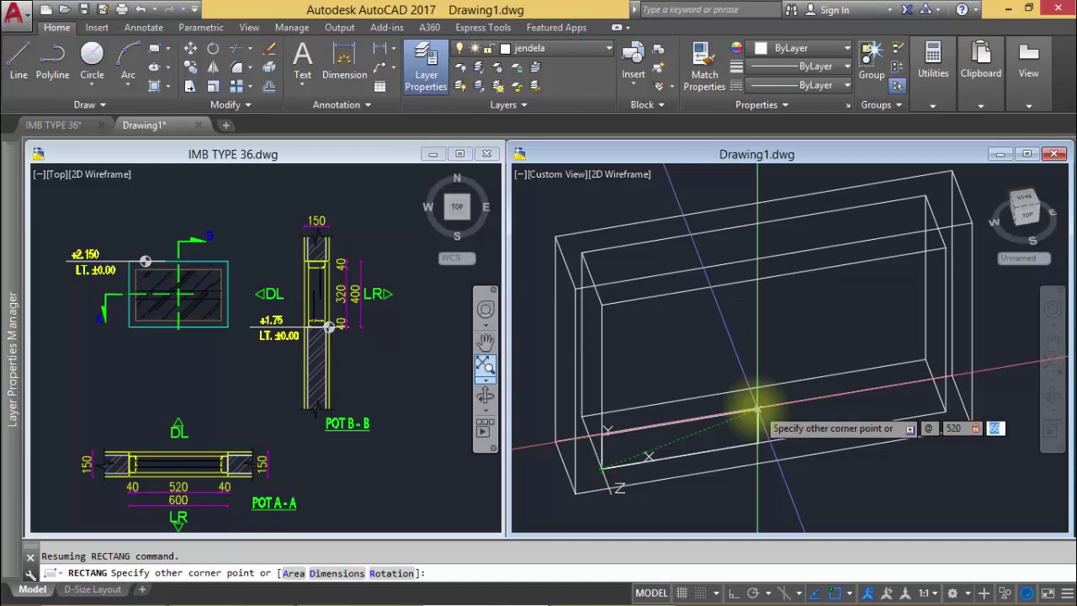
{"action": "key", "text": "Return"}
{"action": "type", "text": "EXT"}
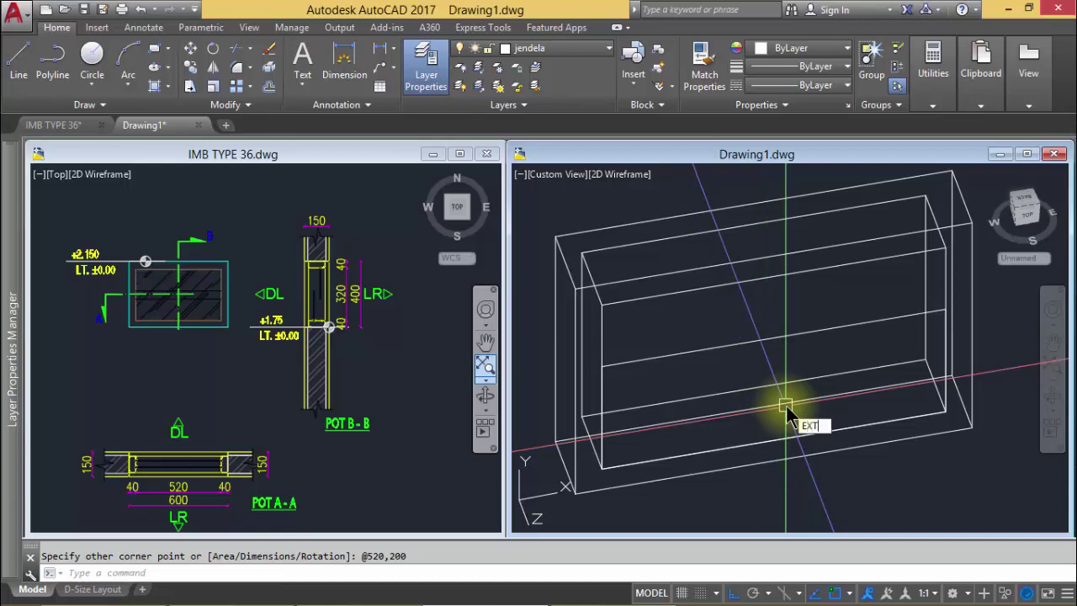
{"action": "key", "text": "Return"}
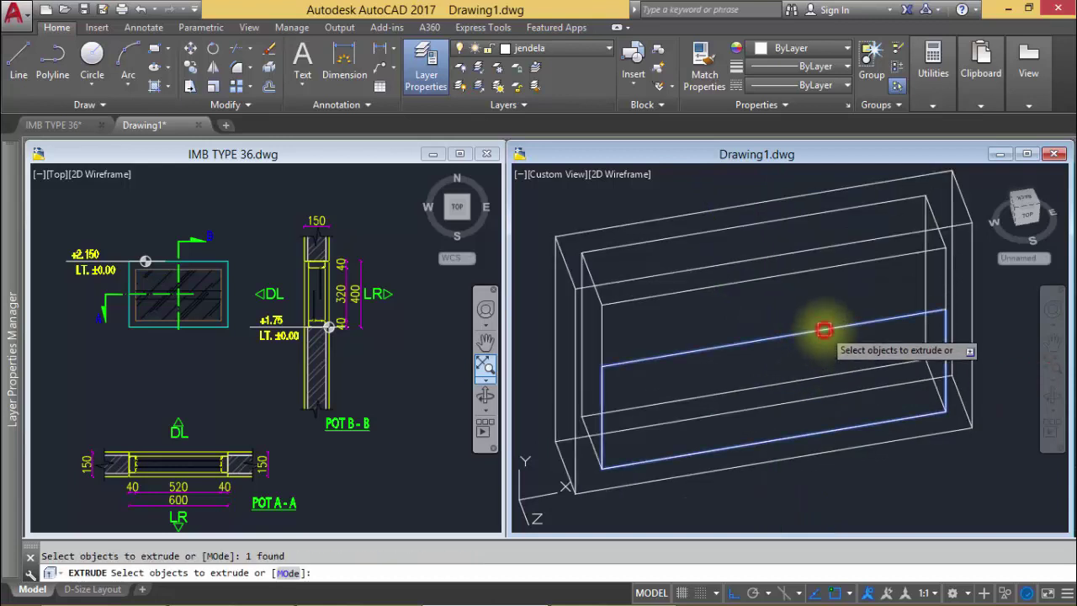
{"action": "key", "text": "Return"}
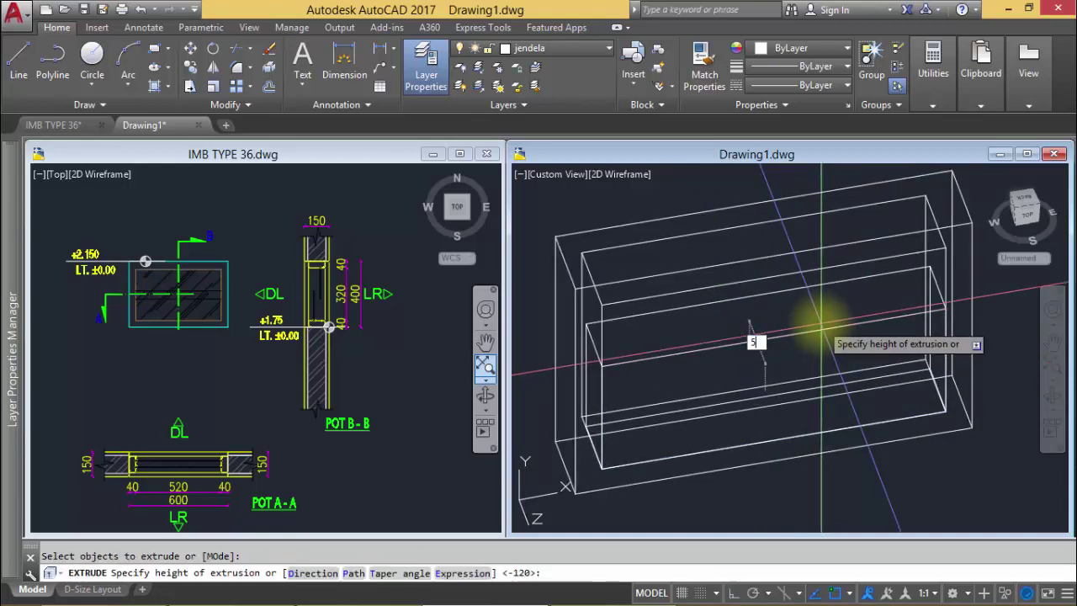
{"action": "type", "text": "5"}
{"action": "key", "text": "Return"}
{"action": "scroll", "coordinate": [884, 337], "scroll_direction": "up", "scroll_amount": 2}
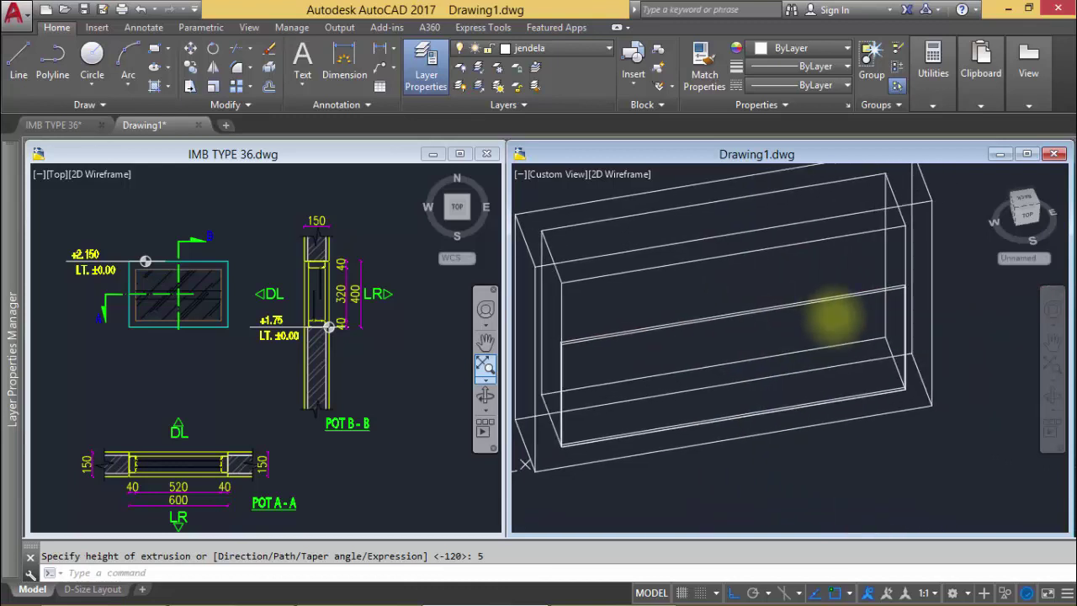
{"action": "scroll", "coordinate": [834, 312], "scroll_direction": "up", "scroll_amount": 4}
{"action": "key", "text": "Return"}
{"action": "key", "text": "Escape"}
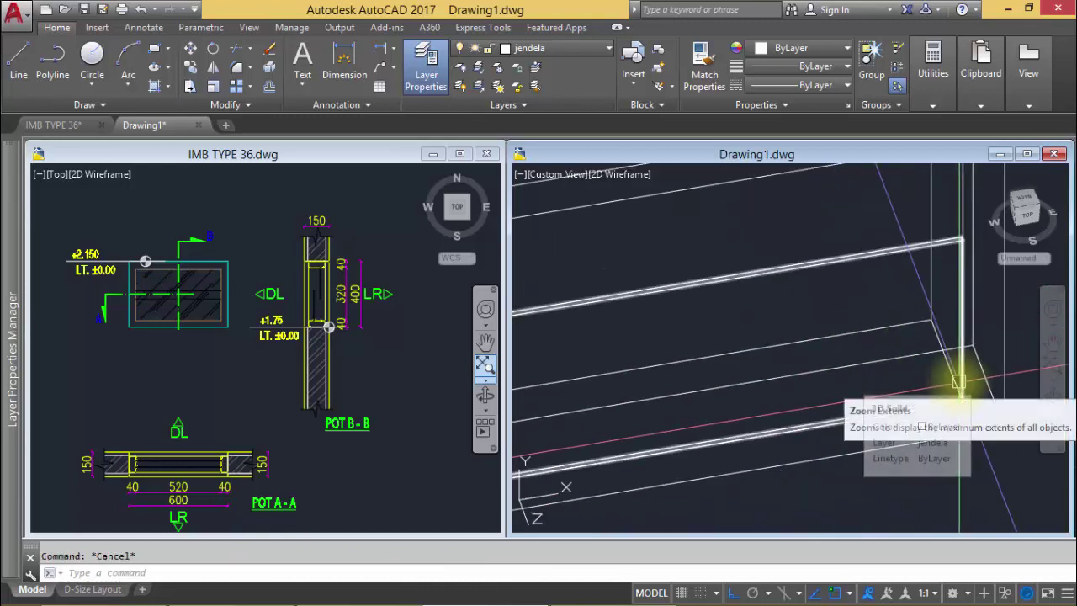
Reset the UCS to World.
{"action": "type", "text": "u"}
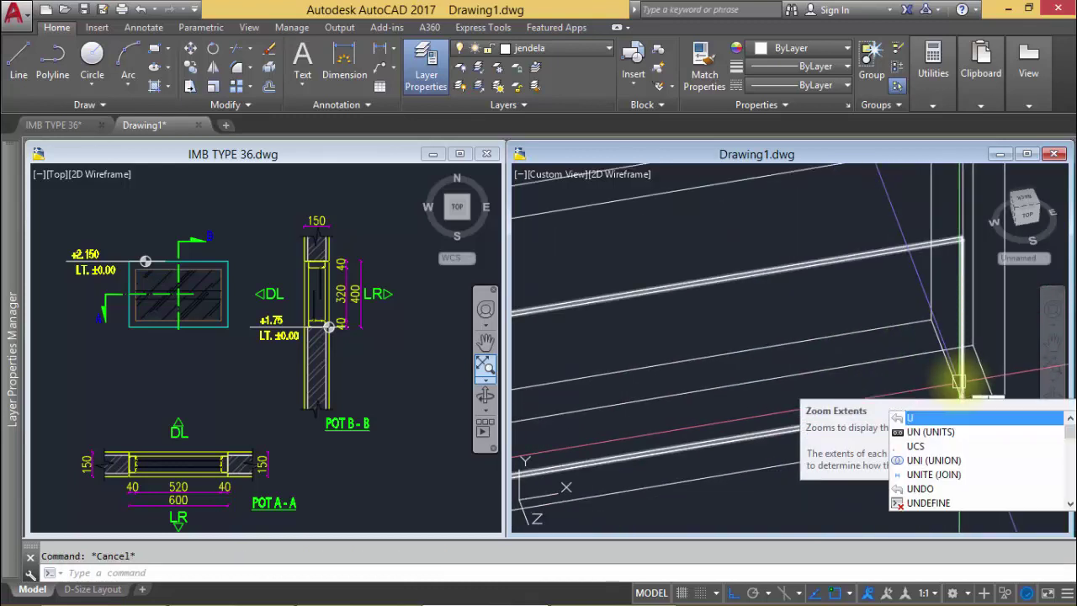
{"action": "key", "text": "Return"}
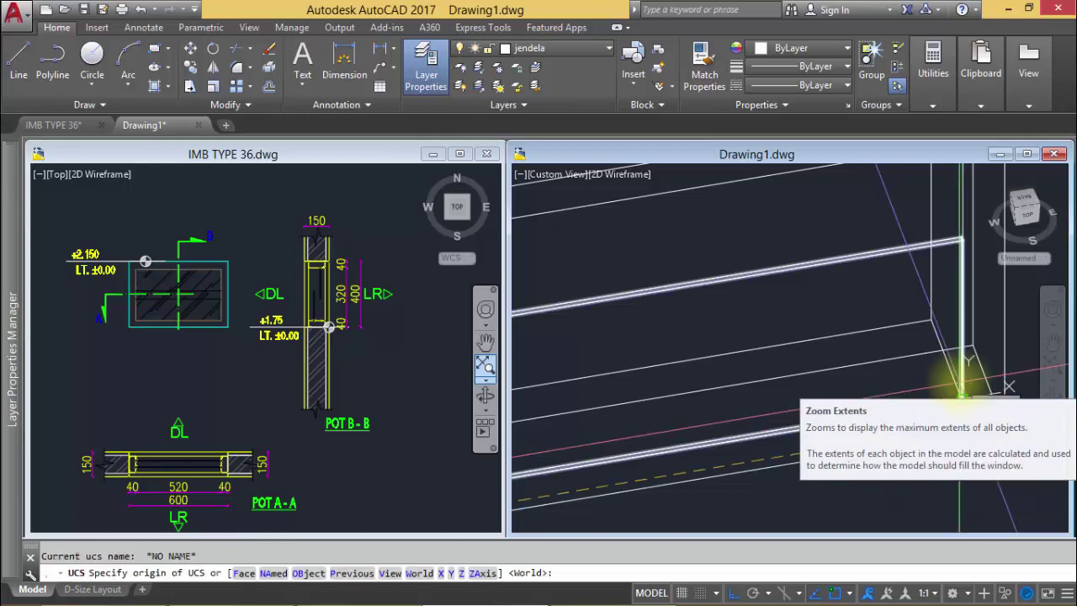
{"action": "type", "text": "w"}
{"action": "key", "text": "Return"}
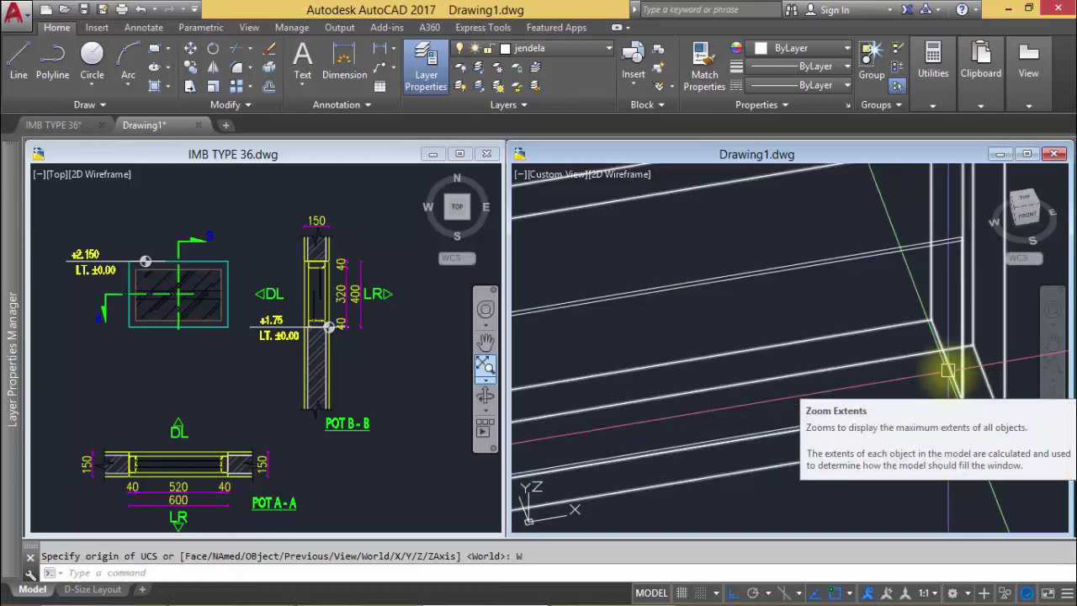
{"action": "scroll", "coordinate": [909, 362], "scroll_direction": "up", "scroll_amount": 2}
{"action": "scroll", "coordinate": [908, 354], "scroll_direction": "up", "scroll_amount": 2}
Move the thin panel 40 units along Y.
{"action": "scroll", "coordinate": [803, 370], "scroll_direction": "down", "scroll_amount": 1}
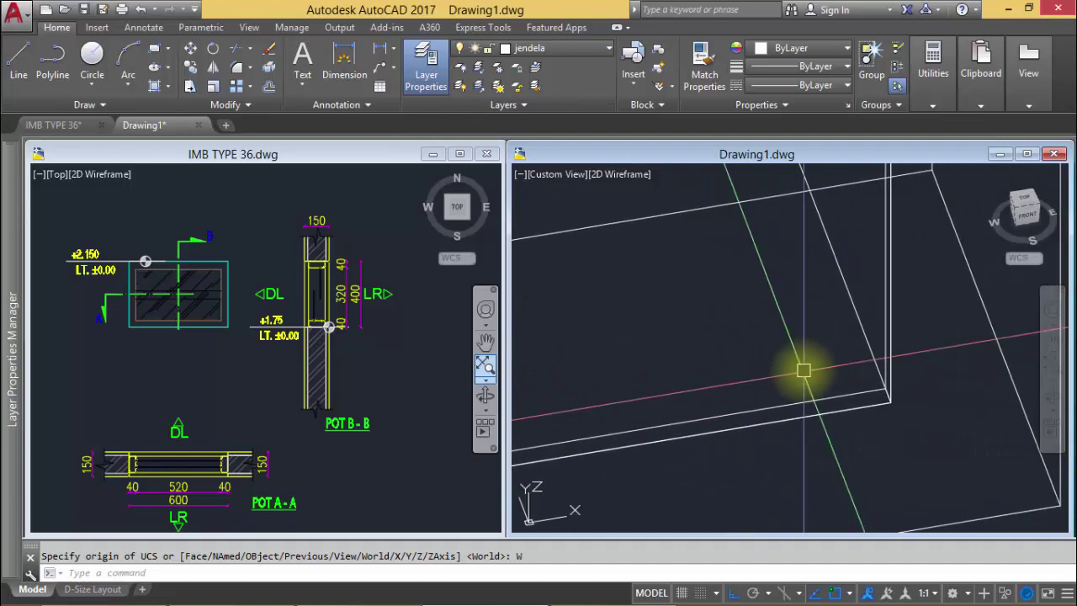
{"action": "type", "text": "M"}
{"action": "key", "text": "Return"}
{"action": "left_click", "coordinate": [860, 384]}
{"action": "key", "text": "Return"}
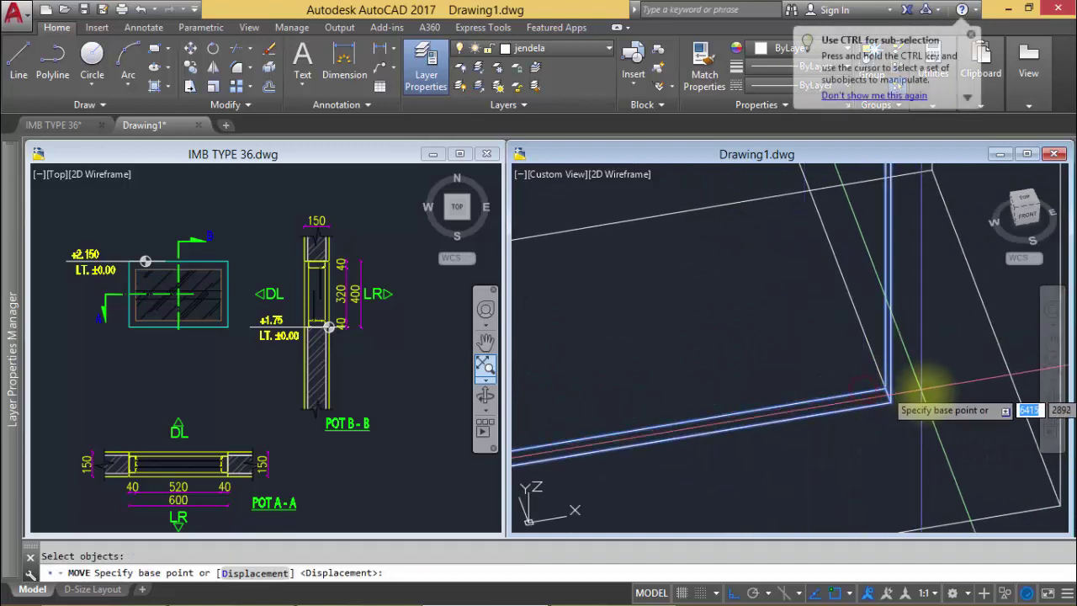
{"action": "left_click", "coordinate": [928, 395]}
{"action": "scroll", "coordinate": [943, 349], "scroll_direction": "down", "scroll_amount": 1}
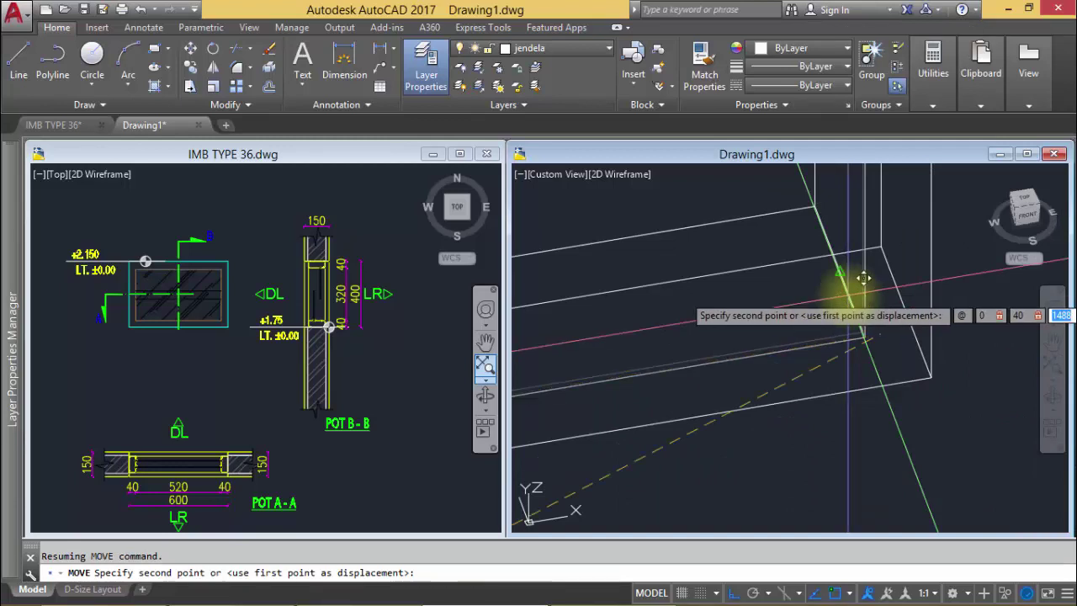
{"action": "key", "text": "Return"}
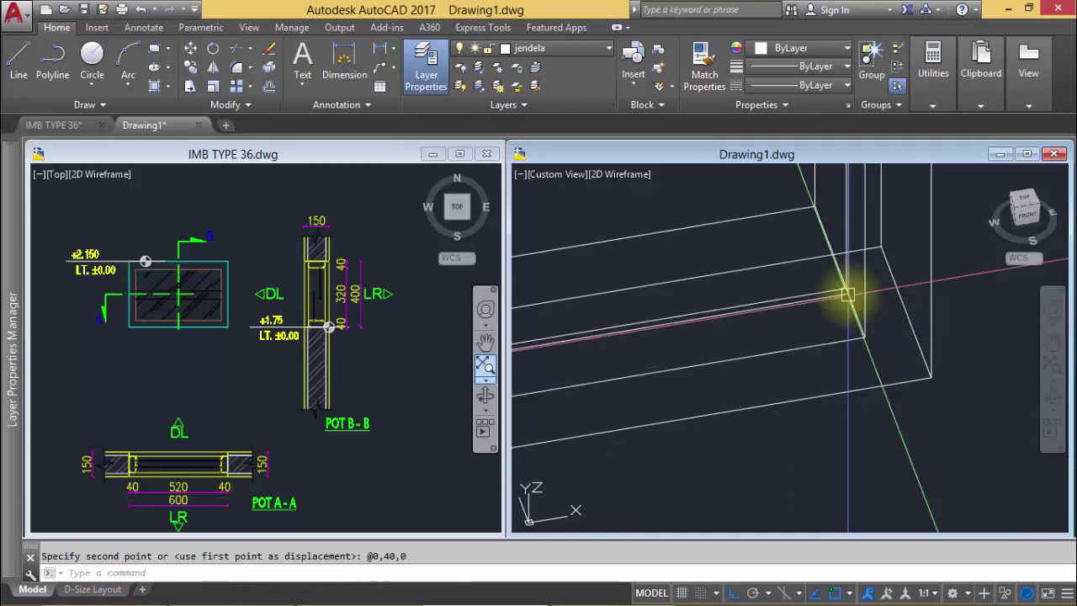
{"action": "scroll", "coordinate": [866, 294], "scroll_direction": "down", "scroll_amount": 1}
{"action": "scroll", "coordinate": [851, 282], "scroll_direction": "down", "scroll_amount": 1}
{"action": "key", "text": "Escape"}
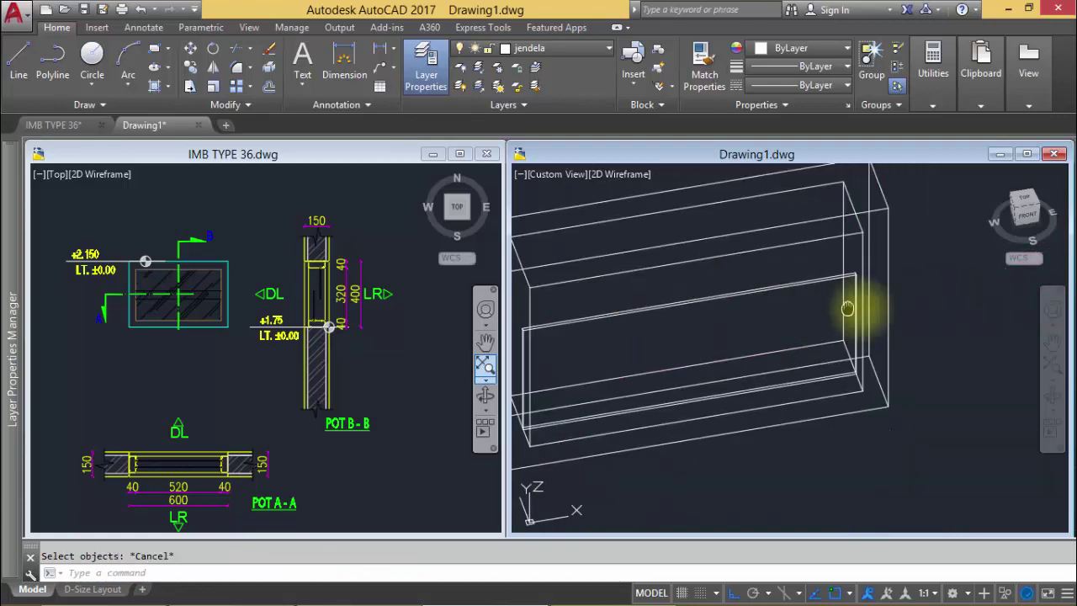
{"action": "scroll", "coordinate": [848, 305], "scroll_direction": "up", "scroll_amount": 1}
{"action": "scroll", "coordinate": [858, 336], "scroll_direction": "up", "scroll_amount": 2}
{"action": "scroll", "coordinate": [884, 298], "scroll_direction": "up", "scroll_amount": 1}
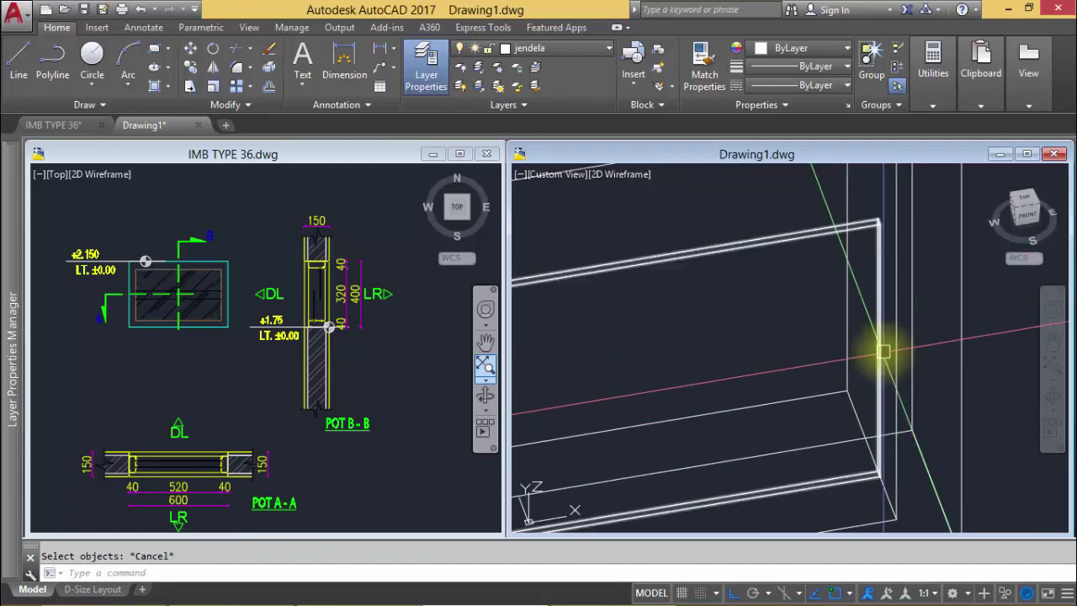
Move the panel again by @0,40,0 and reframe the view isometrically.
{"action": "key", "text": "Return"}
{"action": "left_click", "coordinate": [880, 269]}
{"action": "key", "text": "Return"}
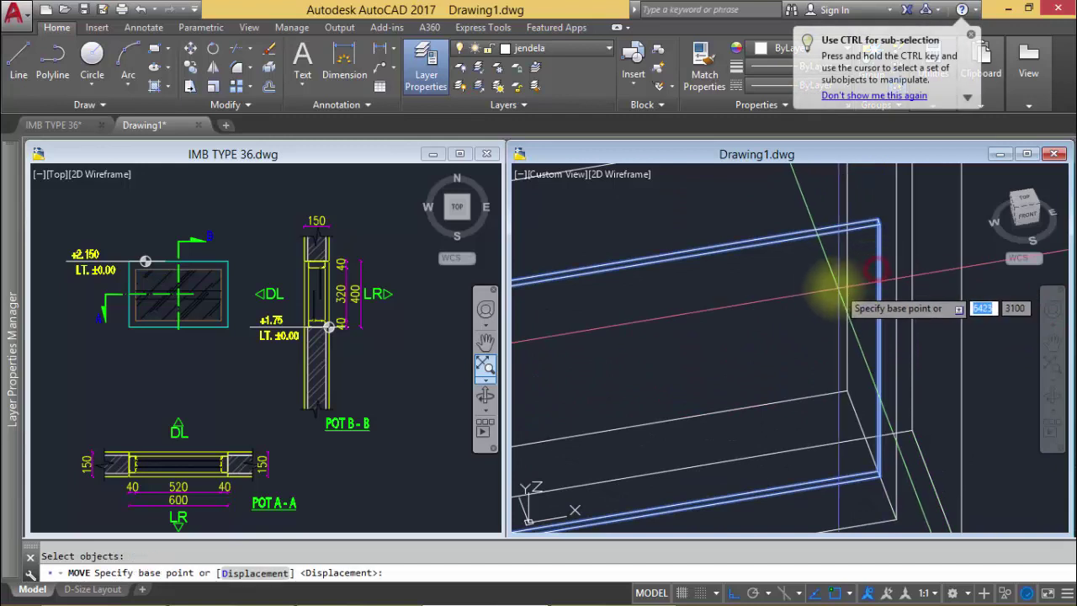
{"action": "left_click", "coordinate": [801, 343]}
{"action": "type", "text": "@0,40,0"}
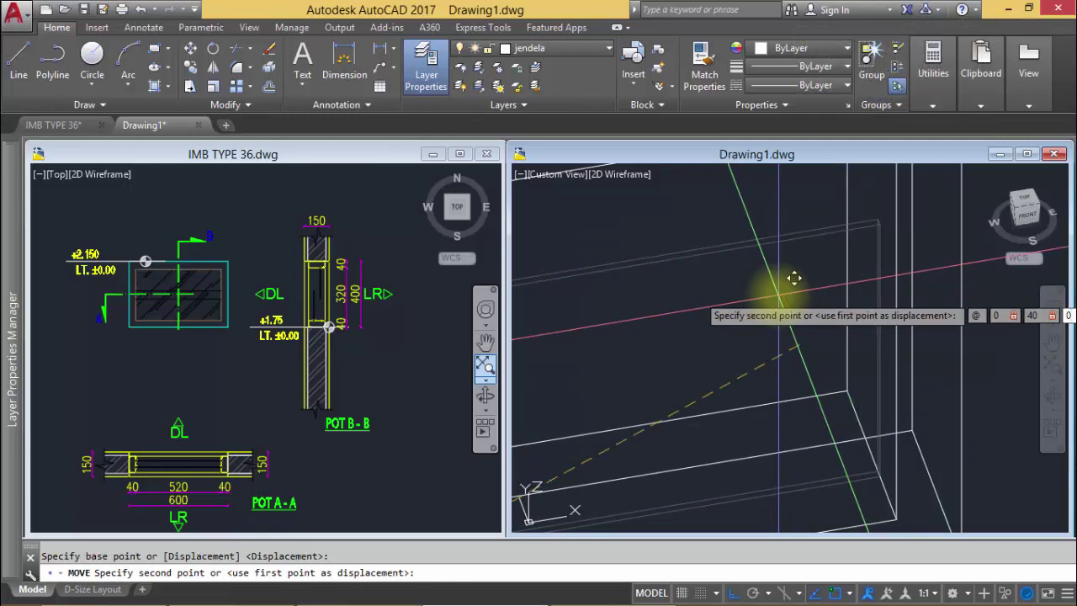
{"action": "key", "text": "Return"}
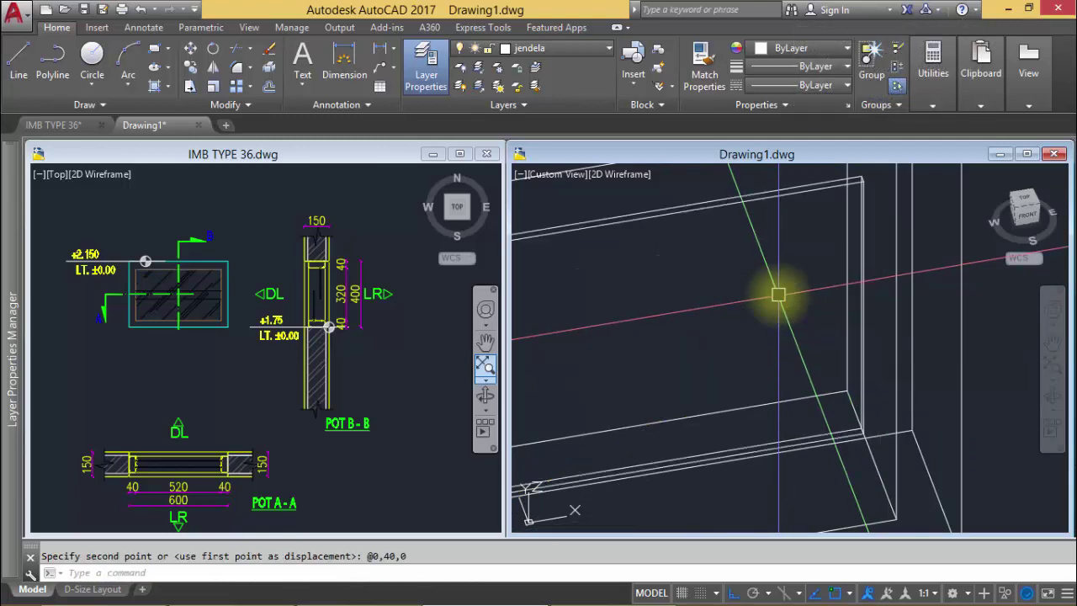
{"action": "scroll", "coordinate": [841, 303], "scroll_direction": "down", "scroll_amount": 3}
{"action": "middle_click_drag", "start_coordinate": [930, 312], "coordinate": [857, 335]}
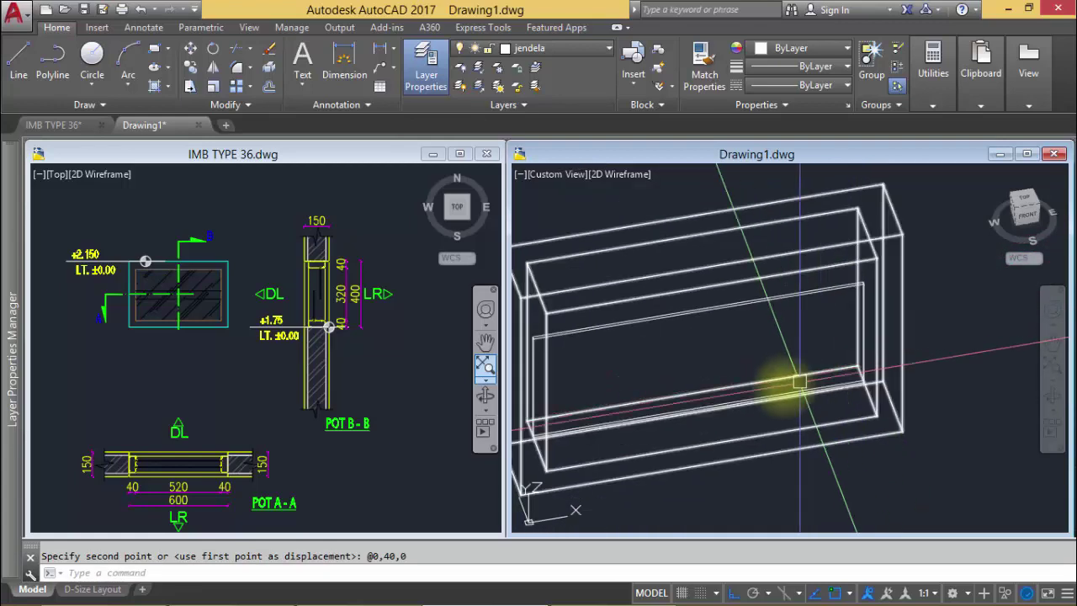
{"action": "mouse_move", "coordinate": [782, 385]}
{"action": "middle_mouse_down", "text": "shift"}
{"action": "mouse_move", "coordinate": [831, 309]}
{"action": "mouse_move", "coordinate": [801, 318]}
{"action": "middle_mouse_up", "text": "shift"}
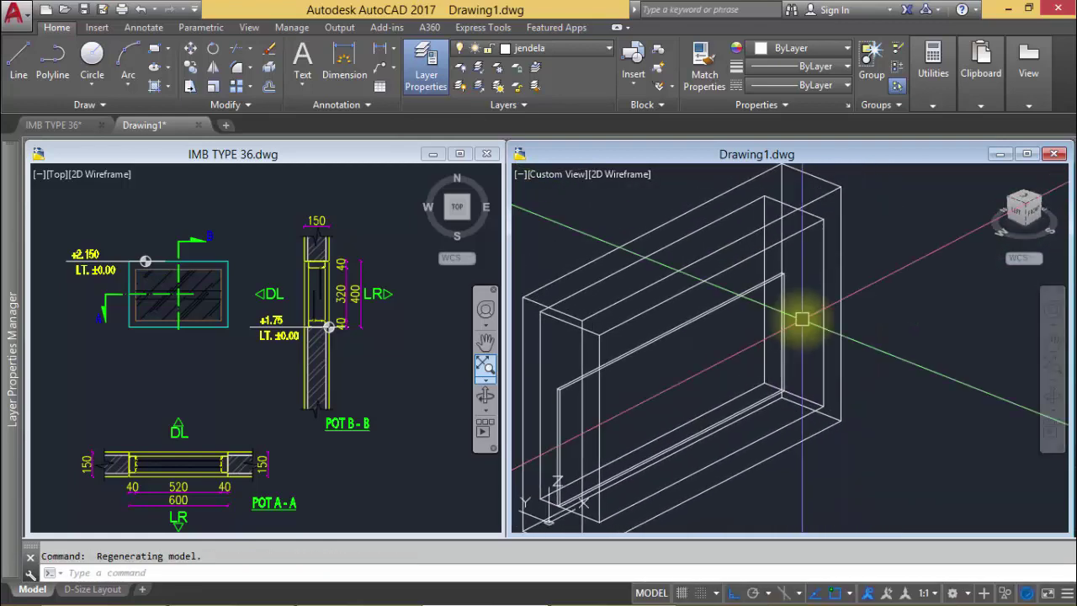
{"action": "scroll", "coordinate": [794, 315], "scroll_direction": "up", "scroll_amount": 5}
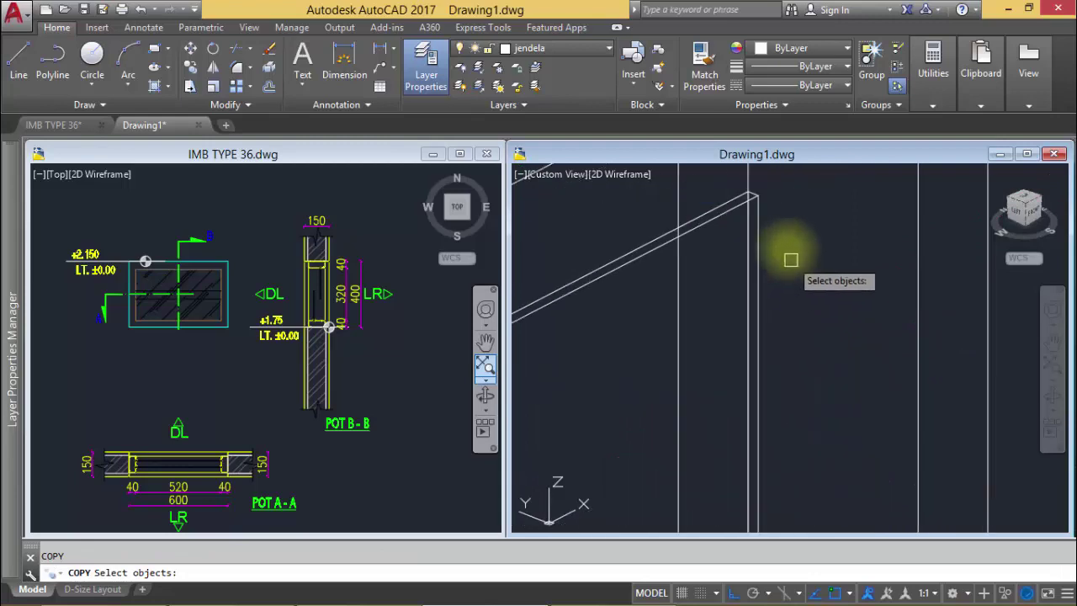
{"action": "scroll", "coordinate": [760, 237], "scroll_direction": "up", "scroll_amount": 2}
Copy the inner frame solid to a new position.
{"action": "key", "text": "Return"}
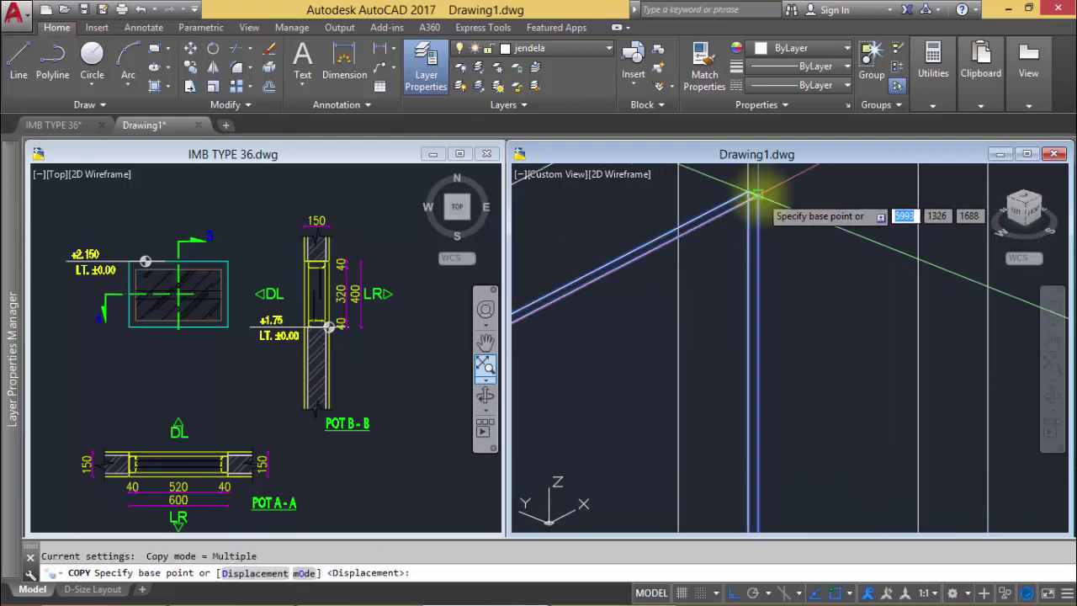
{"action": "scroll", "coordinate": [759, 196], "scroll_direction": "down", "scroll_amount": 3}
{"action": "scroll", "coordinate": [781, 204], "scroll_direction": "down", "scroll_amount": 2}
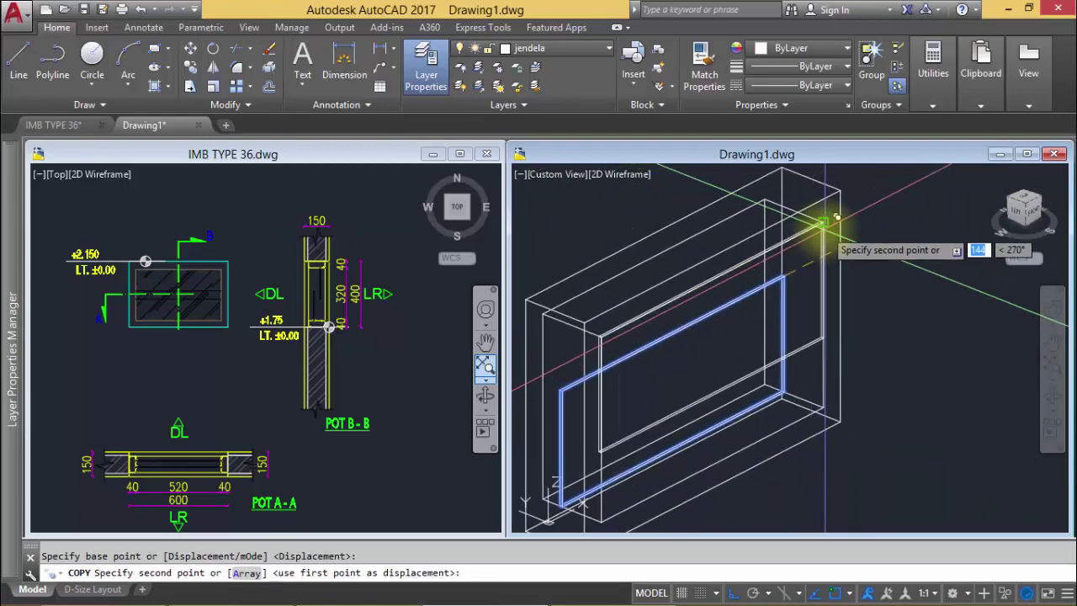
{"action": "left_click", "coordinate": [825, 229]}
{"action": "key", "text": "Return"}
{"action": "scroll", "coordinate": [837, 202], "scroll_direction": "up", "scroll_amount": 1}
{"action": "scroll", "coordinate": [829, 278], "scroll_direction": "up", "scroll_amount": 1}
{"action": "scroll", "coordinate": [829, 373], "scroll_direction": "up", "scroll_amount": 1}
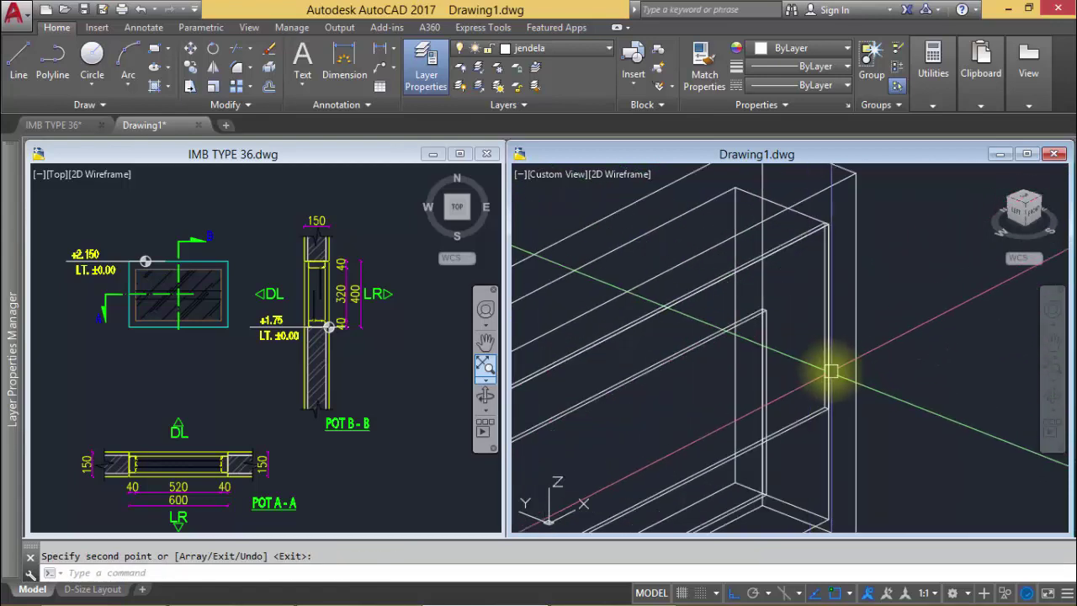
{"action": "scroll", "coordinate": [807, 341], "scroll_direction": "up", "scroll_amount": 1}
Move a frame piece 40 units along Y (@0,40,0) inside the outer frame.
{"action": "type", "text": "m"}
{"action": "key", "text": "Return"}
{"action": "left_click", "coordinate": [794, 384]}
{"action": "key", "text": "Return"}
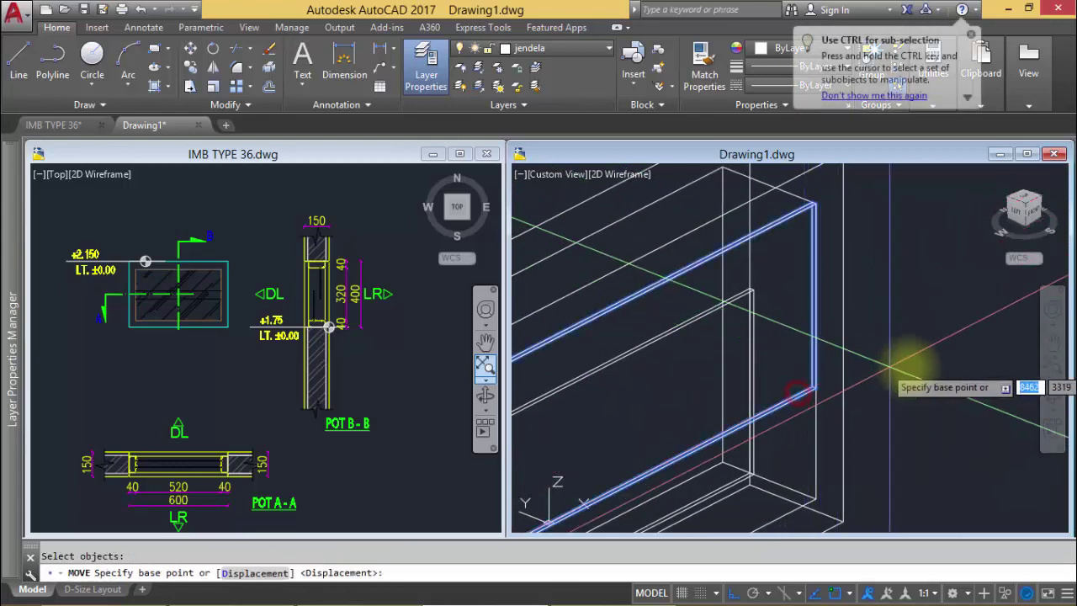
{"action": "left_click", "coordinate": [928, 368]}
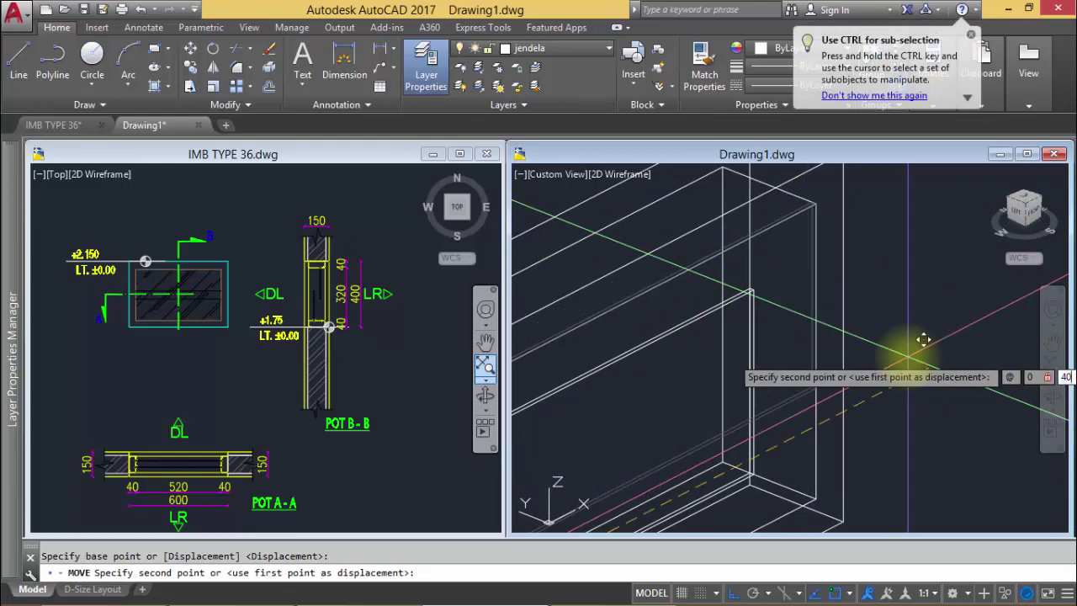
{"action": "key", "text": "Return"}
{"action": "scroll", "coordinate": [613, 223], "scroll_direction": "down", "scroll_amount": 2}
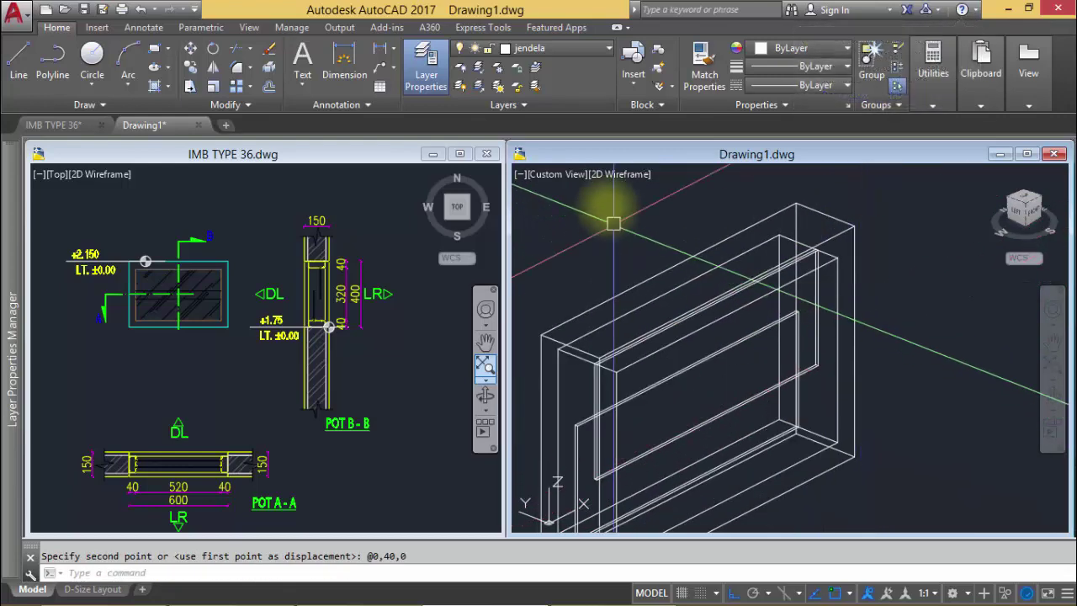
Shade the viewport in the Conceptual visual style.
{"action": "left_click", "coordinate": [610, 176]}
{"action": "left_click", "coordinate": [666, 232]}
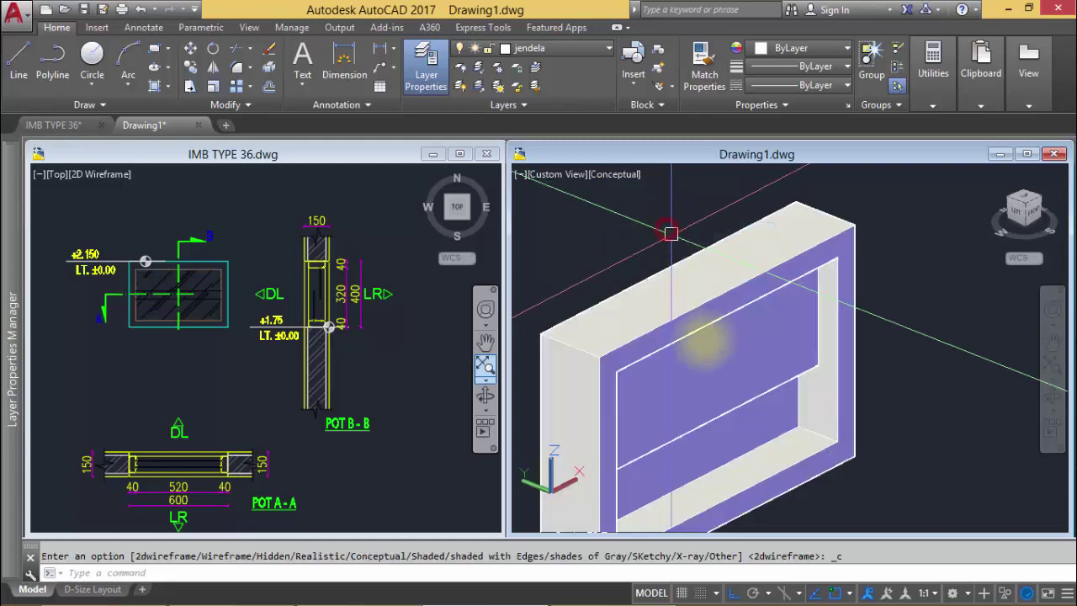
{"action": "mouse_move", "coordinate": [697, 336]}
{"action": "middle_mouse_down", "text": "shift"}
{"action": "mouse_move", "coordinate": [666, 342]}
{"action": "mouse_move", "coordinate": [752, 365]}
{"action": "mouse_move", "coordinate": [830, 413]}
{"action": "mouse_move", "coordinate": [709, 440]}
{"action": "mouse_move", "coordinate": [670, 431]}
{"action": "middle_mouse_up", "text": "shift"}
{"action": "scroll", "coordinate": [670, 431], "scroll_direction": "down", "scroll_amount": 6}
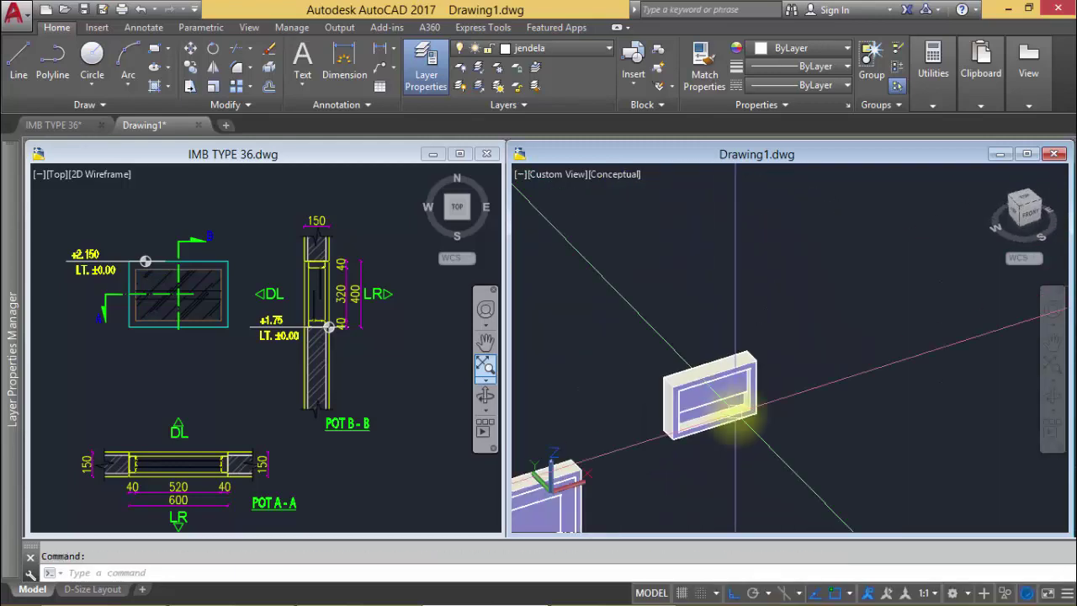
{"action": "scroll", "coordinate": [732, 341], "scroll_direction": "up", "scroll_amount": 4}
Convert the frame's three solids into the block 'JENDELA KAMAR MANDI'.
{"action": "left_click", "coordinate": [861, 438]}
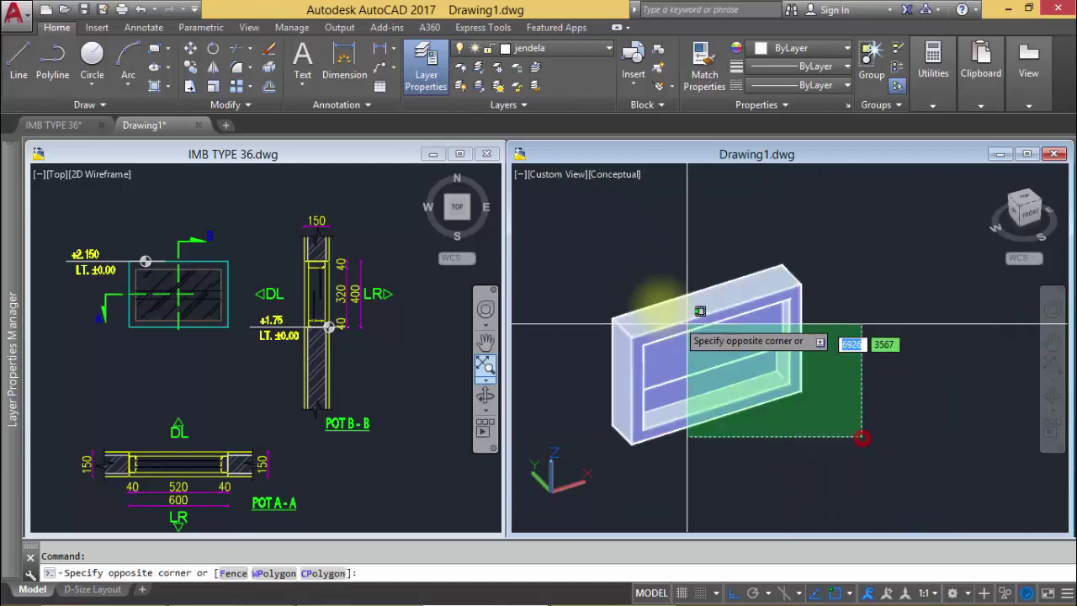
{"action": "left_click", "coordinate": [601, 271]}
{"action": "type", "text": "B"}
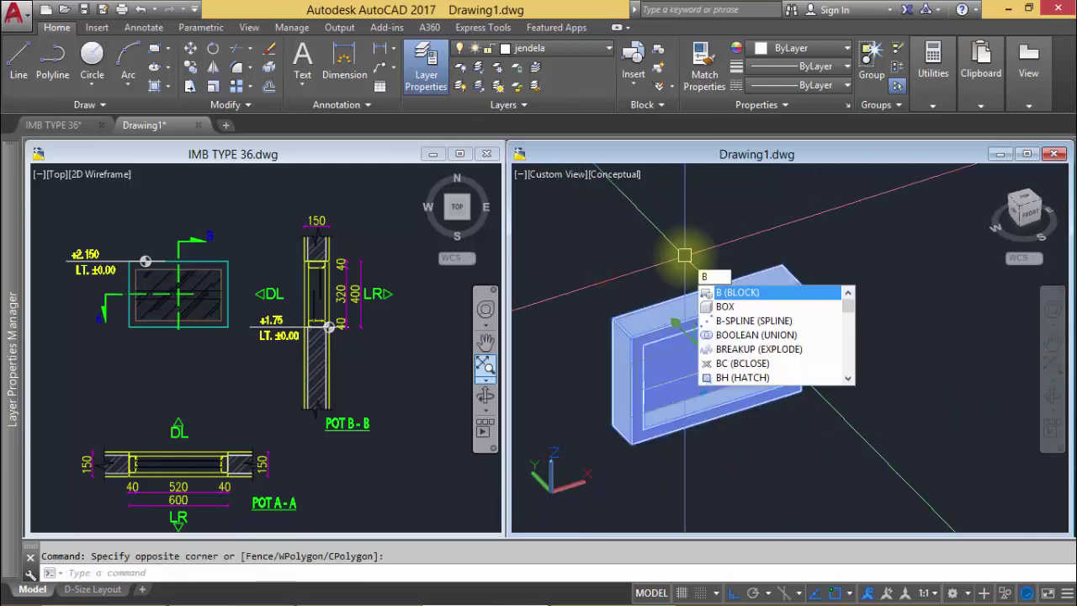
{"action": "key", "text": "Return"}
{"action": "type", "text": "JENDELA KAMAR MANDI"}
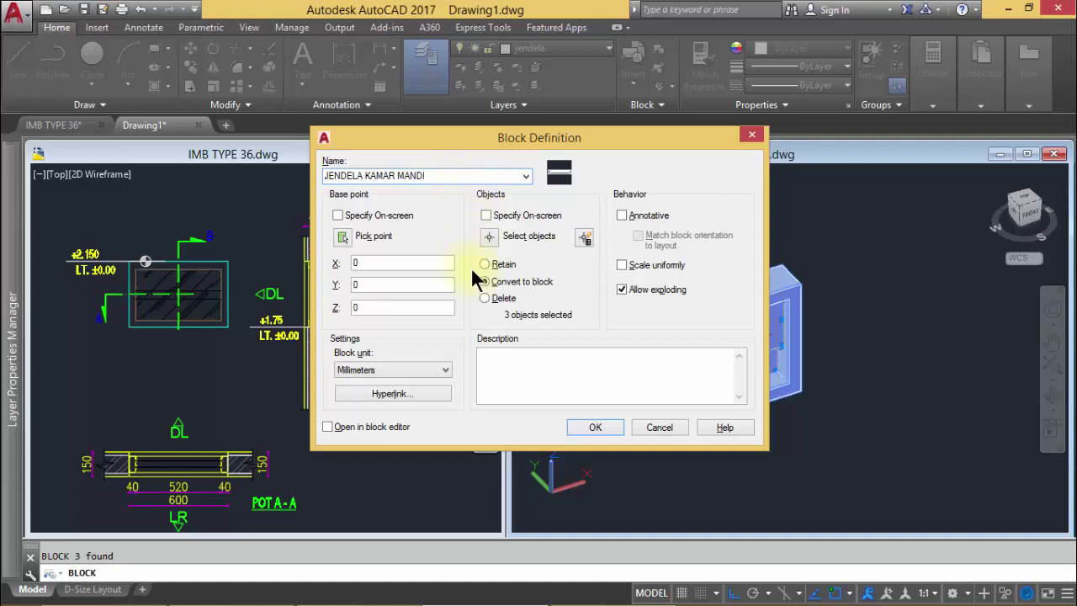
{"action": "left_click", "coordinate": [594, 426]}
{"action": "scroll", "coordinate": [719, 384], "scroll_direction": "down", "scroll_amount": 5}
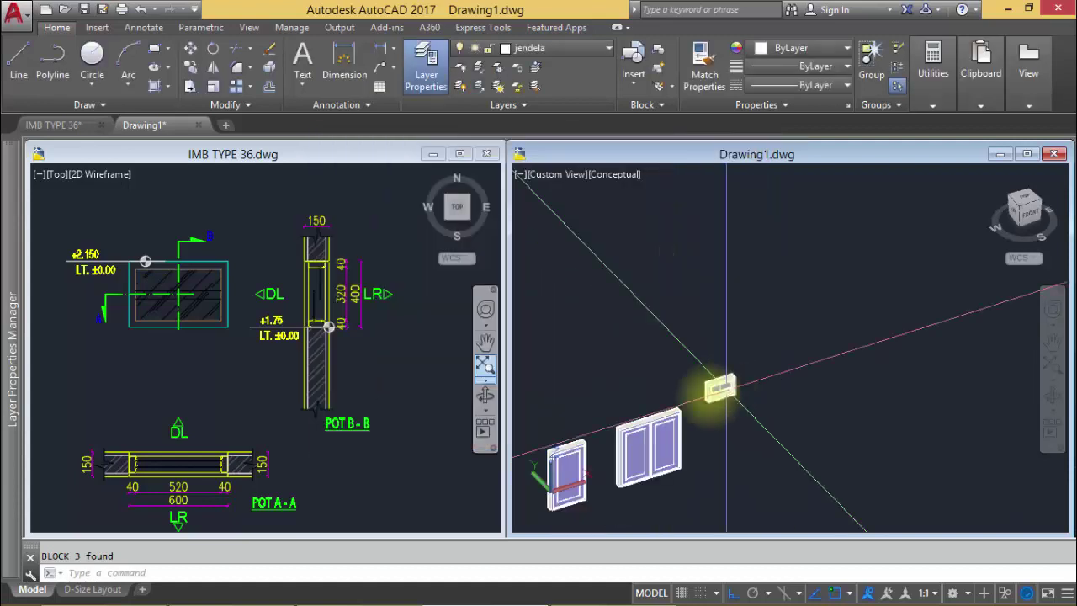
{"action": "left_click", "coordinate": [709, 257]}
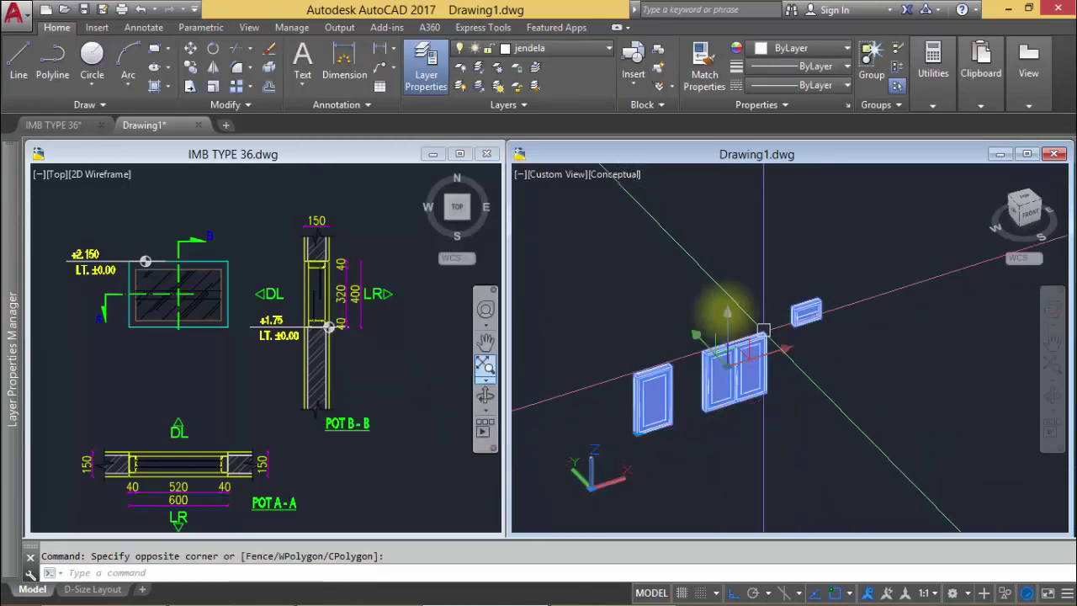
Turn on the dinding and pintu layers to show the house walls around the window blocks.
{"action": "middle_click_drag", "start_coordinate": [697, 277], "coordinate": [735, 281], "text": "shift"}
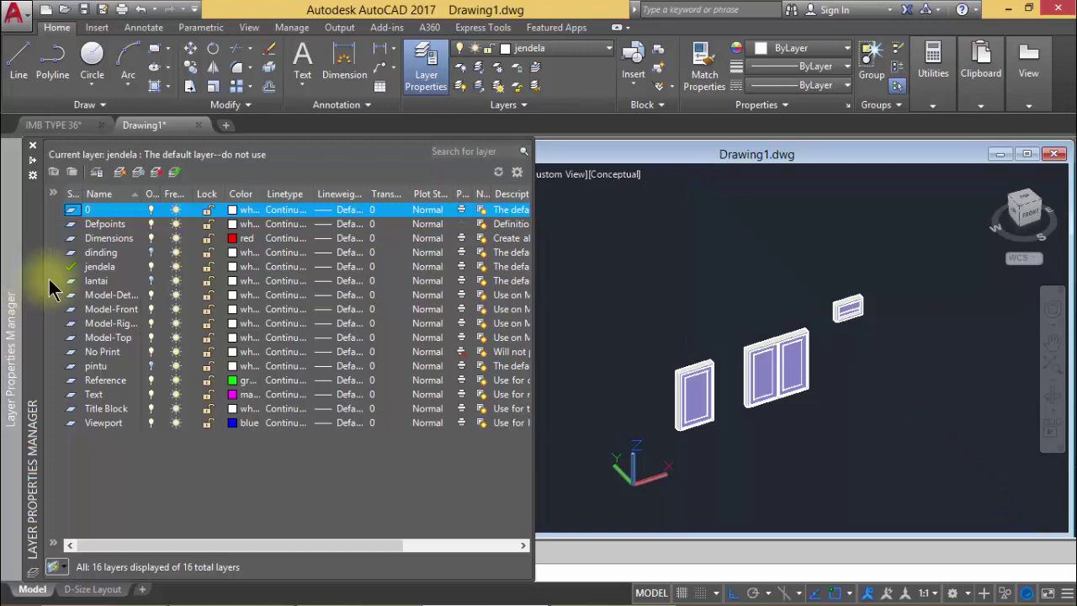
{"action": "left_click", "coordinate": [152, 253]}
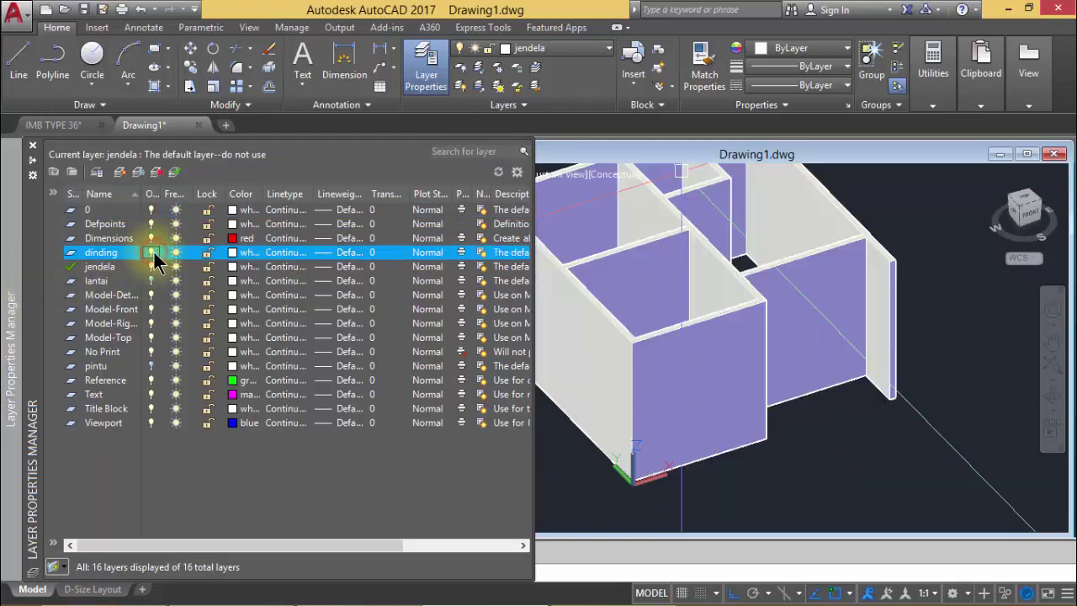
{"action": "middle_click_drag", "start_coordinate": [853, 385], "coordinate": [931, 392], "text": "shift"}
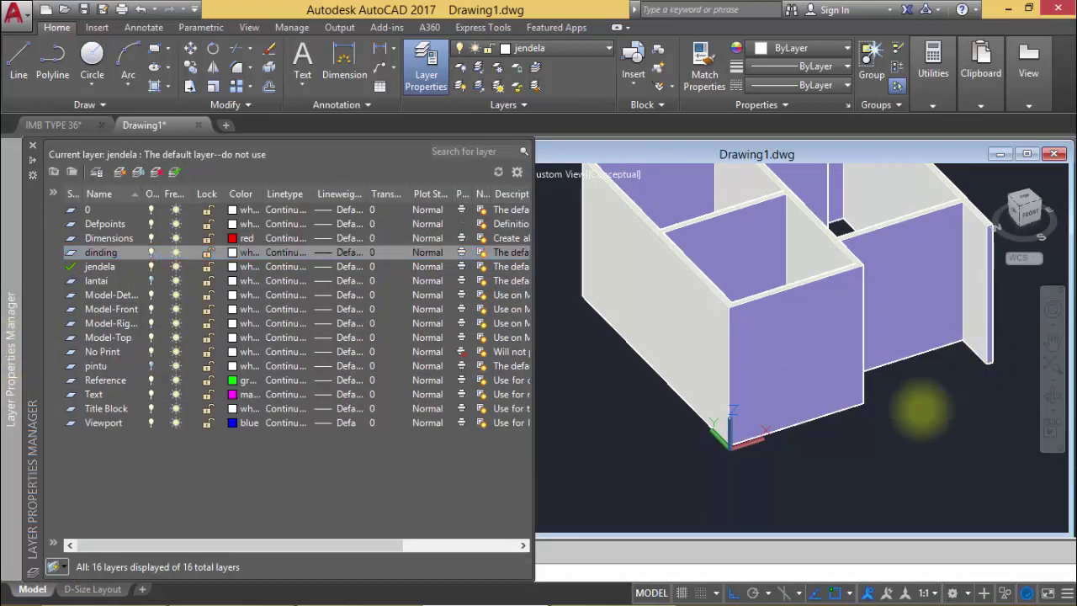
{"action": "left_click", "coordinate": [927, 397]}
{"action": "mouse_move", "coordinate": [957, 422]}
{"action": "middle_mouse_down", "text": "shift"}
{"action": "mouse_move", "coordinate": [824, 365]}
{"action": "mouse_move", "coordinate": [846, 453]}
{"action": "mouse_move", "coordinate": [979, 419]}
{"action": "mouse_move", "coordinate": [895, 433]}
{"action": "mouse_move", "coordinate": [920, 440]}
{"action": "mouse_move", "coordinate": [824, 380]}
{"action": "mouse_move", "coordinate": [680, 356]}
{"action": "middle_mouse_up", "text": "shift"}
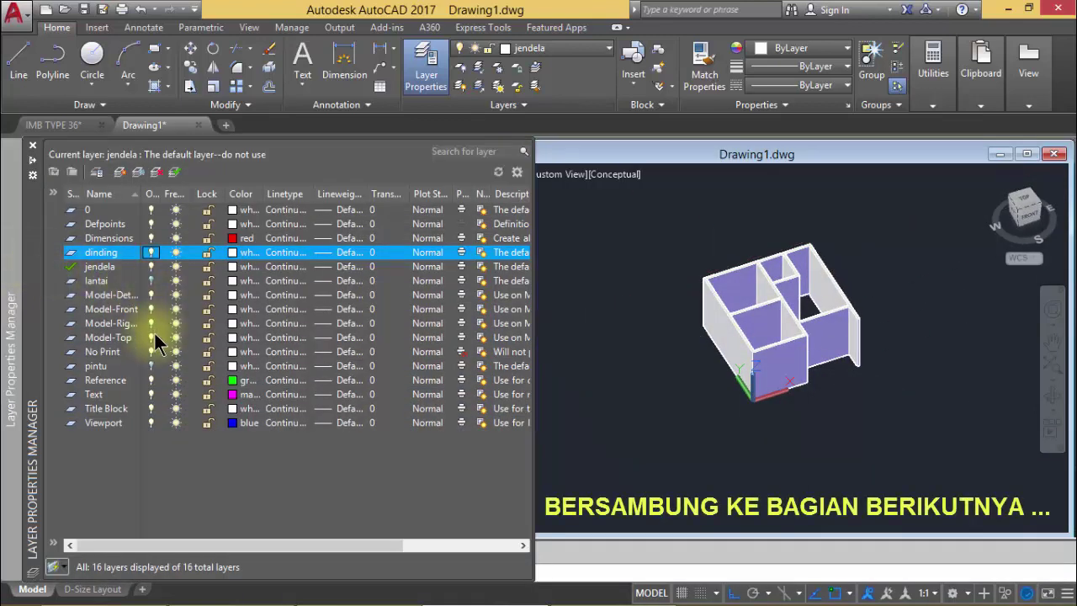
{"action": "left_click", "coordinate": [150, 367]}
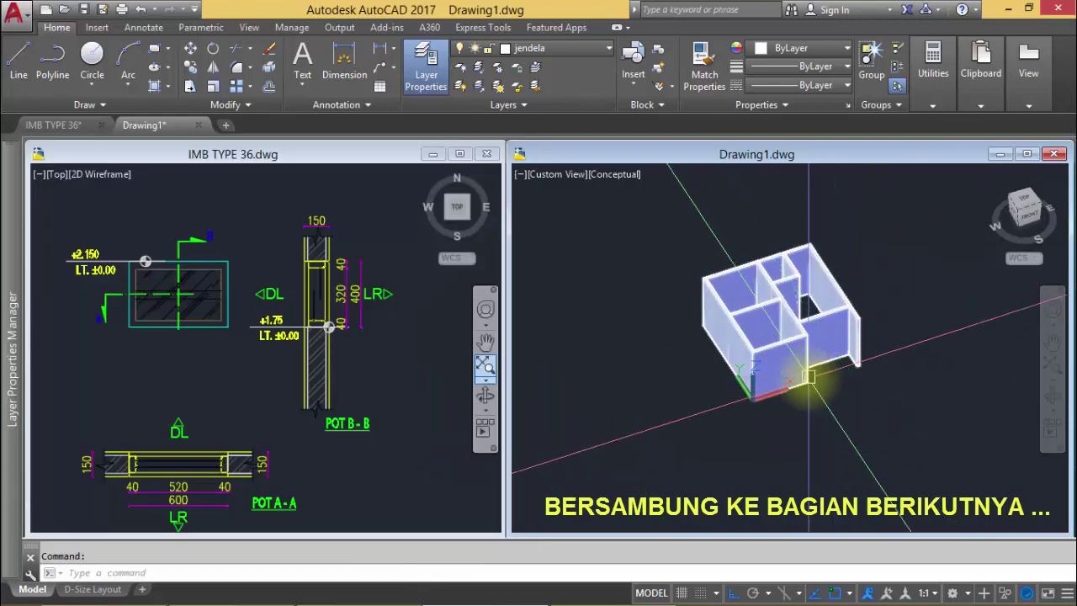
{"action": "mouse_move", "coordinate": [857, 387]}
{"action": "middle_mouse_down", "text": "shift"}
{"action": "mouse_move", "coordinate": [931, 438]}
{"action": "mouse_move", "coordinate": [884, 418]}
{"action": "middle_mouse_up", "text": "shift"}
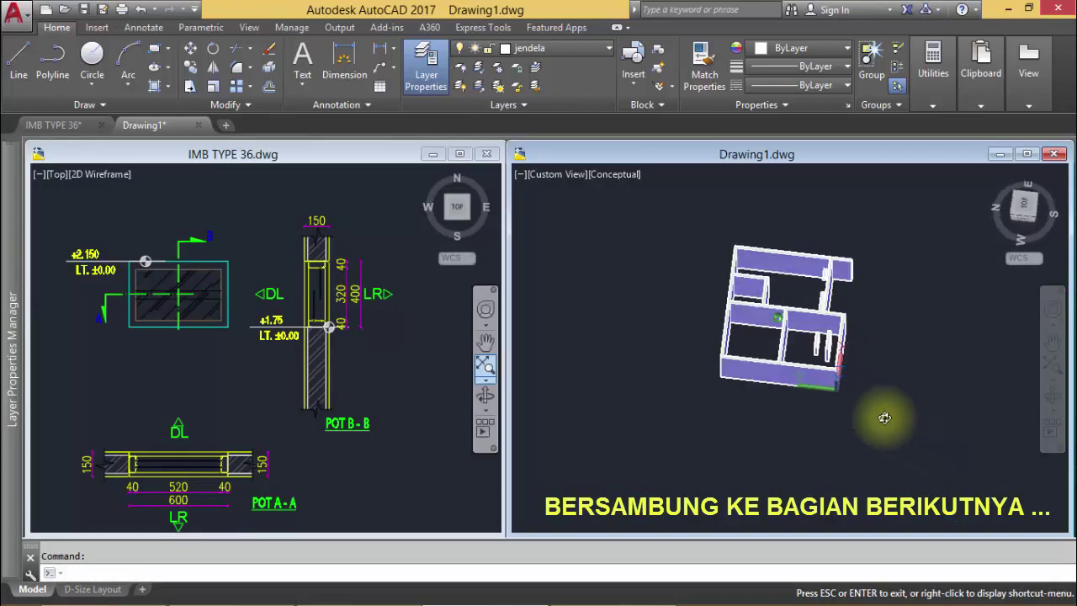
{"action": "scroll", "coordinate": [923, 340], "scroll_direction": "up", "scroll_amount": 2}
{"action": "mouse_move", "coordinate": [842, 337]}
{"action": "middle_mouse_down", "text": "shift"}
{"action": "mouse_move", "coordinate": [880, 435]}
{"action": "mouse_move", "coordinate": [866, 457]}
{"action": "mouse_move", "coordinate": [915, 435]}
{"action": "mouse_move", "coordinate": [996, 435]}
{"action": "mouse_move", "coordinate": [957, 389]}
{"action": "middle_mouse_up", "text": "shift"}
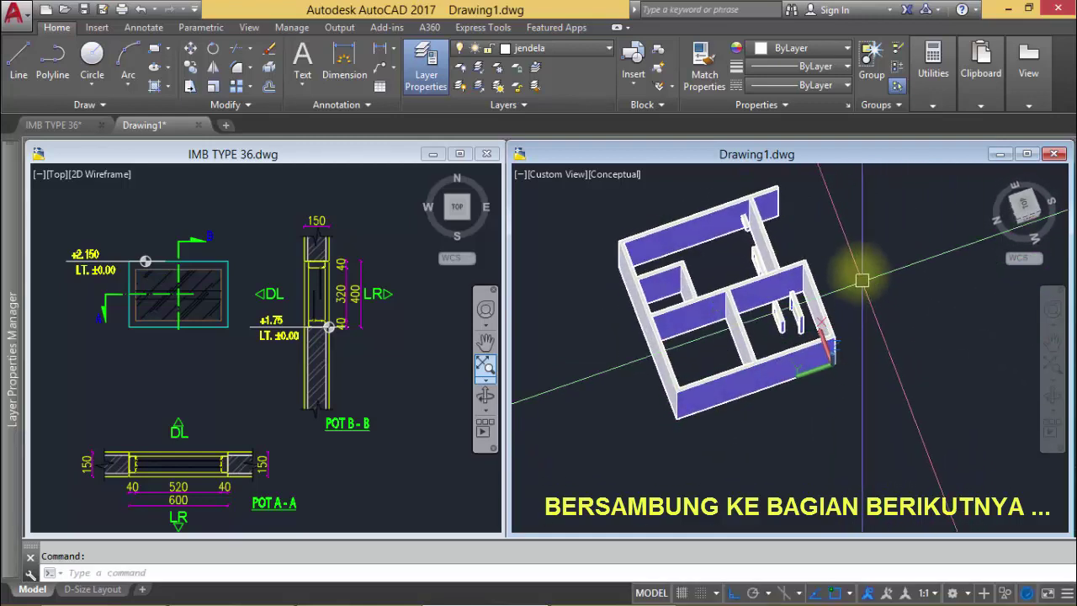
{"action": "scroll", "coordinate": [930, 271], "scroll_direction": "up", "scroll_amount": 1}
{"action": "scroll", "coordinate": [894, 342], "scroll_direction": "up", "scroll_amount": 2}
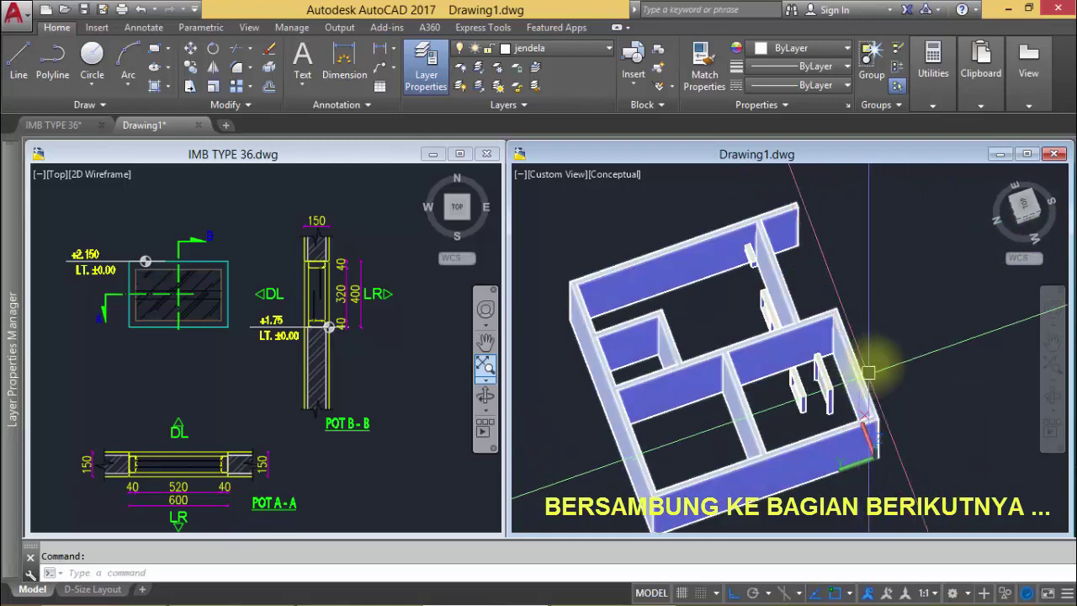
{"action": "scroll", "coordinate": [874, 363], "scroll_direction": "up", "scroll_amount": 2}
{"action": "scroll", "coordinate": [829, 378], "scroll_direction": "up", "scroll_amount": 1}
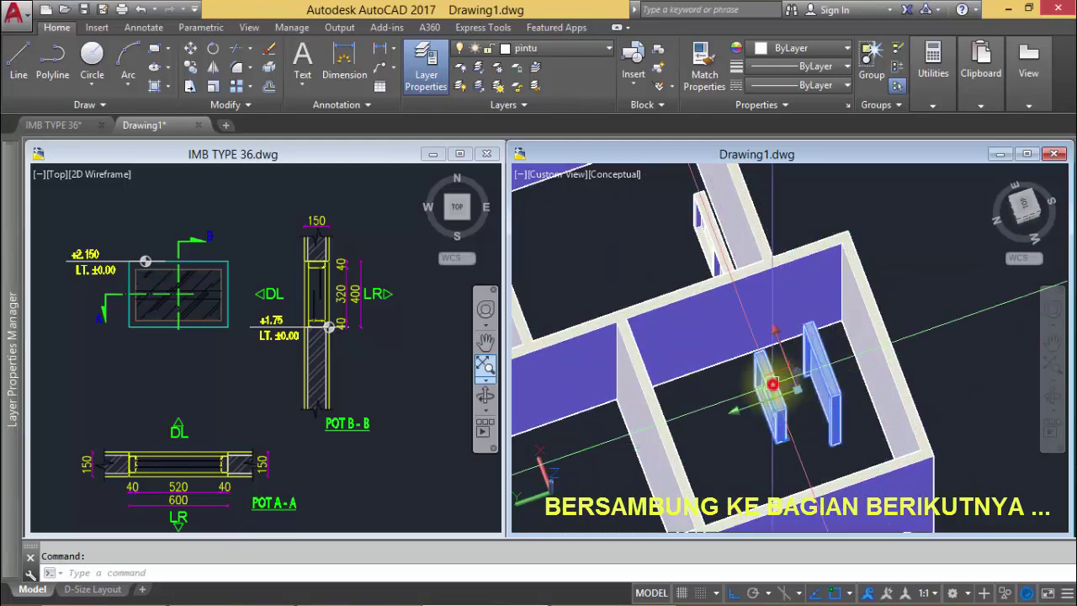
{"action": "middle_click_drag", "start_coordinate": [772, 385], "coordinate": [806, 387]}
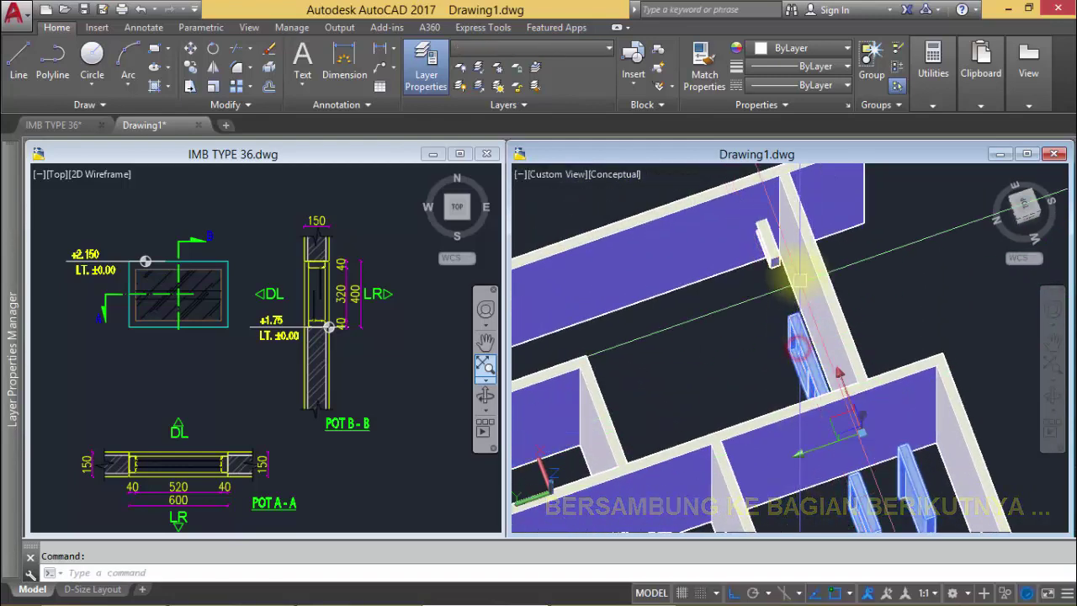
{"action": "scroll", "coordinate": [787, 260], "scroll_direction": "down", "scroll_amount": 2}
{"action": "scroll", "coordinate": [757, 286], "scroll_direction": "down", "scroll_amount": 2}
{"action": "middle_click_drag", "start_coordinate": [724, 312], "coordinate": [728, 358], "text": "shift"}
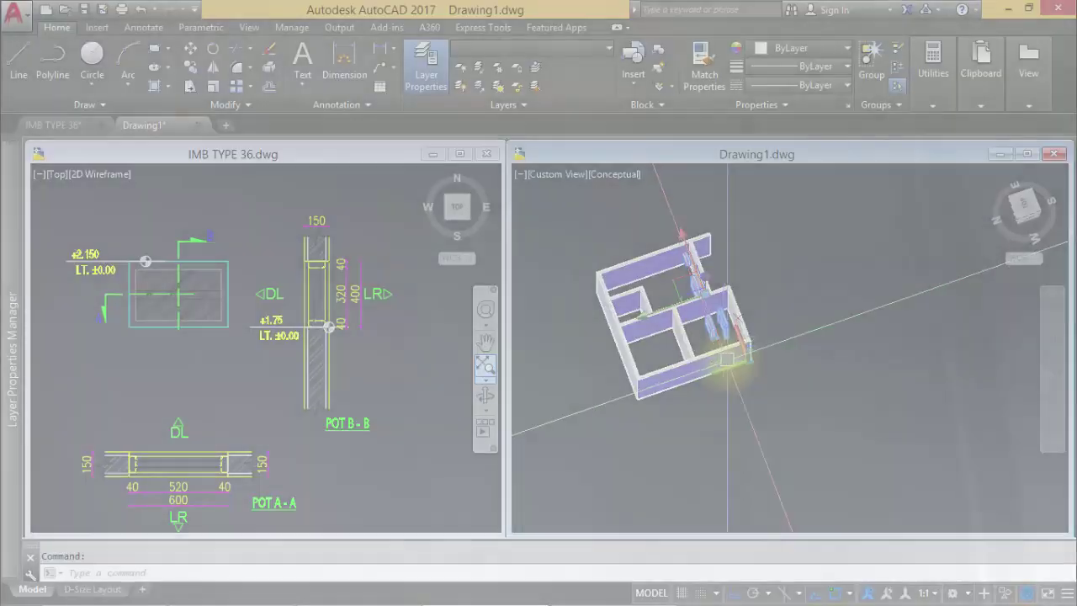